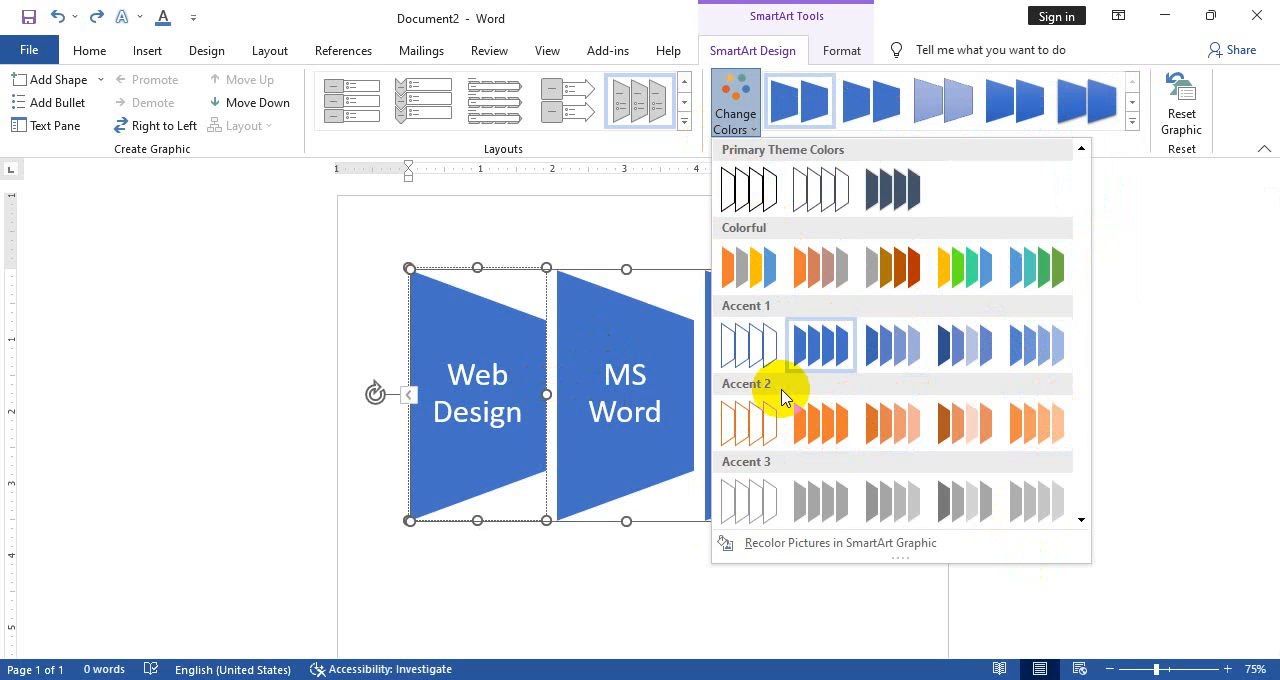
# Fill the Web Design trapezoid with standard orange
pyautogui.click(607, 359)
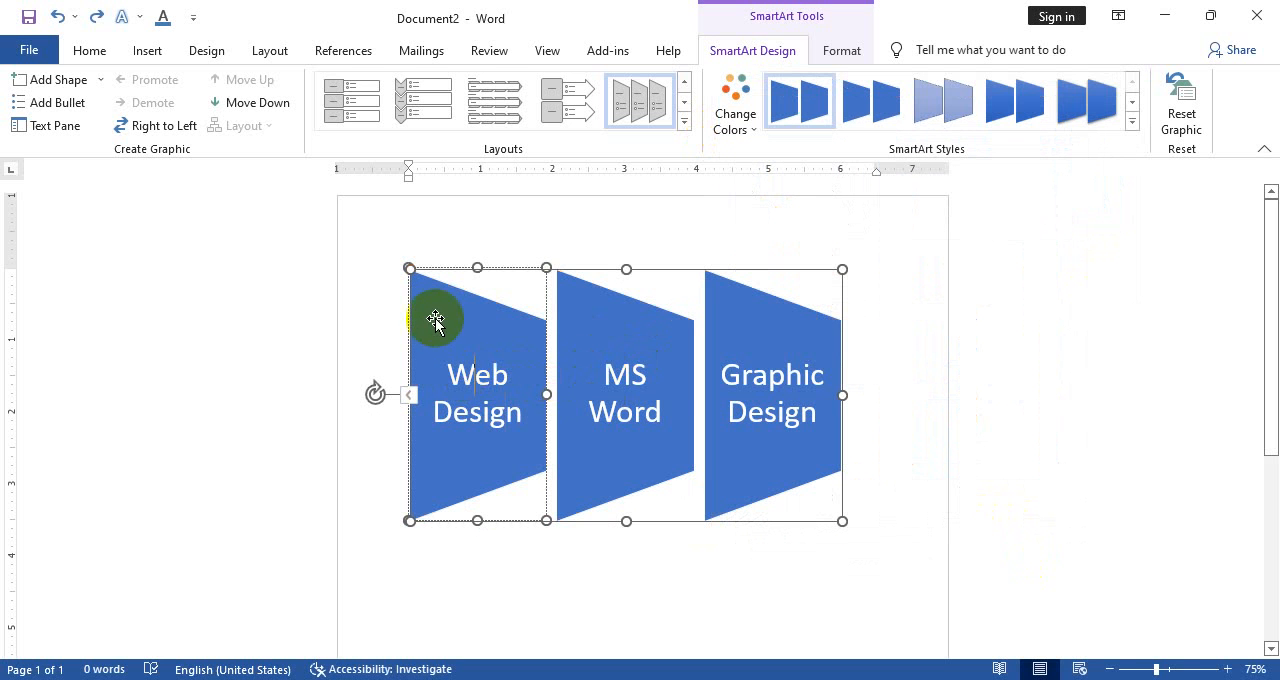
pyautogui.click(660, 368)
pyautogui.click(757, 374)
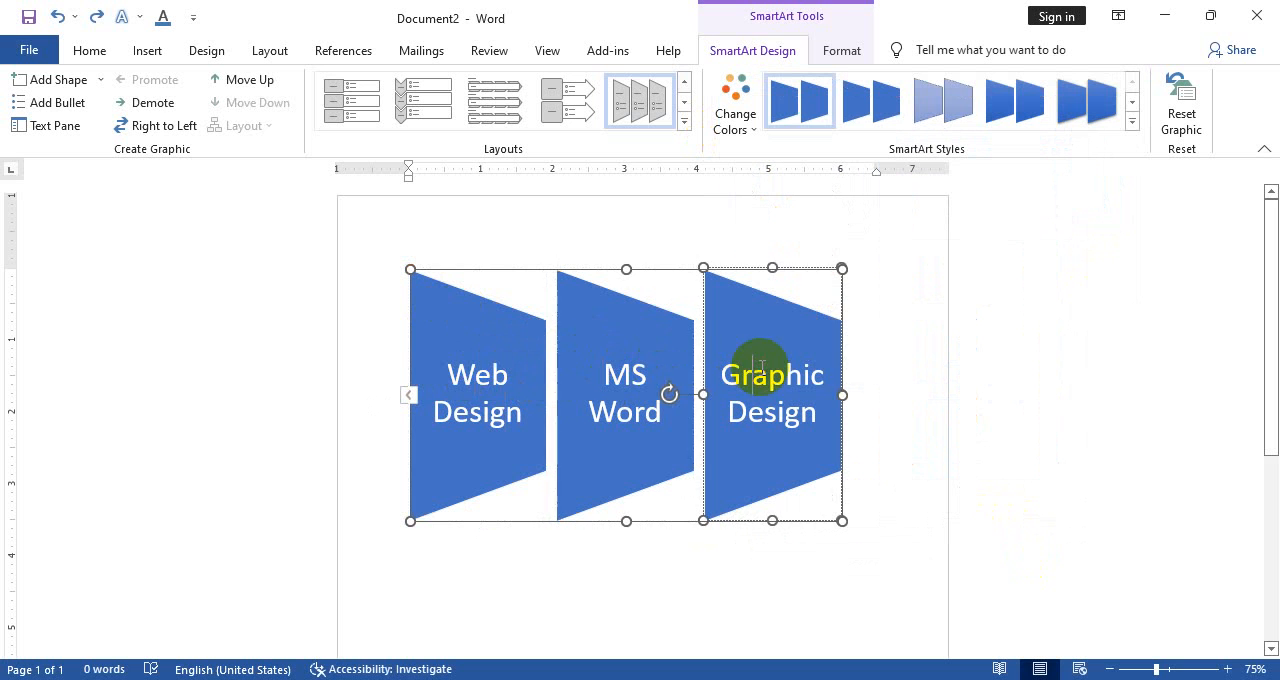
pyautogui.click(485, 369)
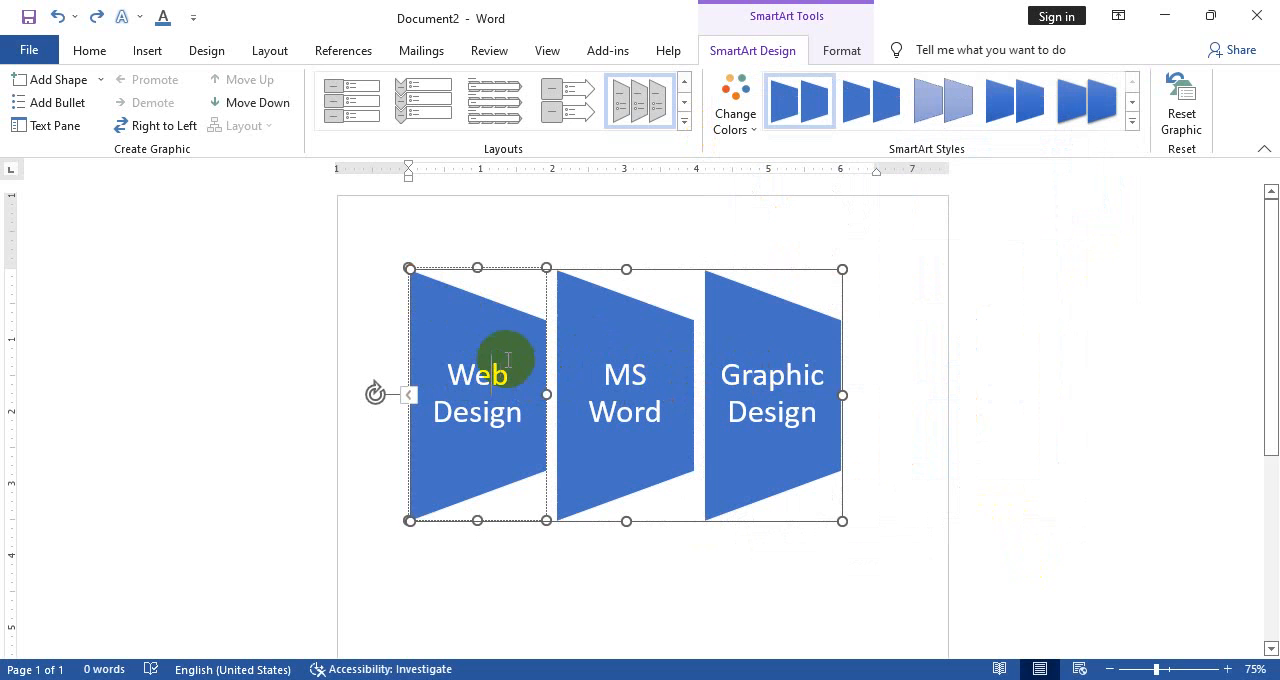
pyautogui.click(835, 52)
pyautogui.click(674, 79)
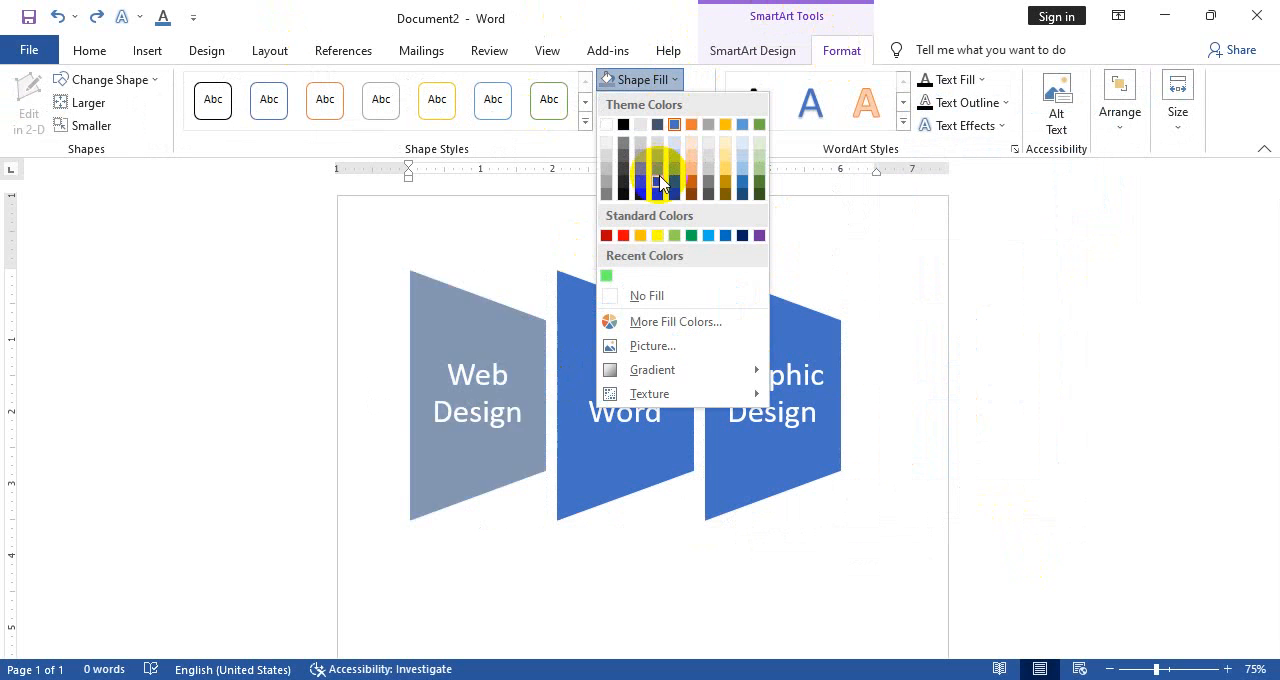
pyautogui.click(640, 235)
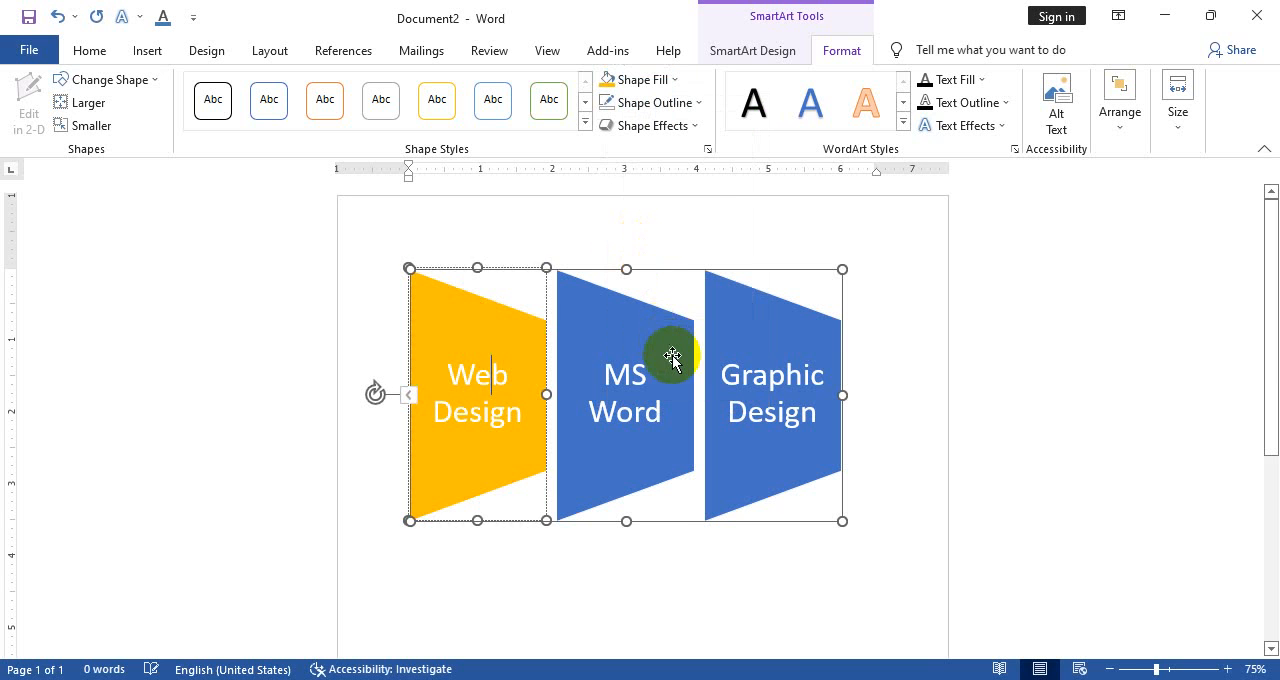
# Fill the MS Word trapezoid with light green and the Graphic Design trapezoid with standard blue
pyautogui.click(626, 368)
pyautogui.click(636, 80)
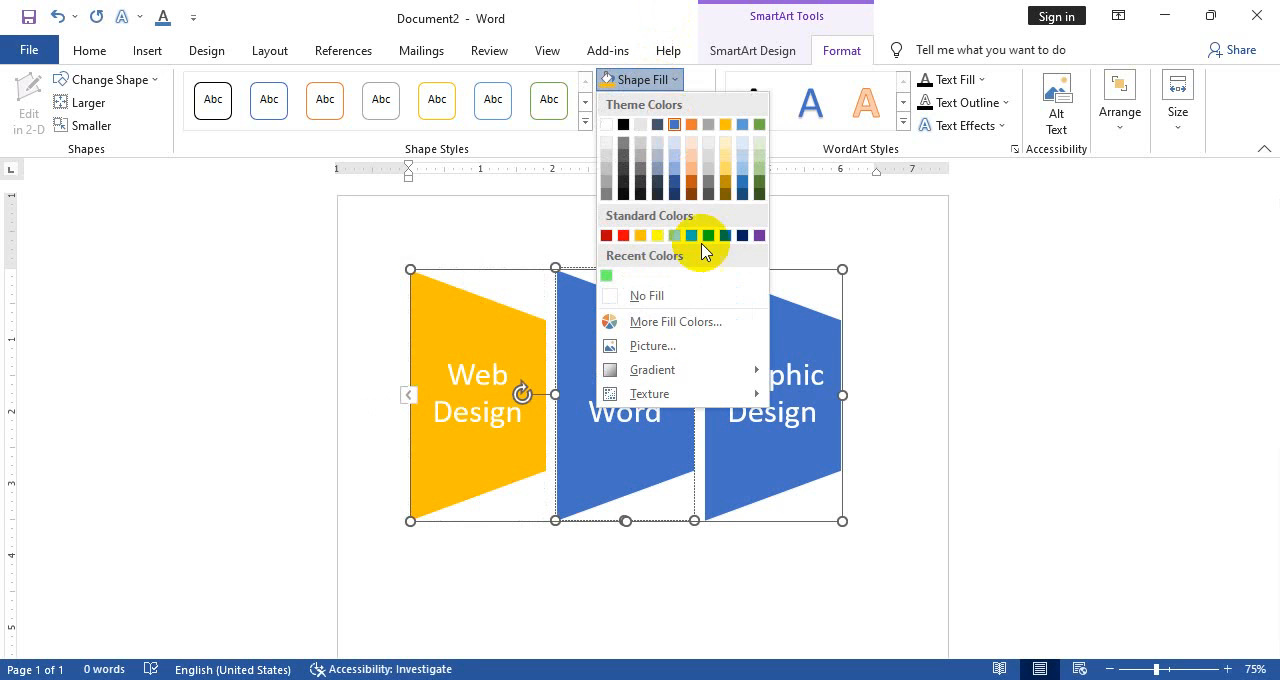
pyautogui.click(675, 235)
pyautogui.click(792, 335)
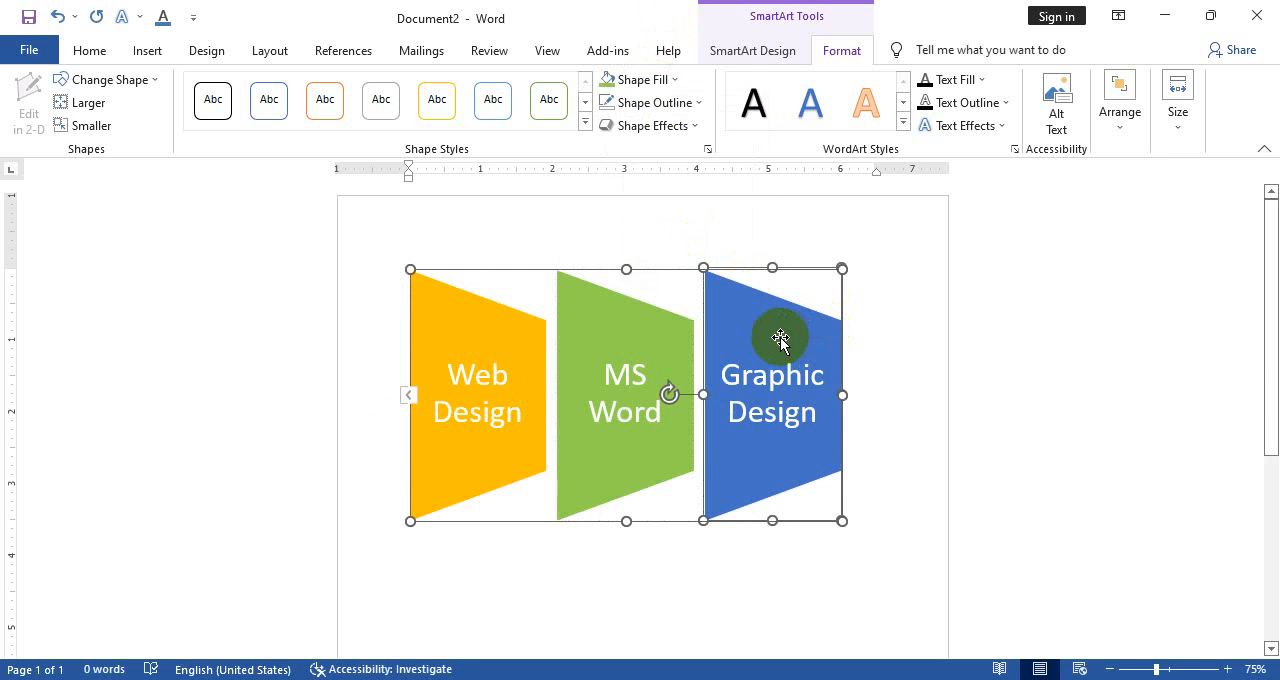
pyautogui.click(650, 80)
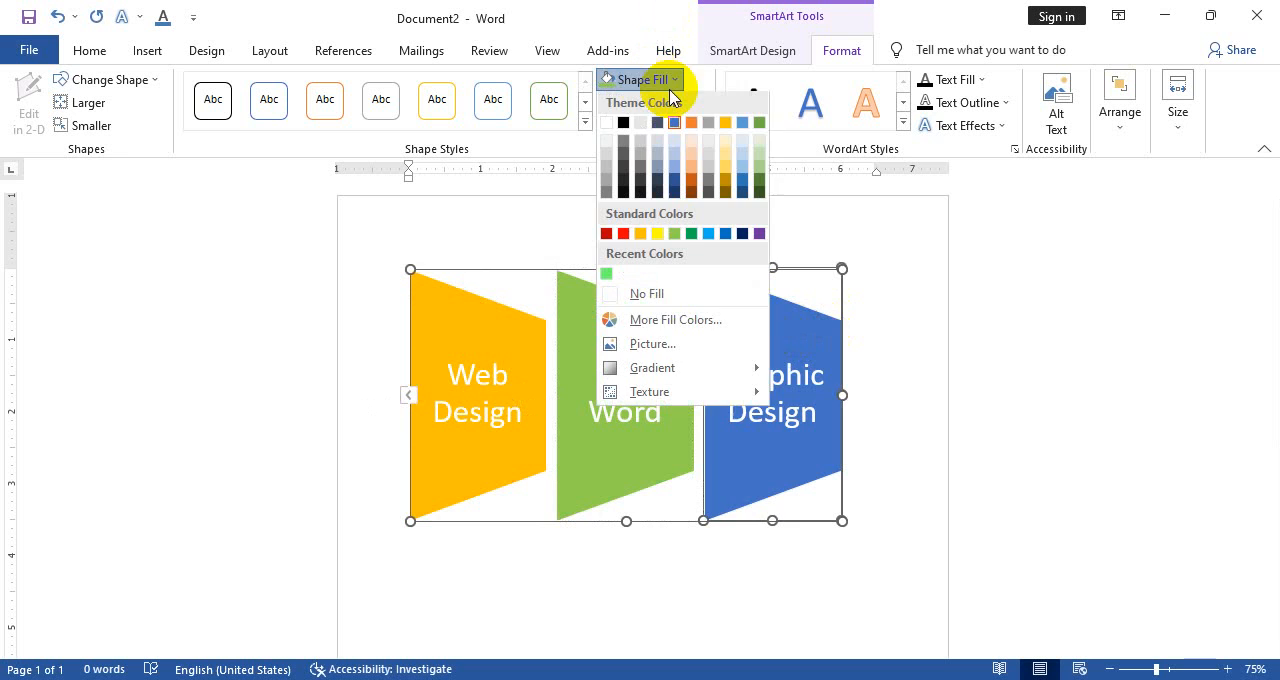
pyautogui.click(723, 231)
pyautogui.click(885, 287)
# Try to move the SmartArt graphic further down the page
pyautogui.click(607, 412)
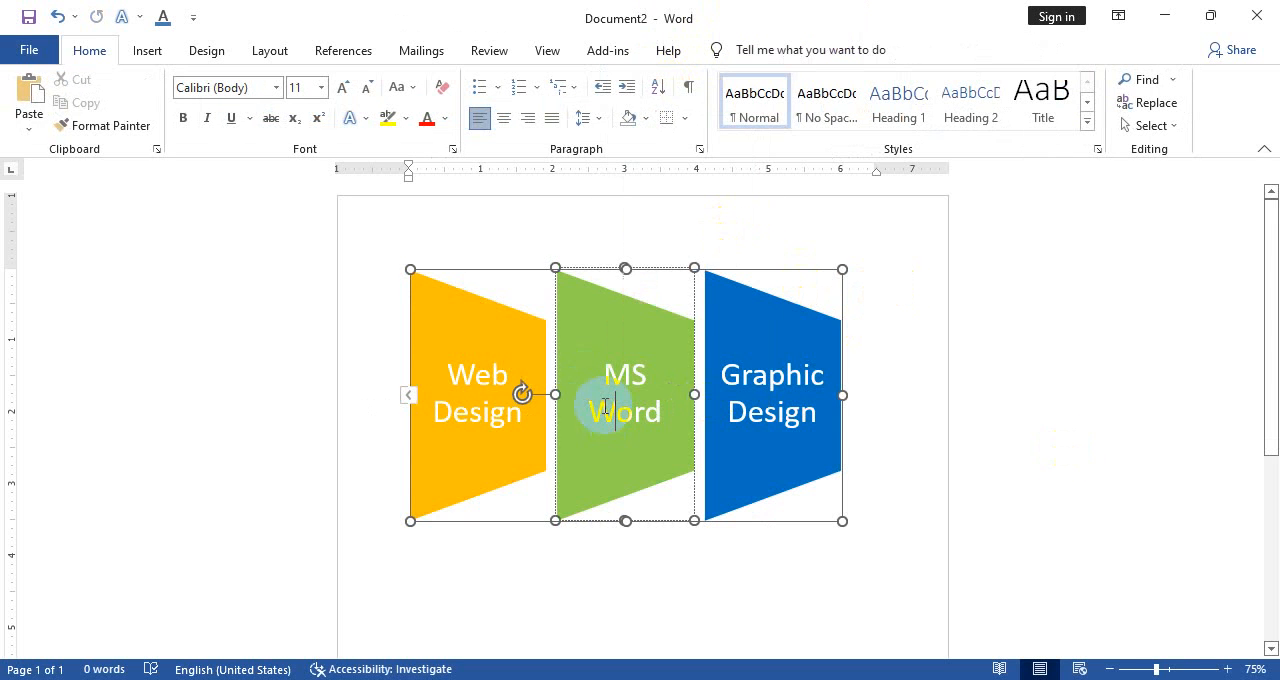
pyautogui.click(908, 372)
pyautogui.moveTo(528, 365); pyautogui.dragTo(532, 431)
pyautogui.moveTo(648, 524)
pyautogui.mouseDown()
pyautogui.moveTo(640, 571)
pyautogui.moveTo(629, 529)
pyautogui.mouseUp()
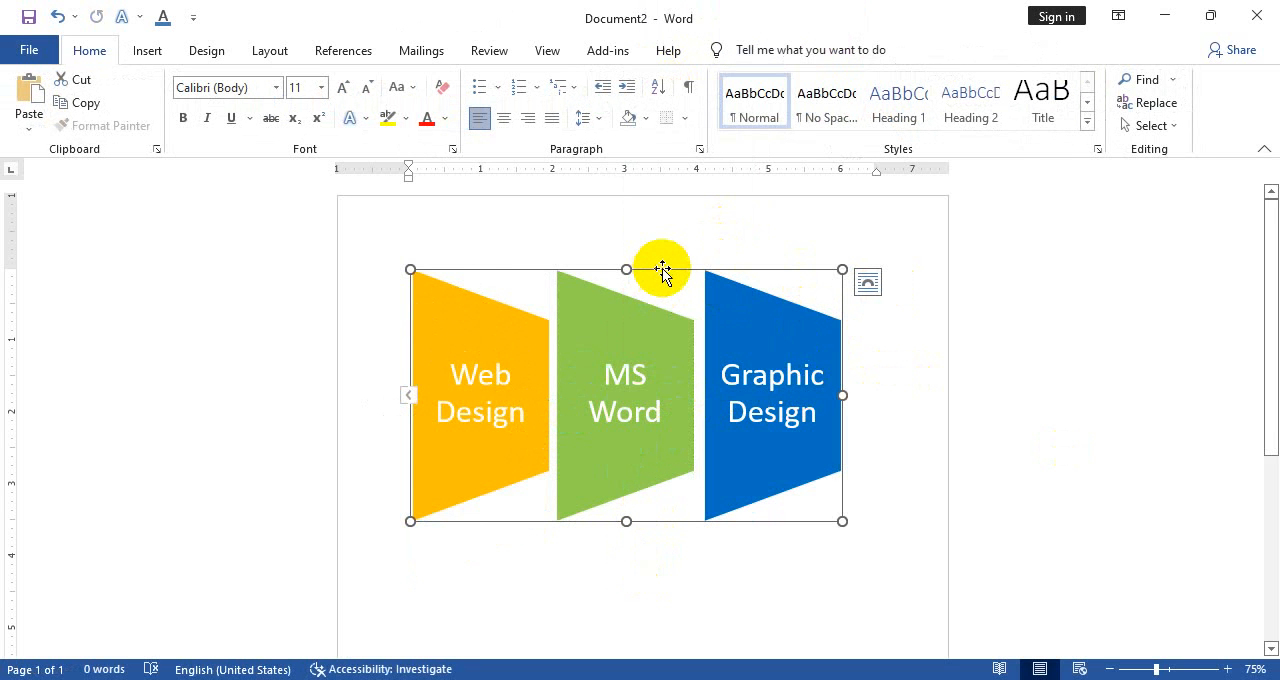
pyautogui.moveTo(662, 270); pyautogui.dragTo(666, 394)
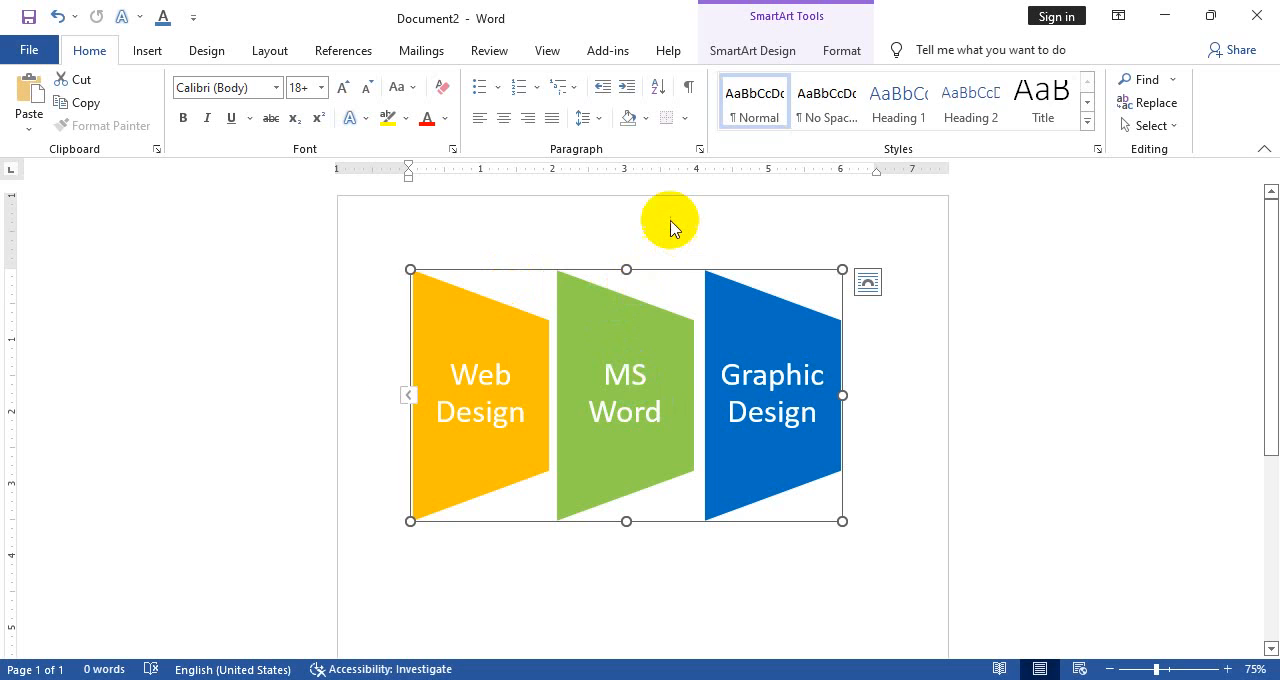
# Undo the recent fill, position and text changes in the trapezoid graphic until only its MS Word label remains
pyautogui.hotkey('ctrl', 'z')
pyautogui.hotkey('ctrl', 'z')
pyautogui.hotkey('ctrl', 'z')
pyautogui.hotkey('ctrl', 'z')
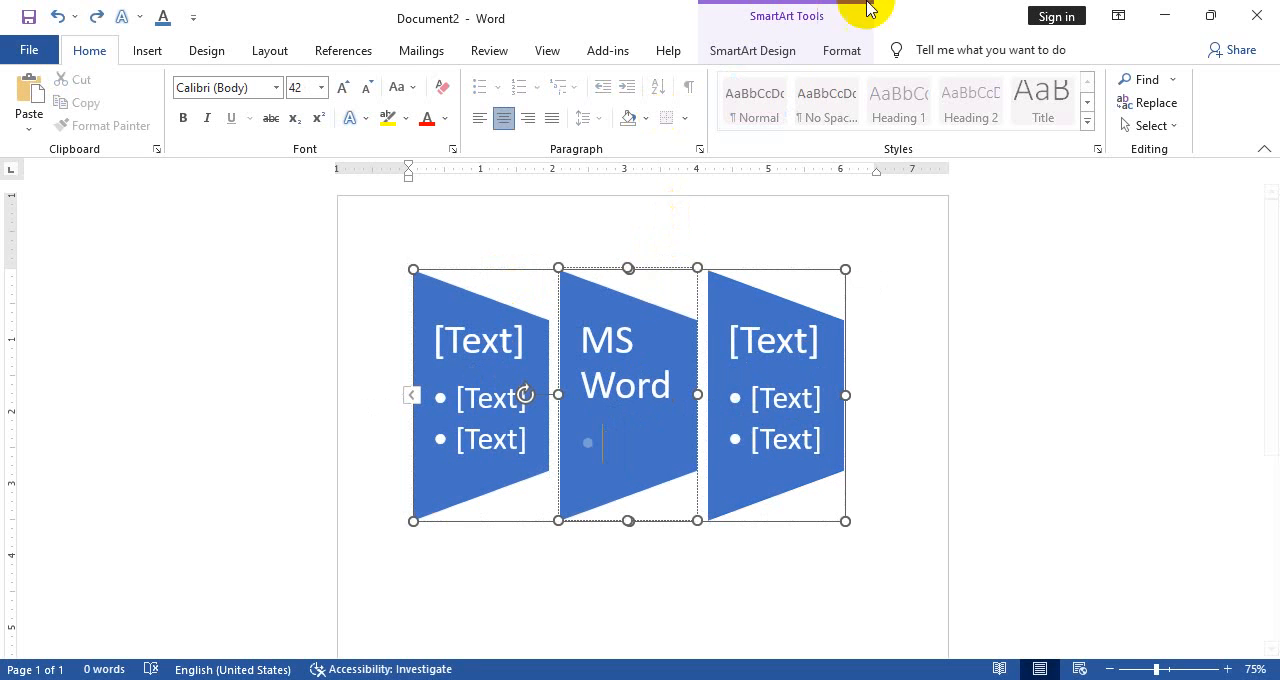
pyautogui.click(784, 50)
pyautogui.click(686, 126)
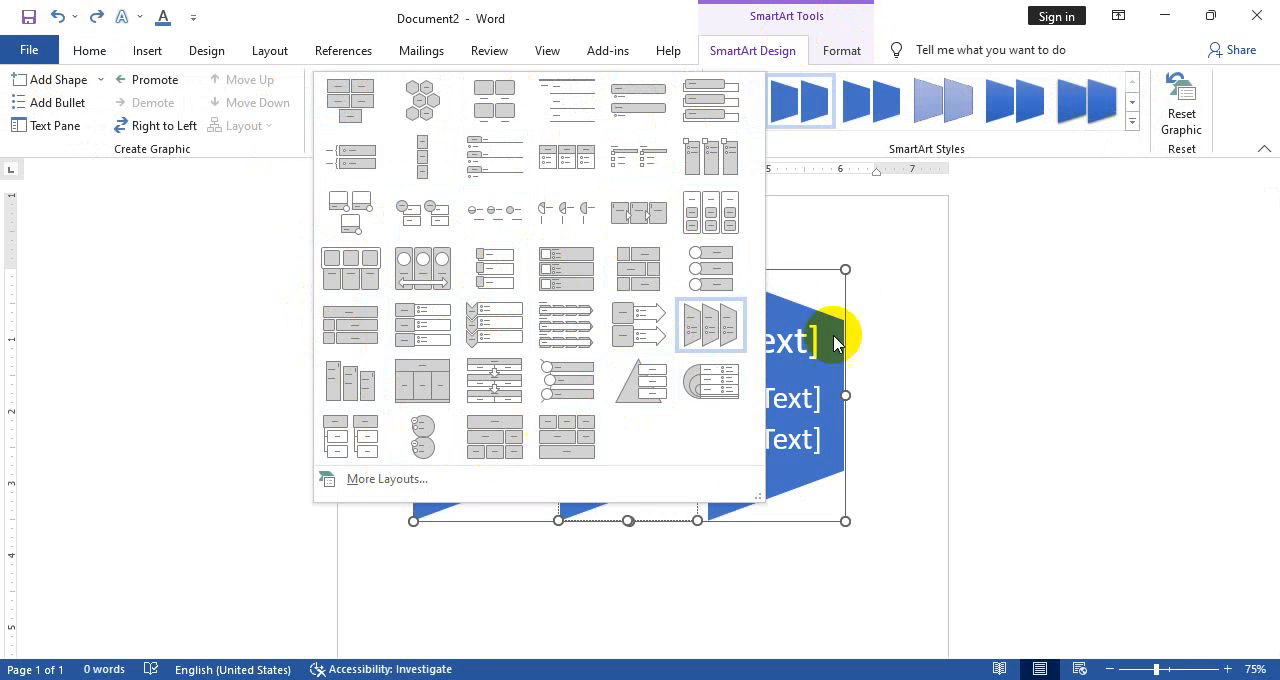
pyautogui.click(835, 342)
# Insert an Organization Chart SmartArt graphic from the Hierarchy category
pyautogui.click(150, 50)
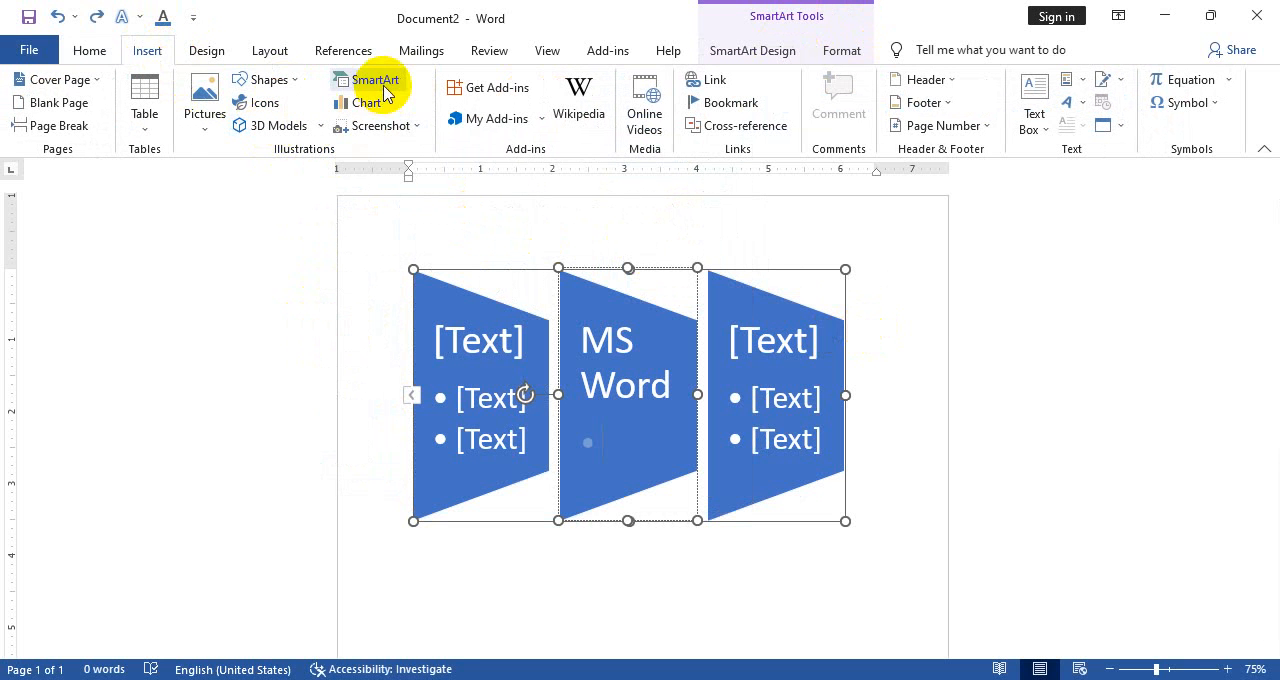
pyautogui.click(384, 90)
pyautogui.scroll(-3, 500, 271)
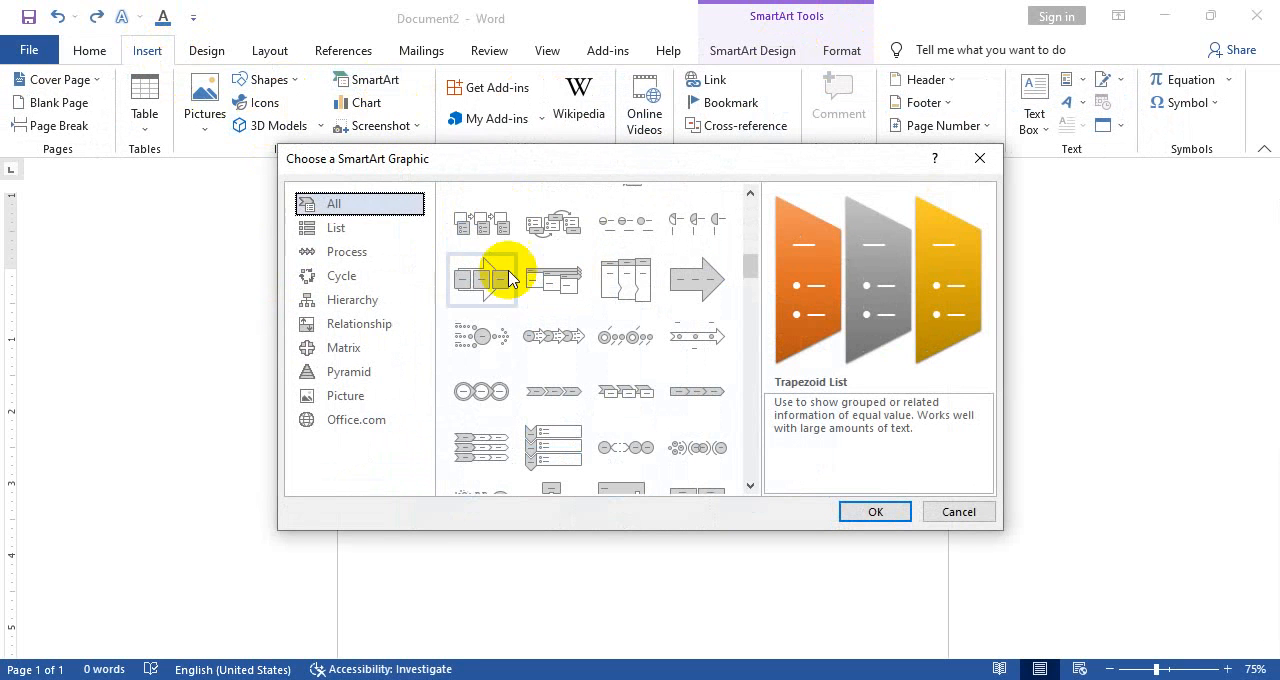
pyautogui.click(340, 230)
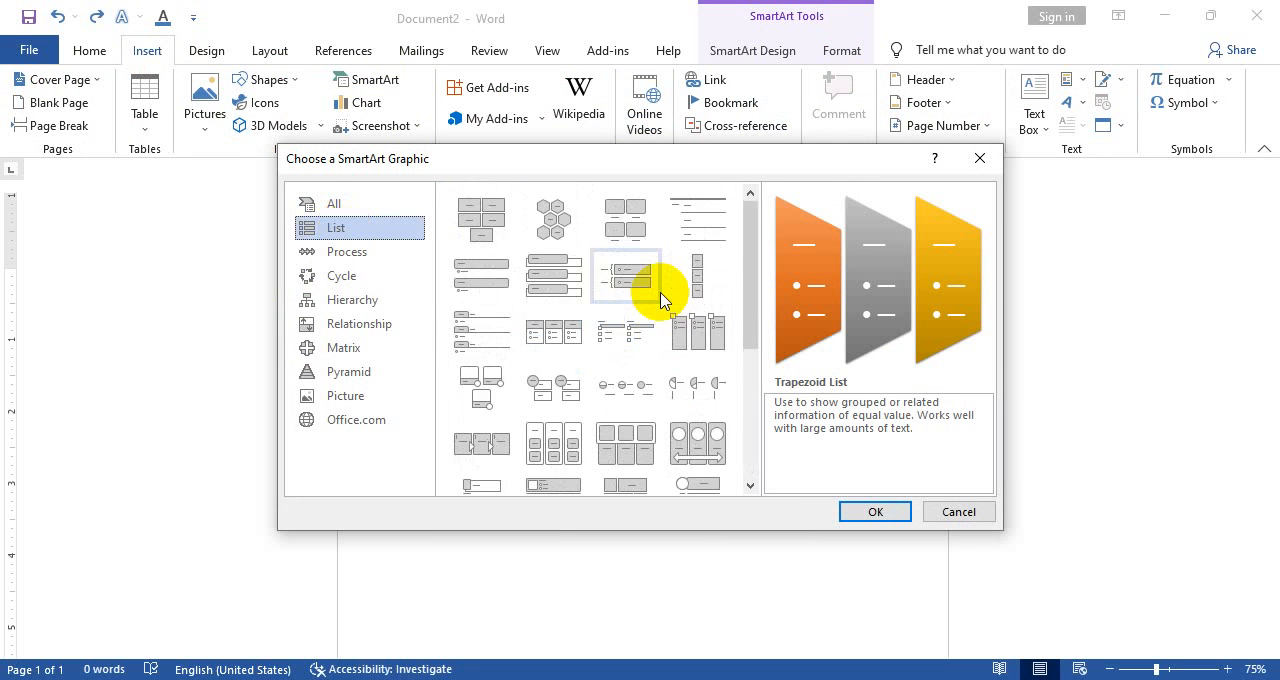
pyautogui.click(390, 254)
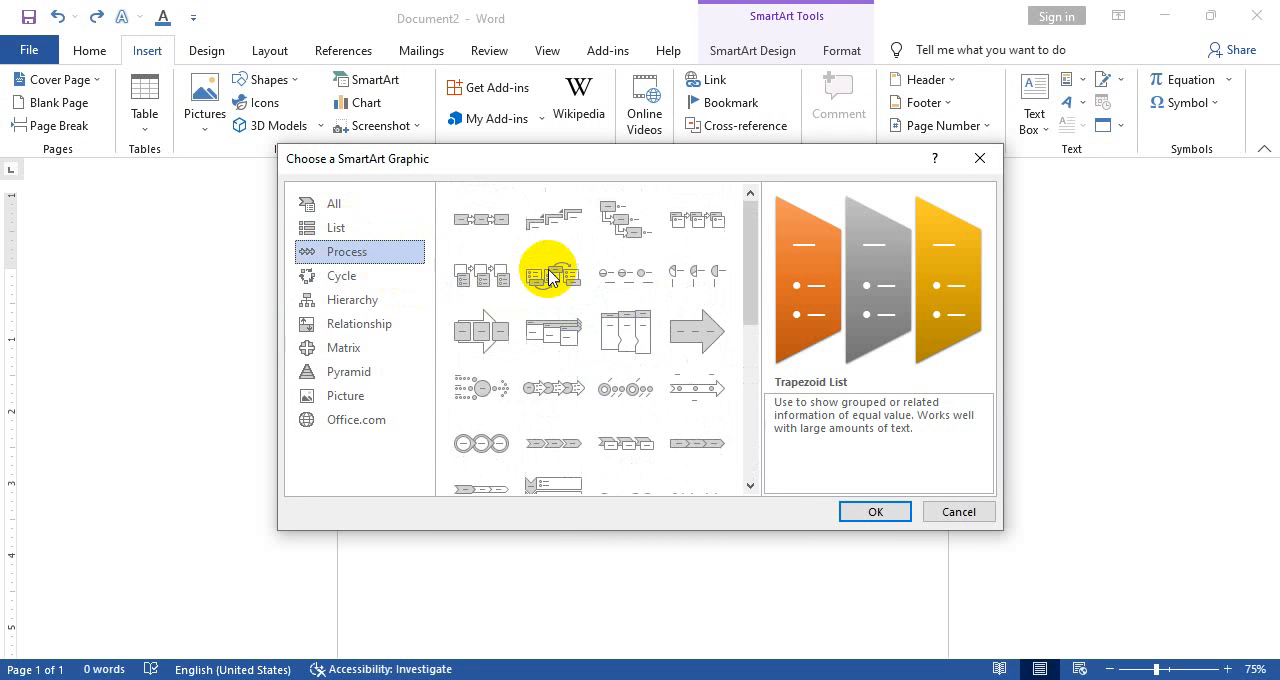
pyautogui.click(365, 277)
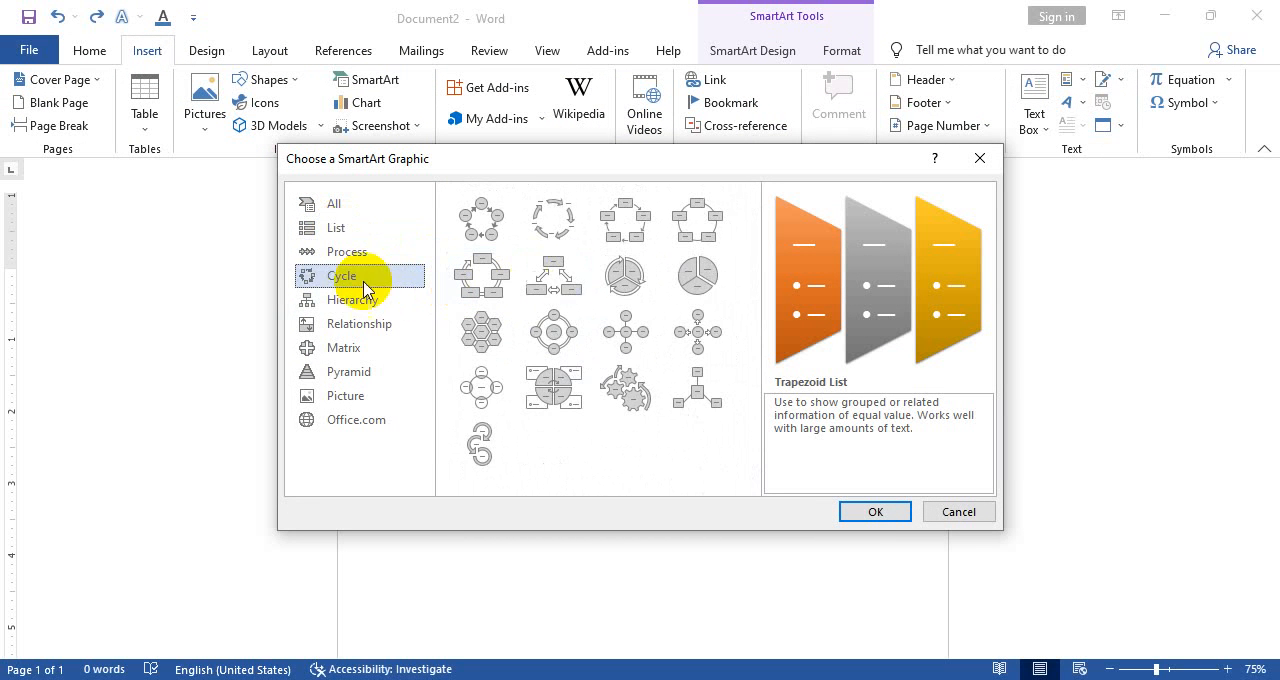
pyautogui.click(361, 322)
pyautogui.click(345, 303)
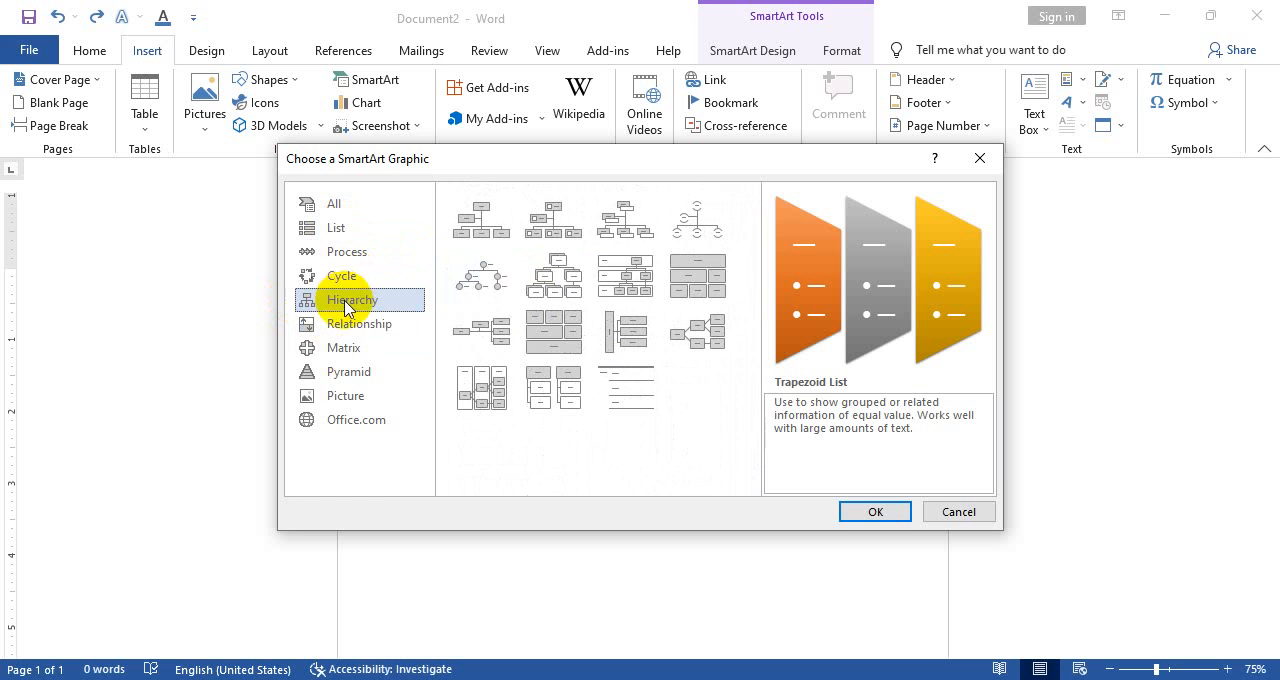
pyautogui.click(476, 218)
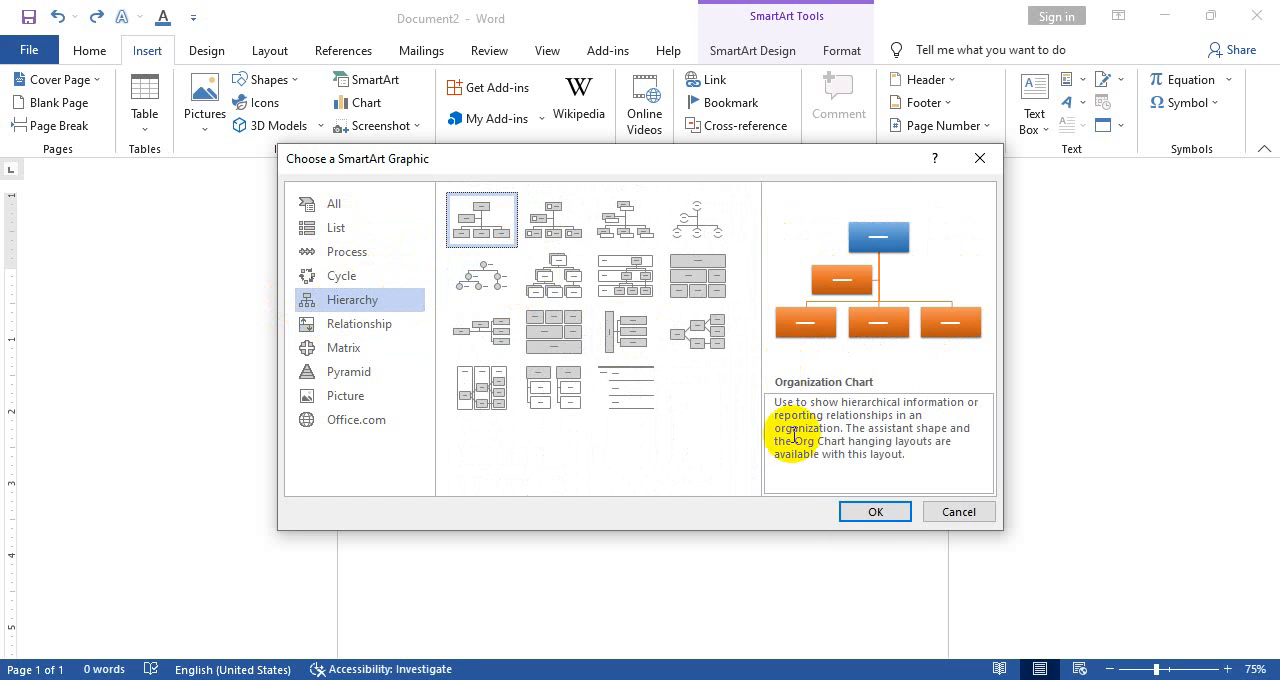
pyautogui.click(871, 512)
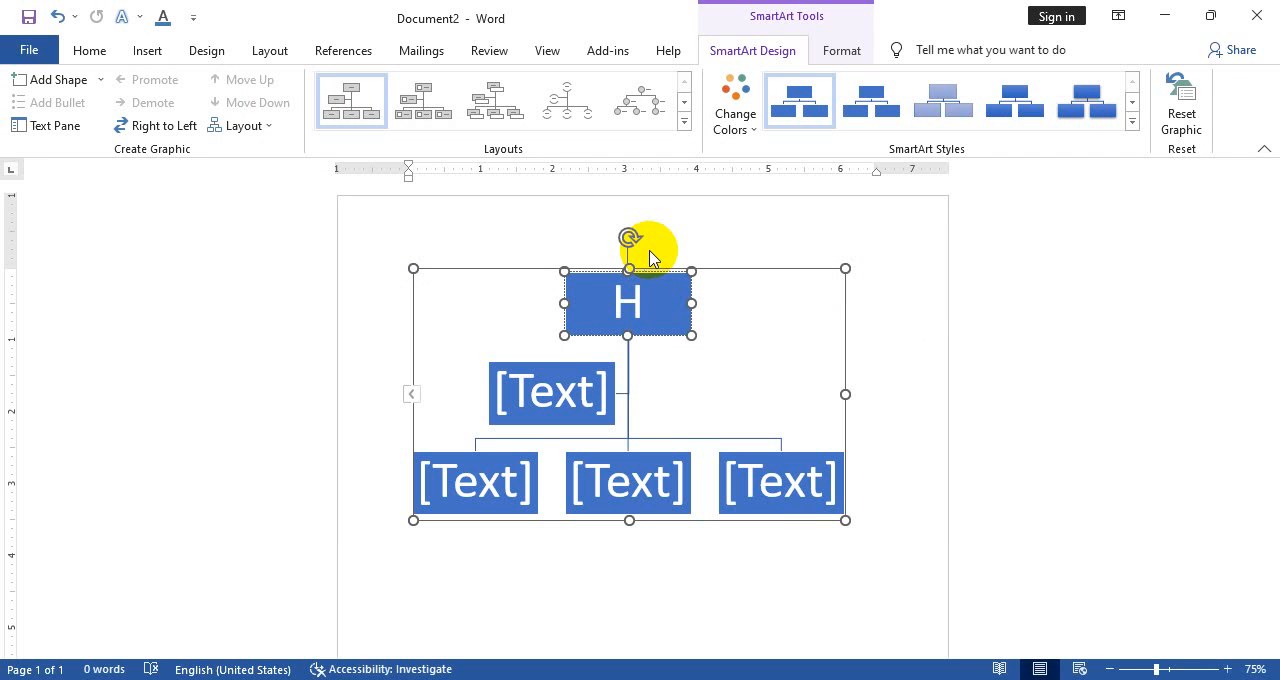
# Label the chart's top box HD, the assistant box Ass. HD, and the three lower boxes B.T, E.T and M.T
pyautogui.click(555, 400)
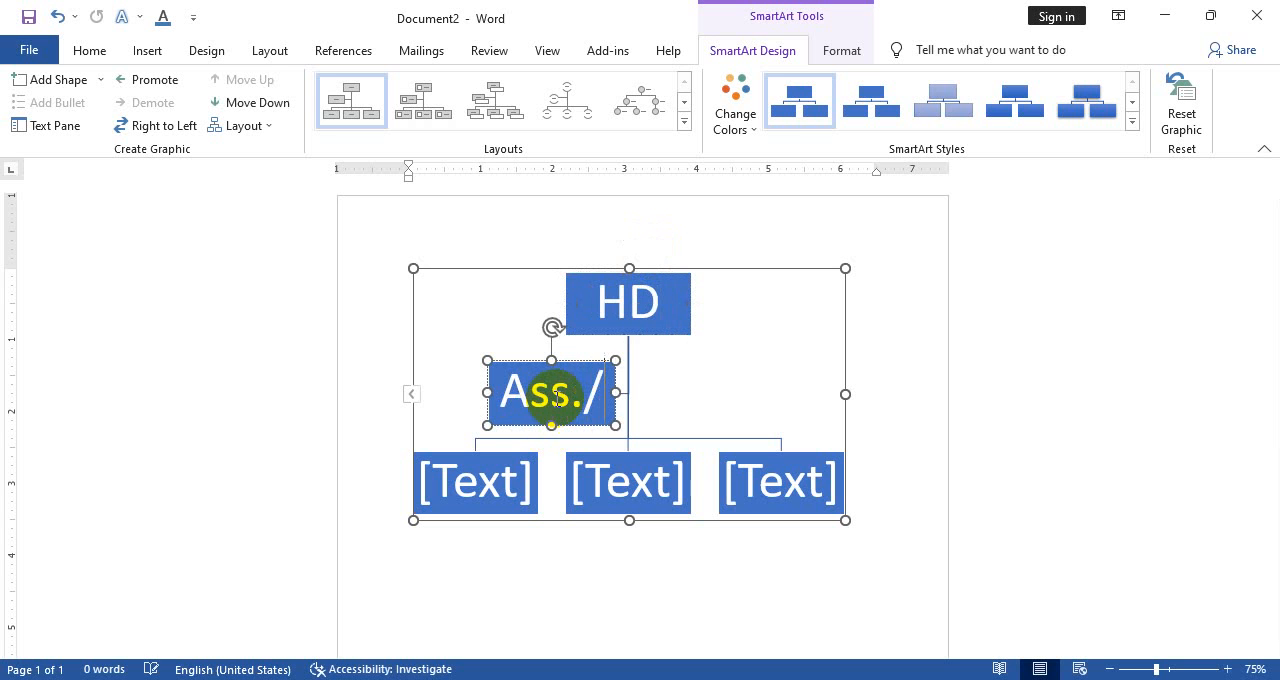
pyautogui.write('Ass. HD')
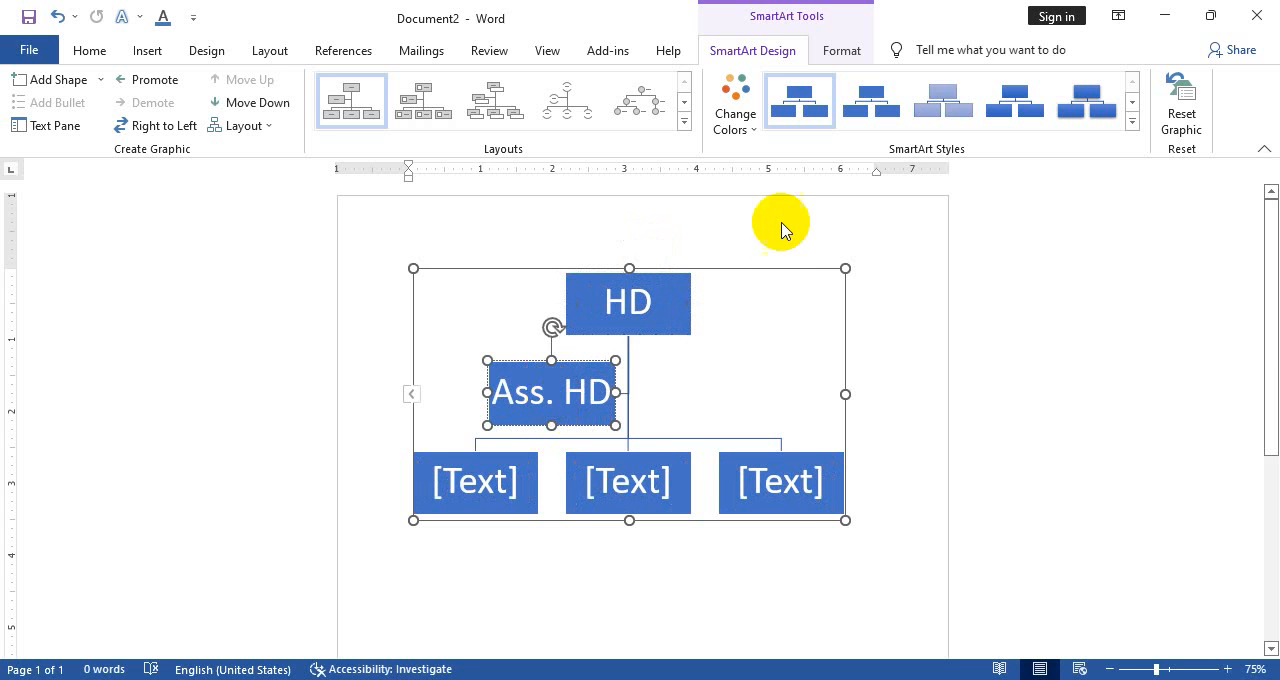
pyautogui.click(454, 490)
pyautogui.click(472, 474)
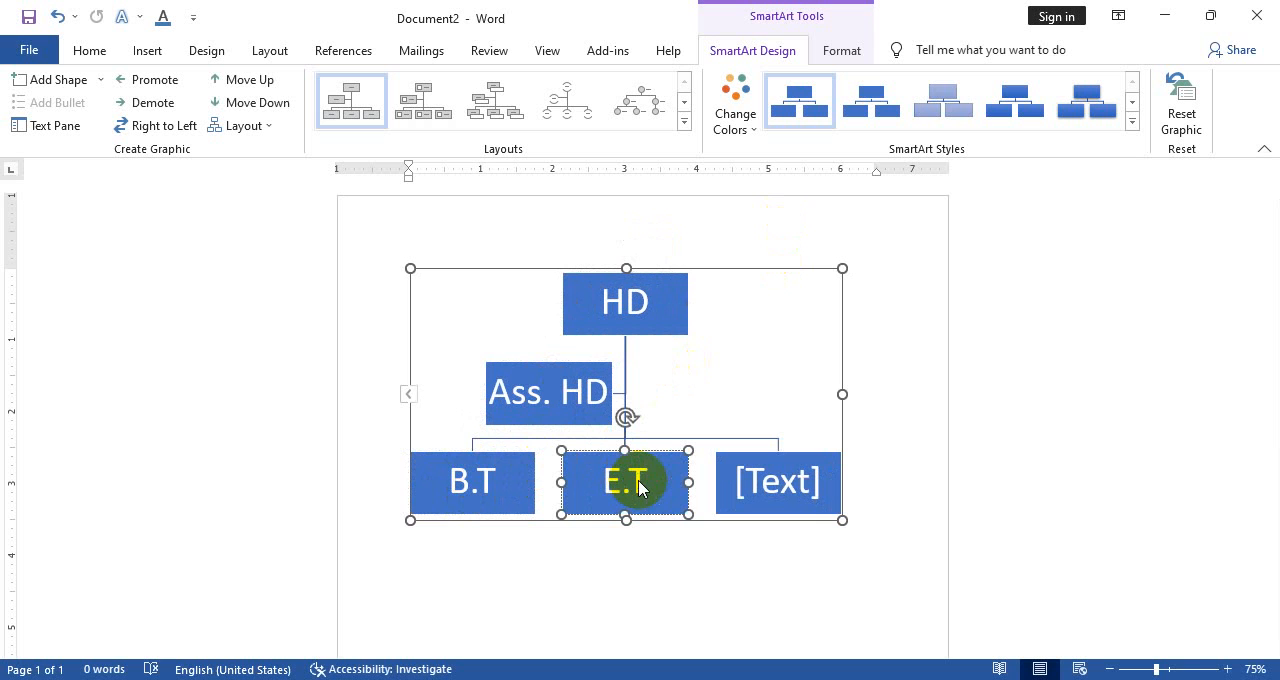
pyautogui.click(801, 483)
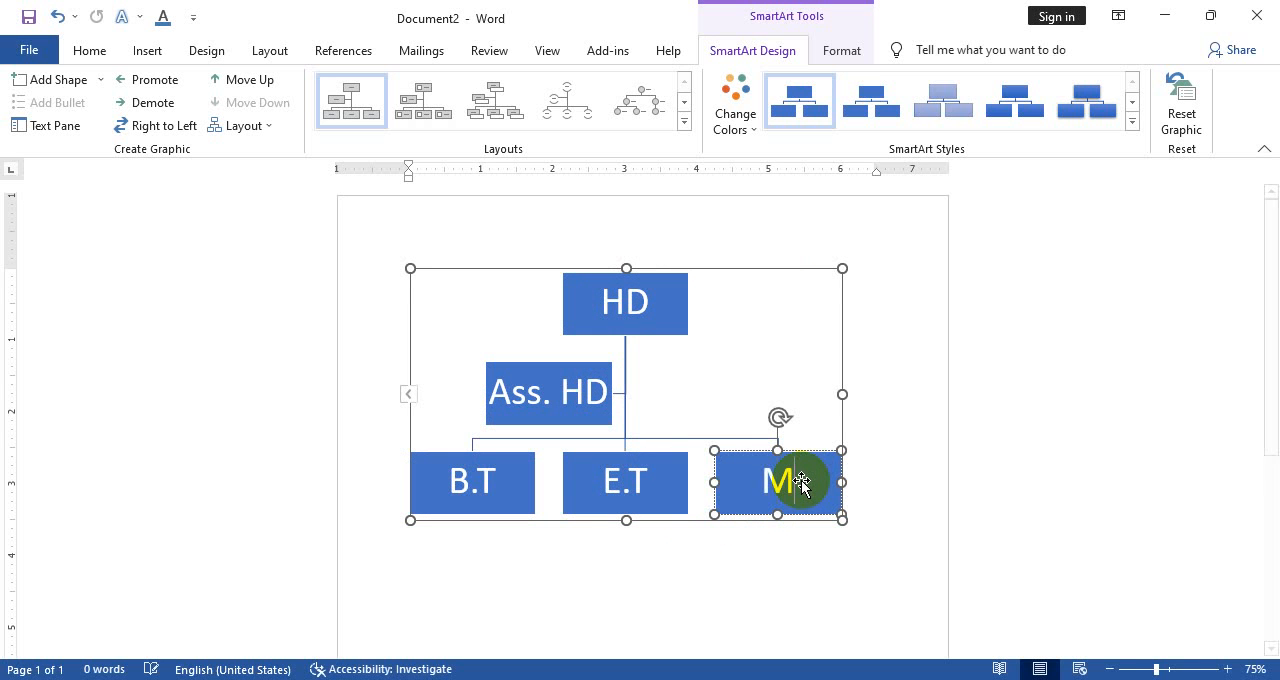
pyautogui.click(703, 562)
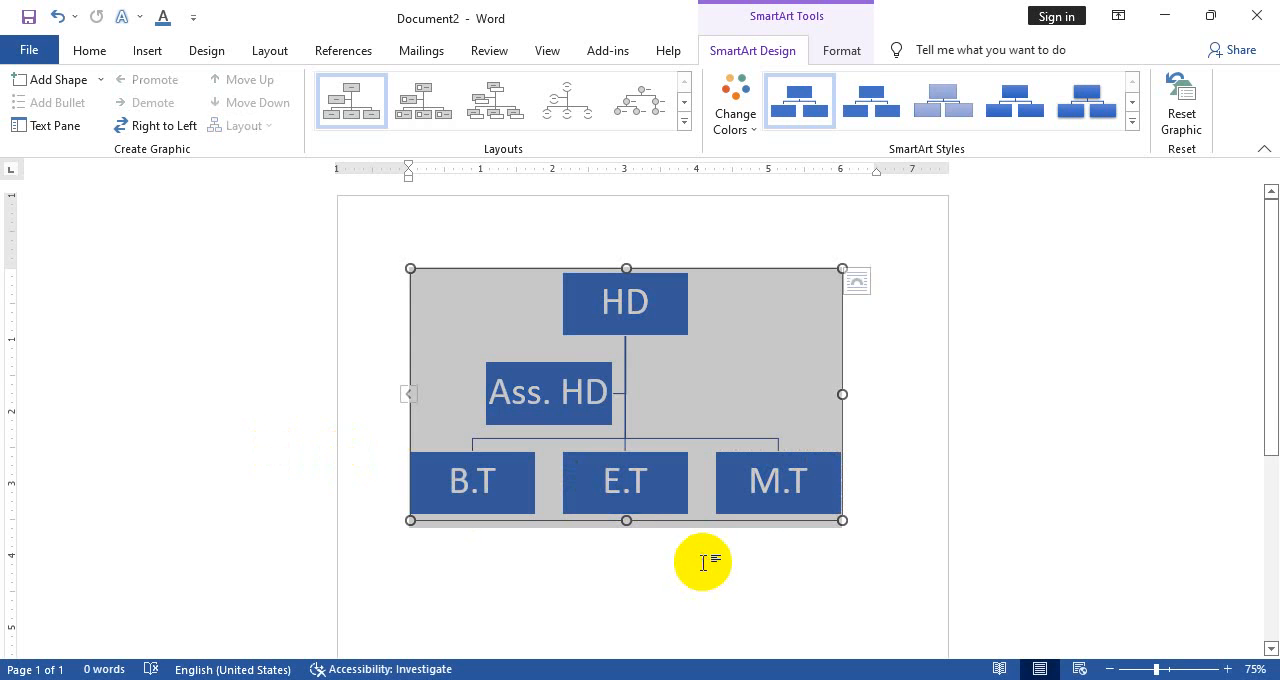
# Apply the second 3-D SmartArt style, with bevelled boxes, to the organization chart
pyautogui.click(610, 375)
pyautogui.click(700, 371)
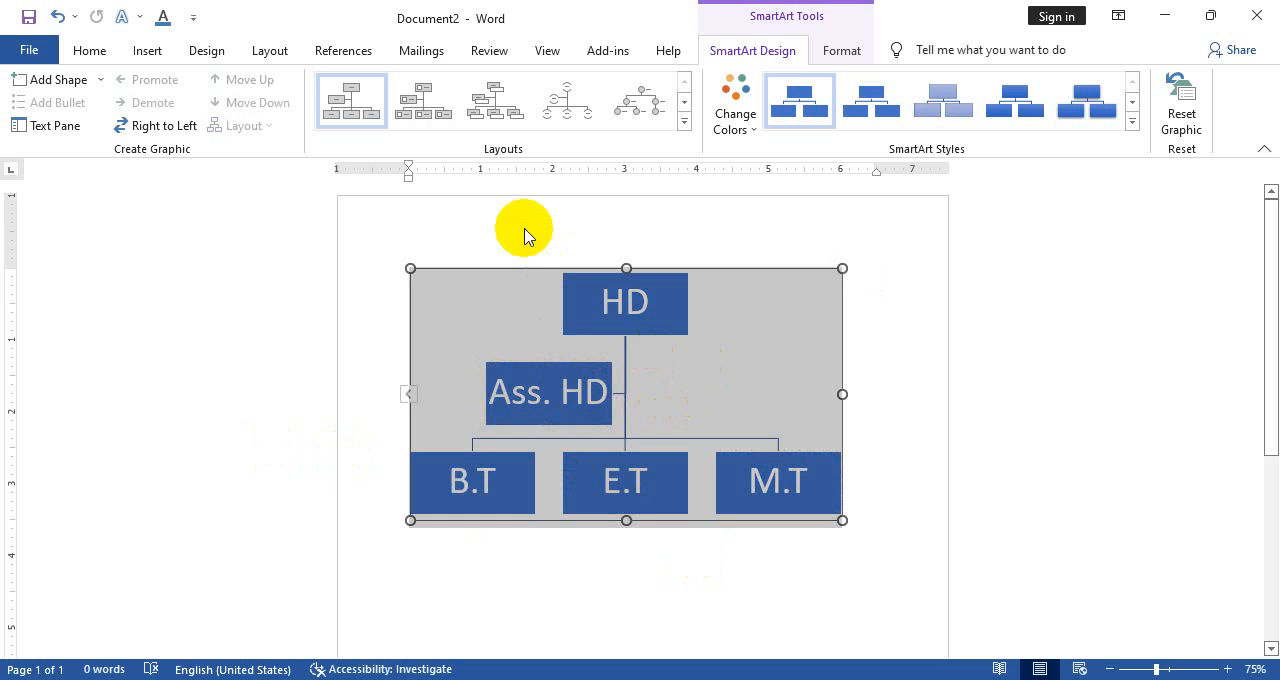
pyautogui.click(357, 406)
pyautogui.click(565, 410)
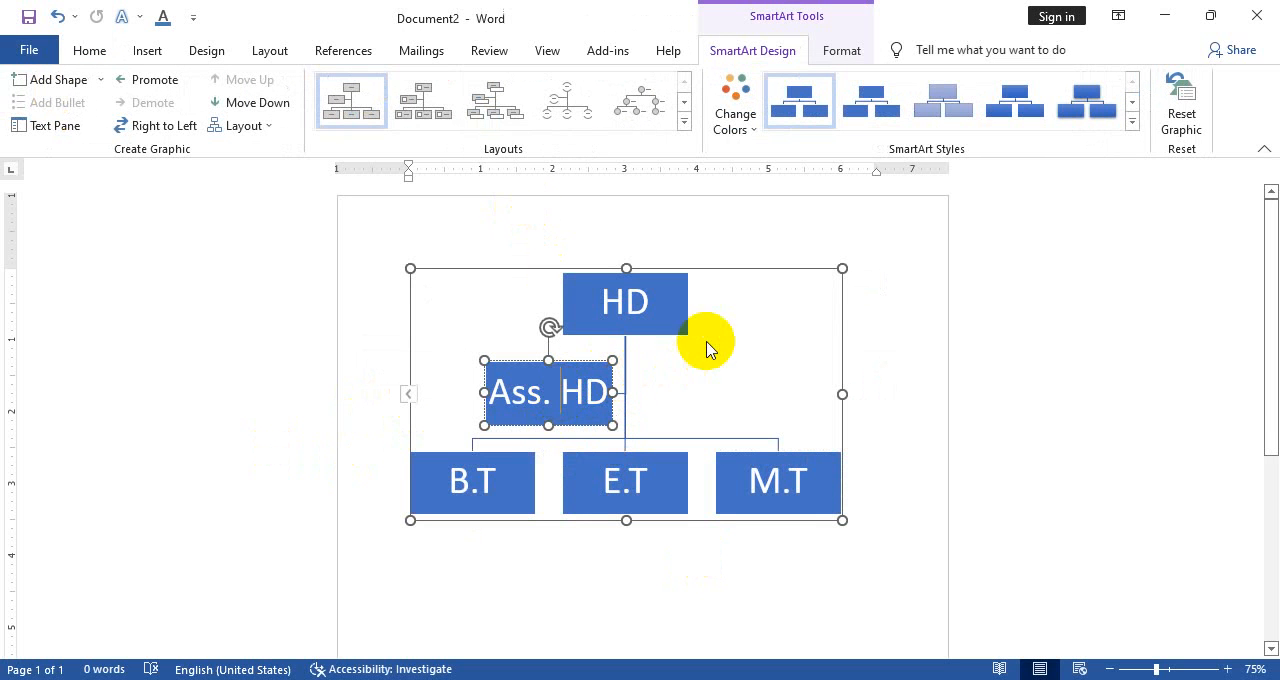
pyautogui.click(1133, 123)
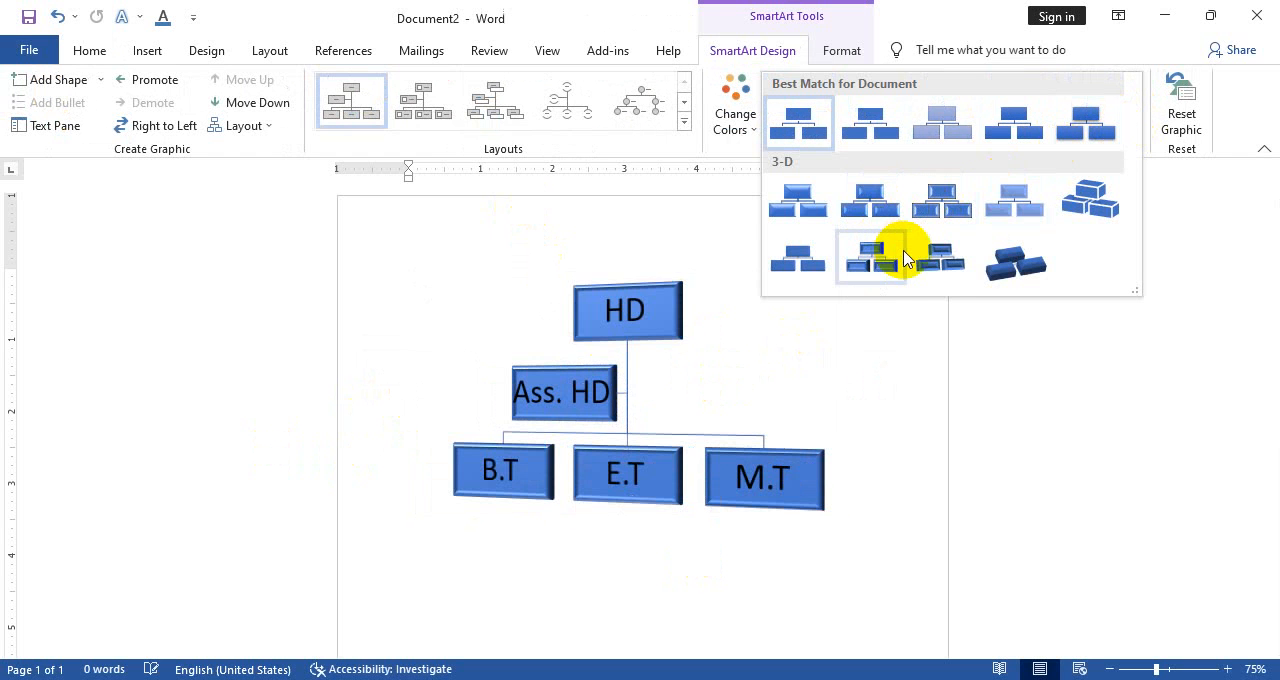
pyautogui.click(857, 201)
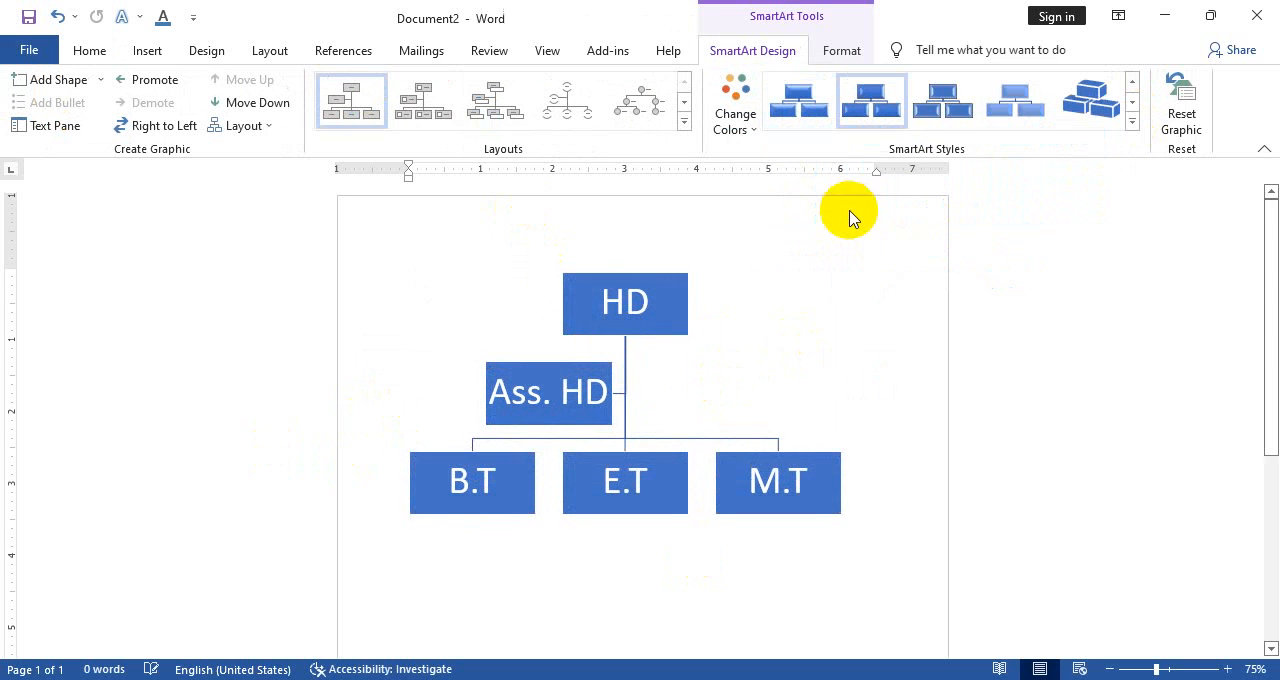
pyautogui.click(631, 304)
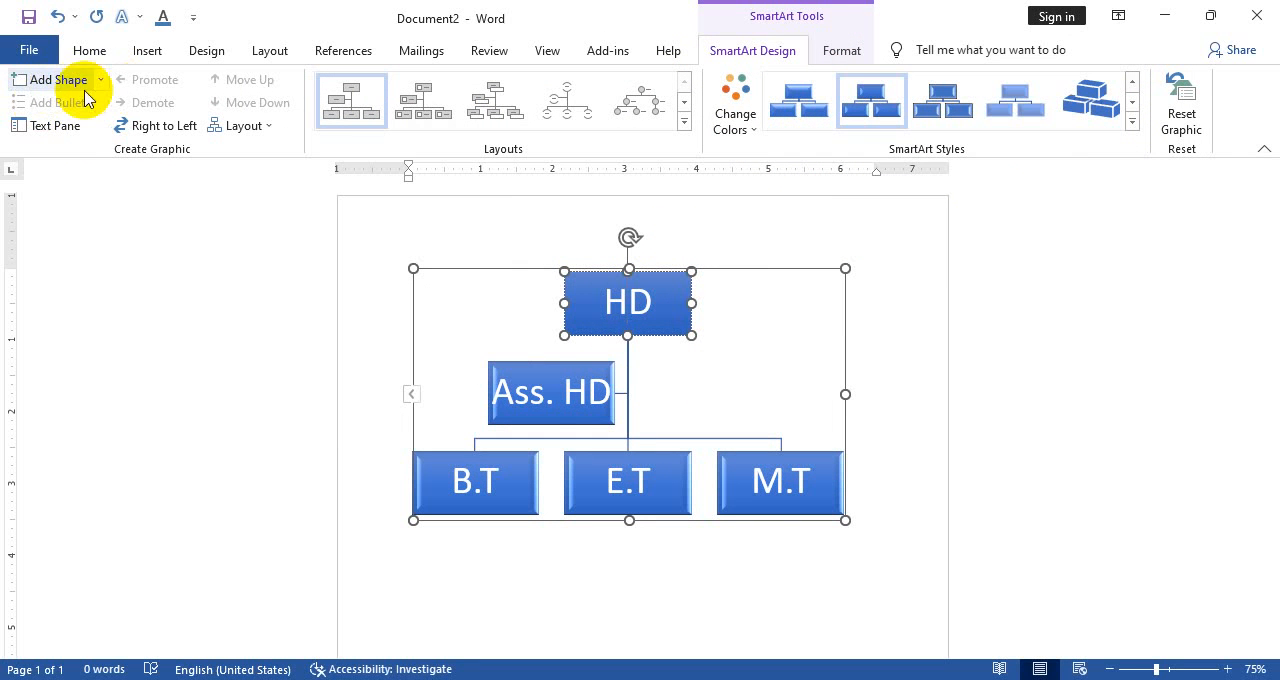
pyautogui.click(528, 391)
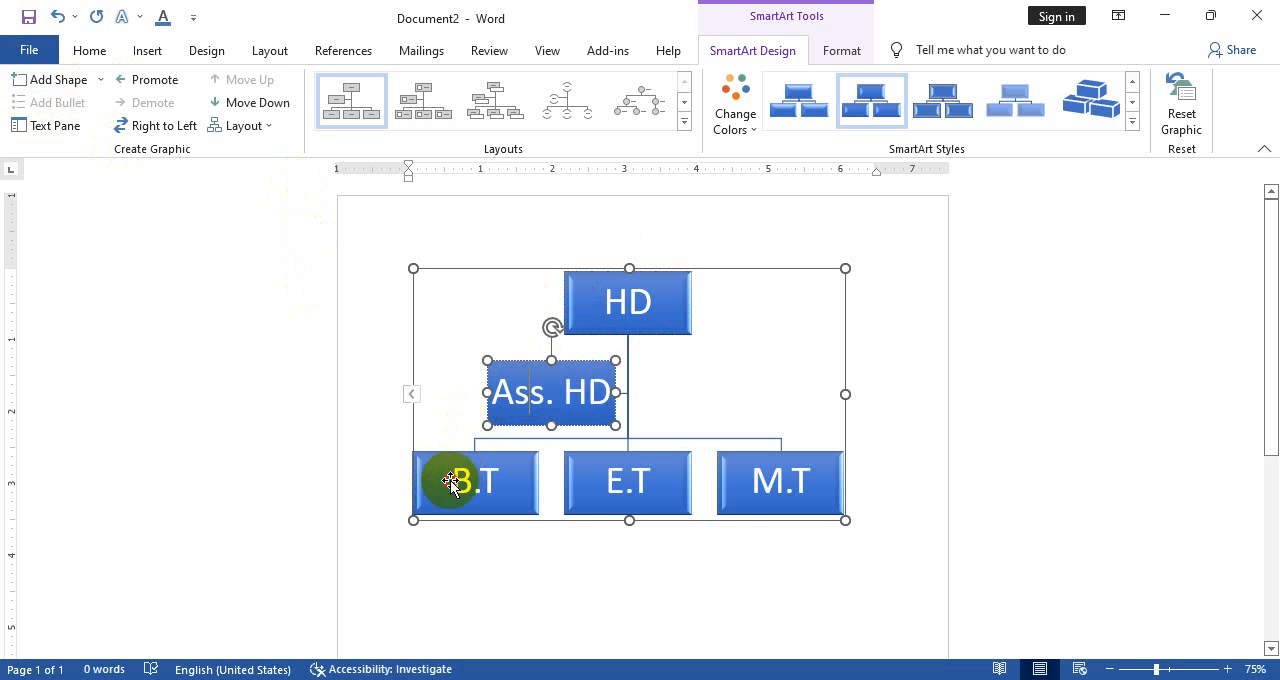
pyautogui.click(100, 79)
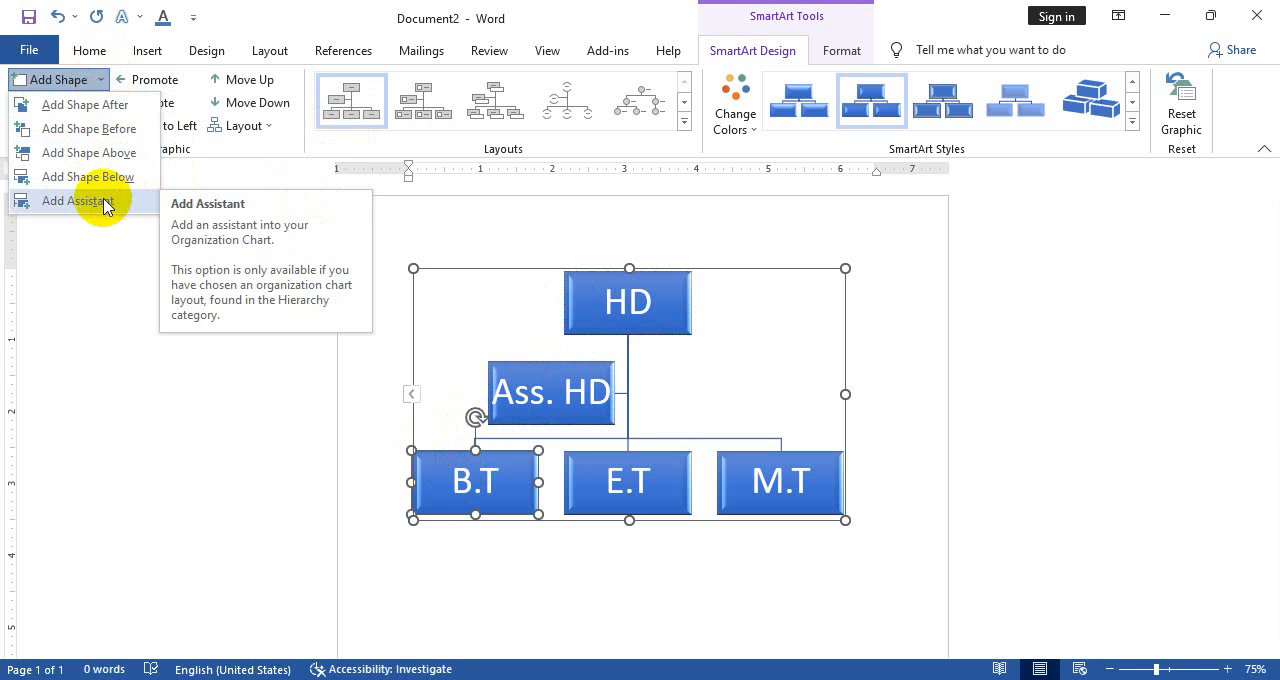
pyautogui.click(540, 400)
pyautogui.click(540, 401)
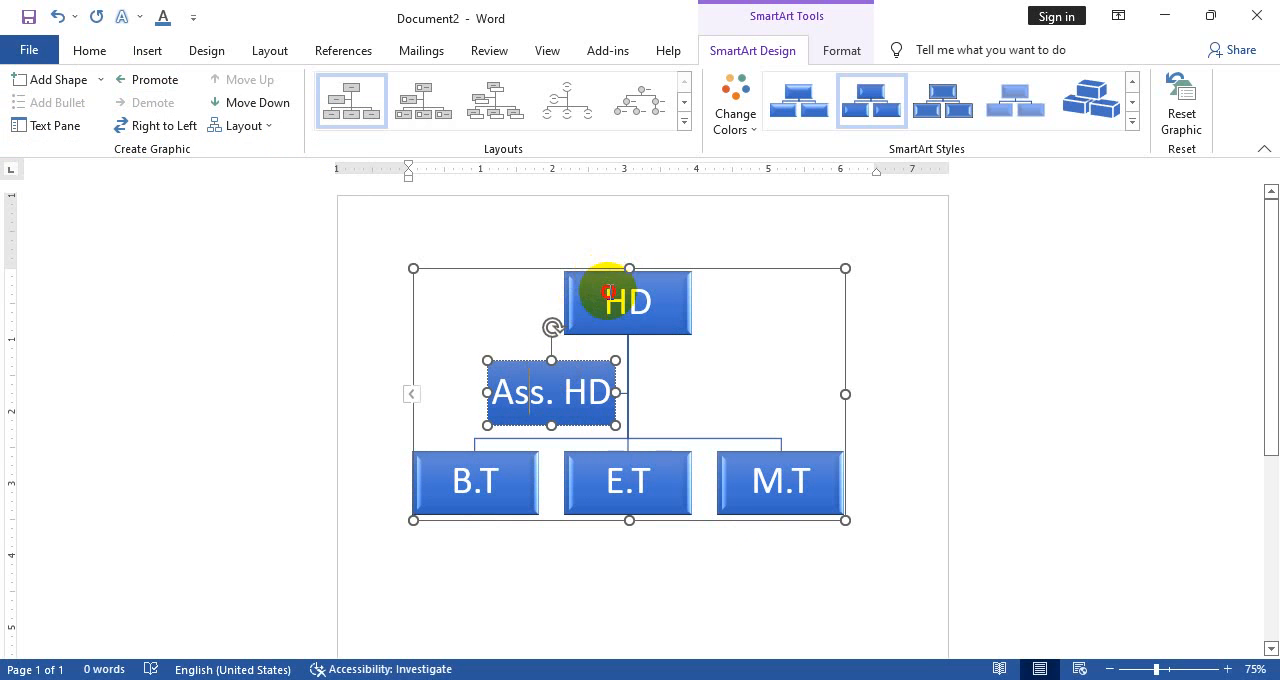
# Add a second assistant to the HD box and label it Ass.HD
pyautogui.click(606, 296)
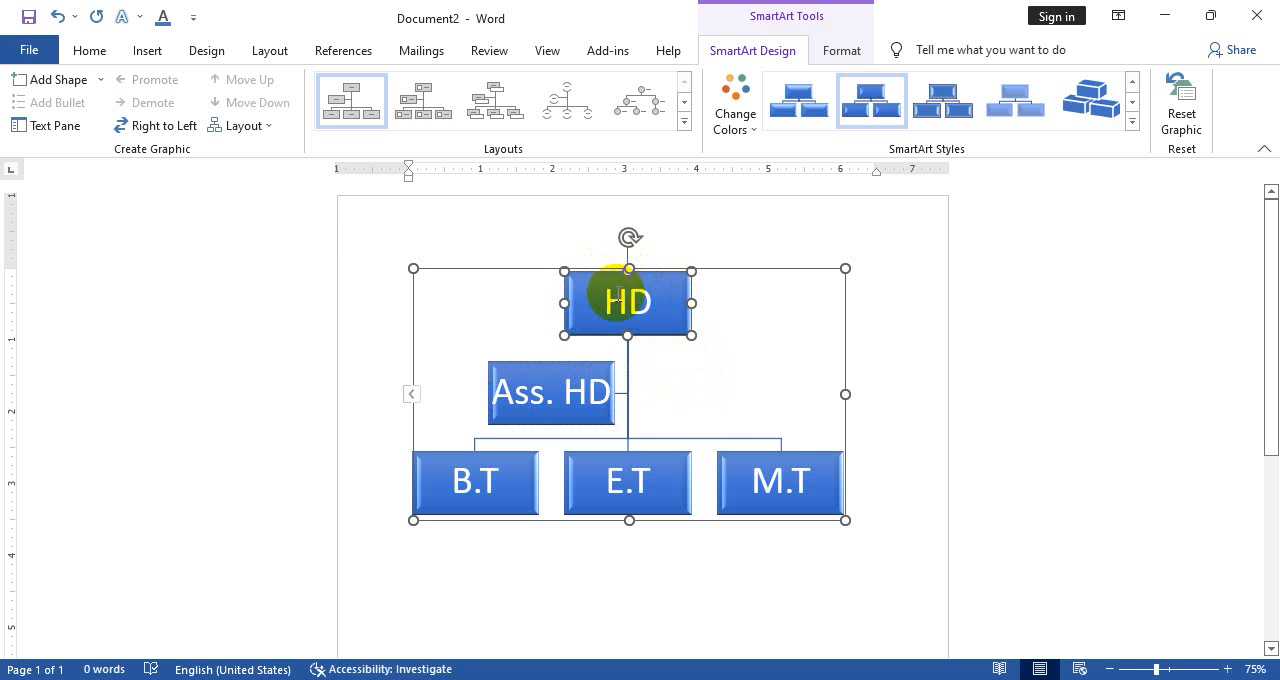
pyautogui.click(102, 80)
pyautogui.click(86, 199)
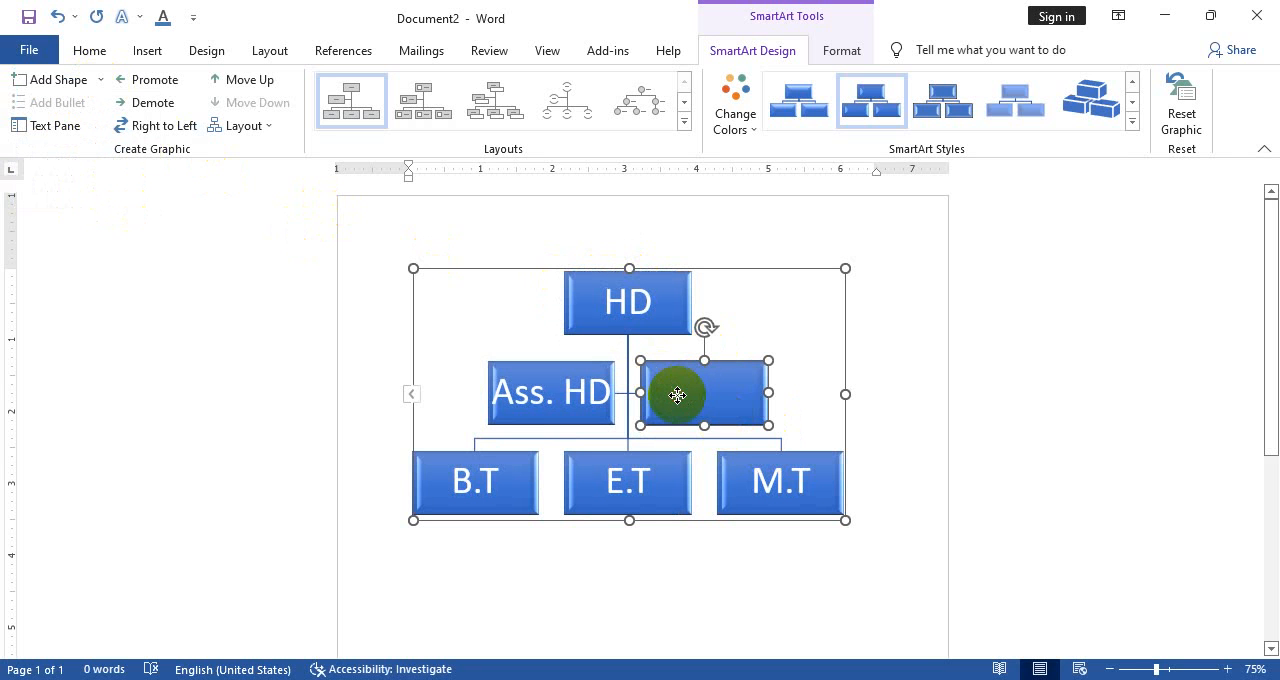
pyautogui.write('a')
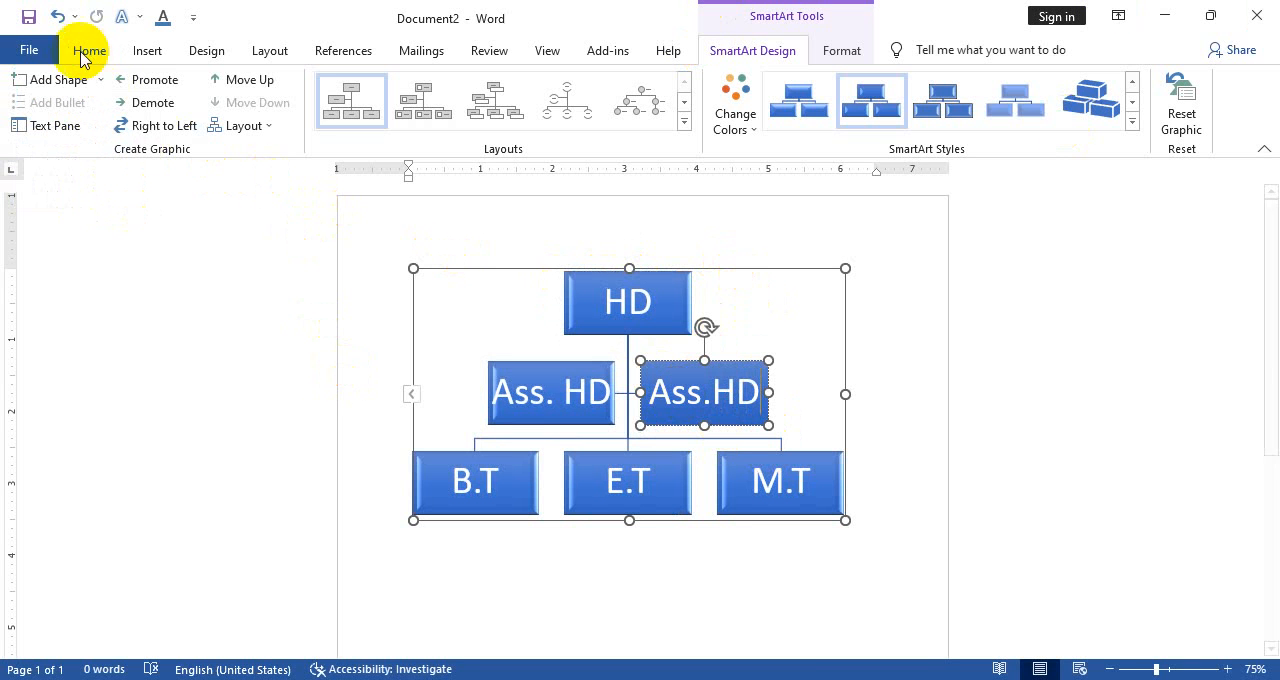
# Try adding a shape above the new Ass.HD box, and one with the default placement, undoing each addition
pyautogui.click(104, 80)
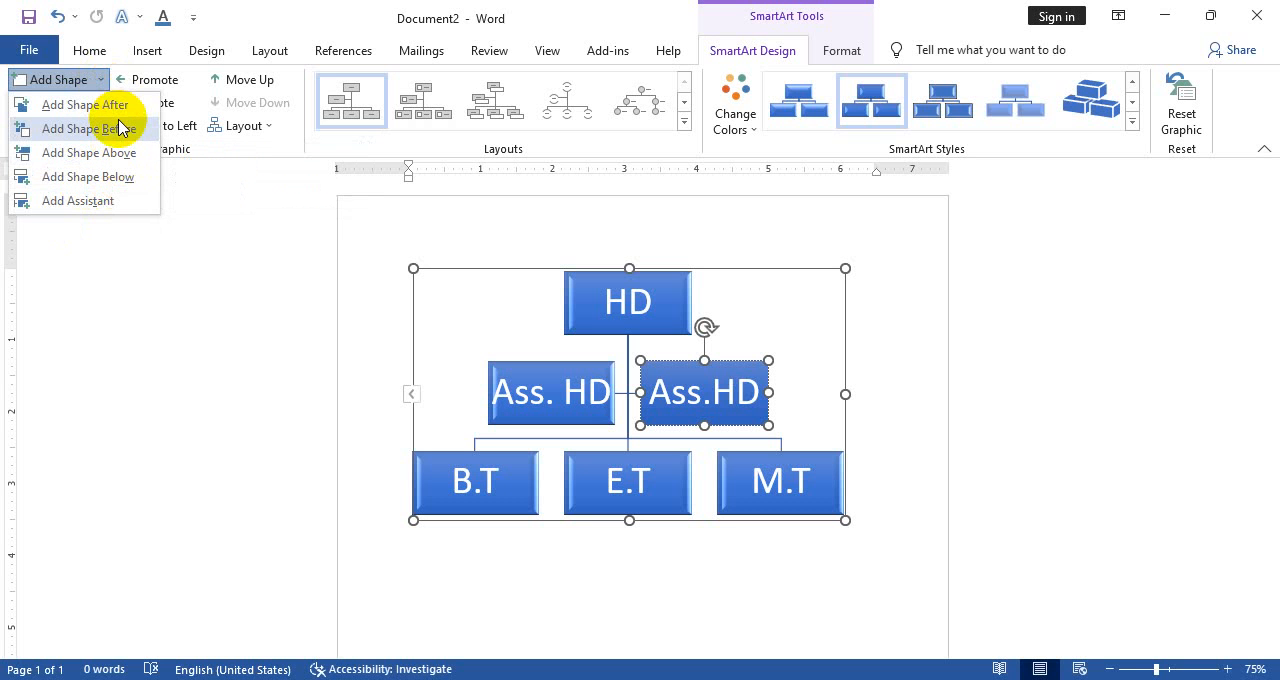
pyautogui.click(117, 156)
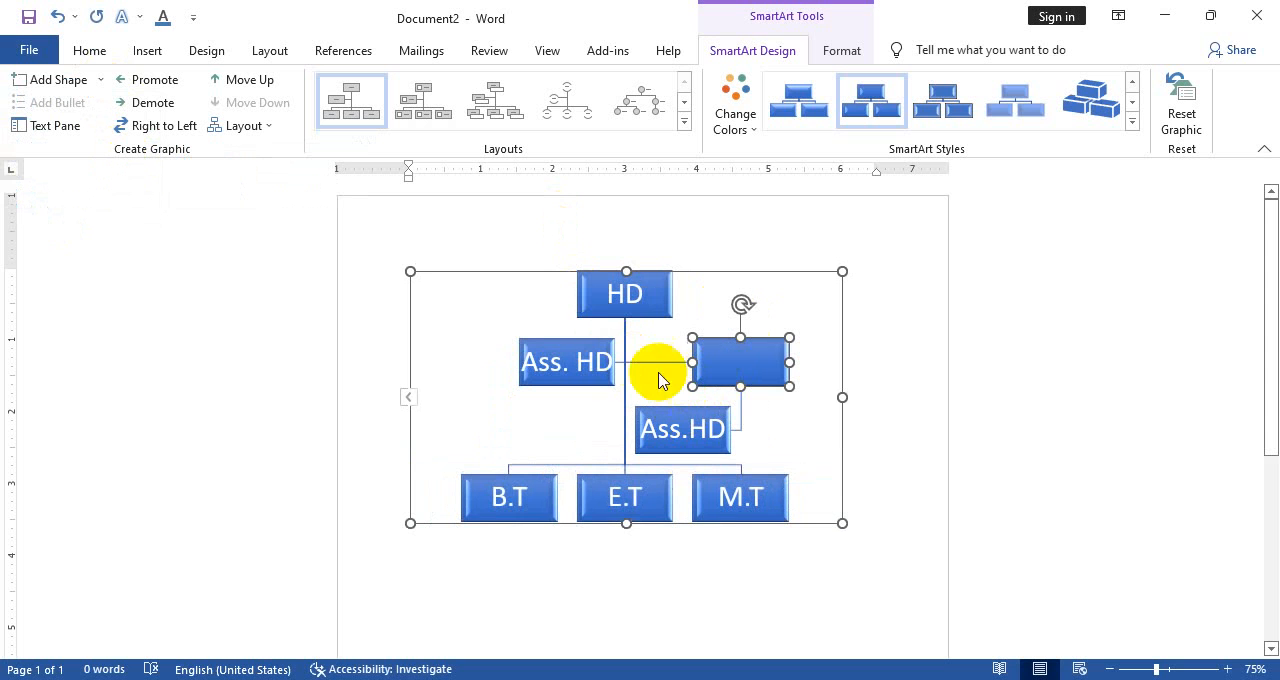
pyautogui.hotkey('ctrl', 'z')
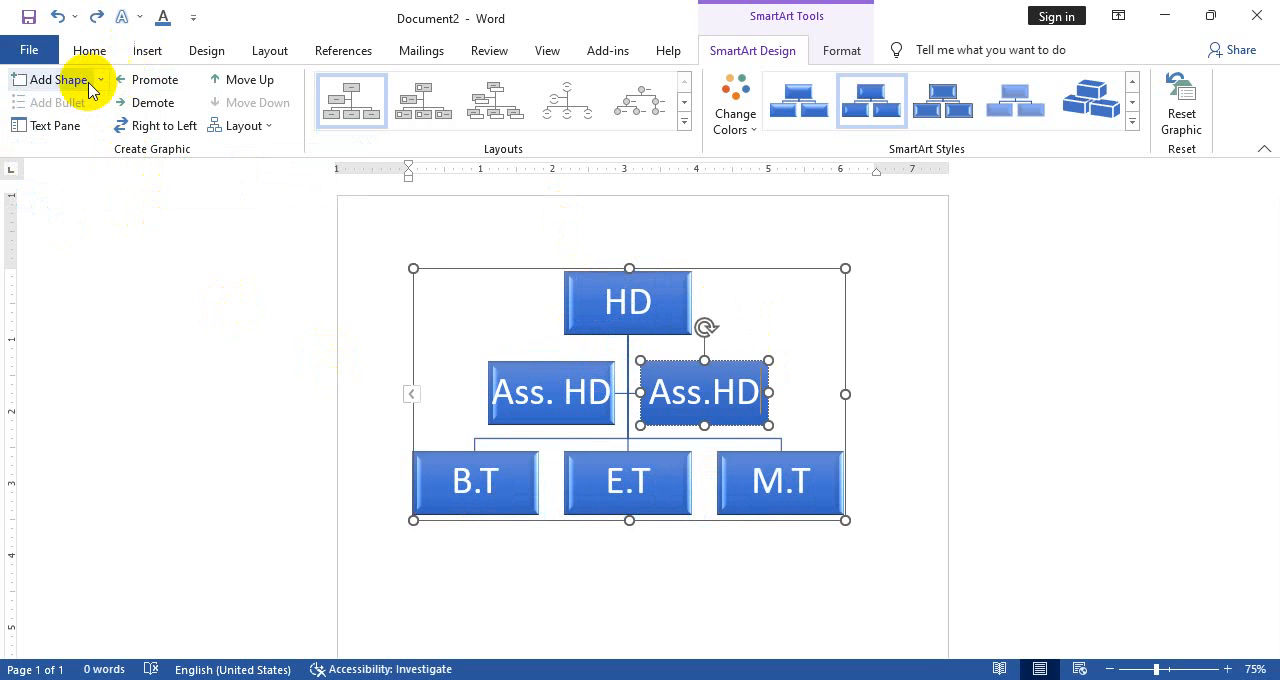
pyautogui.click(68, 80)
pyautogui.hotkey('ctrl', 'z')
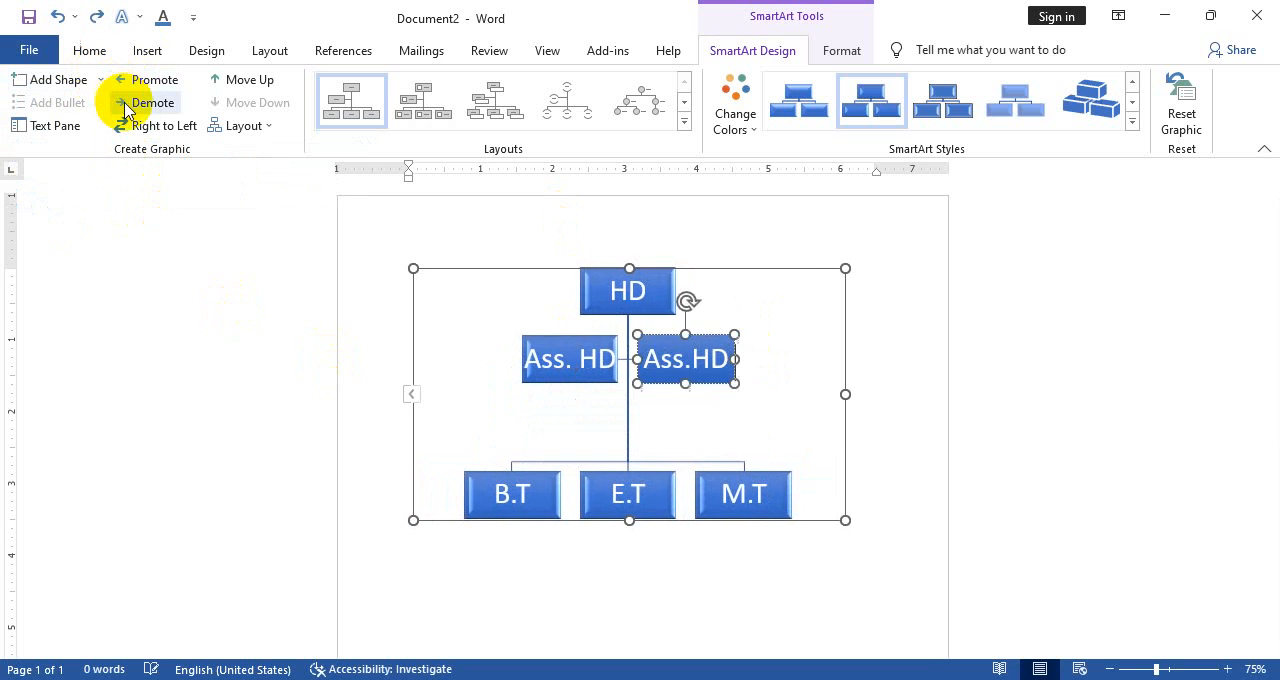
# Try adding a shape before the new Ass.HD box, and undo the addition
pyautogui.click(104, 82)
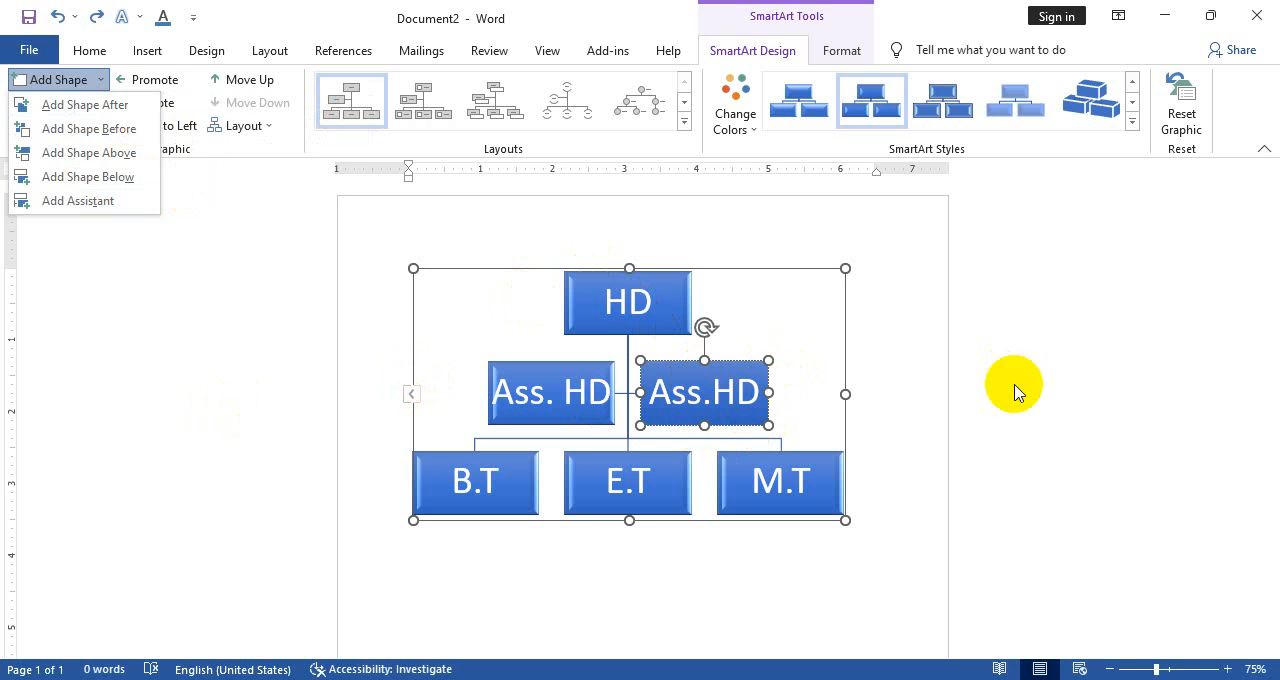
pyautogui.click(106, 130)
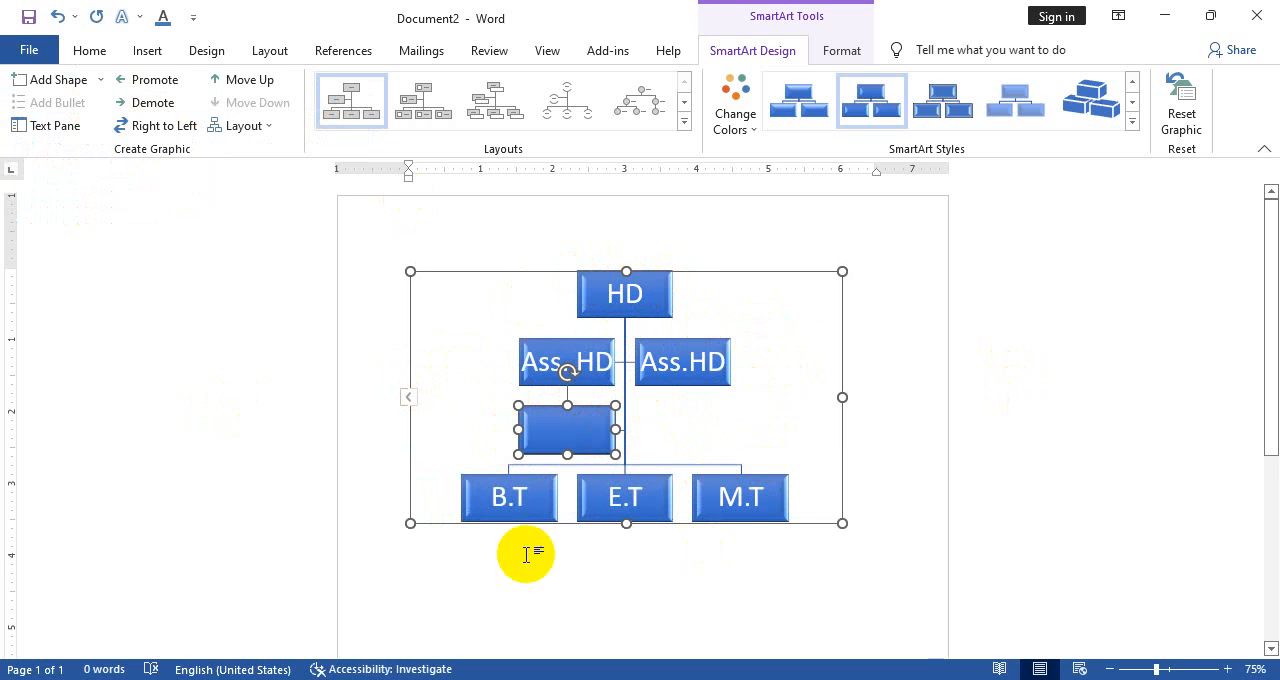
pyautogui.hotkey('ctrl', 'z')
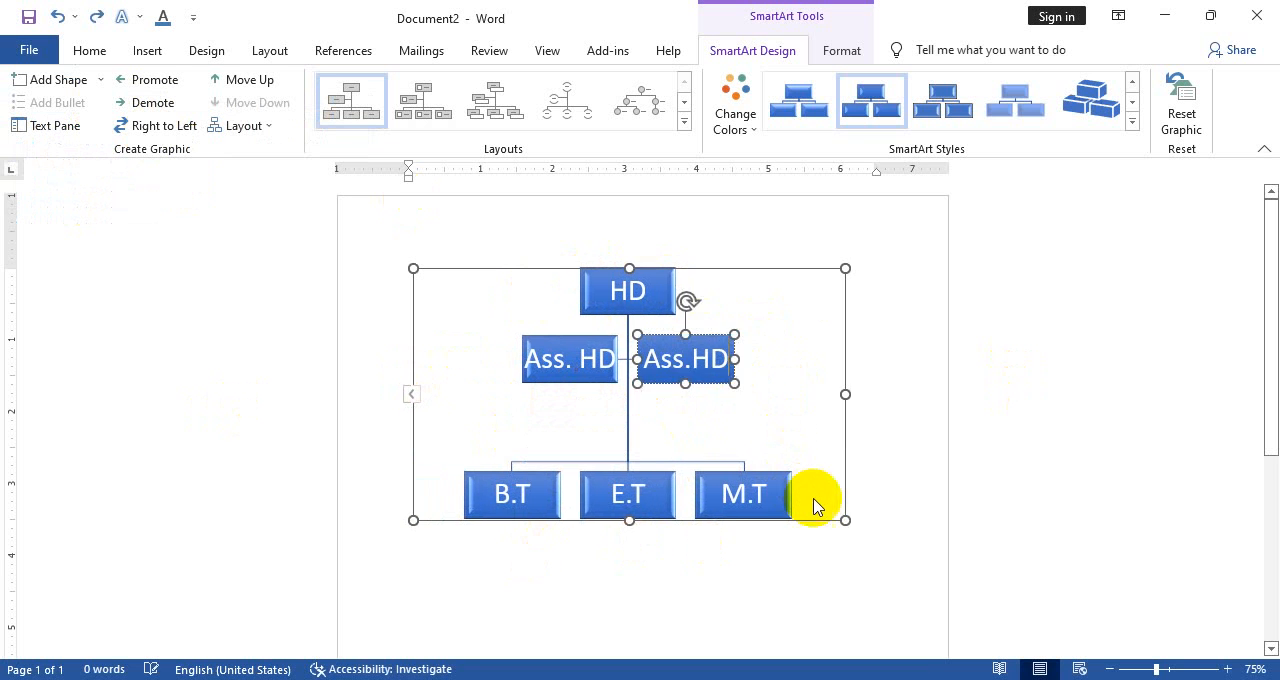
# Try adding a shape after the M.T box, and undo the addition
pyautogui.click(780, 481)
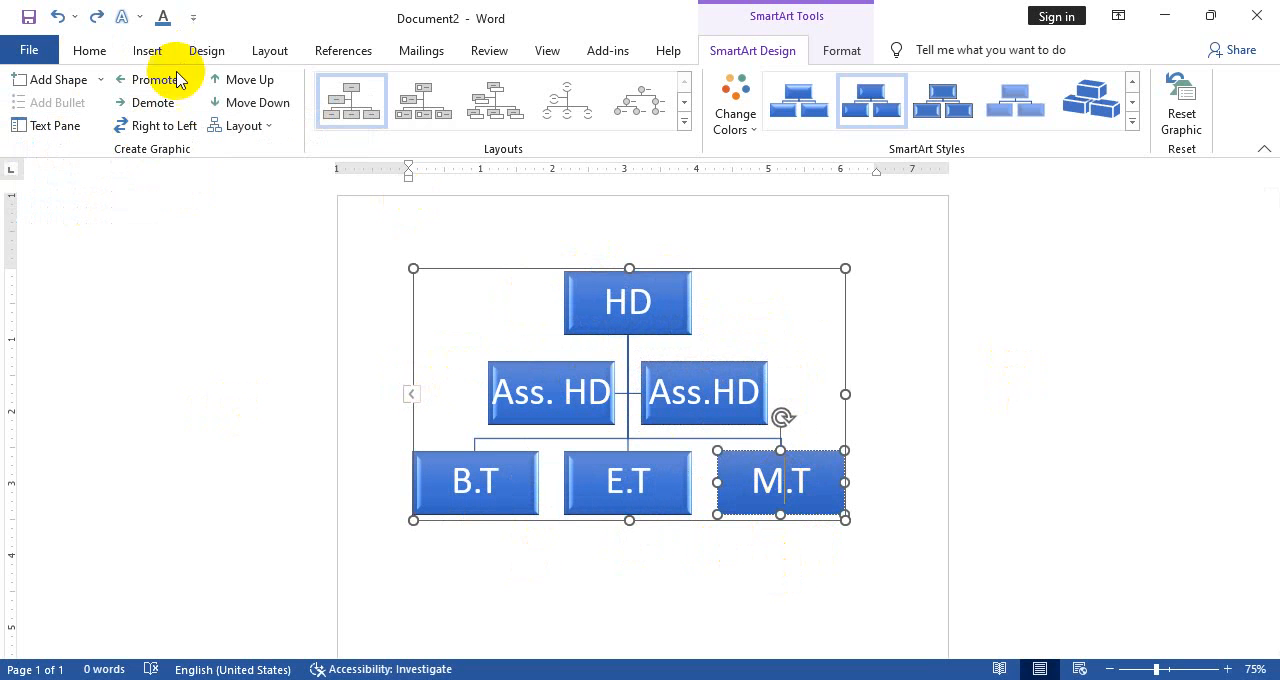
pyautogui.click(100, 79)
pyautogui.click(94, 106)
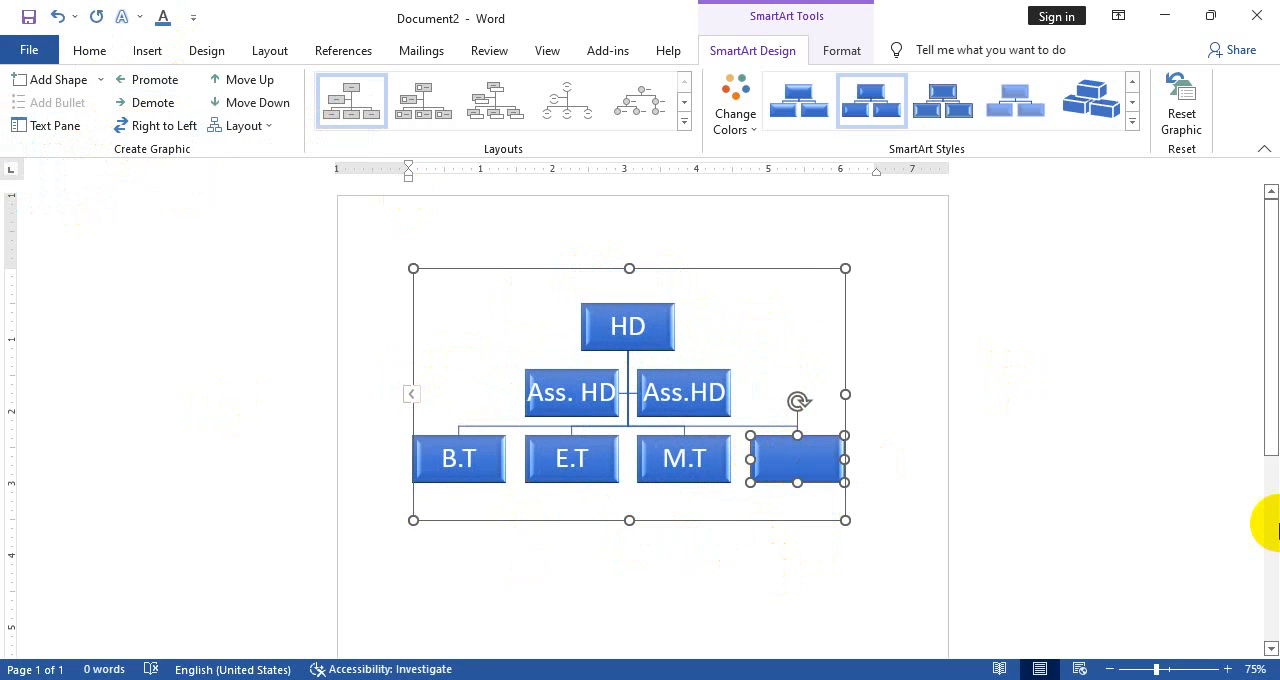
pyautogui.hotkey('ctrl', 'z')
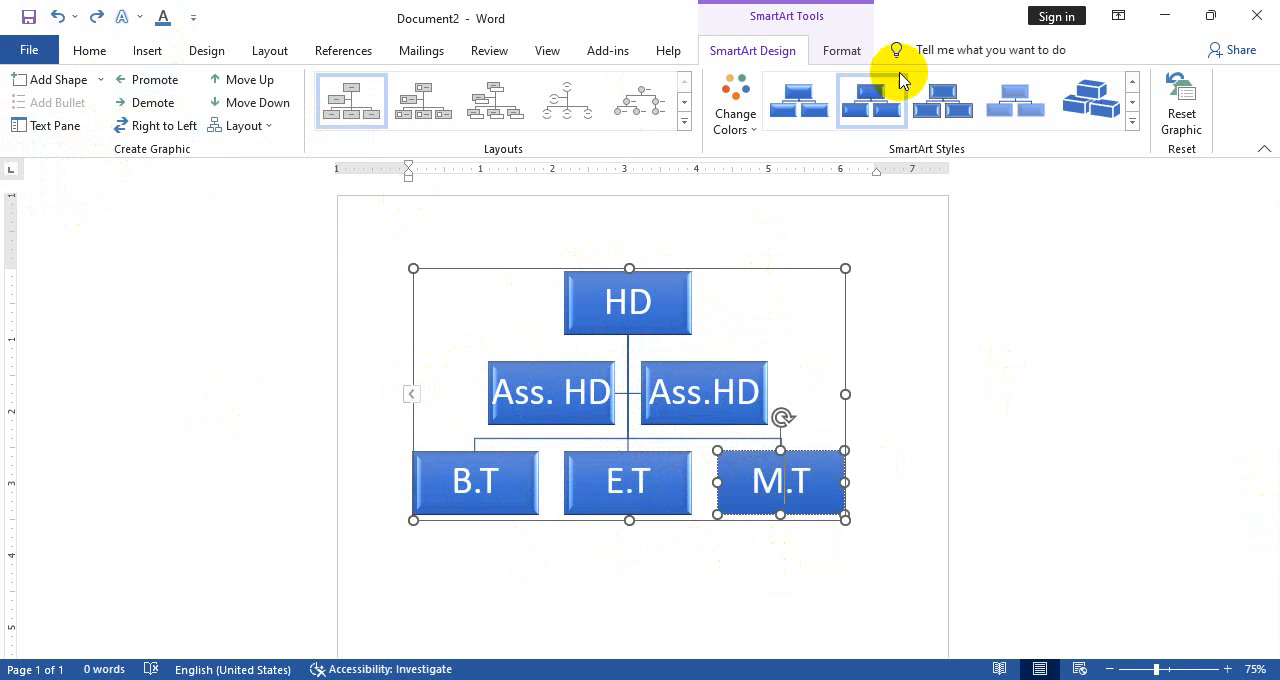
# Review the chart's alternative layouts and branch arrangements, plus the outline and text fill options for the M.T box
pyautogui.click(685, 121)
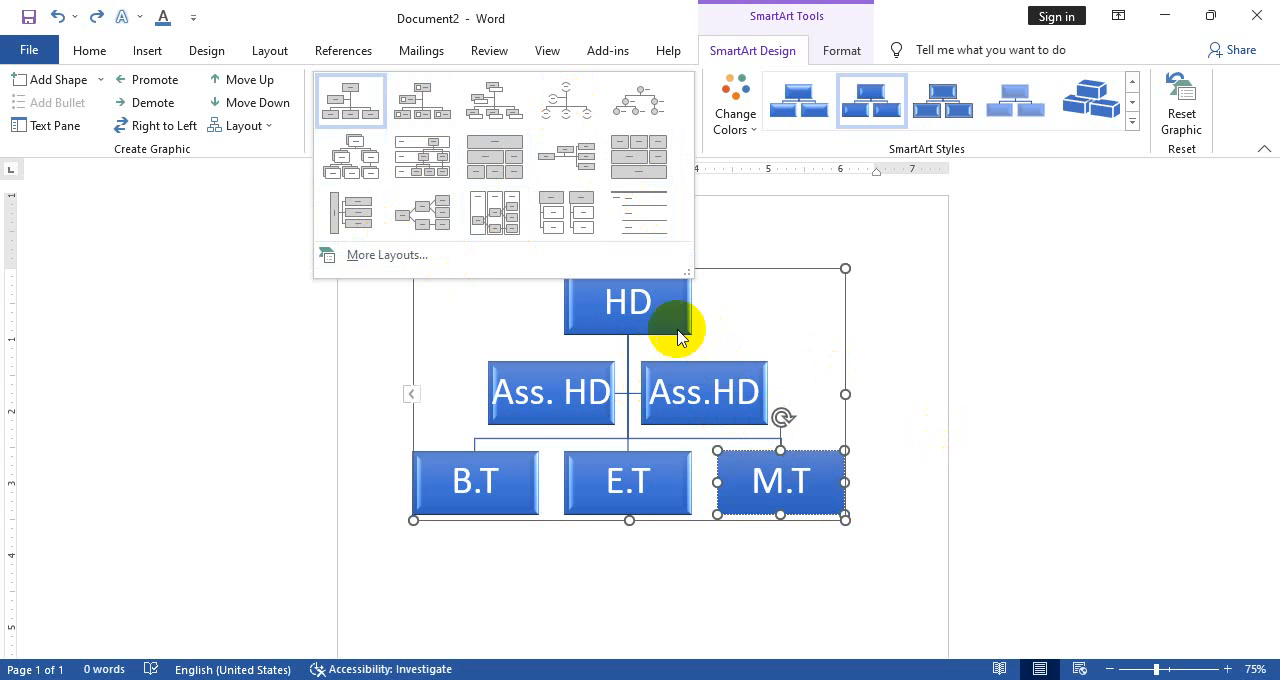
pyautogui.click(830, 245)
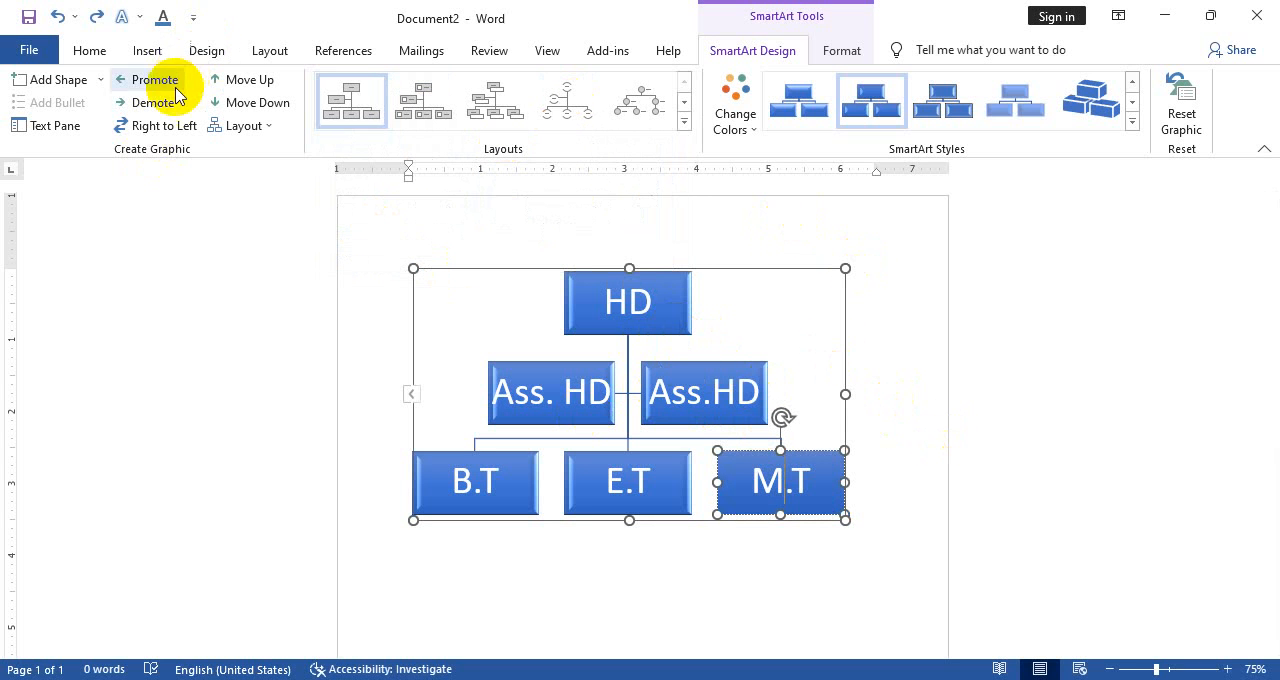
pyautogui.click(260, 133)
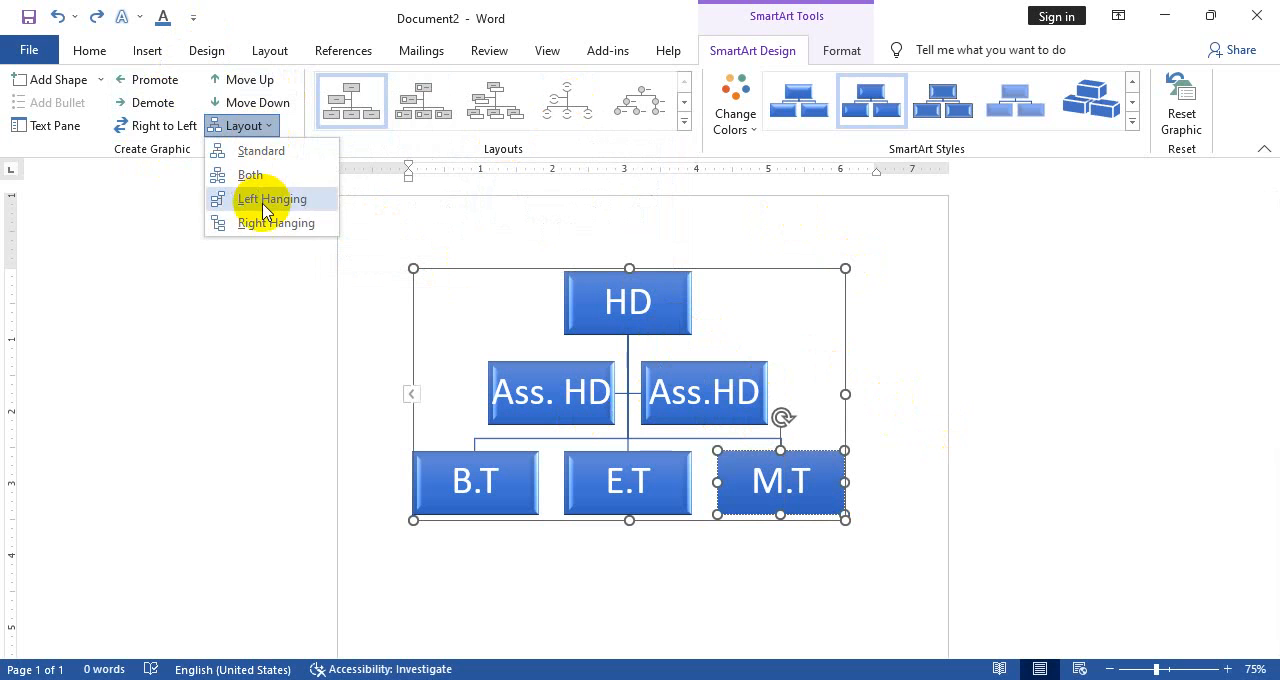
pyautogui.click(225, 291)
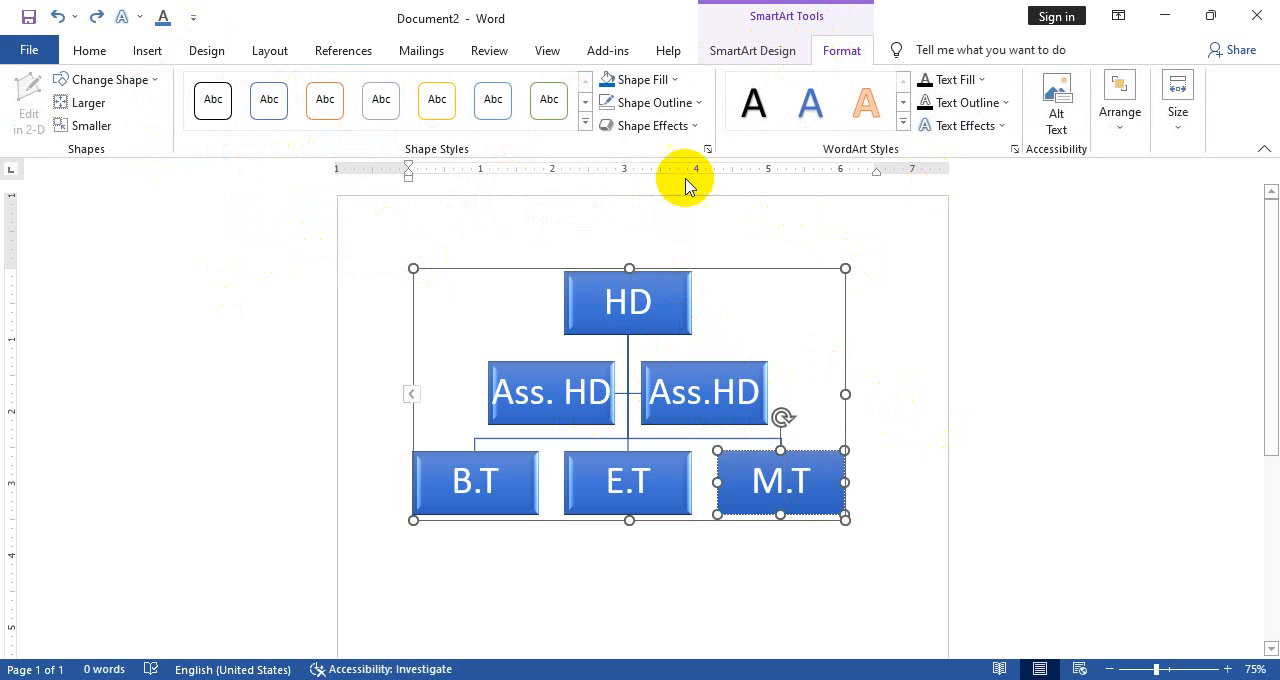
pyautogui.click(668, 103)
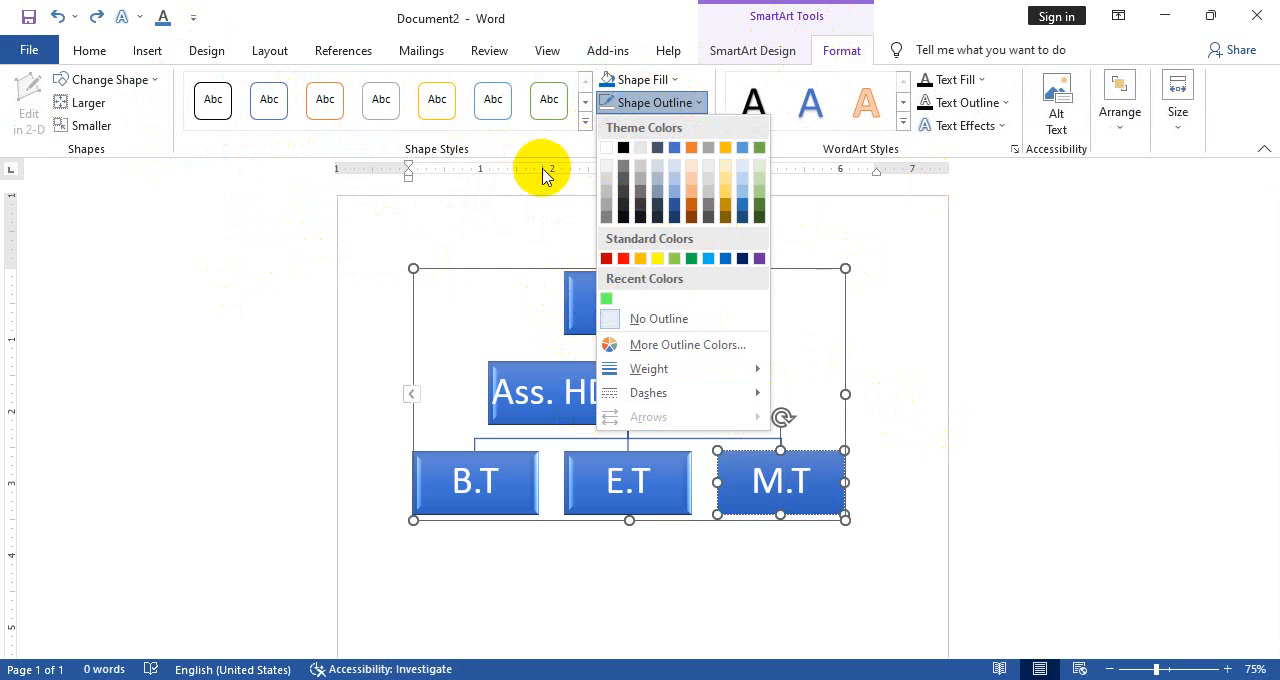
pyautogui.click(527, 211)
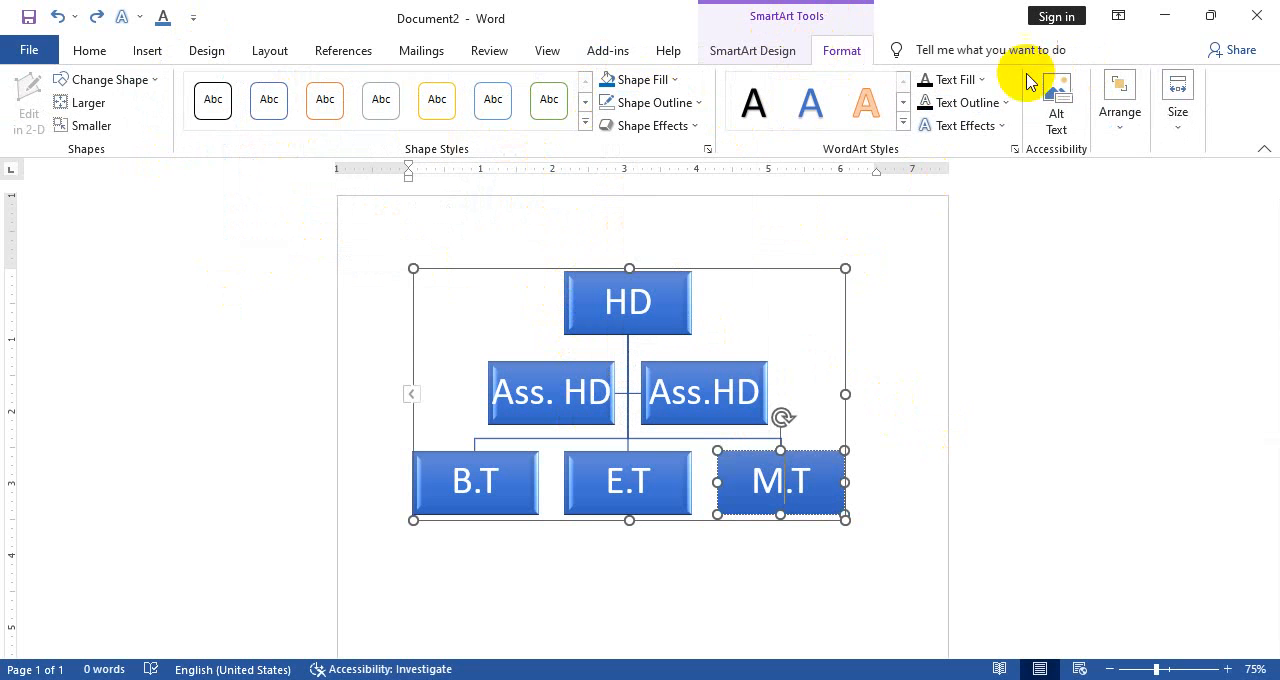
pyautogui.click(981, 80)
pyautogui.click(868, 198)
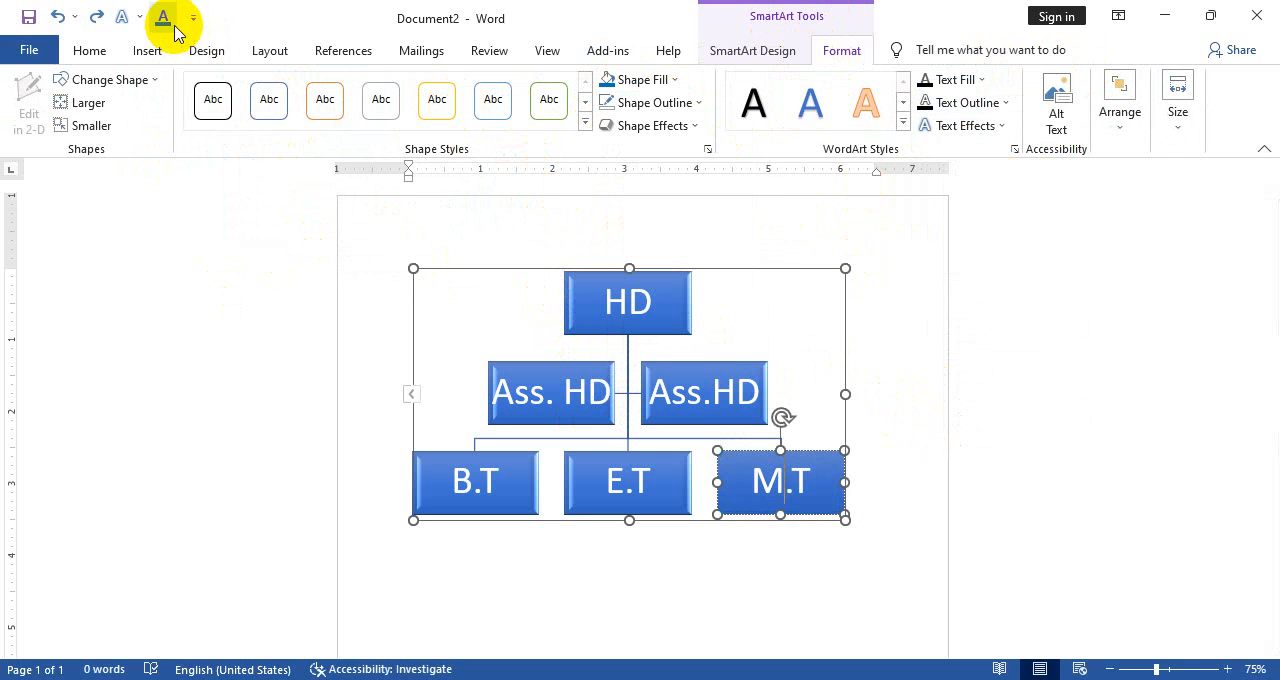
pyautogui.click(107, 51)
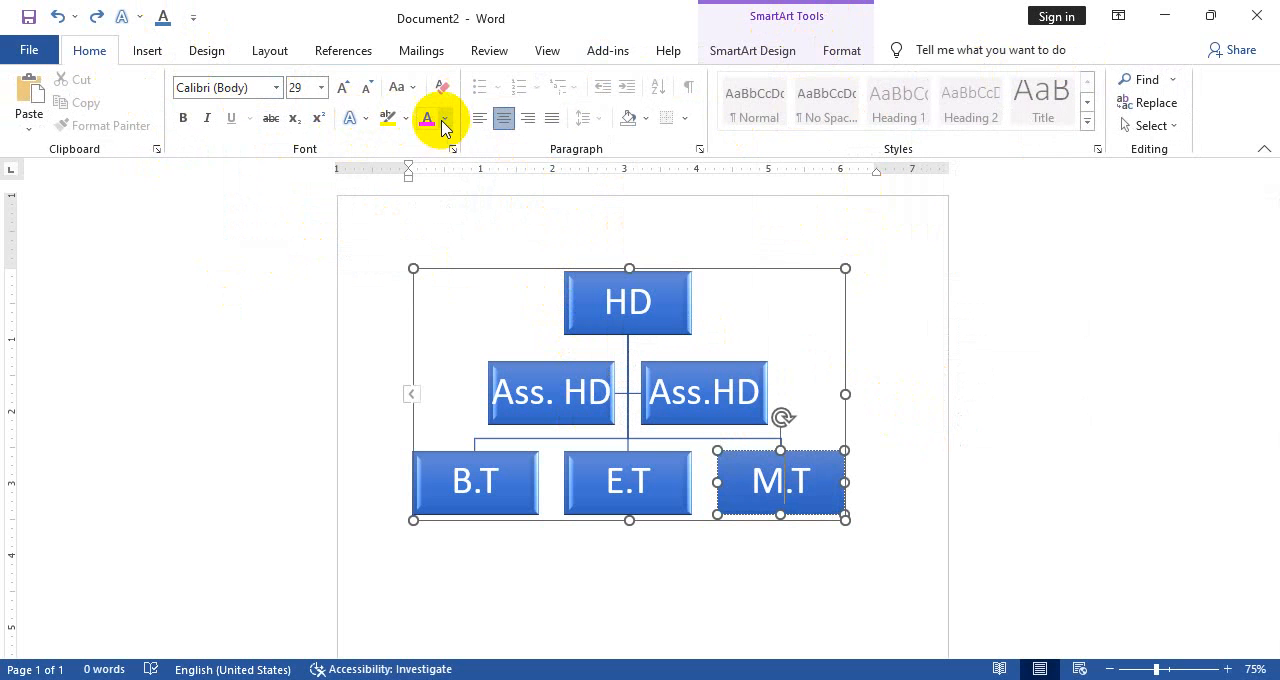
# Display the list of objects in the document, and close it again
pyautogui.click(830, 48)
pyautogui.click(1112, 120)
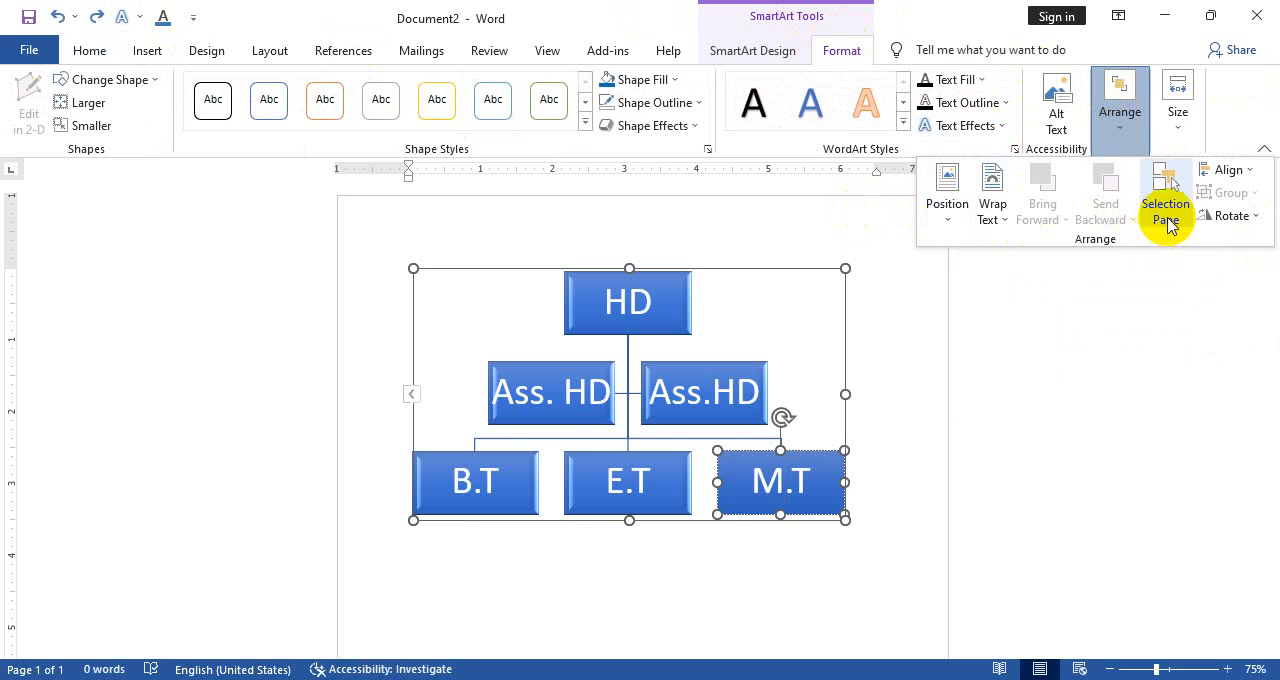
pyautogui.click(1167, 222)
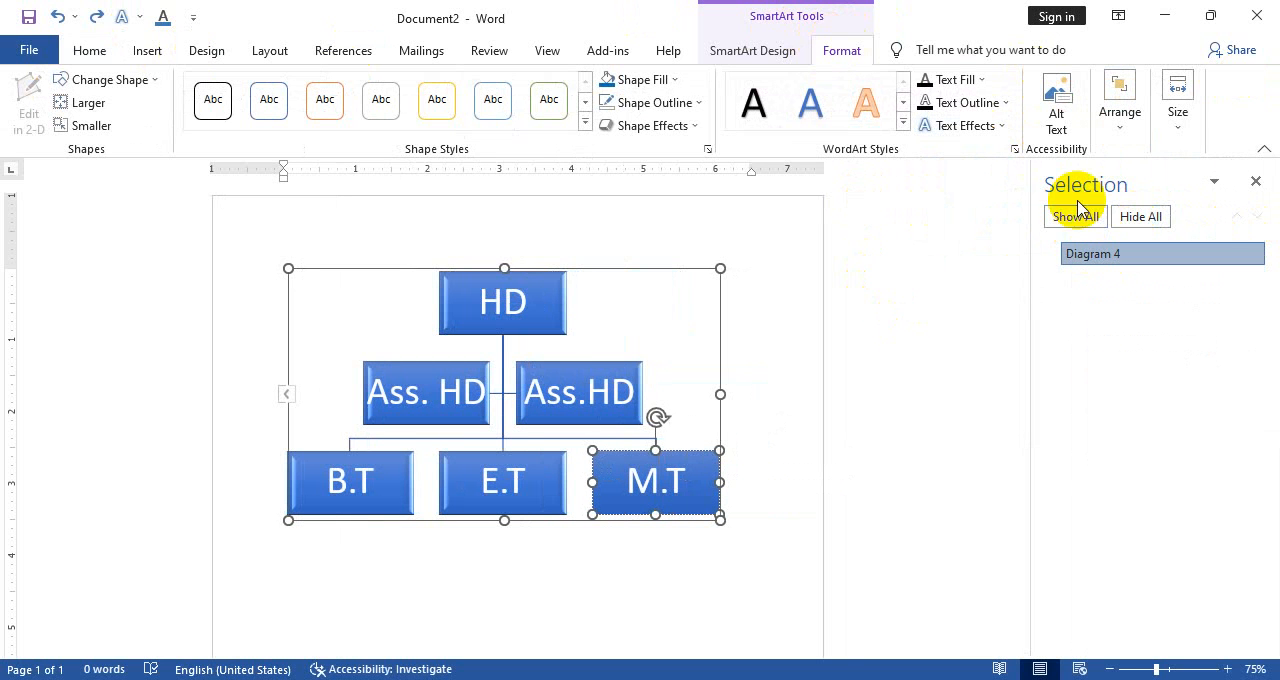
pyautogui.click(1256, 181)
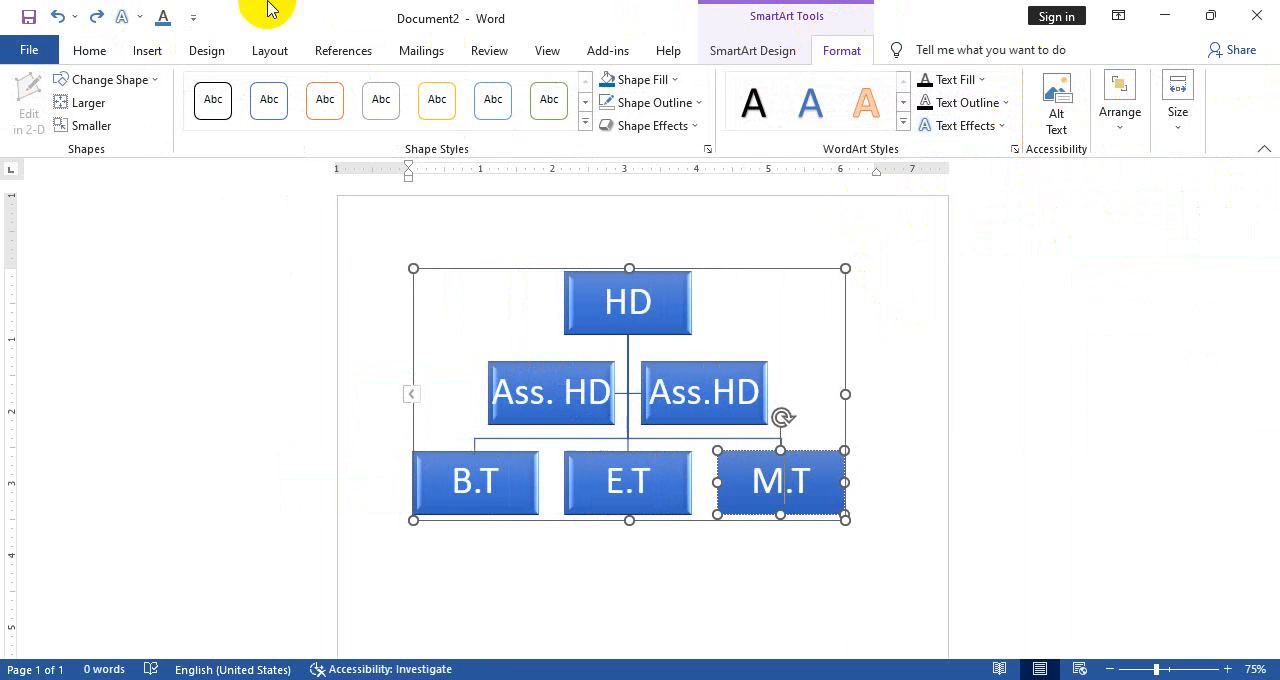
# Draw an oval about 4.06" wide and 3.65" high over the organization chart, and place two overlapping copies of it
pyautogui.click(149, 52)
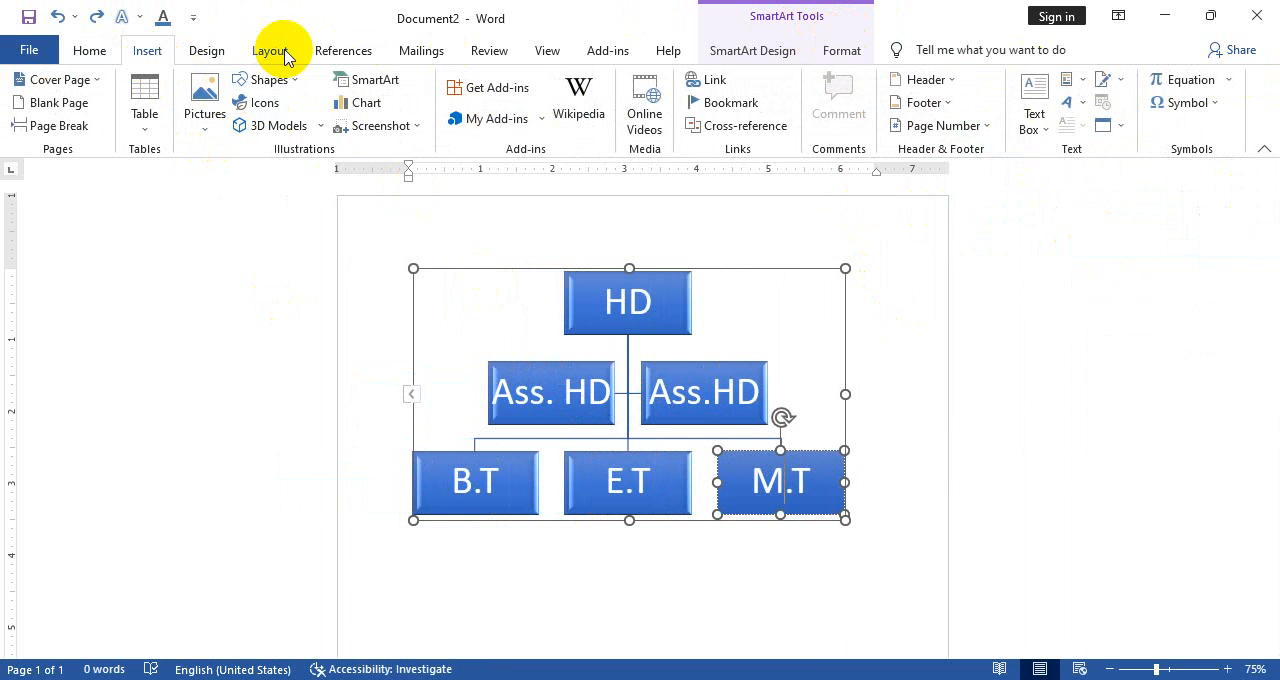
pyautogui.click(268, 80)
pyautogui.click(342, 133)
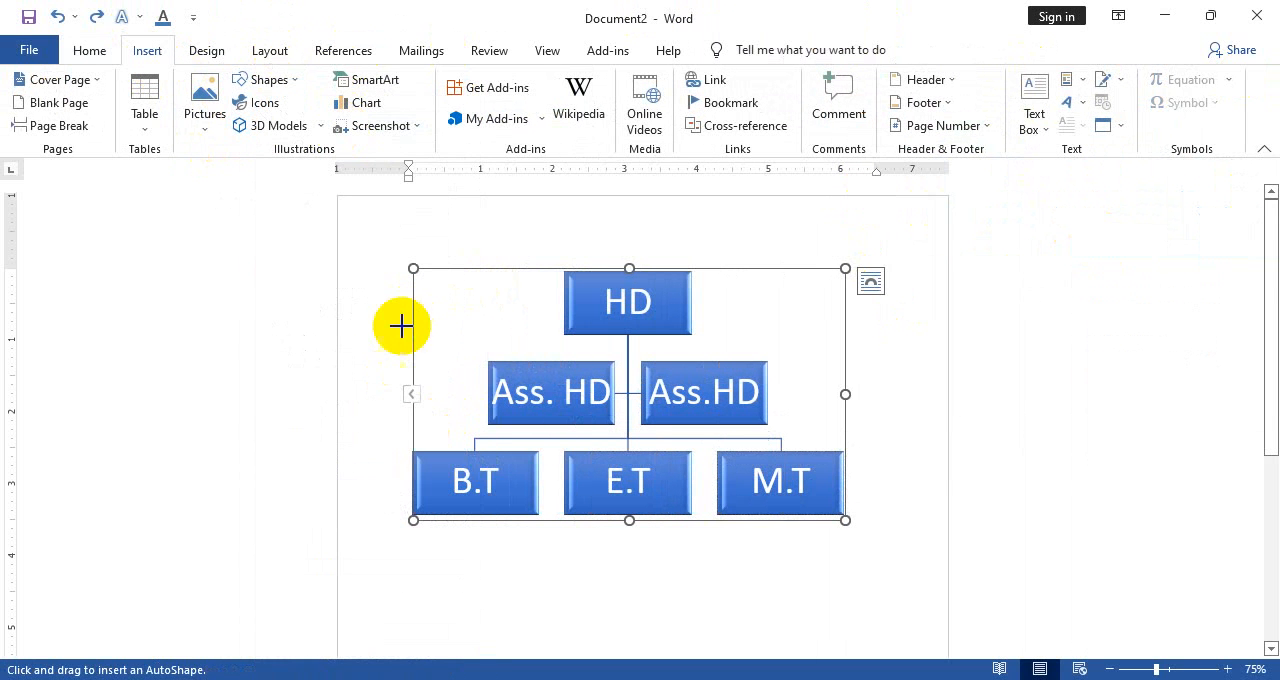
pyautogui.moveTo(377, 311); pyautogui.dragTo(670, 575)
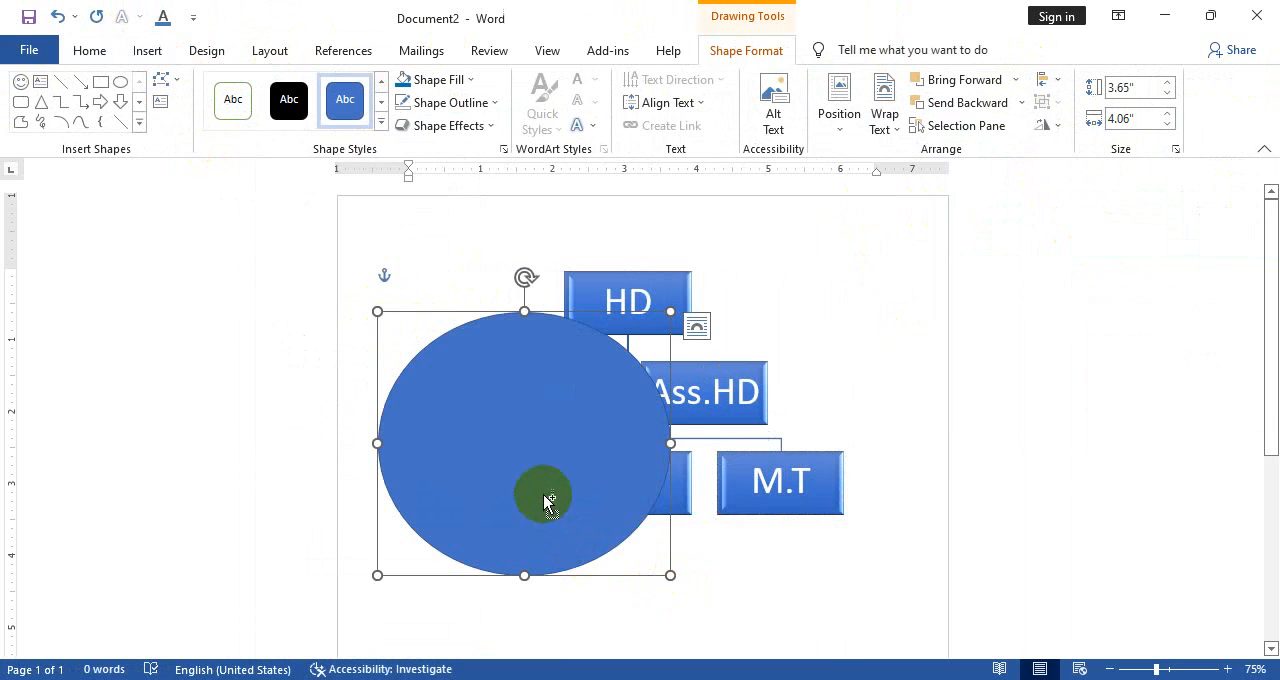
pyautogui.moveTo(548, 502); pyautogui.dragTo(703, 374)
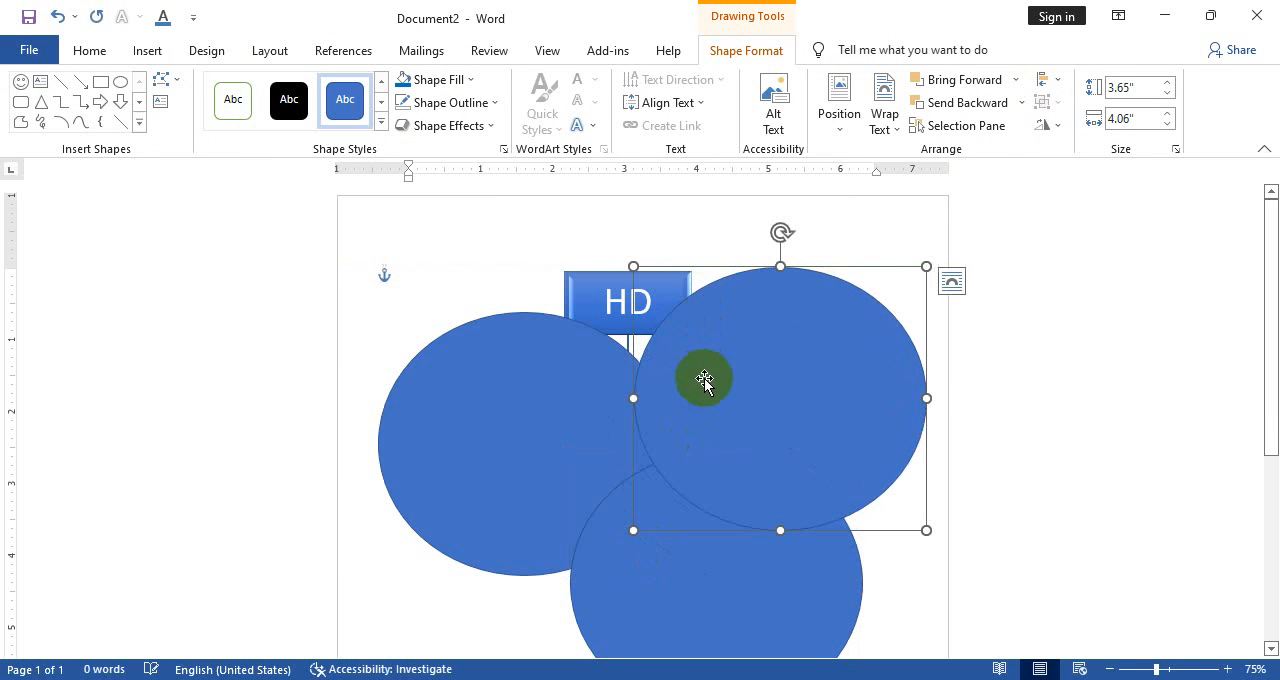
# List the document's objects, select Oval 7, and hide Oval 6
pyautogui.click(978, 130)
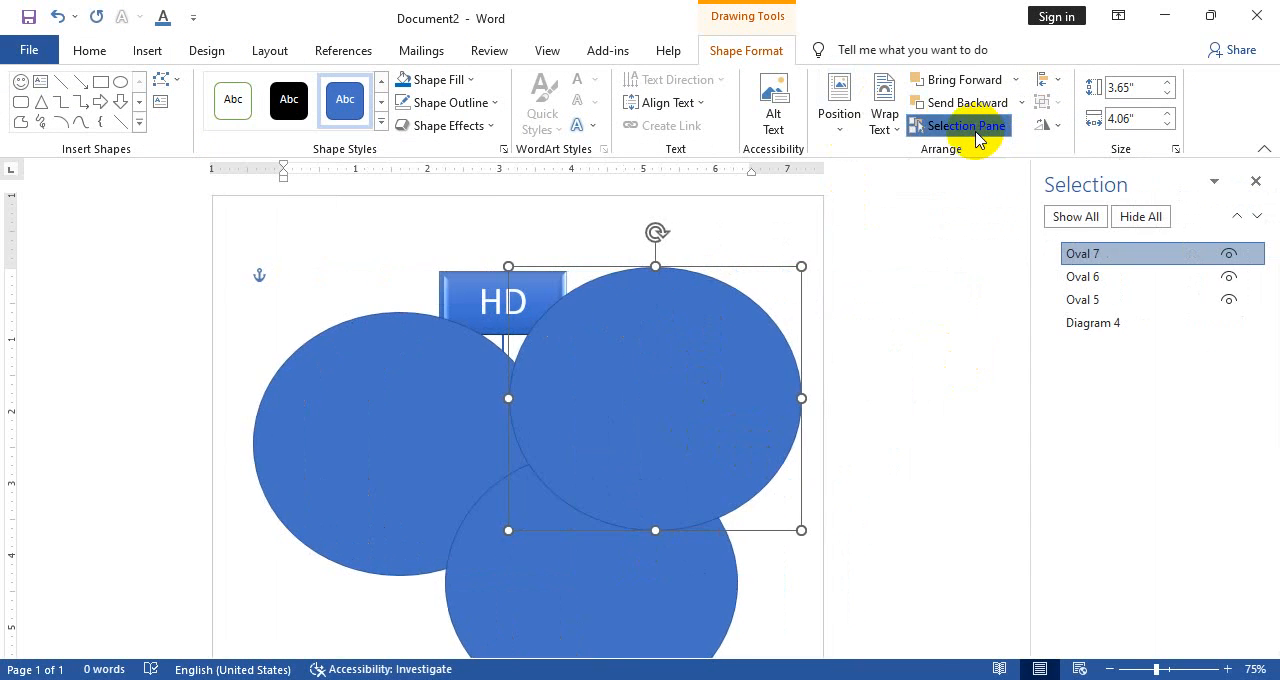
pyautogui.click(1090, 256)
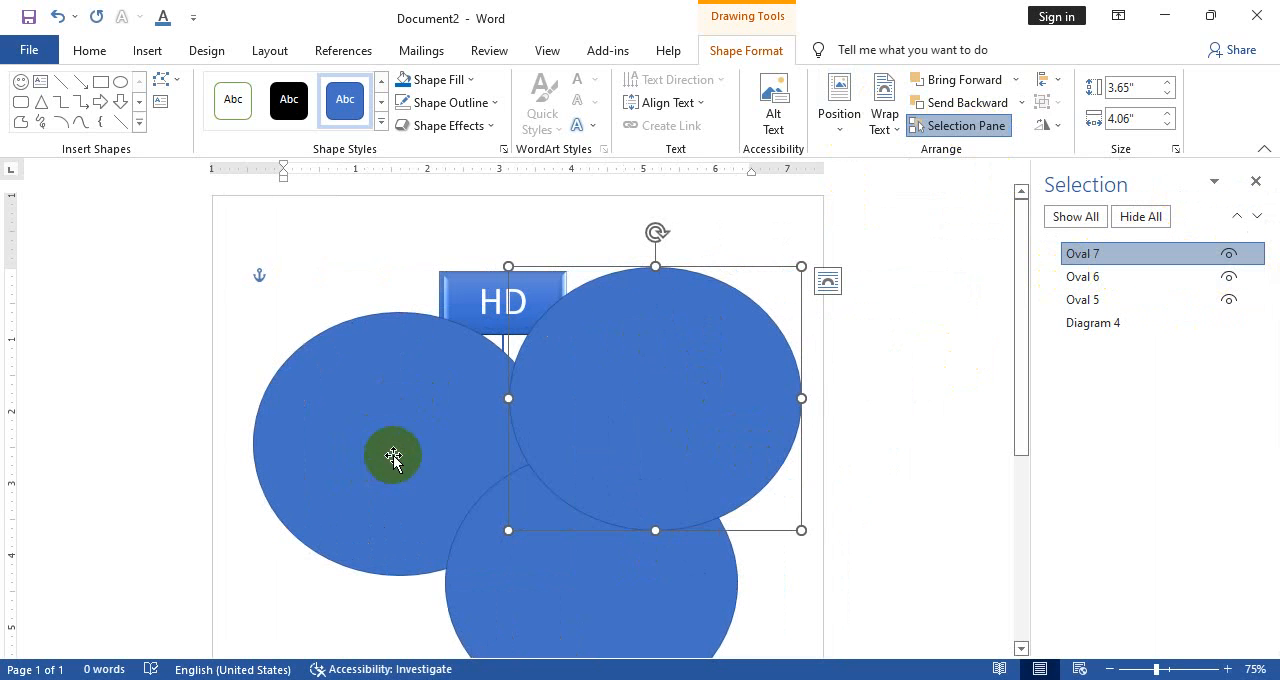
pyautogui.click(1229, 277)
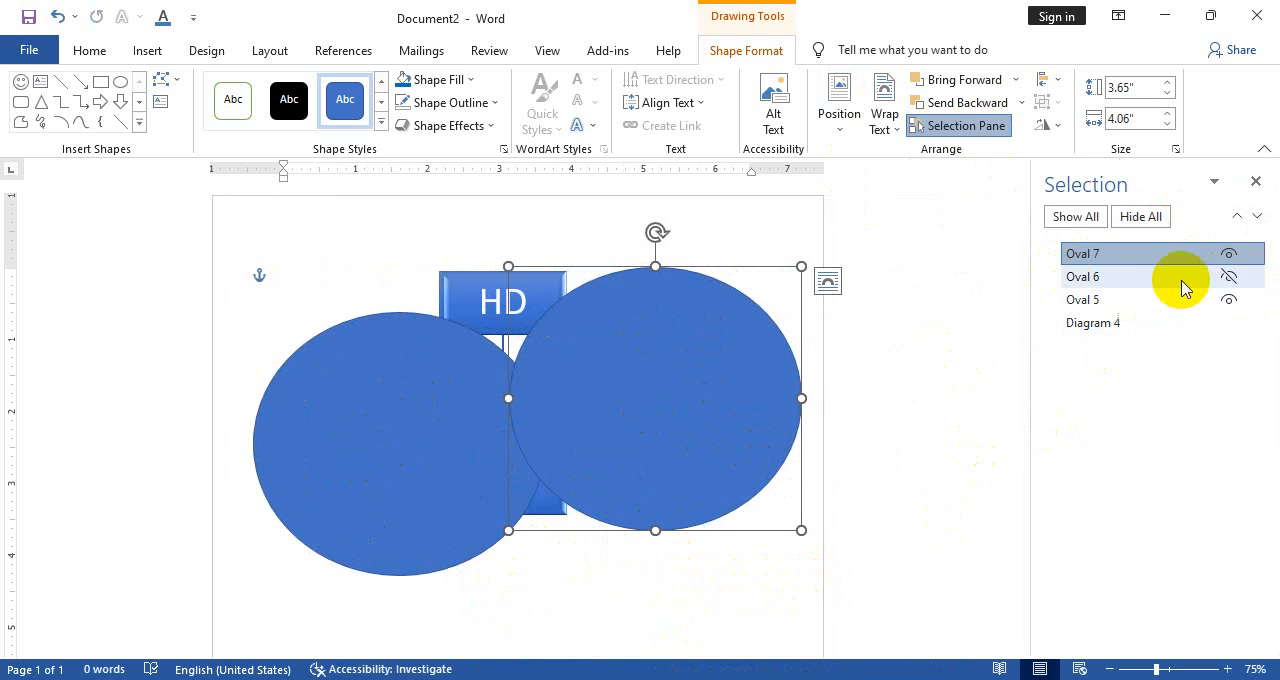
# Show Oval 6 again, hide all the document's objects, show them all, and close the object list
pyautogui.click(1228, 280)
pyautogui.click(1145, 220)
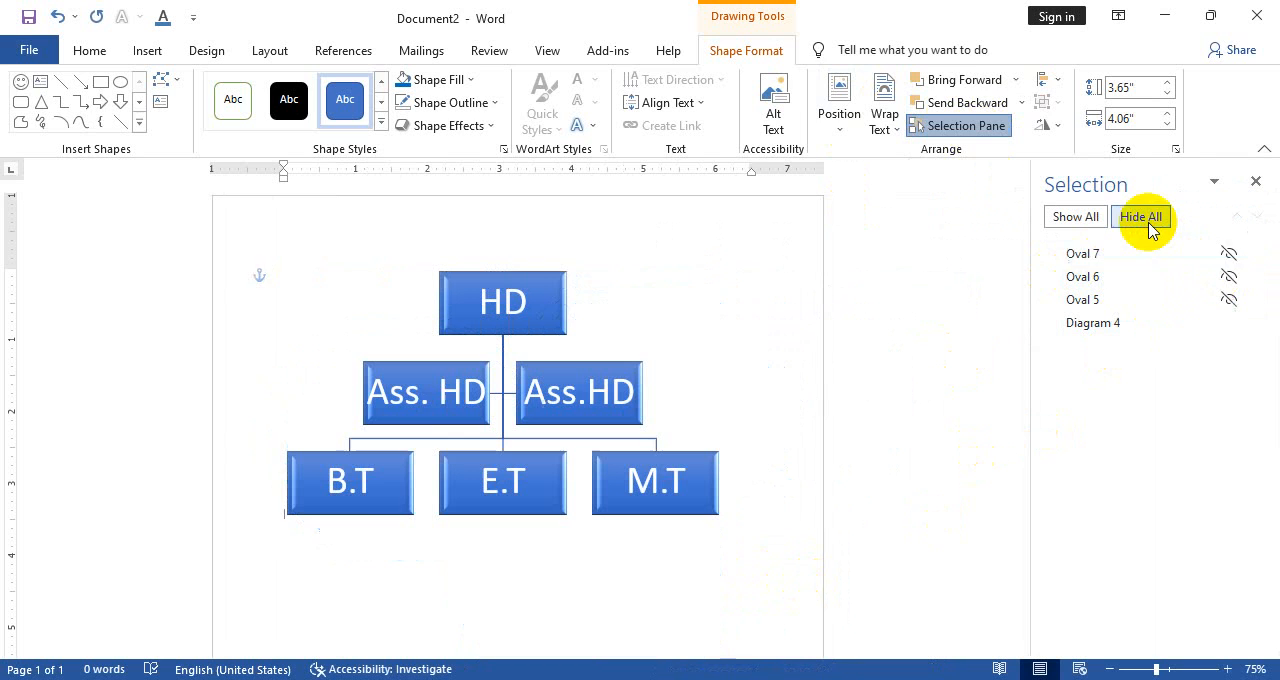
pyautogui.click(1065, 225)
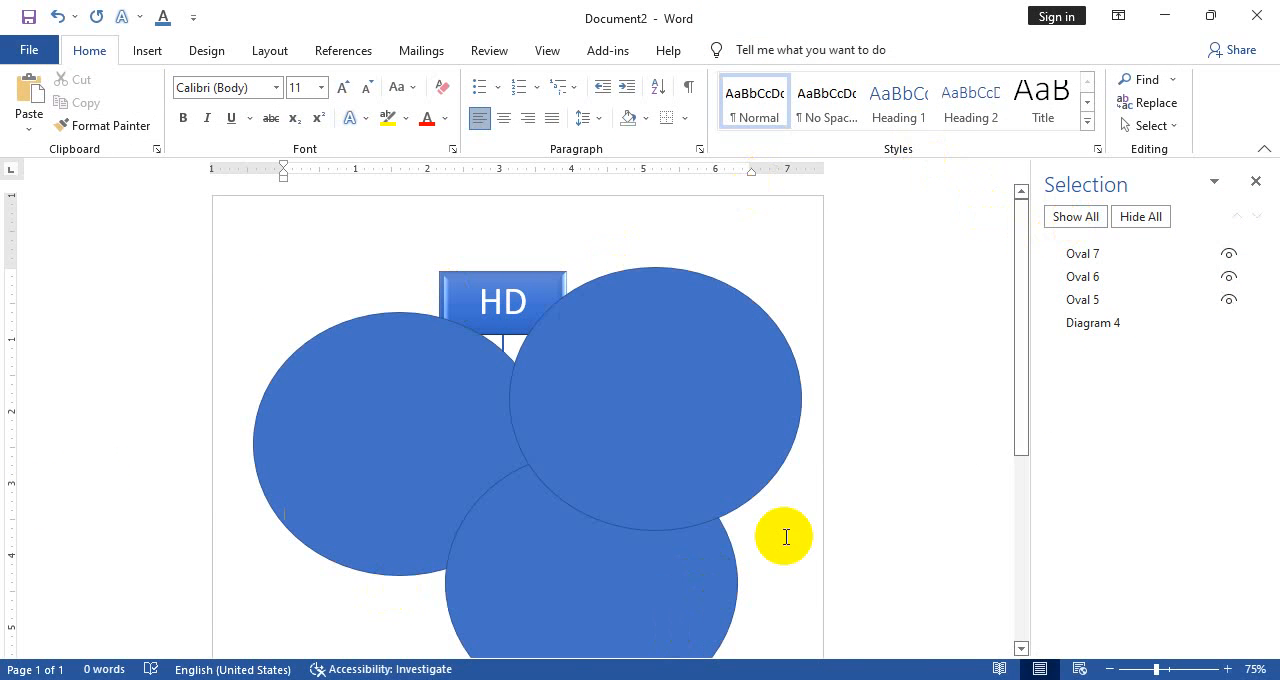
pyautogui.click(1256, 181)
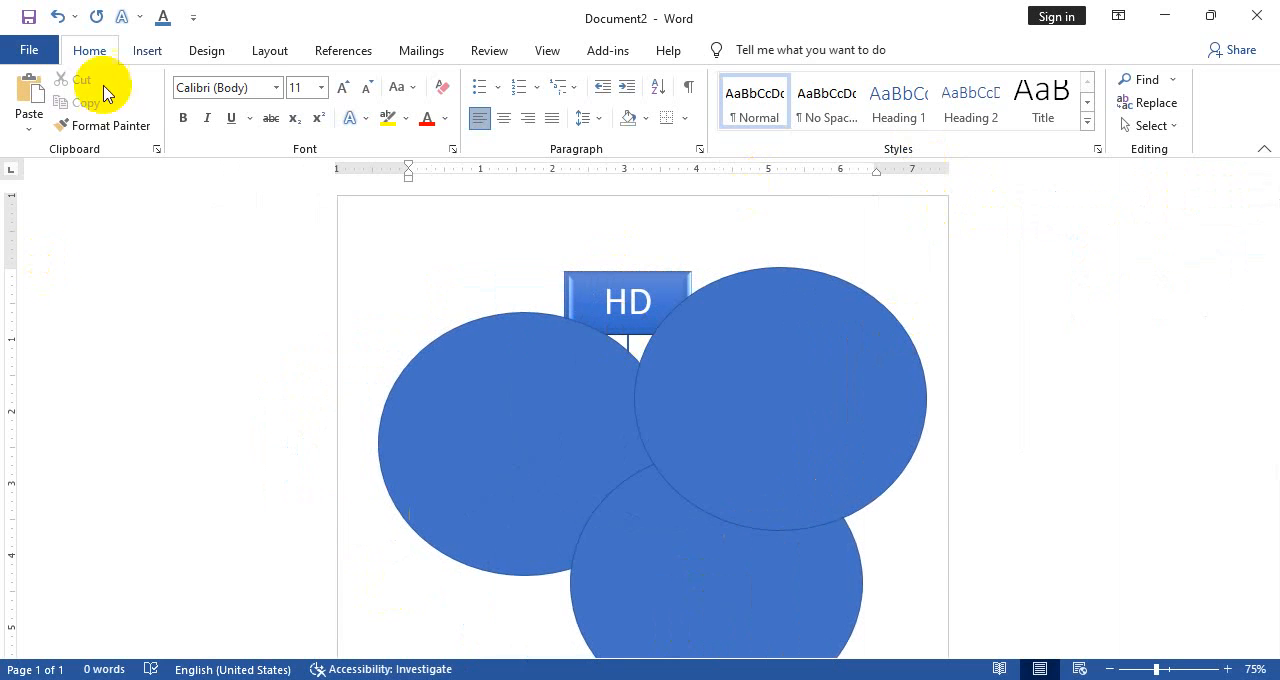
# Undo the drawing and copying of the three ovals over the organization chart
pyautogui.hotkey('ctrl', 'z')
pyautogui.hotkey('ctrl', 'z')
pyautogui.hotkey('ctrl', 'z')
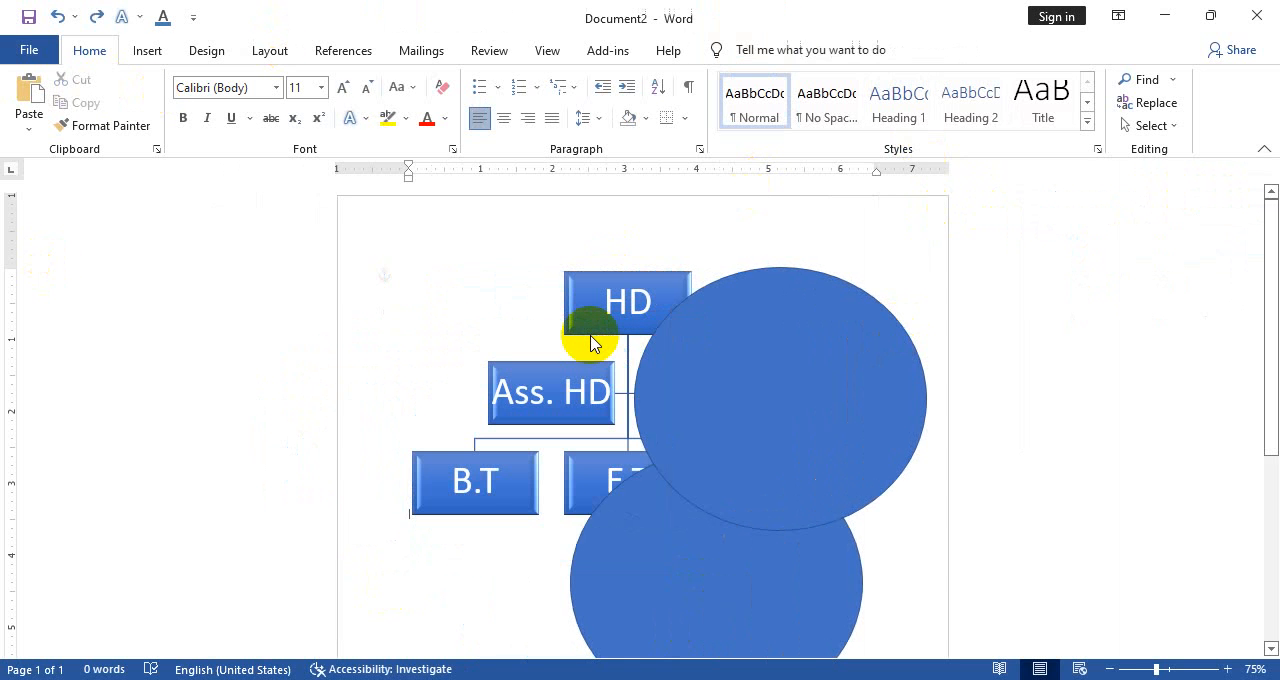
# Reset the organization chart to its default SmartArt formatting
pyautogui.click(622, 400)
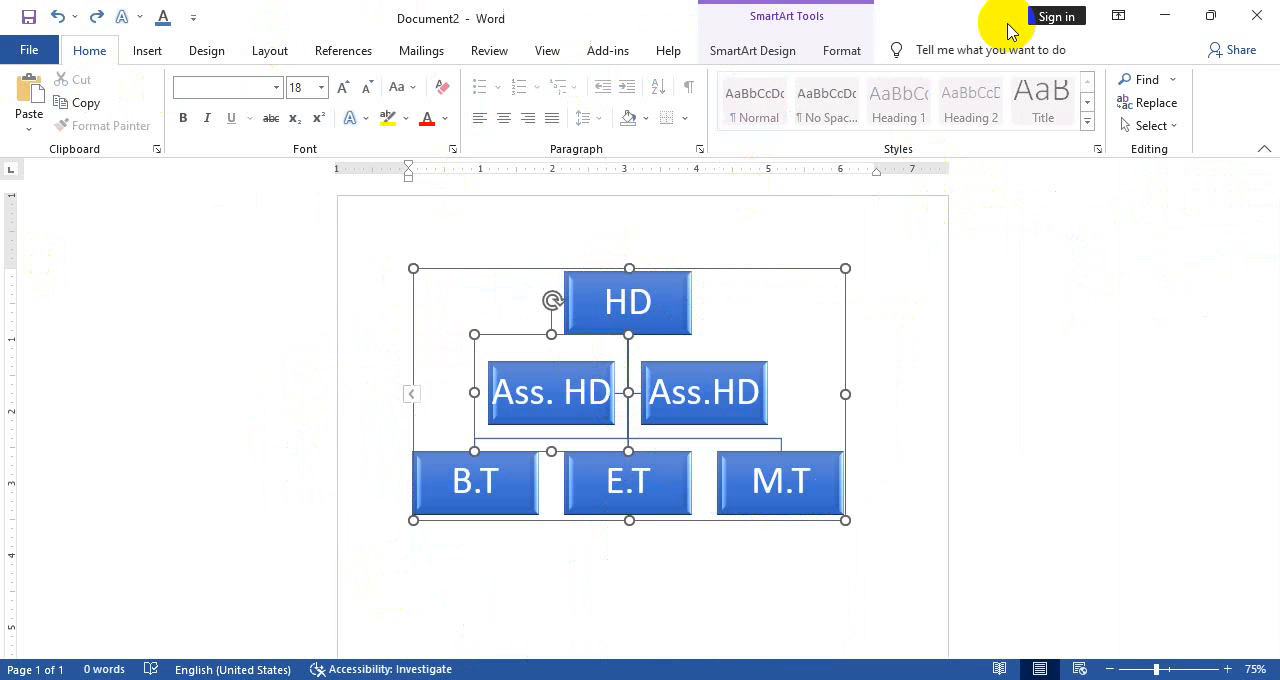
pyautogui.click(845, 50)
pyautogui.click(768, 51)
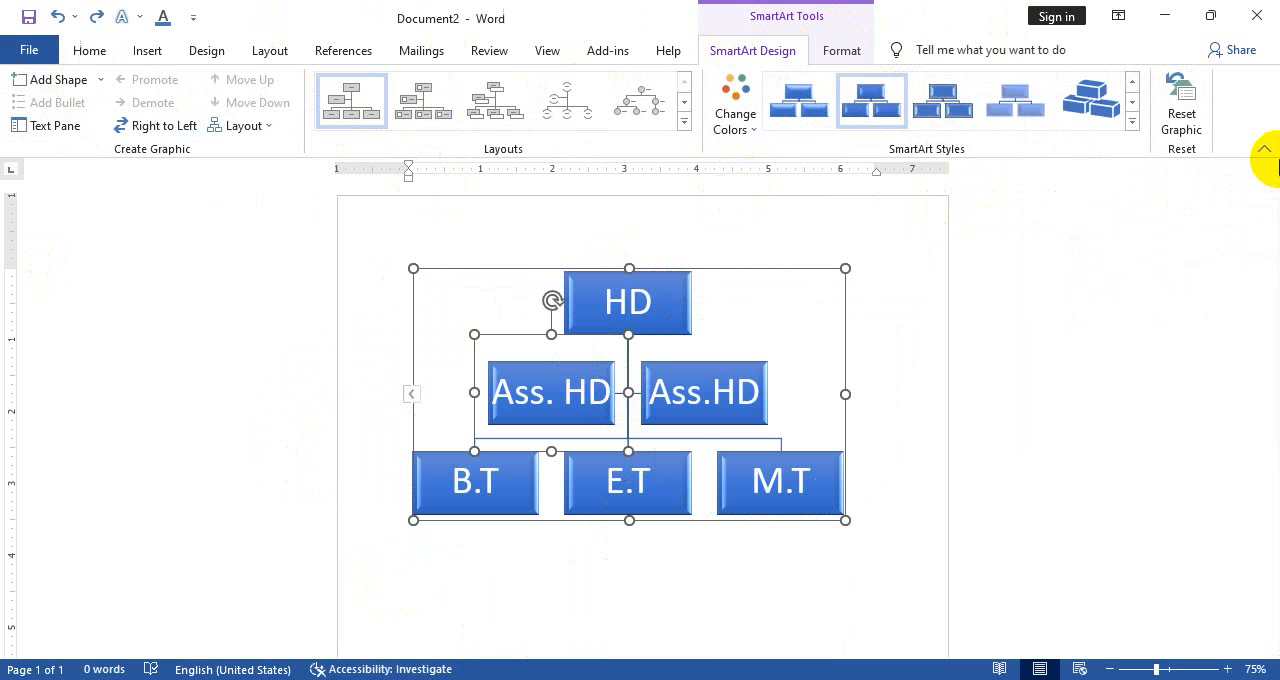
pyautogui.click(1190, 128)
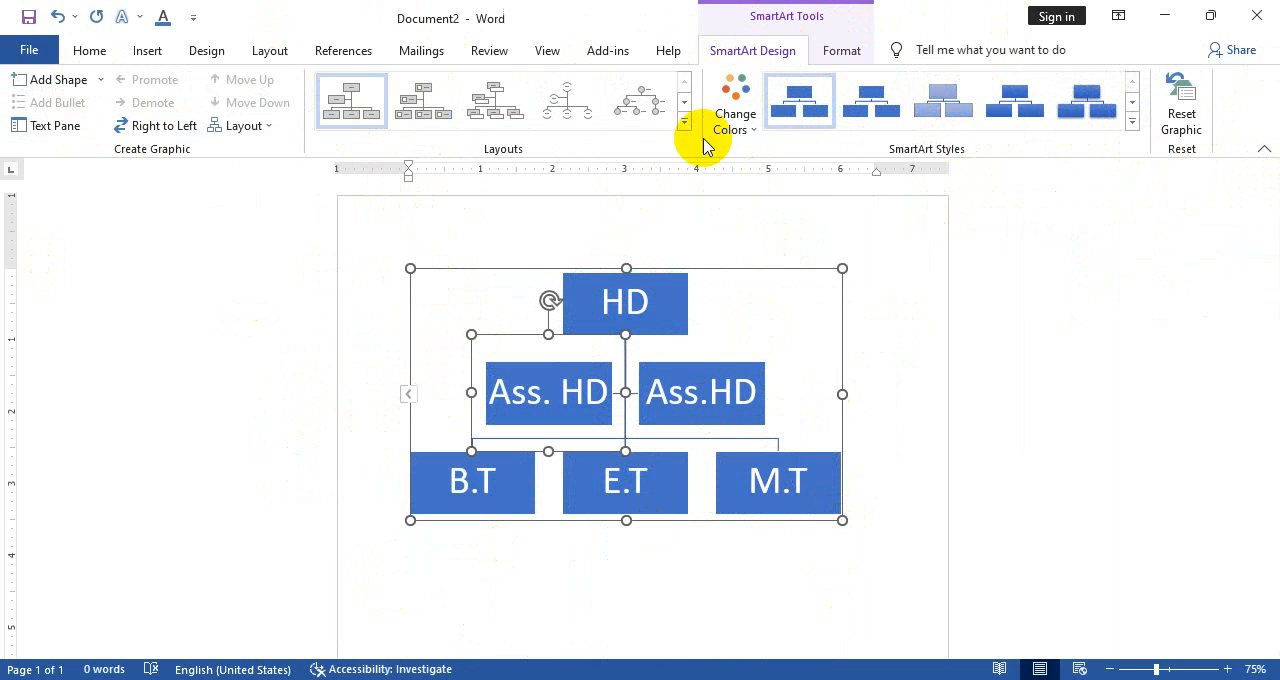
# Examine the SmartArt styles and formatting options offered for the organization chart
pyautogui.click(1131, 121)
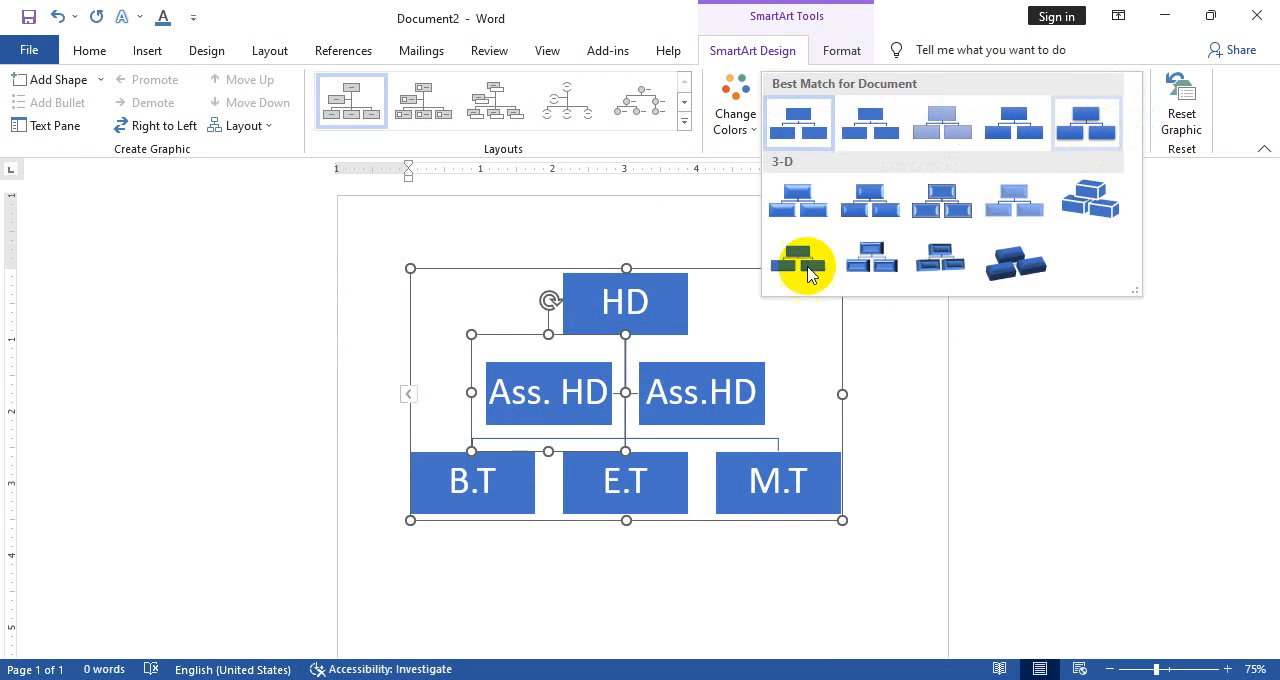
pyautogui.click(772, 558)
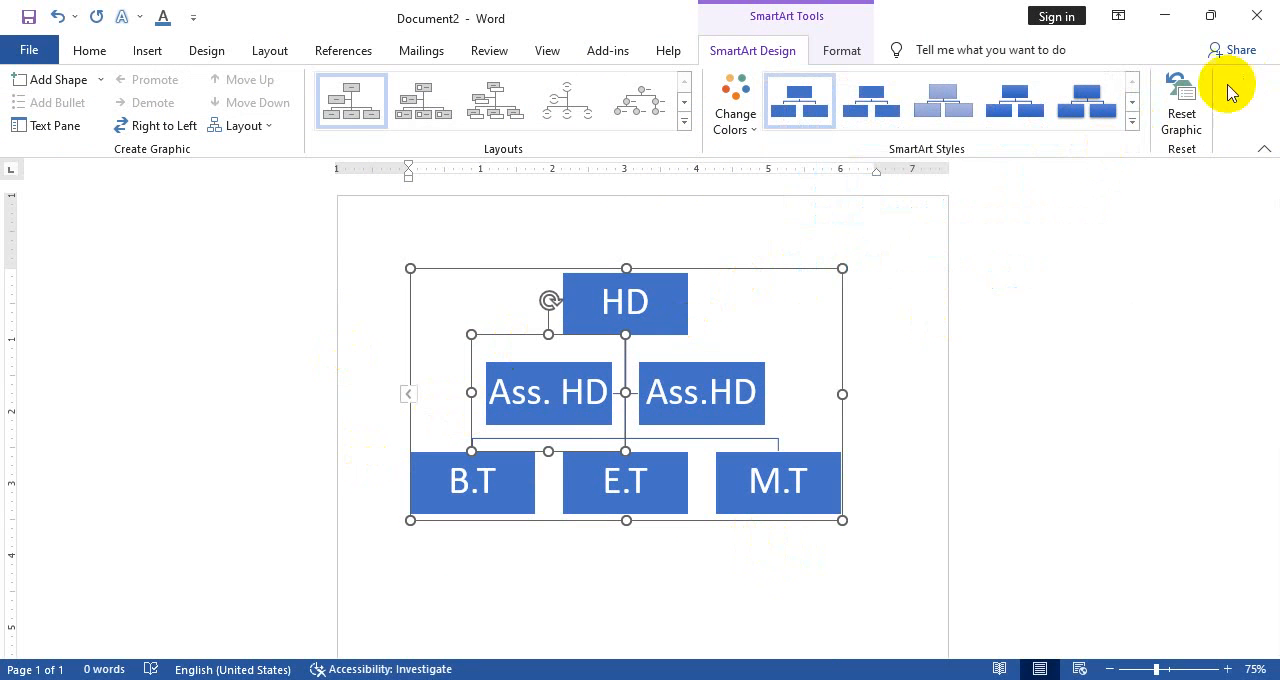
pyautogui.click(92, 52)
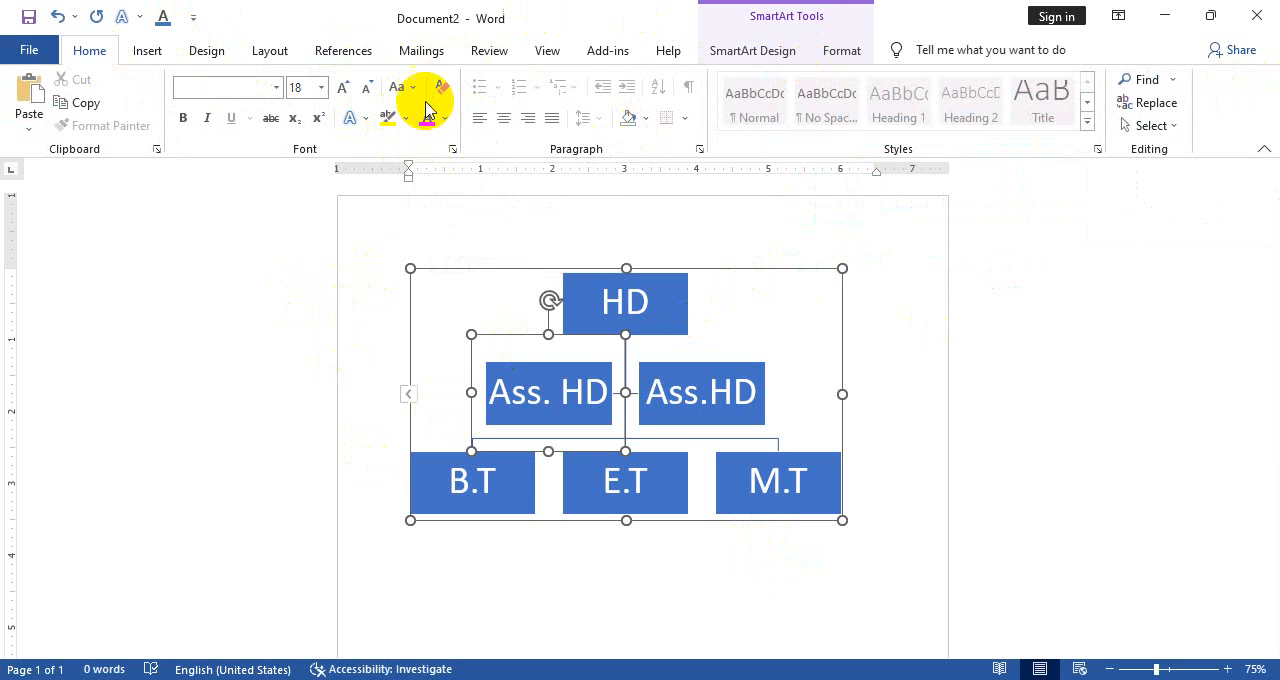
pyautogui.click(836, 50)
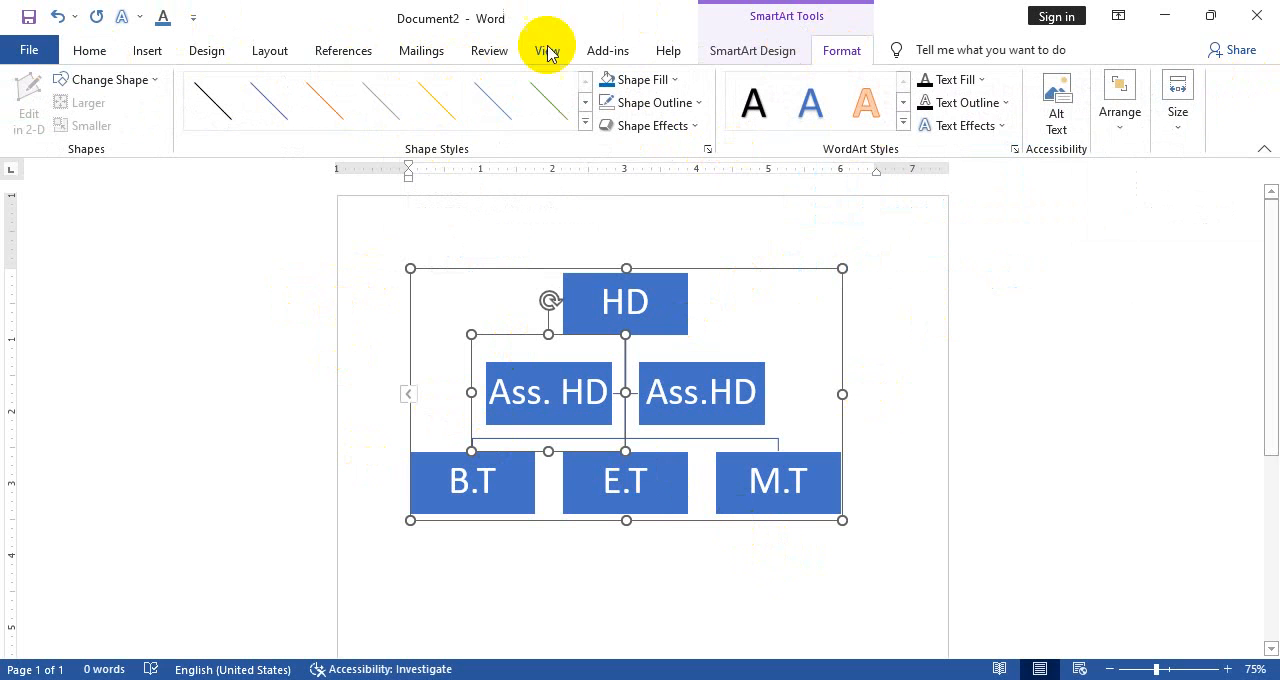
pyautogui.click(720, 351)
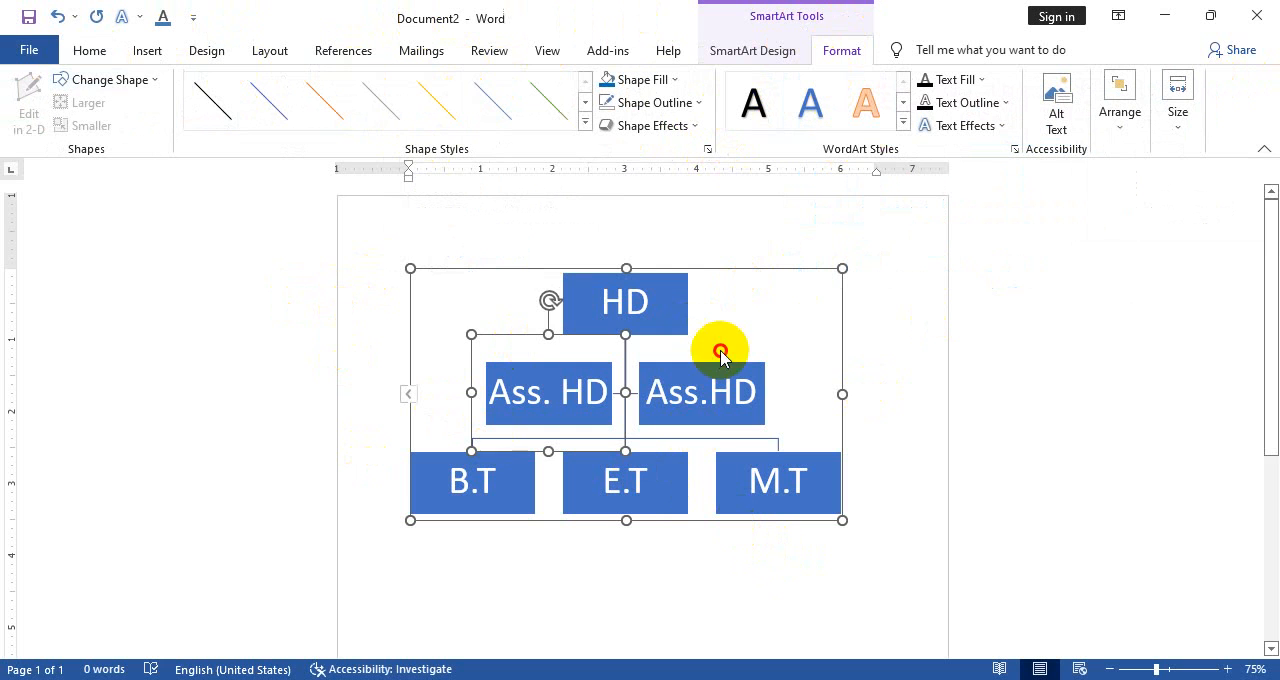
pyautogui.click(334, 337)
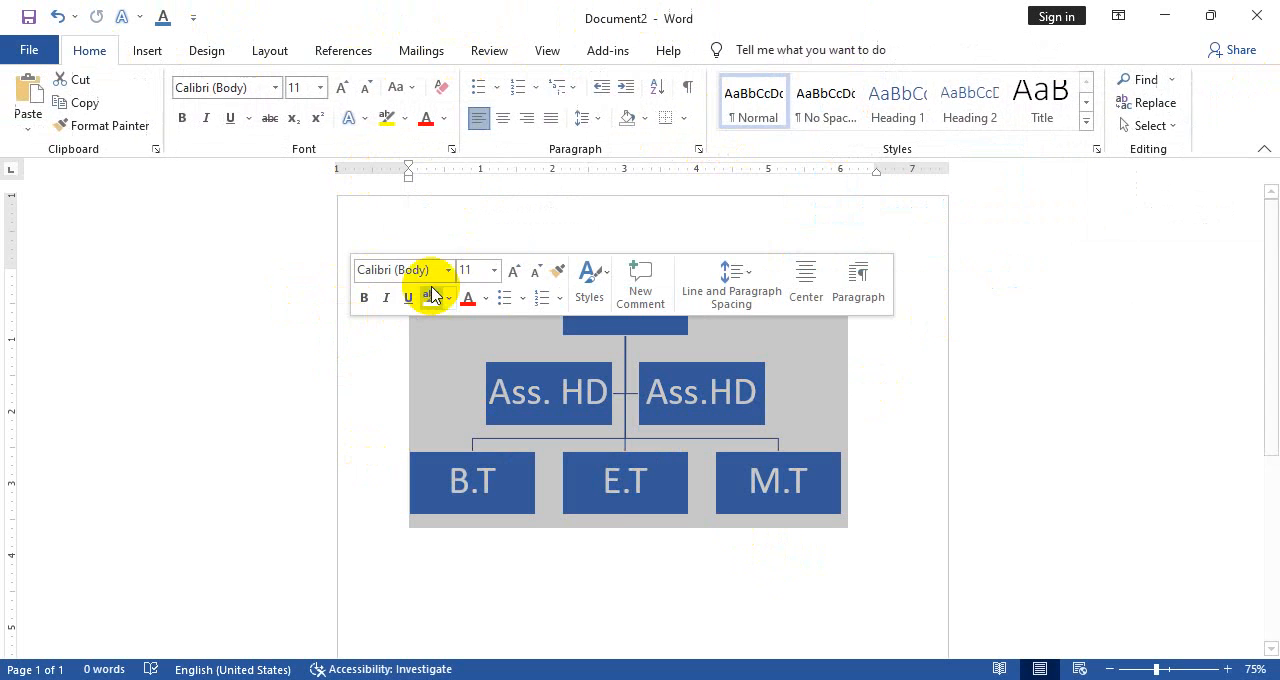
pyautogui.click(540, 477)
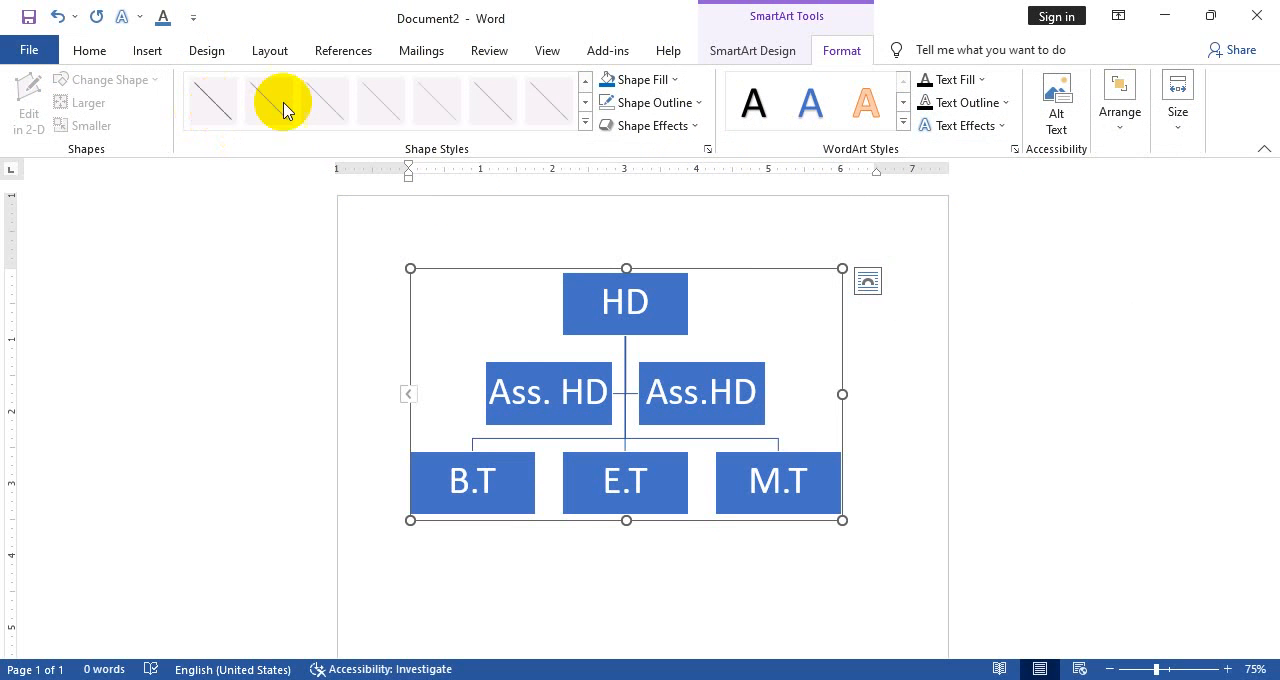
# Draw a nearly vertical line about 4.75" high and 0.17" wide across the Ass. HD and B.T side of the chart
pyautogui.click(152, 53)
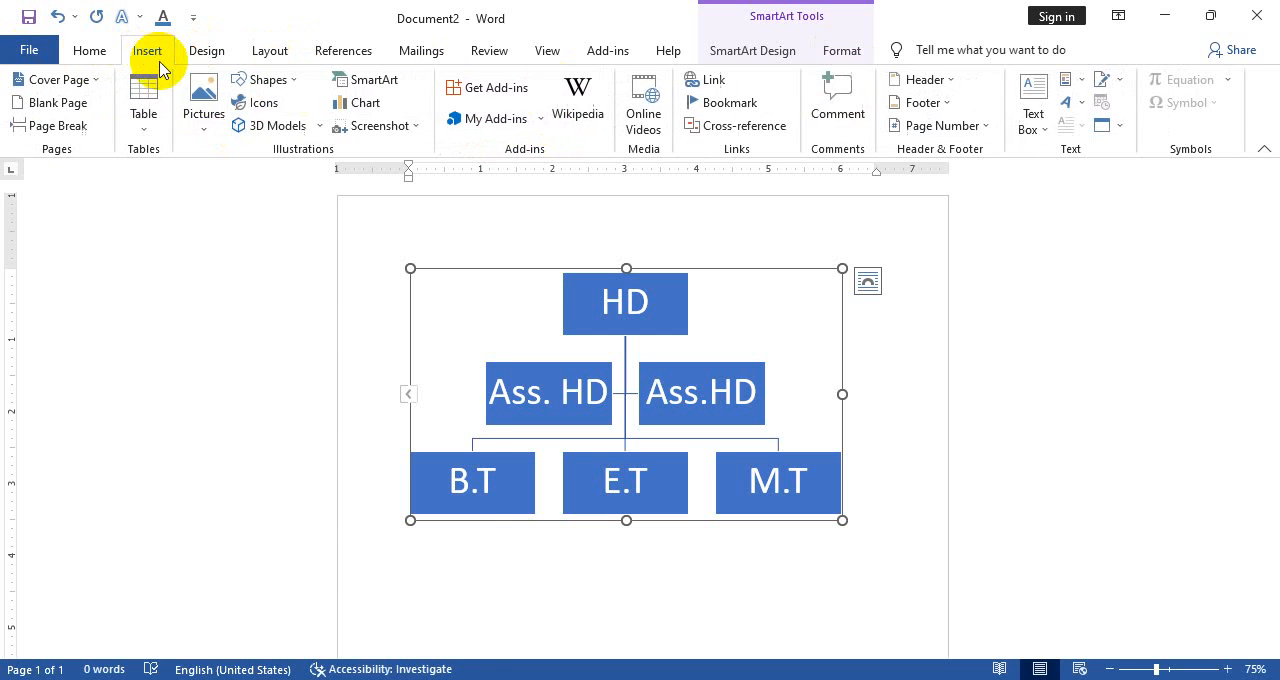
pyautogui.click(272, 80)
pyautogui.click(243, 196)
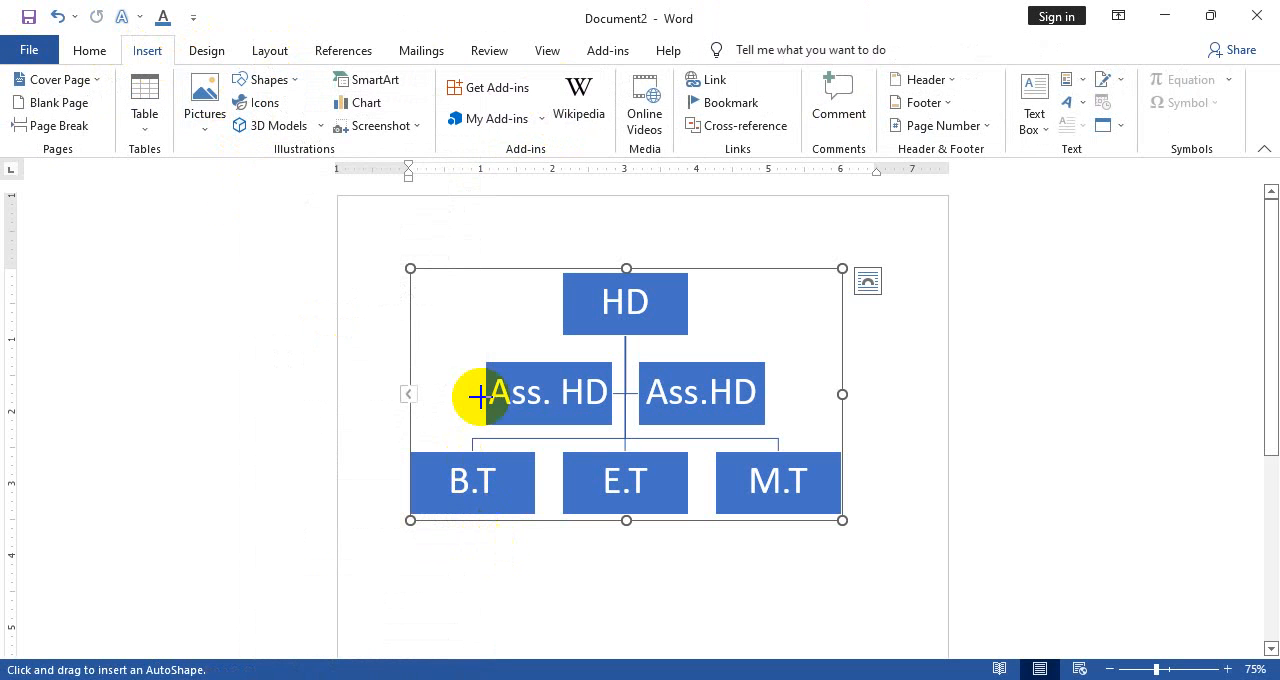
pyautogui.moveTo(470, 282)
pyautogui.mouseDown()
pyautogui.moveTo(630, 537)
pyautogui.moveTo(540, 626)
pyautogui.moveTo(482, 624)
pyautogui.mouseUp()
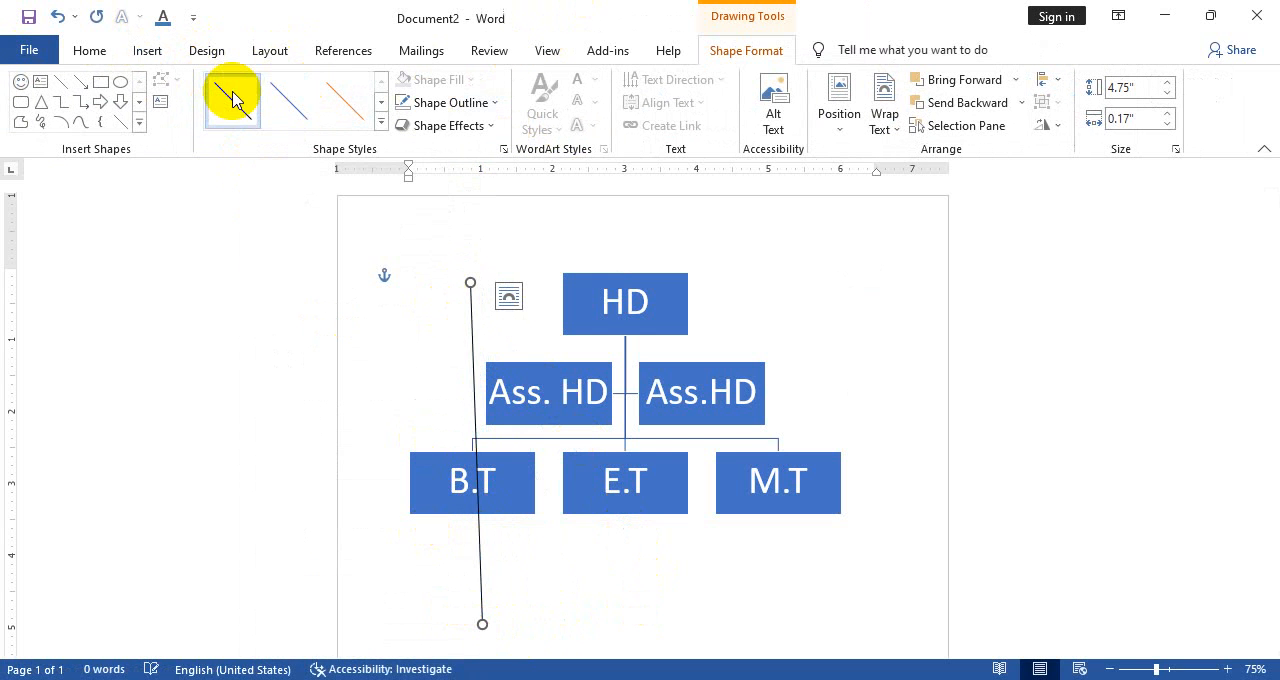
# Apply the orange preset style to the line and set its weight to 6 pt
pyautogui.click(345, 100)
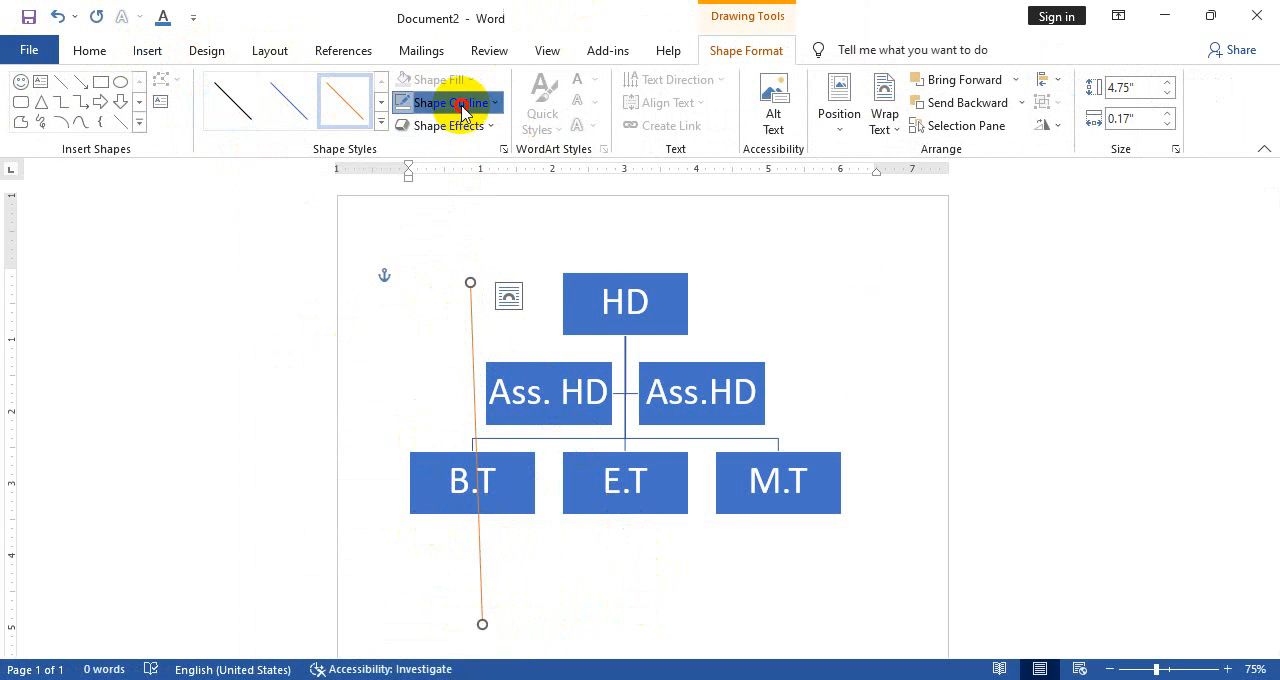
pyautogui.click(461, 103)
pyautogui.moveTo(471, 369)
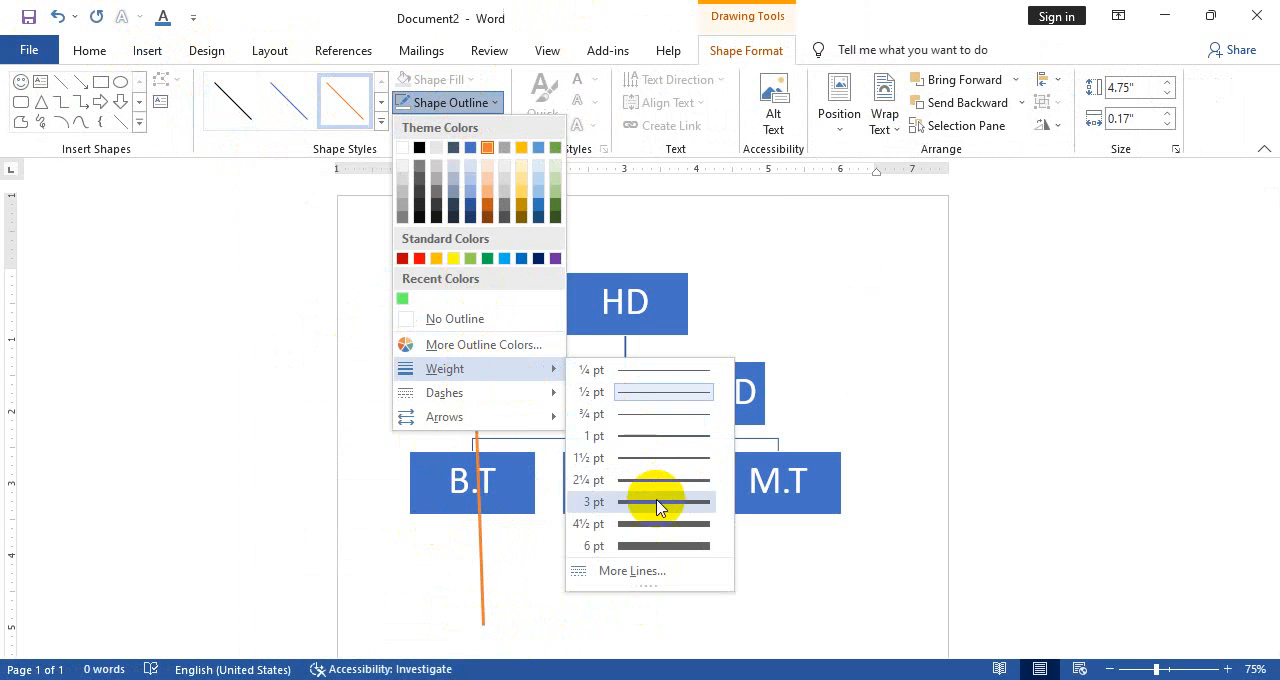
pyautogui.click(631, 546)
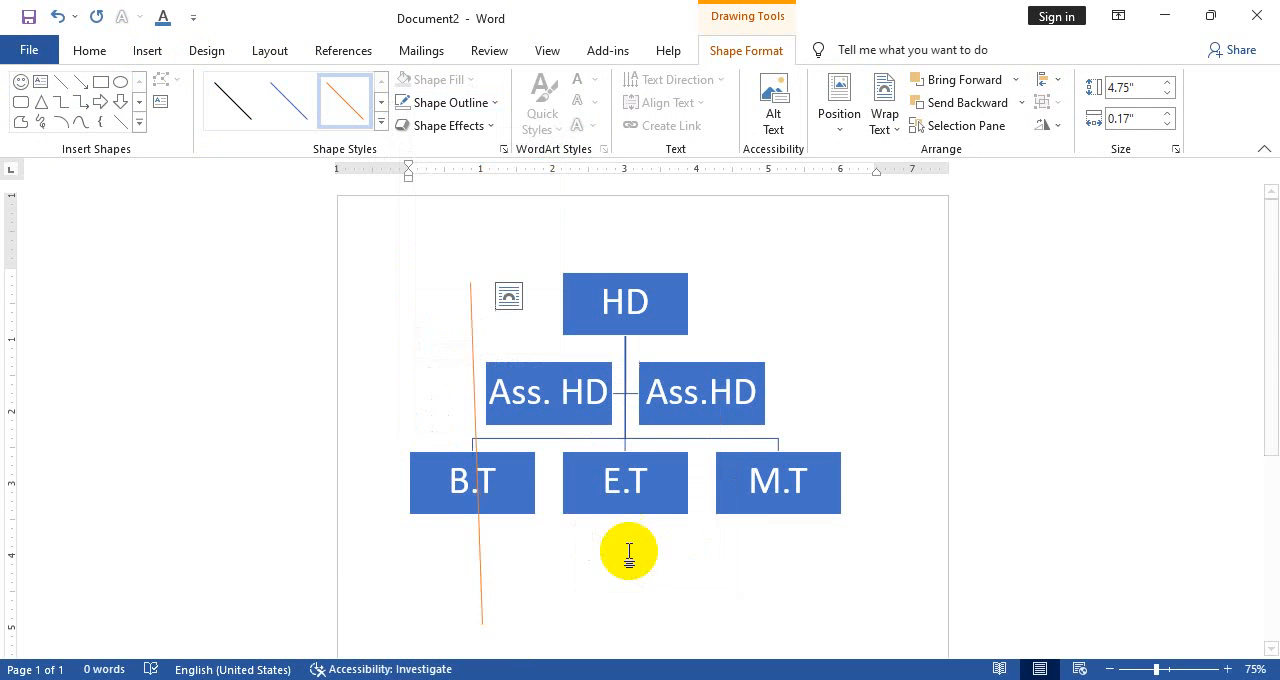
# Set the orange line's transparency to 63% and its width to 16.5 pt, and close the line settings
pyautogui.click(474, 104)
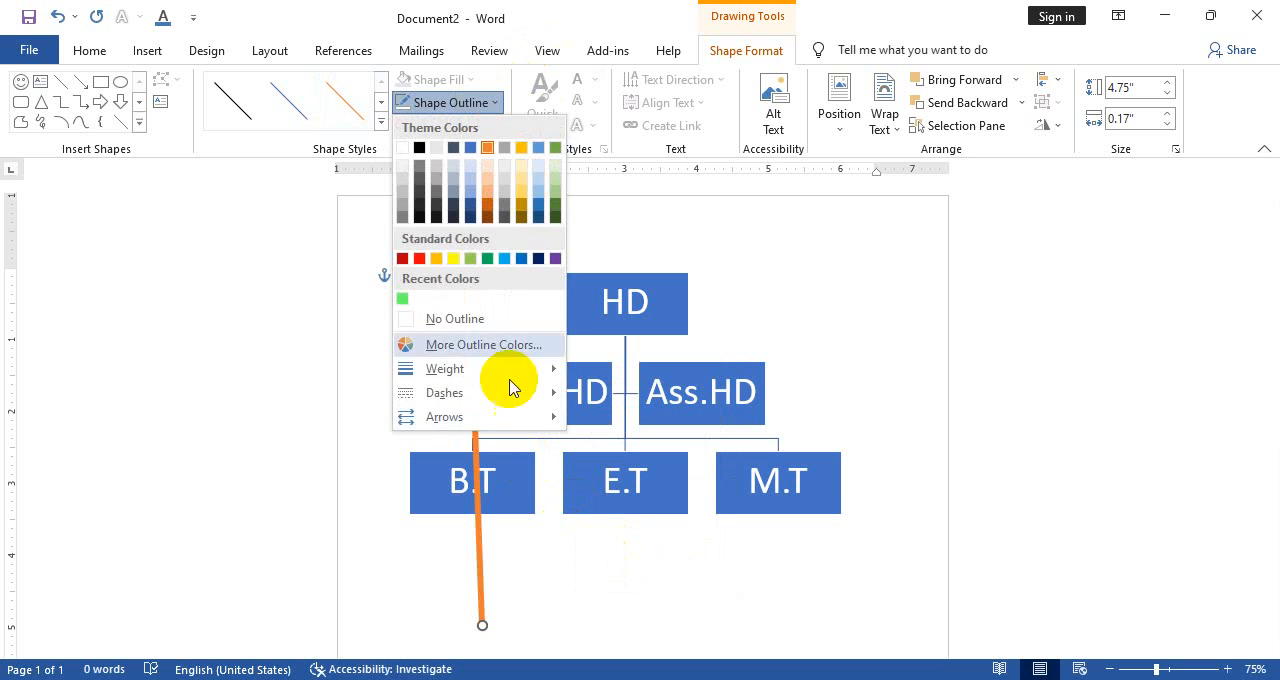
pyautogui.moveTo(511, 379)
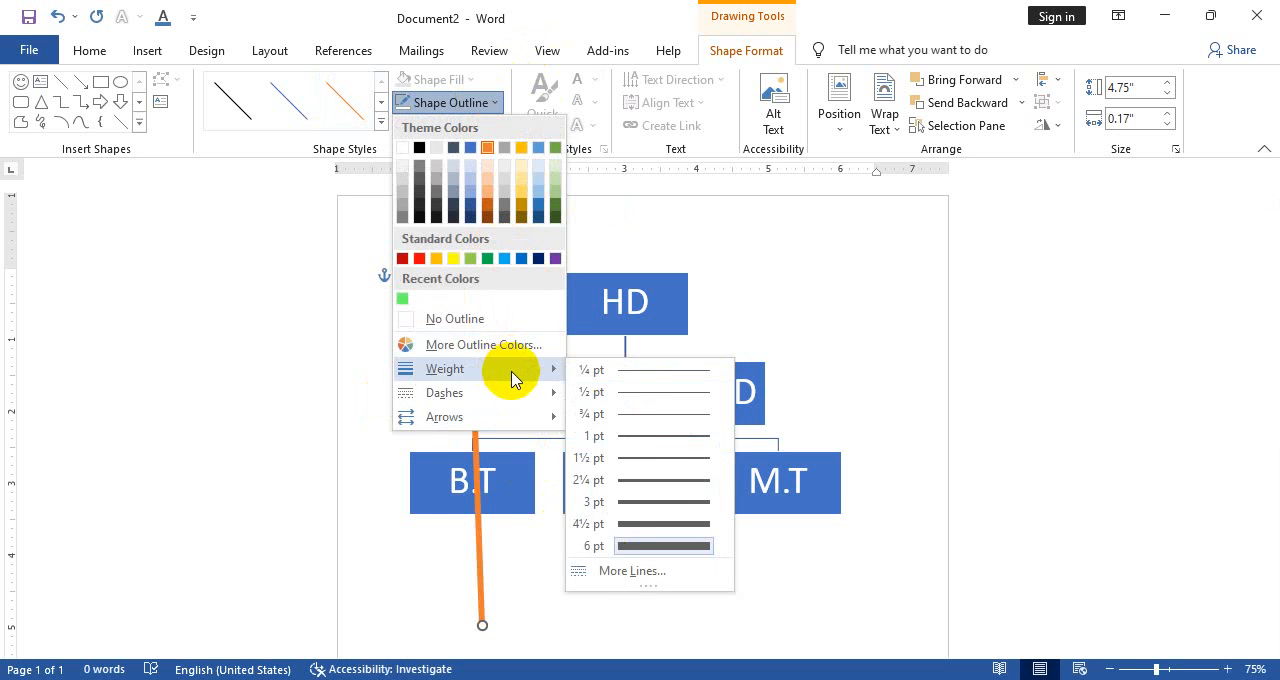
pyautogui.click(636, 571)
pyautogui.scroll(-1, 1117, 404)
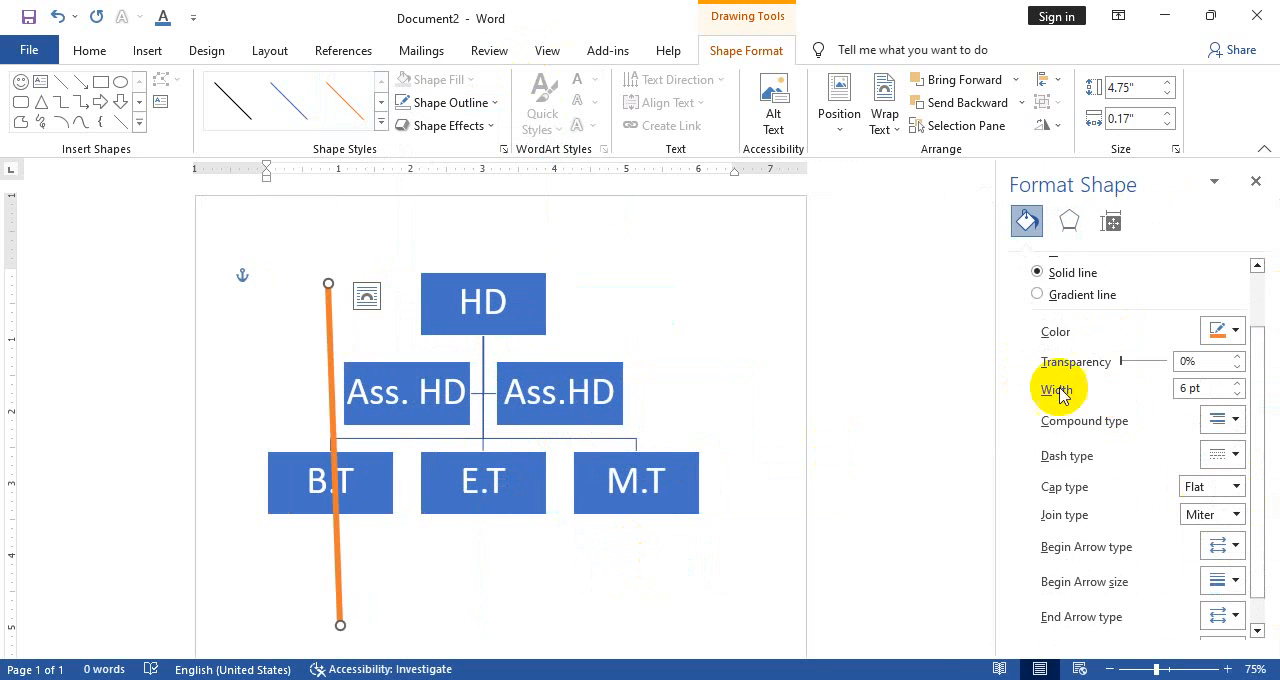
pyautogui.moveTo(1123, 362); pyautogui.dragTo(1143, 362)
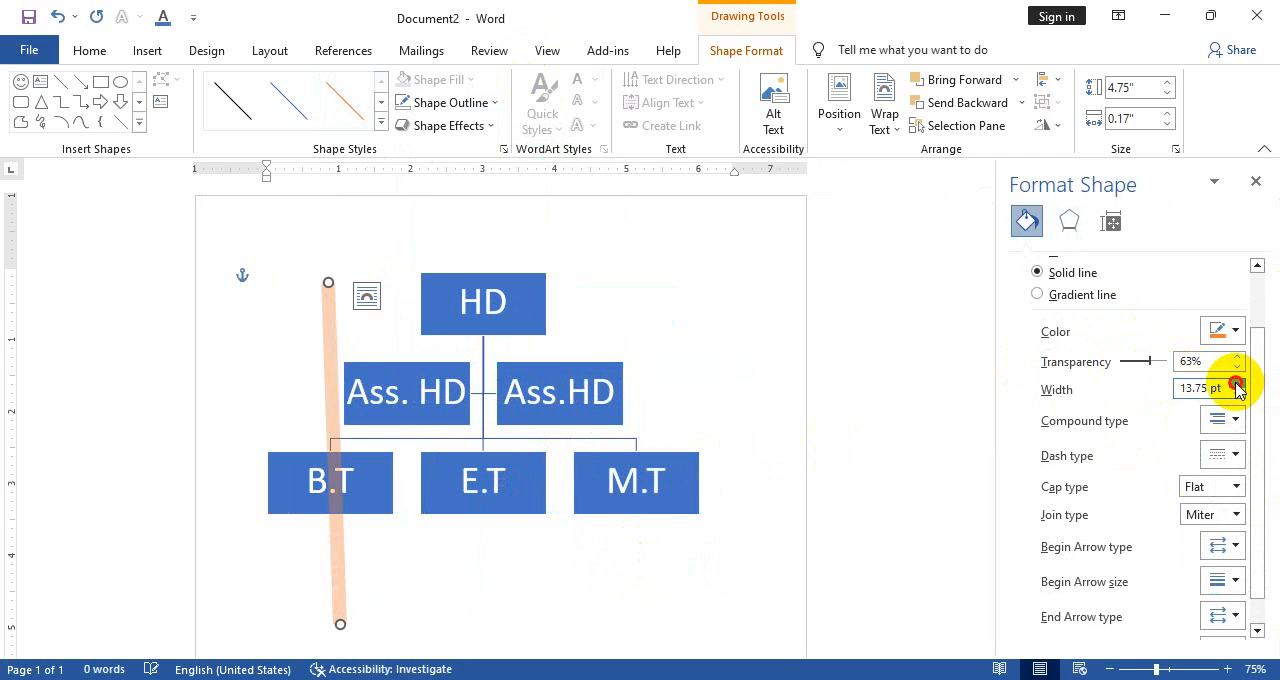
pyautogui.click(1237, 386)
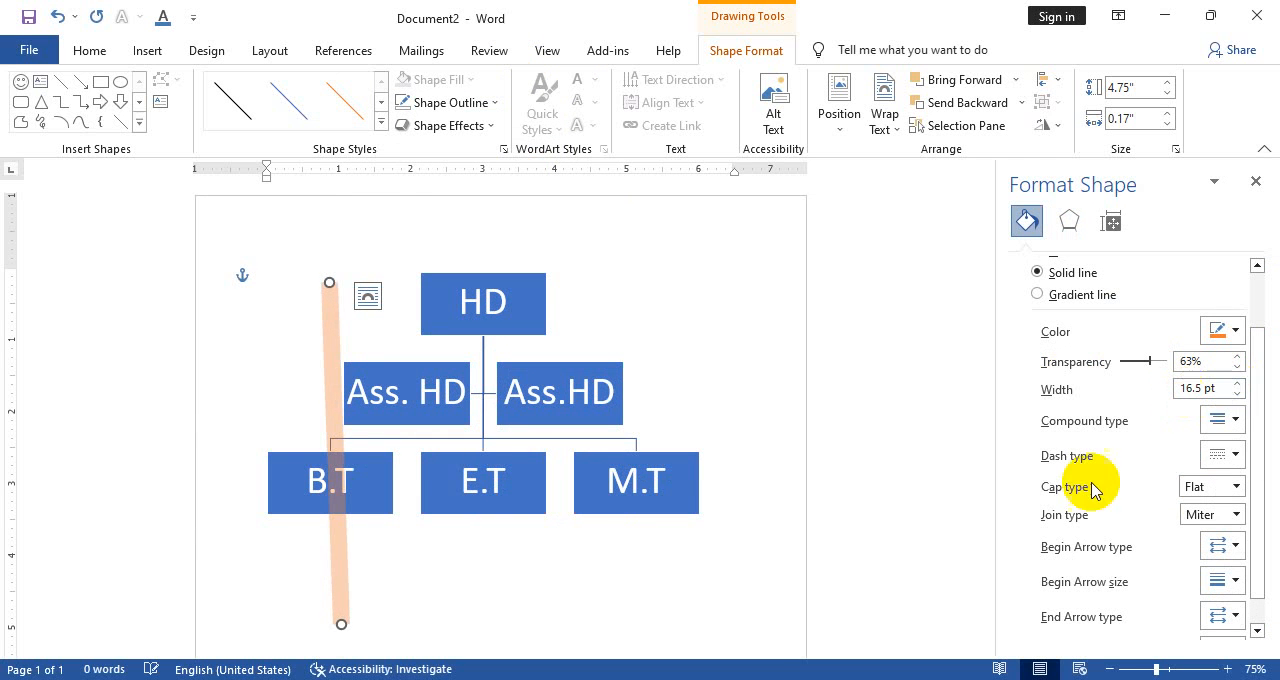
pyautogui.scroll(-1, 1060, 560)
pyautogui.scroll(3, 1080, 517)
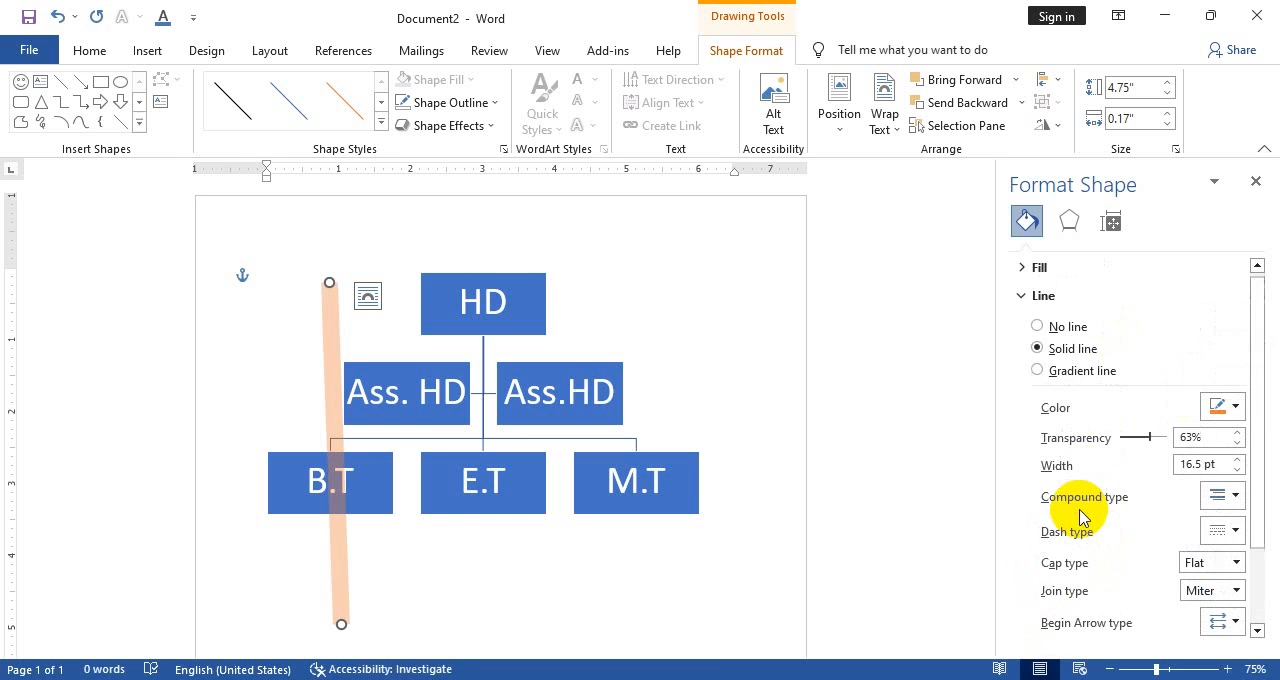
pyautogui.click(1256, 181)
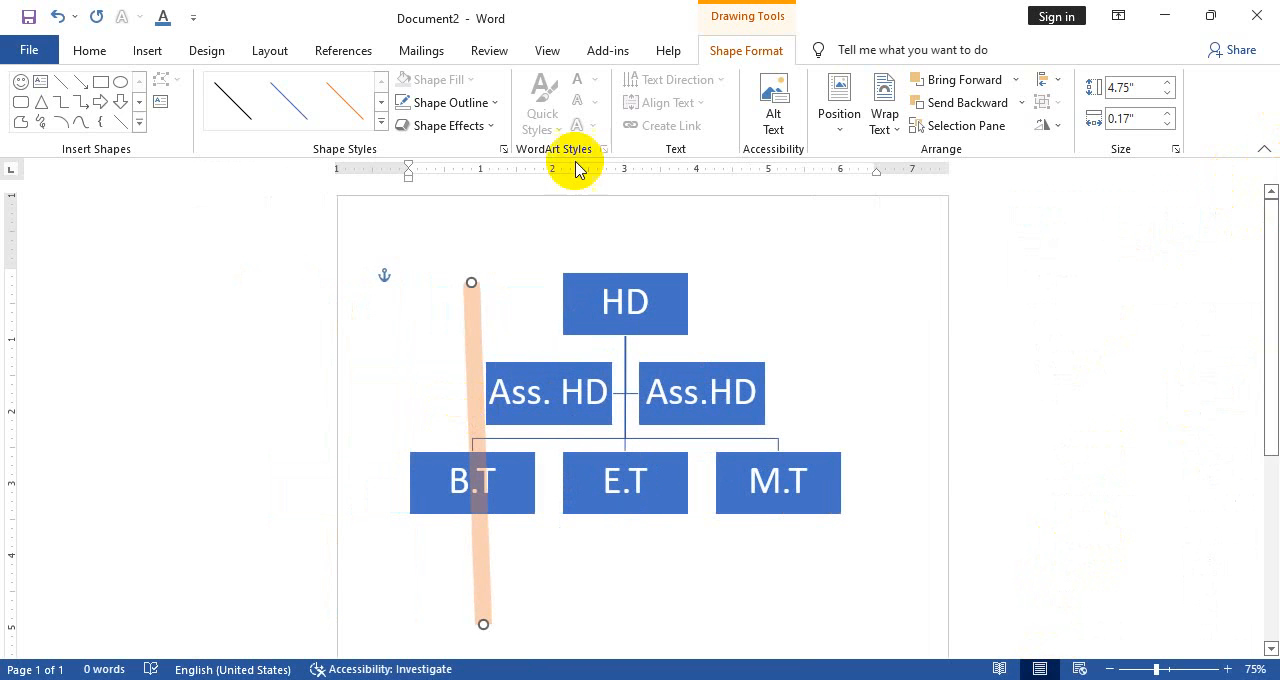
# Look at the shape effects available for the line and the text effects available for the chart
pyautogui.click(460, 125)
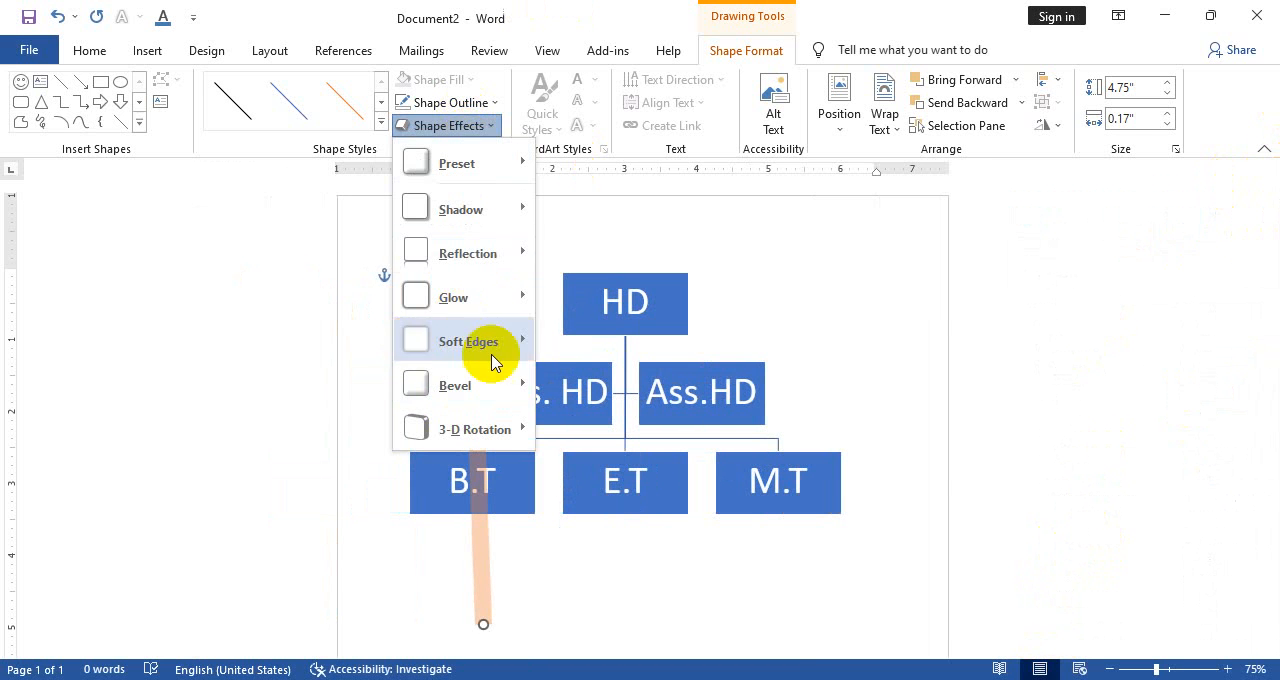
pyautogui.click(878, 252)
pyautogui.click(687, 345)
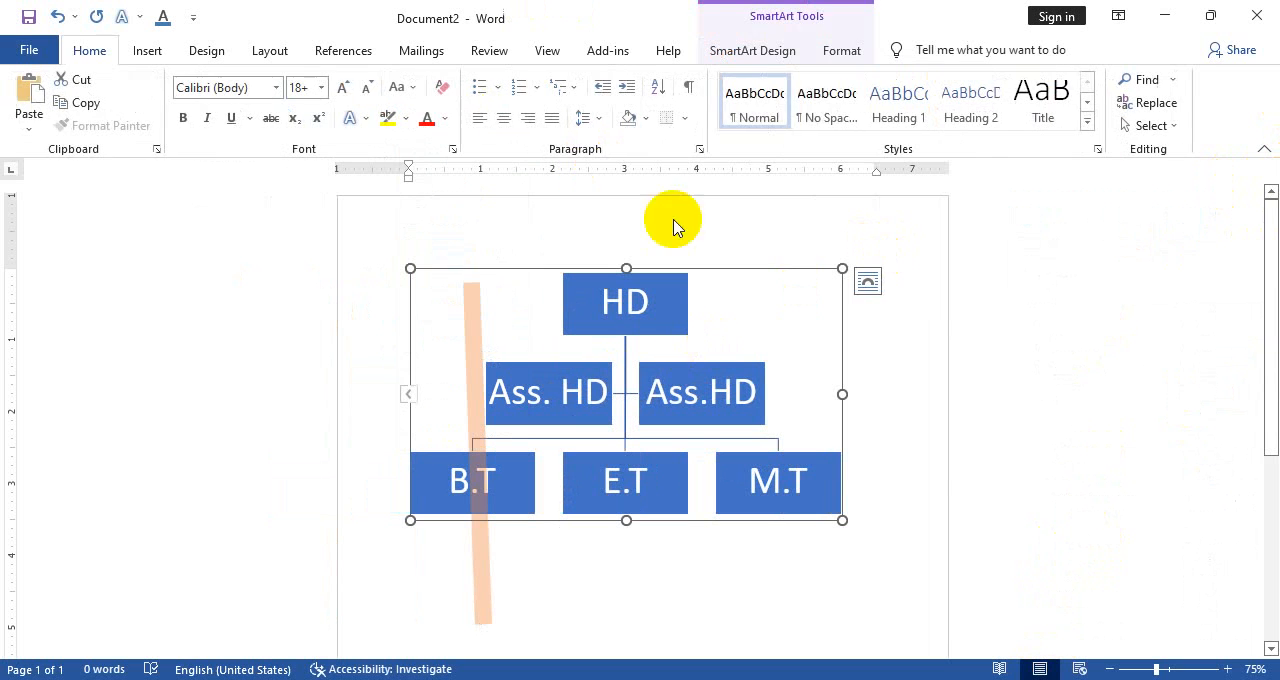
pyautogui.click(838, 50)
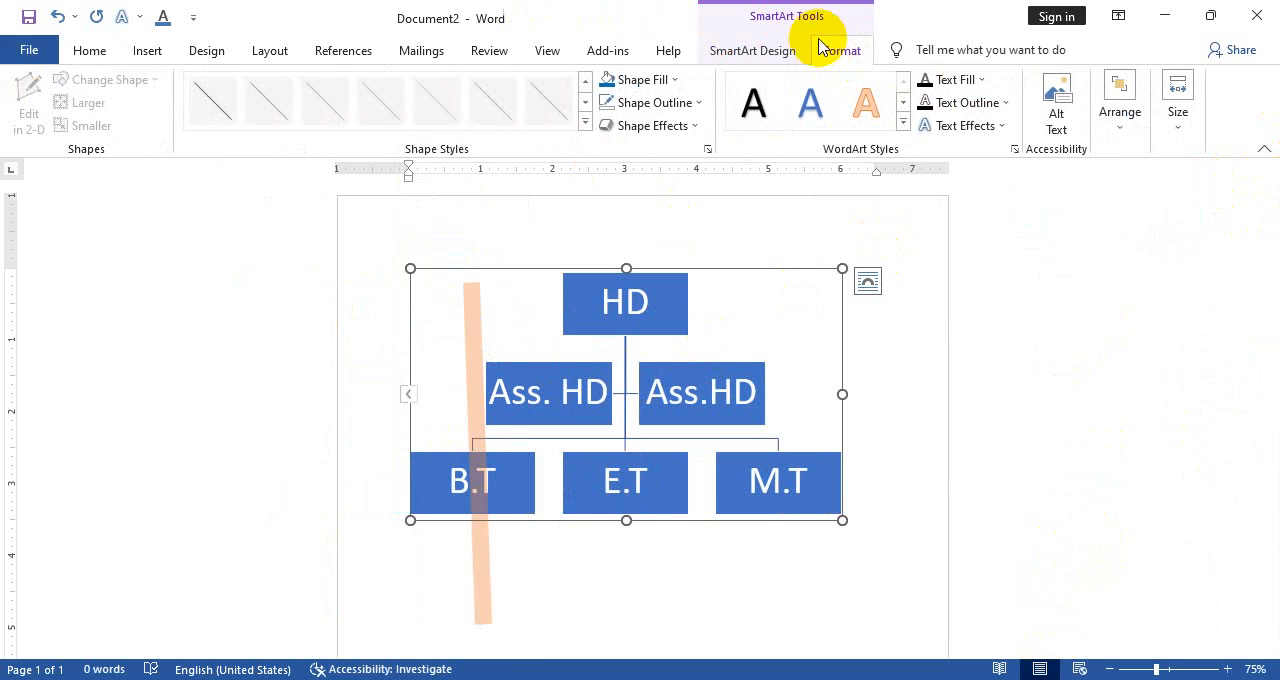
pyautogui.click(983, 126)
# Give the text in the chart's HD box a red outline
pyautogui.click(623, 297)
pyautogui.click(623, 297)
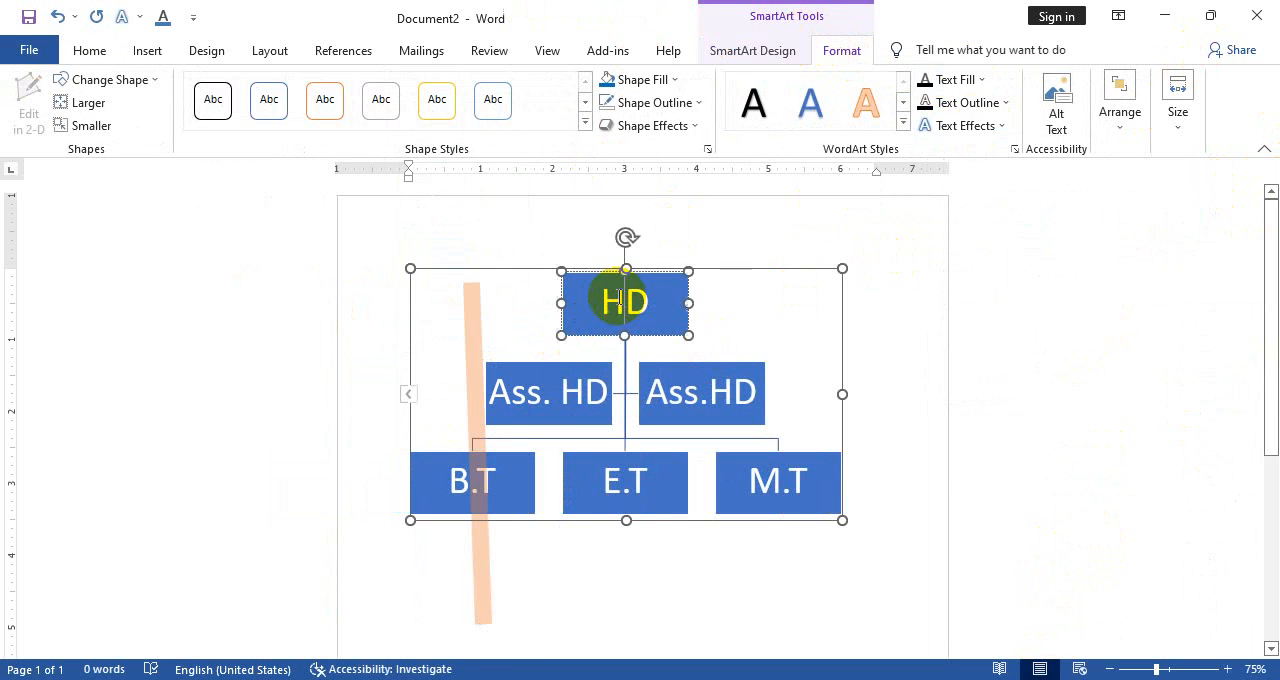
pyautogui.click(969, 113)
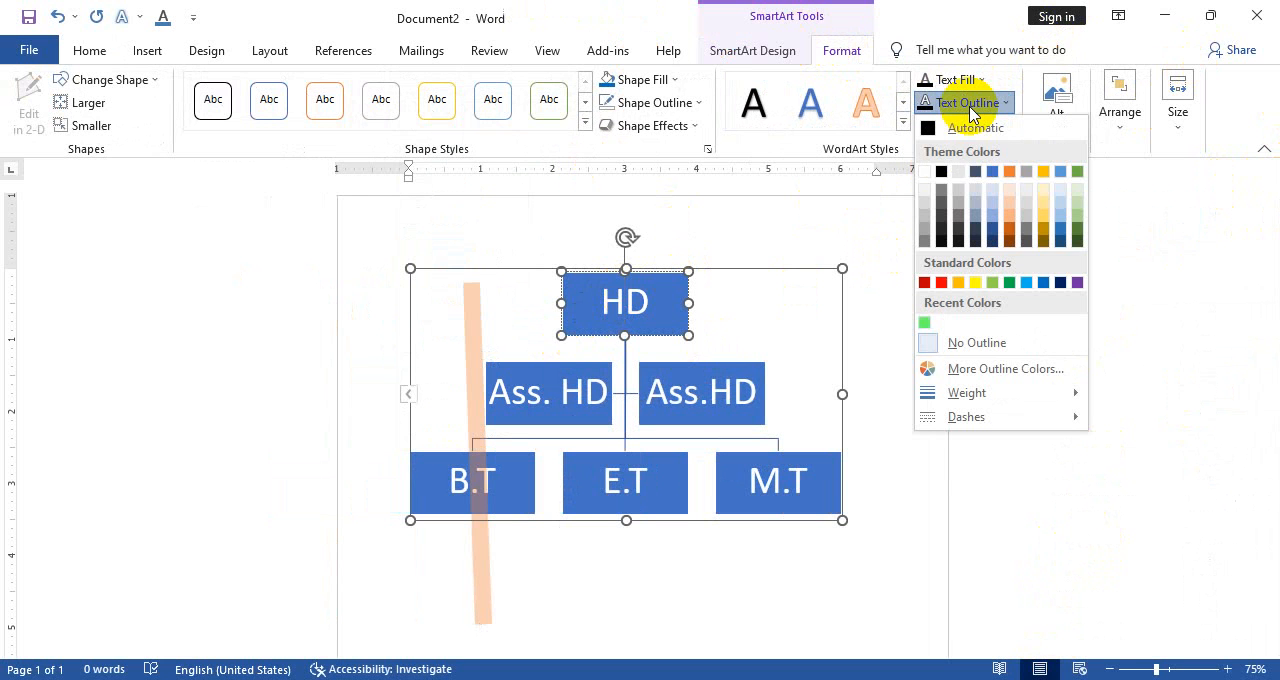
pyautogui.click(944, 284)
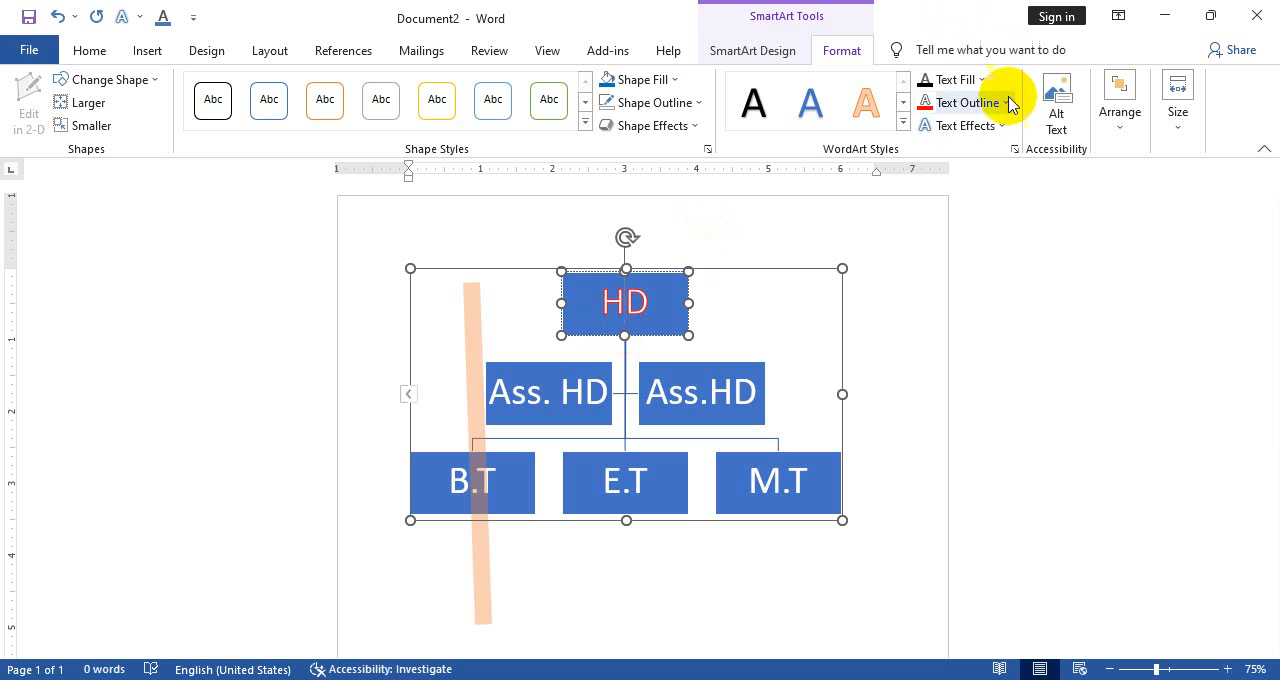
# Apply an inner shadow effect to the text in the HD box
pyautogui.click(990, 126)
pyautogui.moveTo(983, 185)
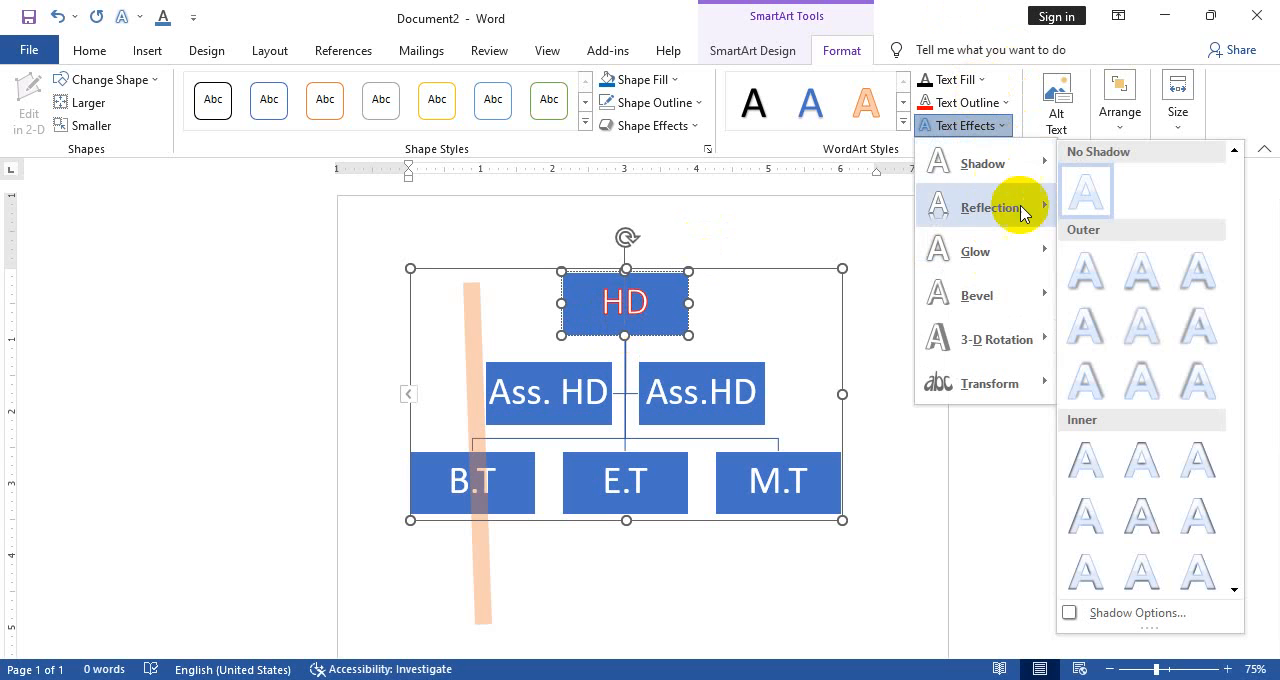
pyautogui.click(1094, 537)
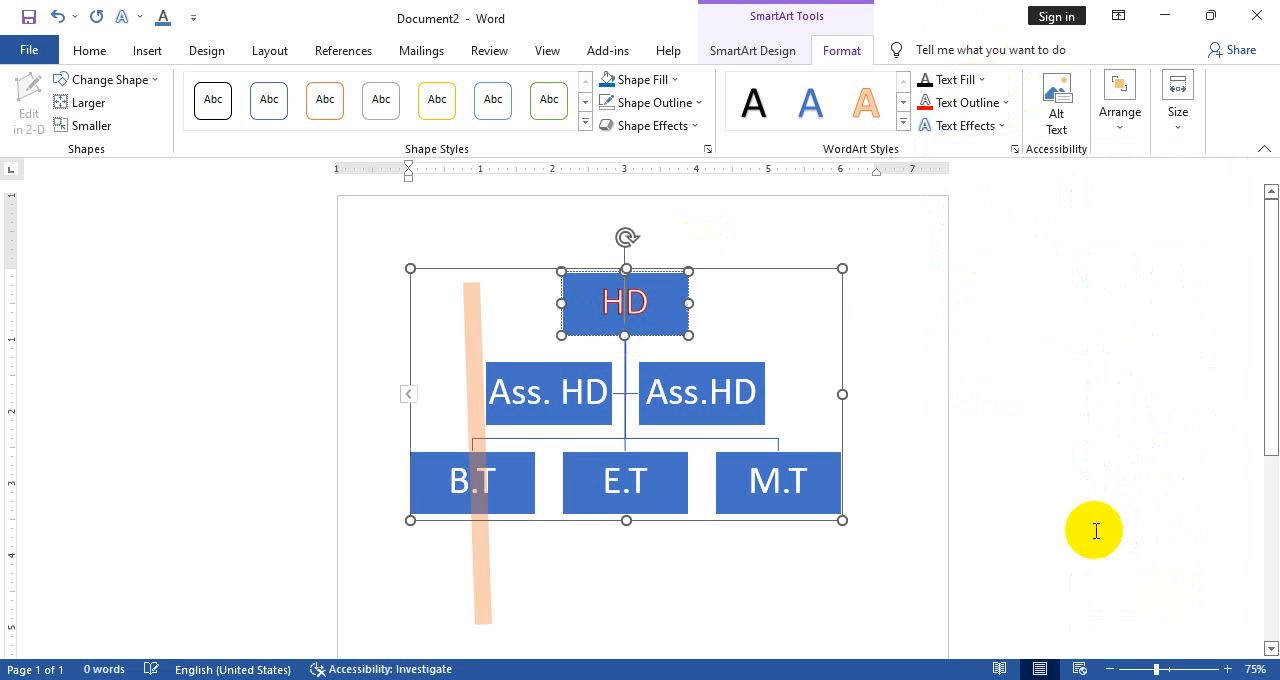
# Apply a reflection variation to the text in the chart's HD box and deselect the chart
pyautogui.click(985, 140)
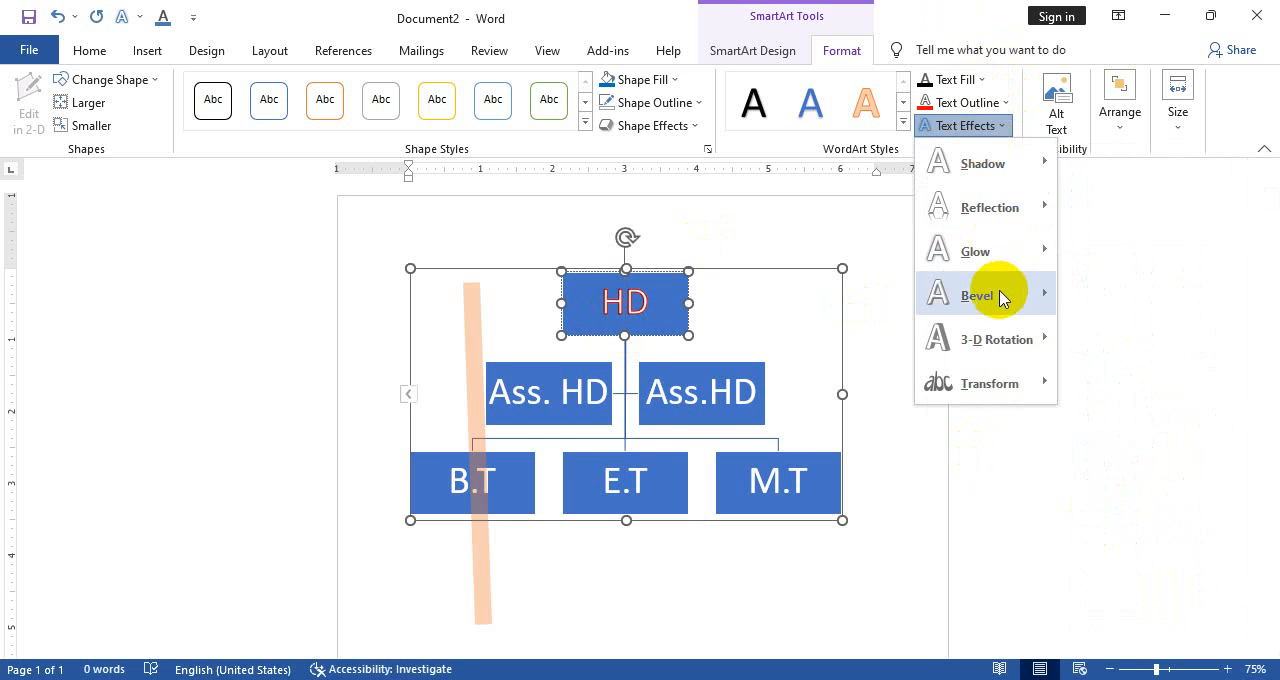
pyautogui.moveTo(1034, 209)
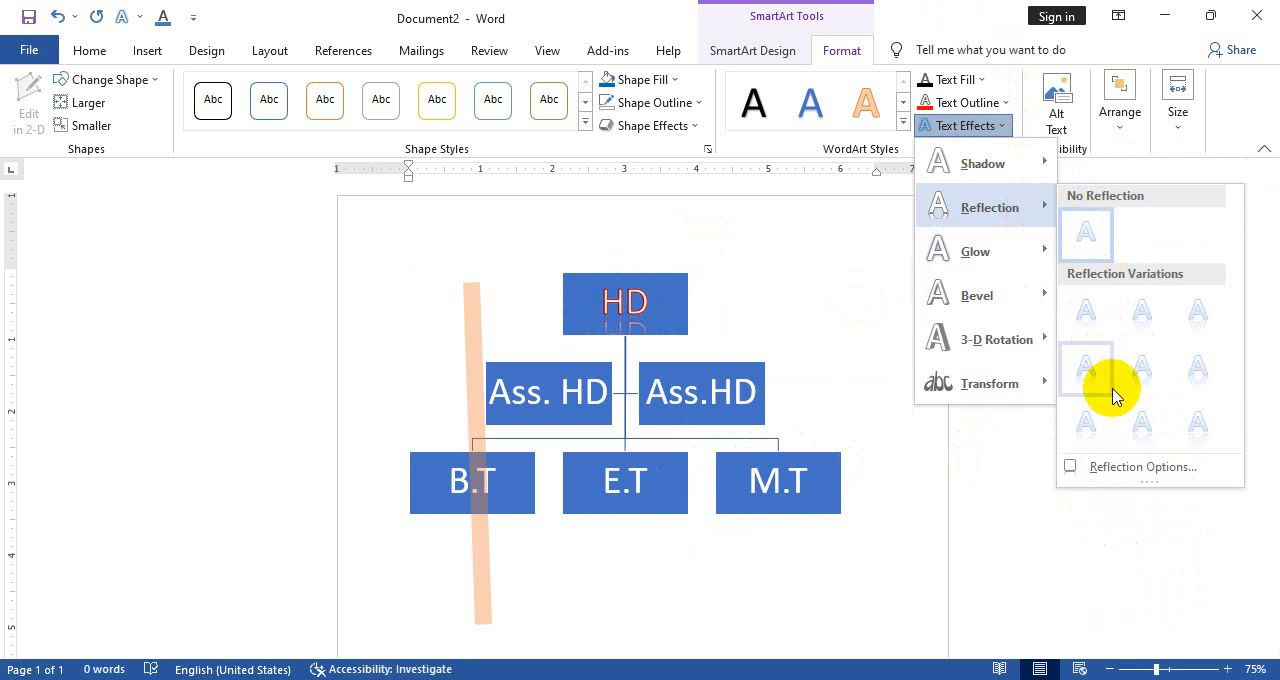
pyautogui.click(1105, 379)
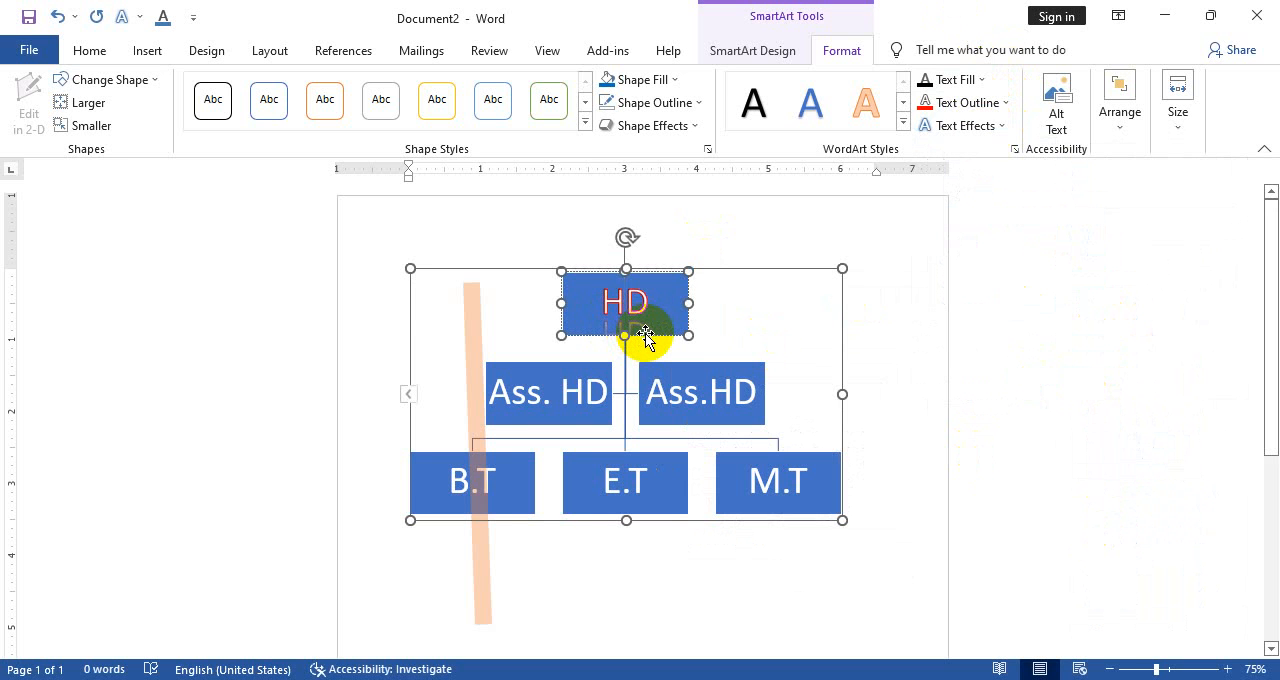
pyautogui.click(900, 308)
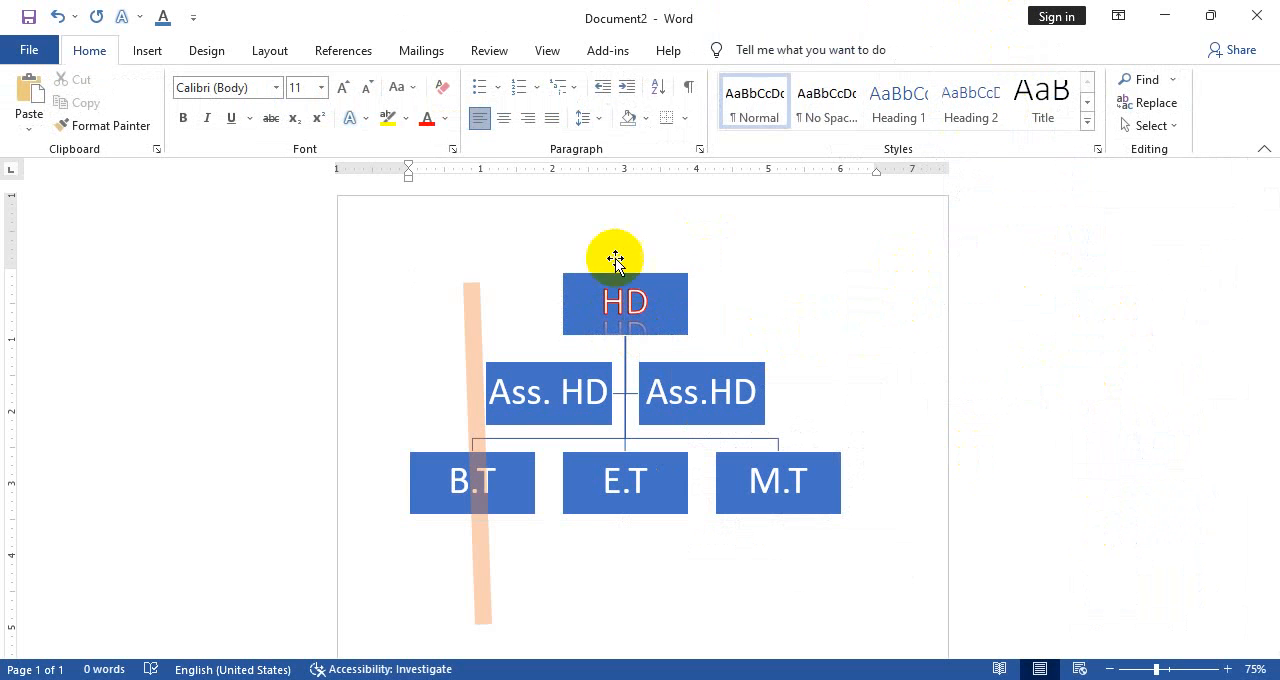
# Increase the HD box's height to 1.65"
pyautogui.click(620, 310)
pyautogui.click(968, 128)
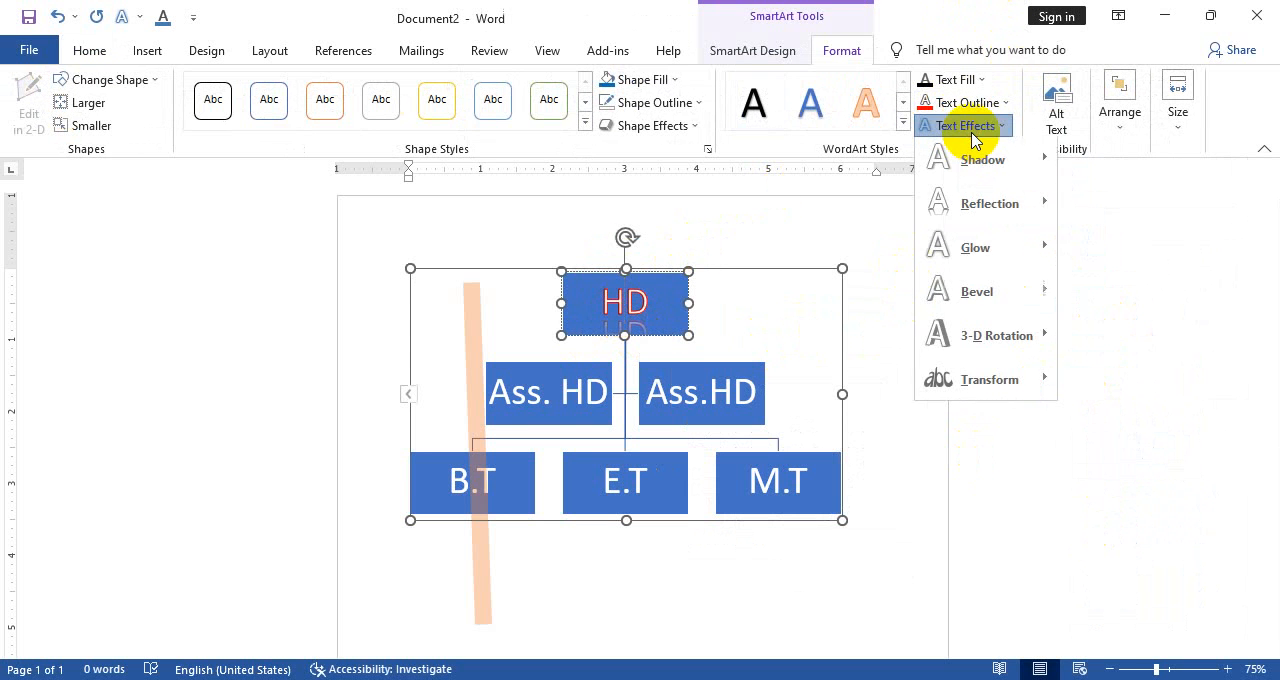
pyautogui.click(1178, 115)
pyautogui.click(1178, 115)
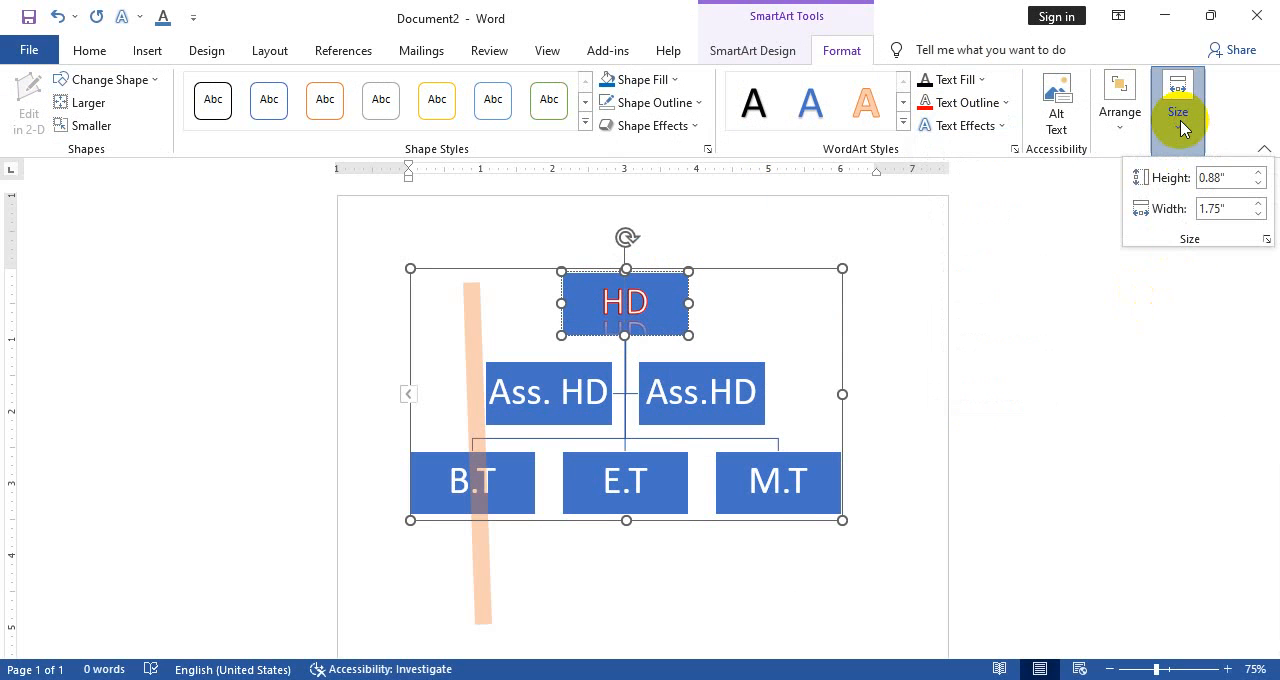
pyautogui.click(1258, 176)
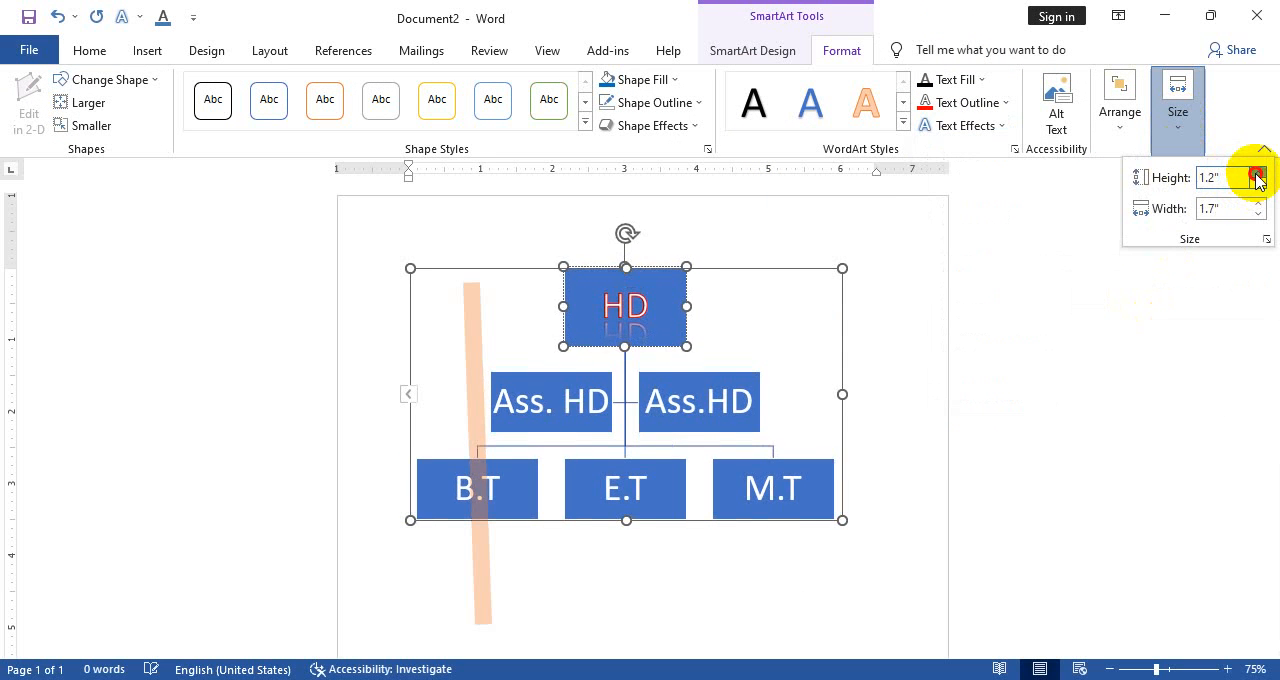
pyautogui.click(1258, 176)
pyautogui.click(1258, 176)
pyautogui.click(1258, 176)
pyautogui.click(1258, 176)
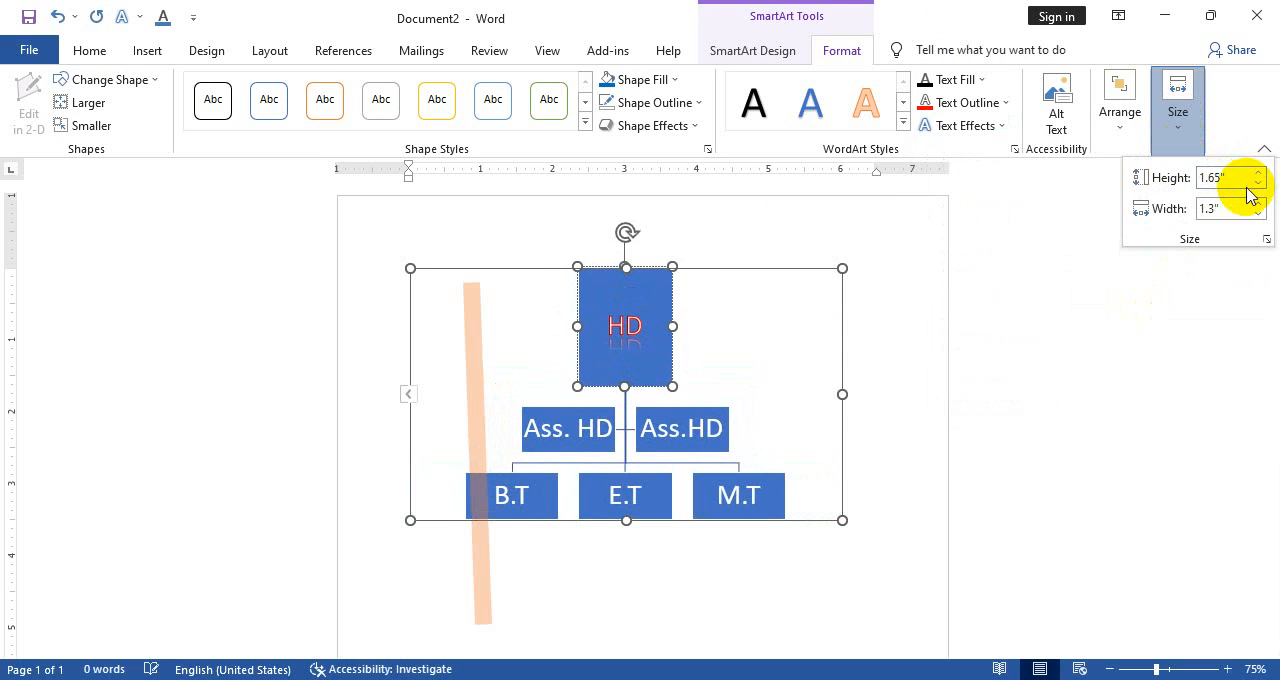
# Reduce the HD box's height until it is shorter than the other boxes in the chart
pyautogui.click(1258, 186)
pyautogui.click(1258, 186)
pyautogui.click(1258, 186)
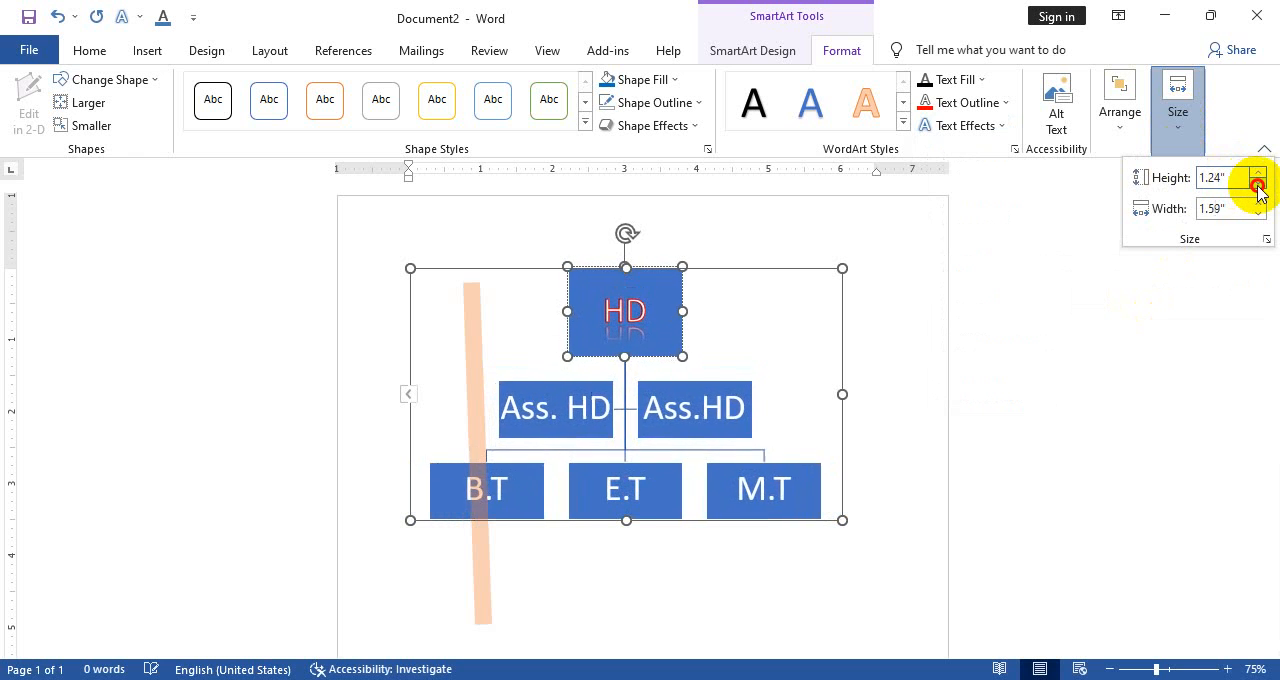
pyautogui.click(1258, 186)
pyautogui.click(1258, 186)
pyautogui.click(1258, 186)
pyautogui.click(1258, 186)
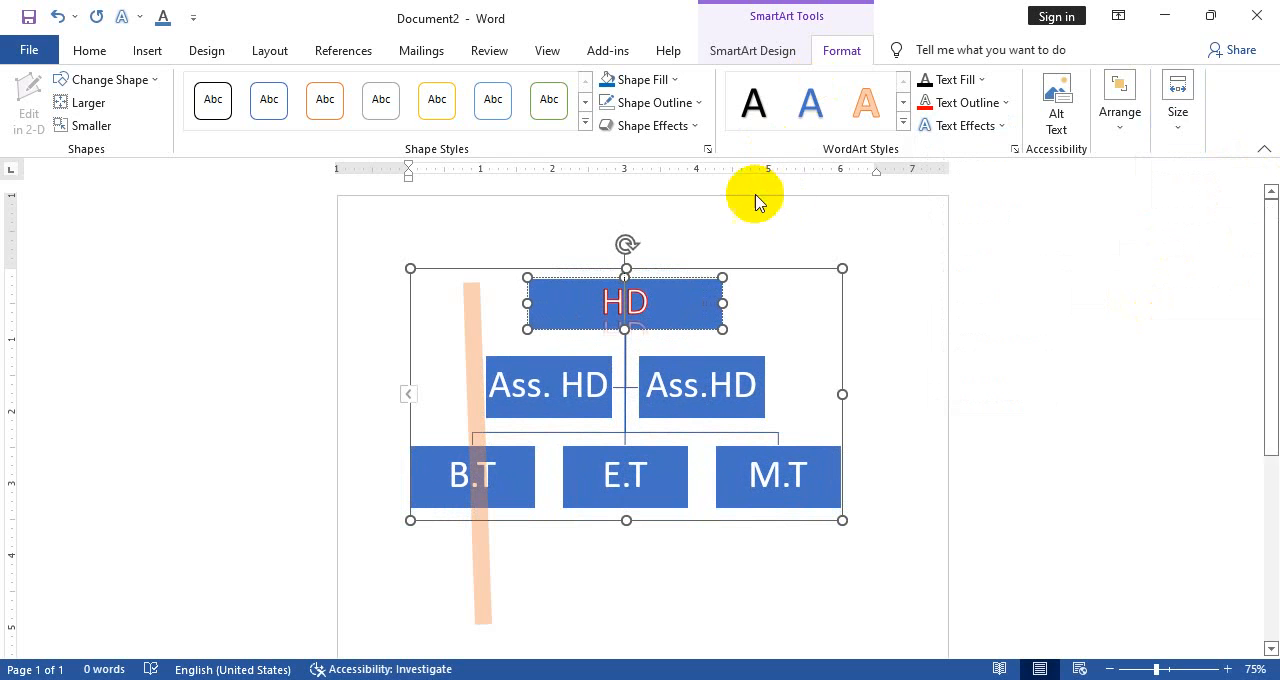
# Delete the organization chart and the orange line from the page
pyautogui.click(147, 50)
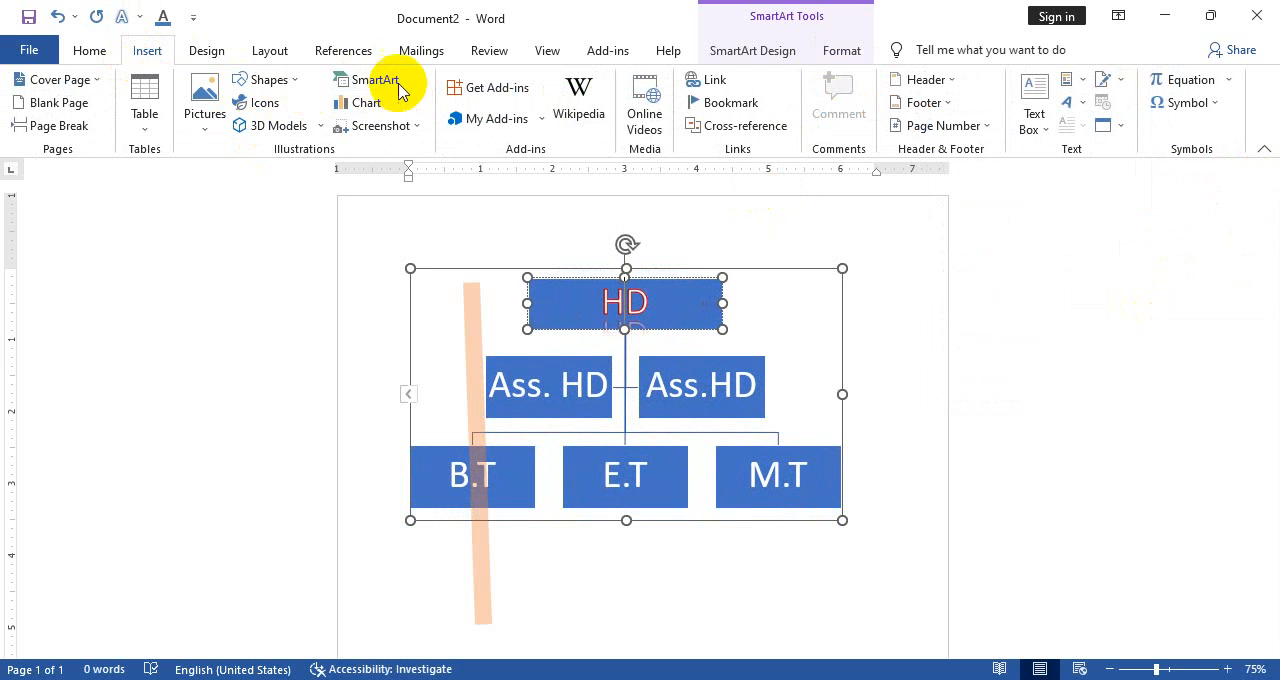
pyautogui.click(654, 380)
pyautogui.click(584, 270)
pyautogui.press('Delete')
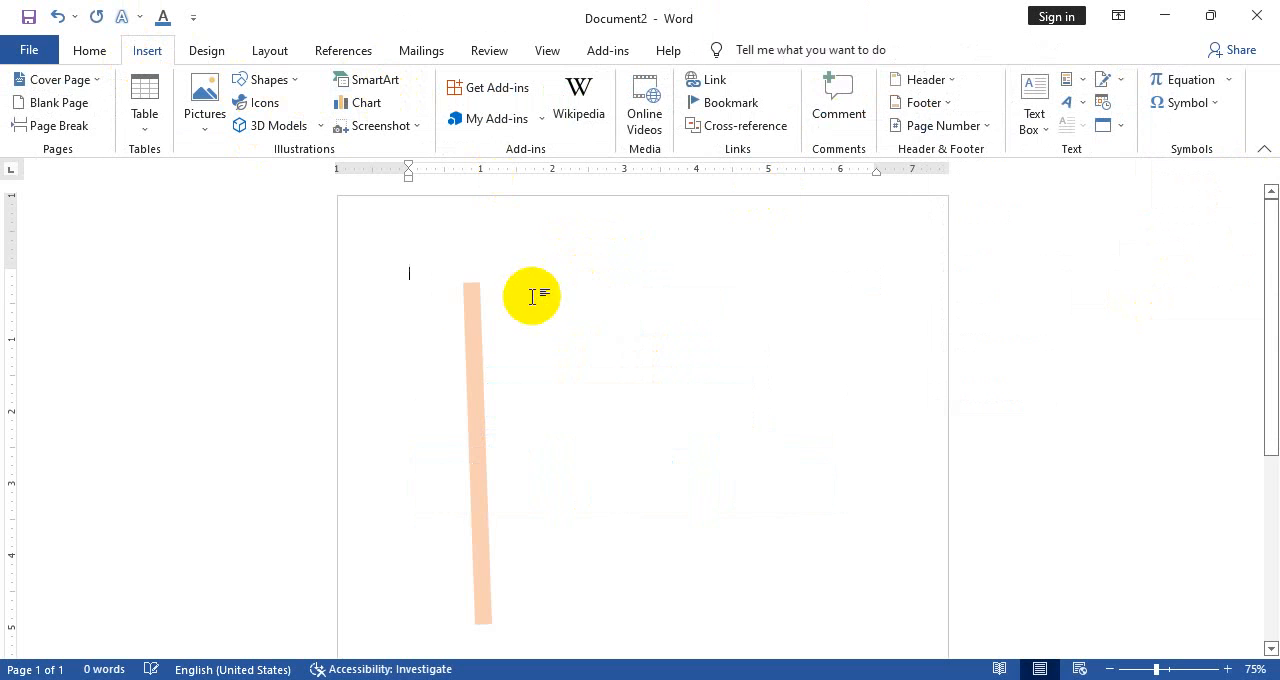
pyautogui.click(473, 345)
pyautogui.press('Delete')
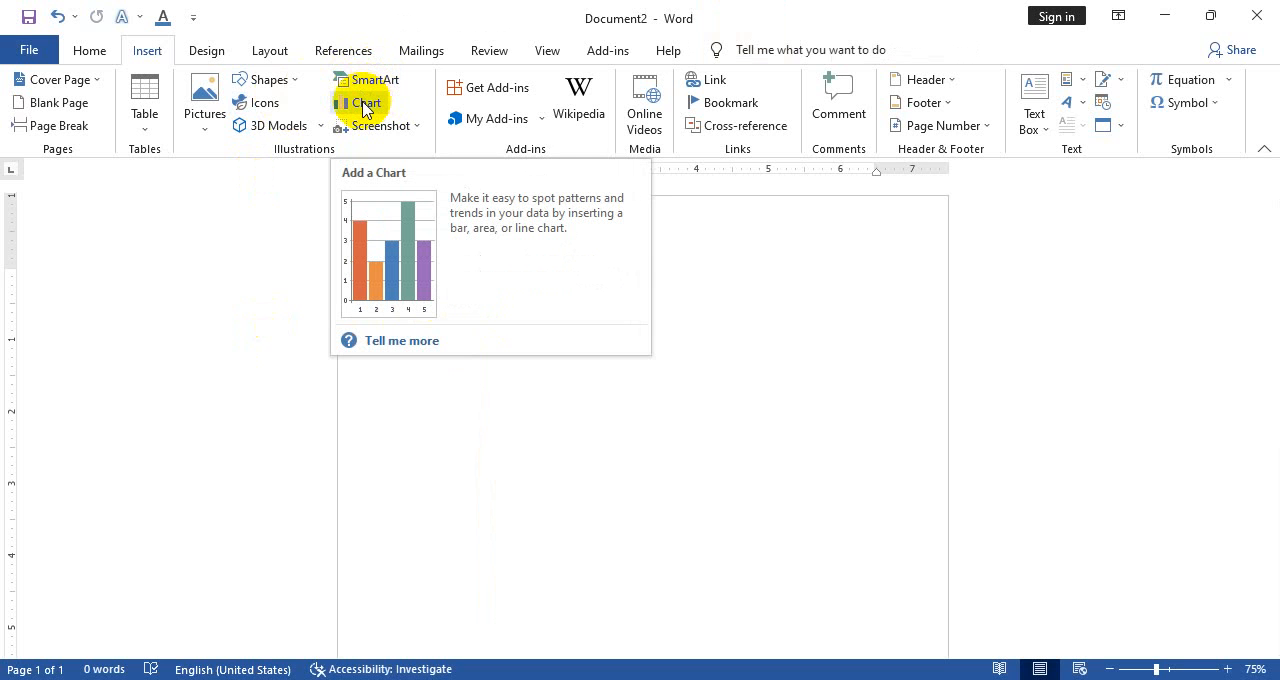
# Look through the chart types available for insertion, including line, pie, map, radar, bar, templates and stock
pyautogui.click(367, 110)
pyautogui.moveTo(514, 229)
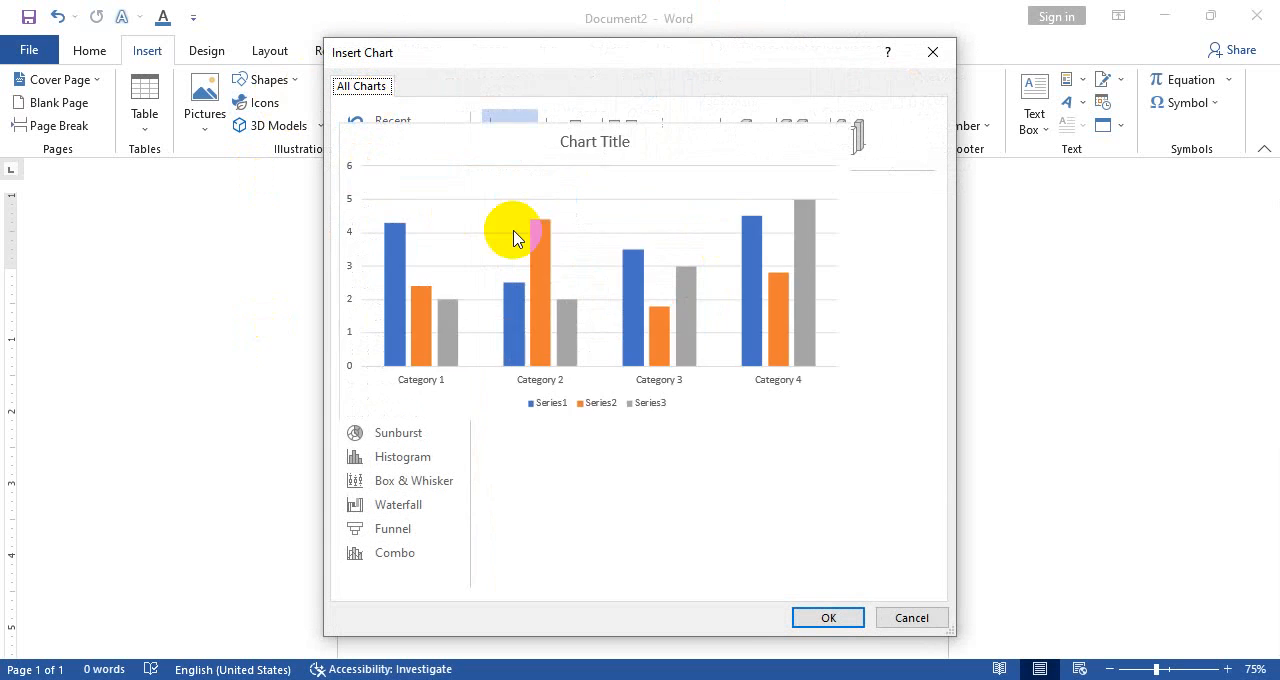
pyautogui.click(932, 52)
pyautogui.click(375, 103)
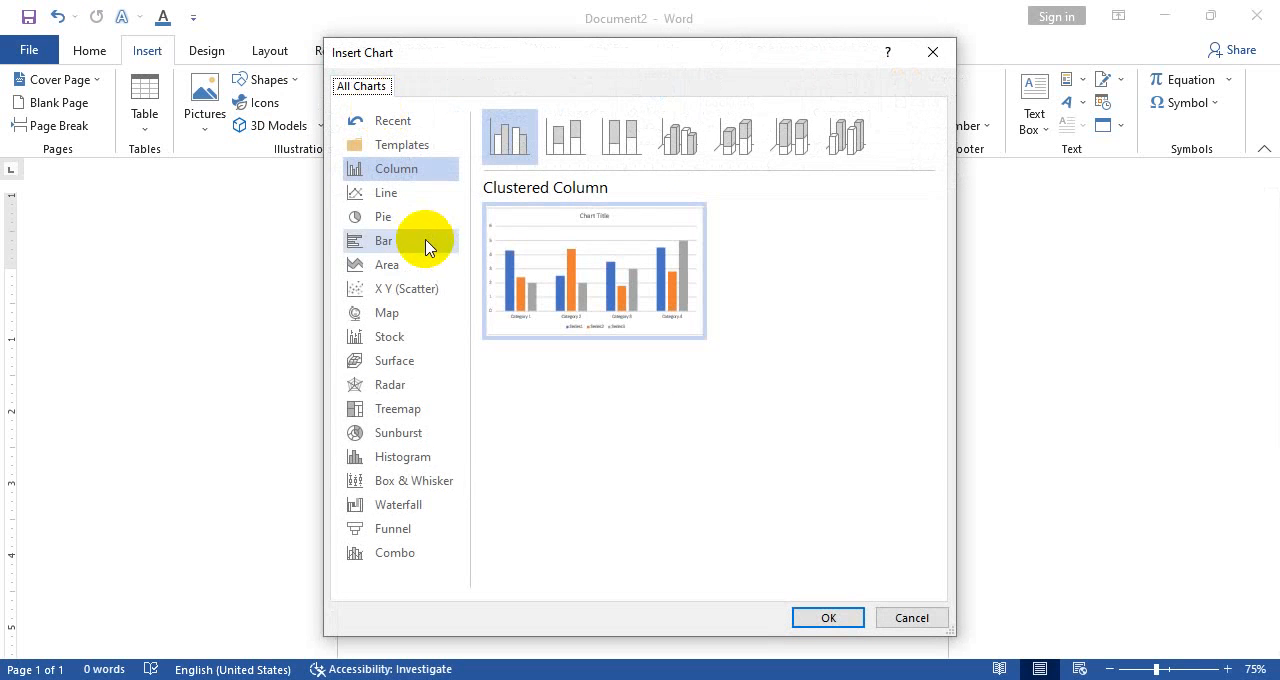
pyautogui.click(395, 193)
pyautogui.click(398, 217)
pyautogui.click(385, 313)
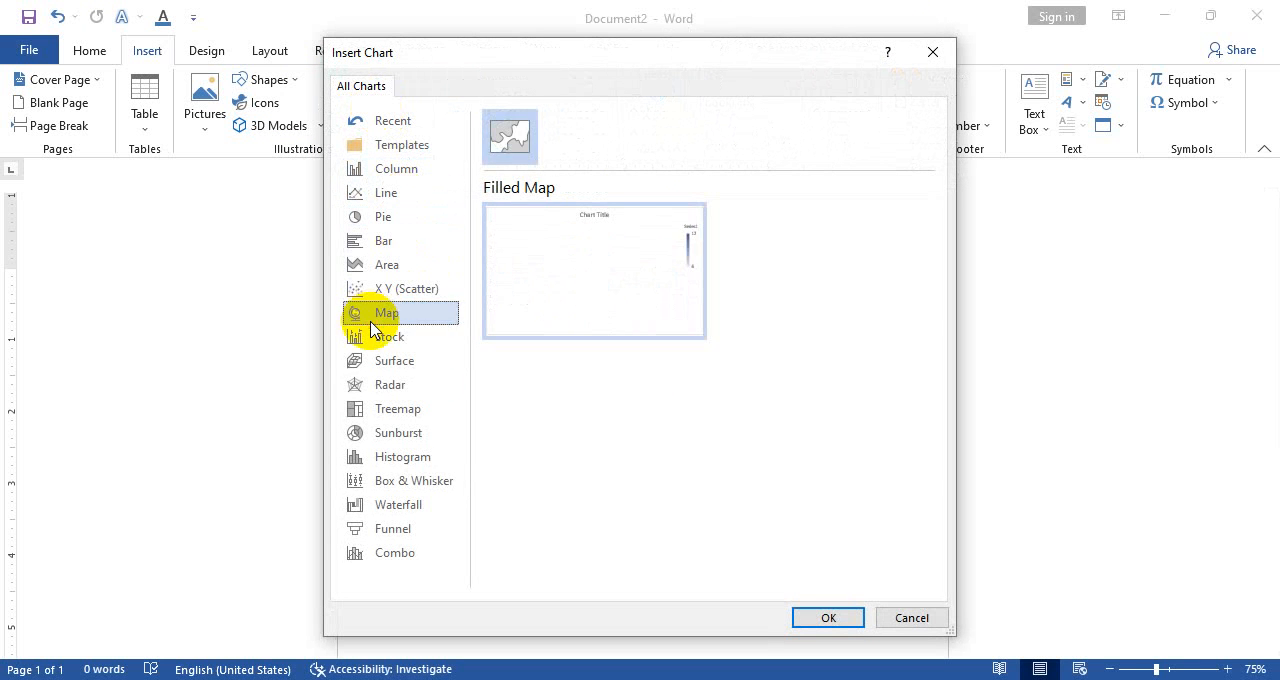
pyautogui.click(388, 385)
pyautogui.click(384, 240)
pyautogui.click(386, 192)
pyautogui.click(402, 145)
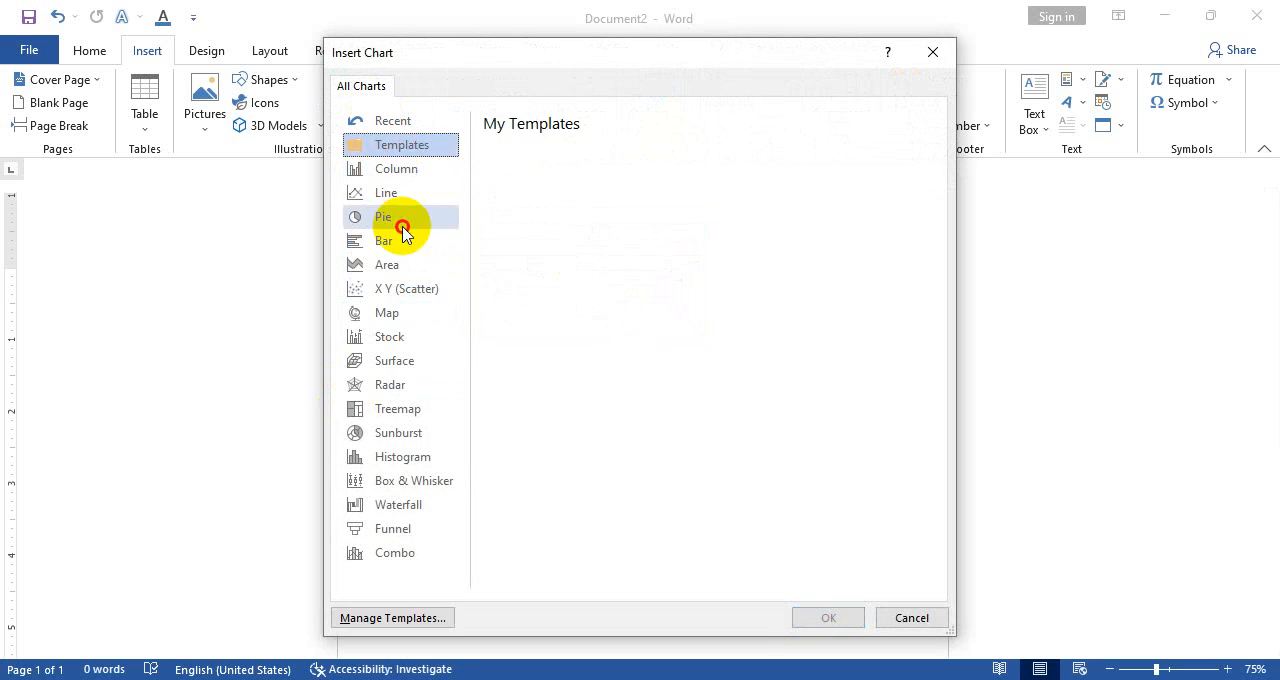
pyautogui.click(389, 337)
# Insert the 3-D Clustered Column chart from the recently used chart types
pyautogui.click(400, 120)
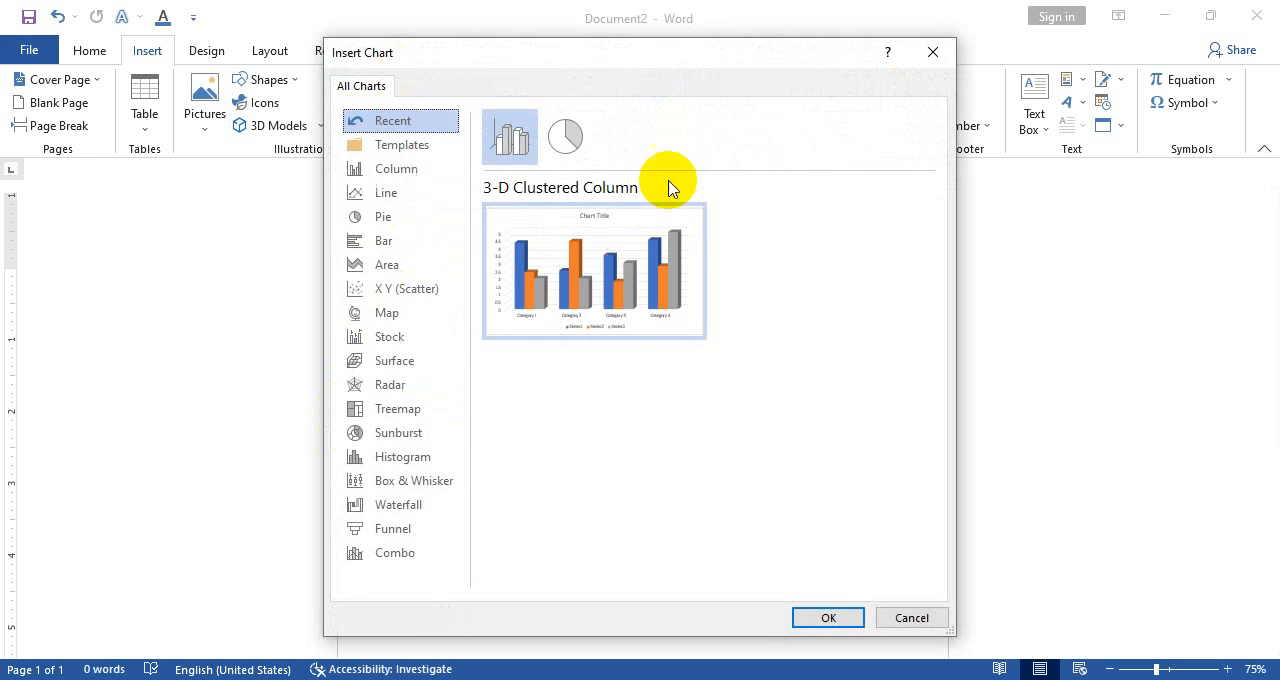
pyautogui.moveTo(498, 225)
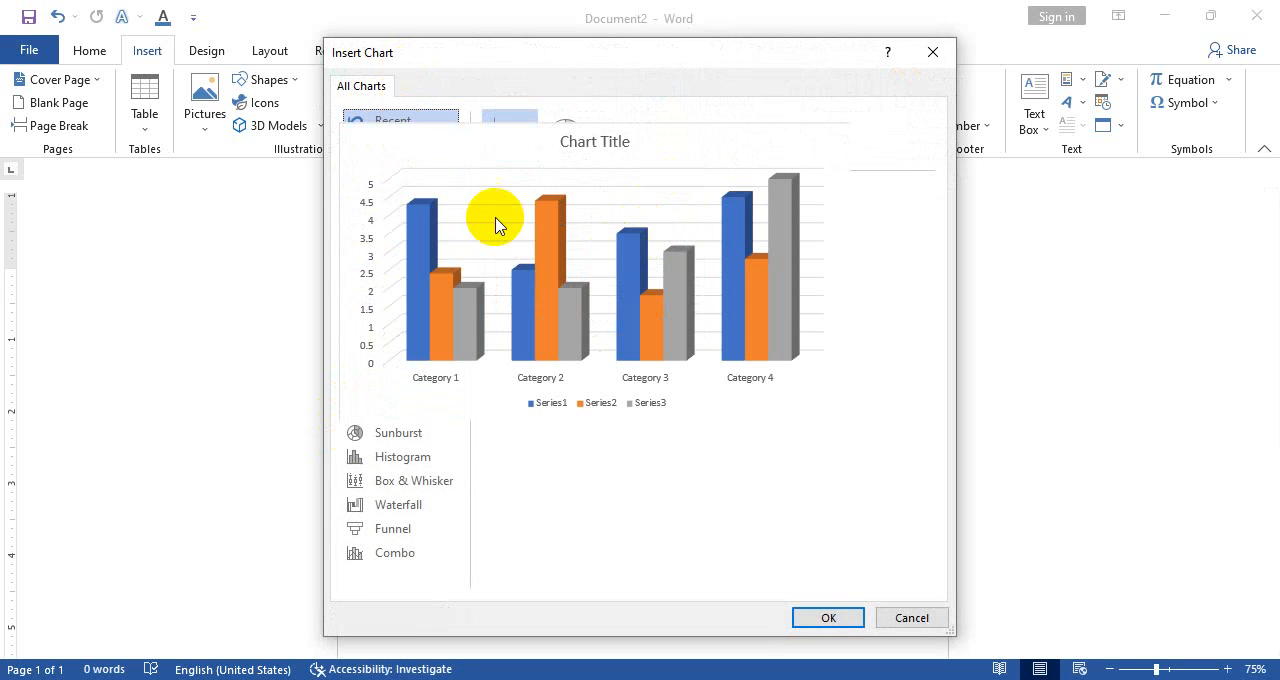
pyautogui.click(640, 287)
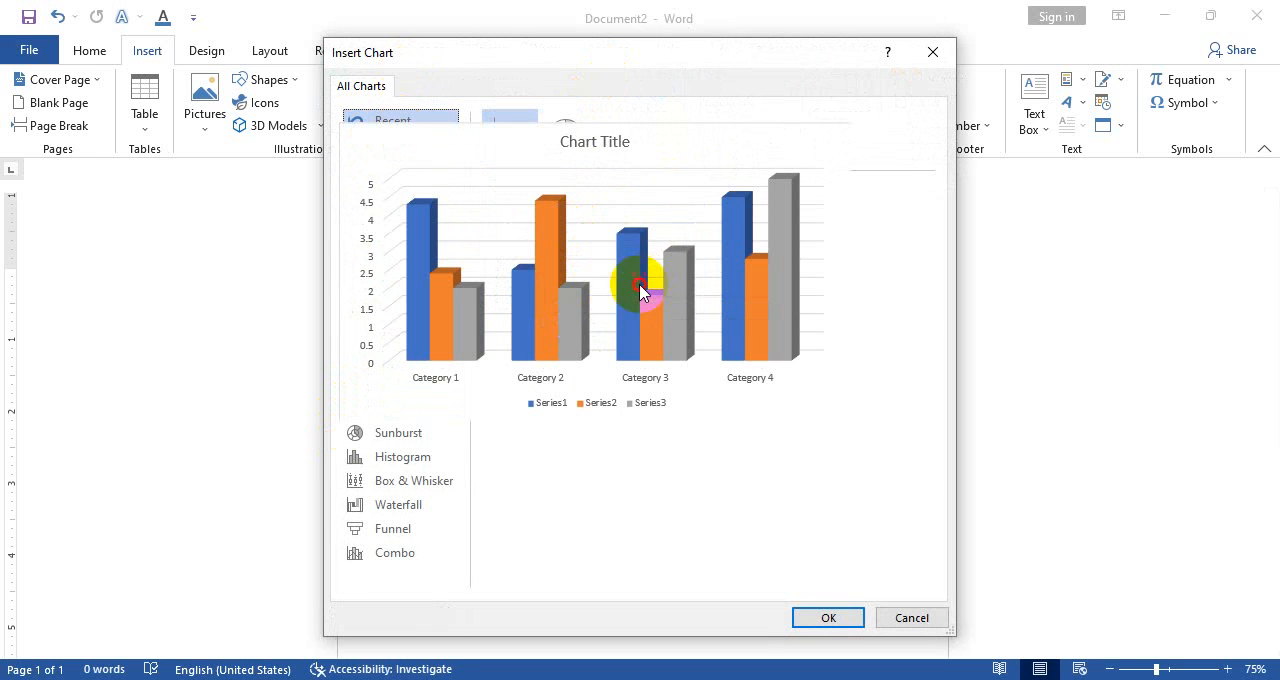
pyautogui.click(852, 624)
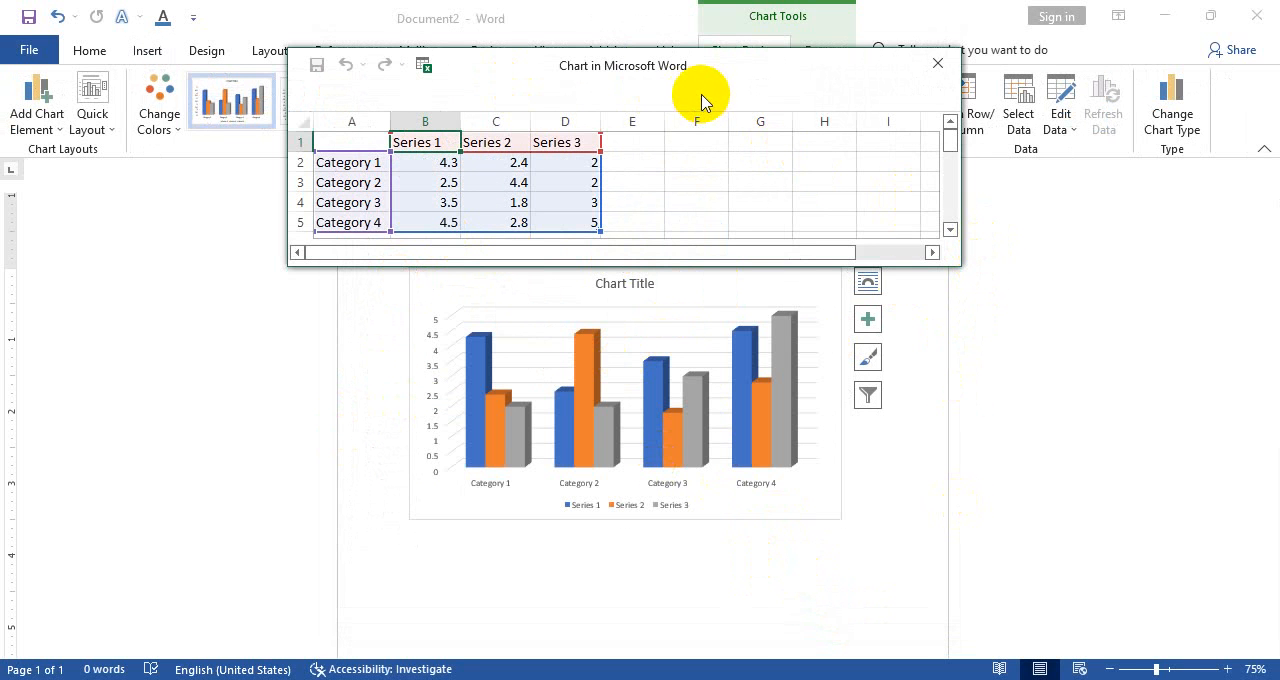
# Move the chart's data sheet window below the columns so that the chart and its data can be viewed together
pyautogui.moveTo(701, 97); pyautogui.dragTo(843, 282)
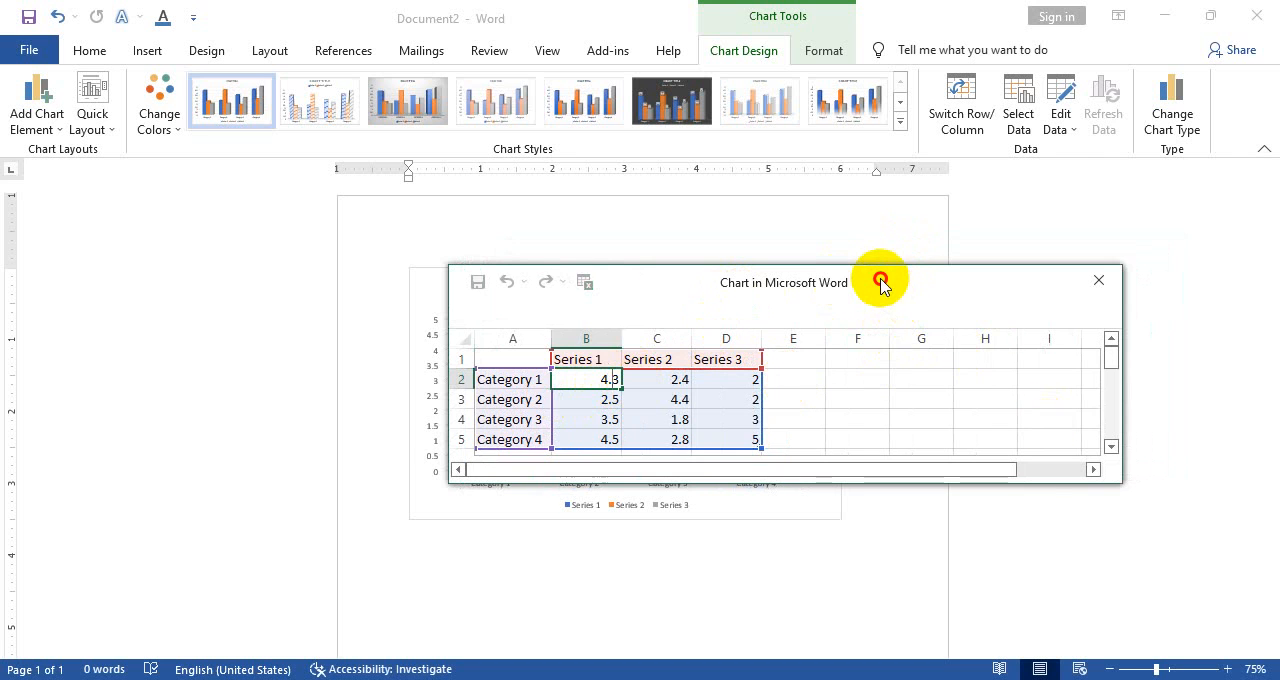
pyautogui.moveTo(880, 283); pyautogui.dragTo(778, 361)
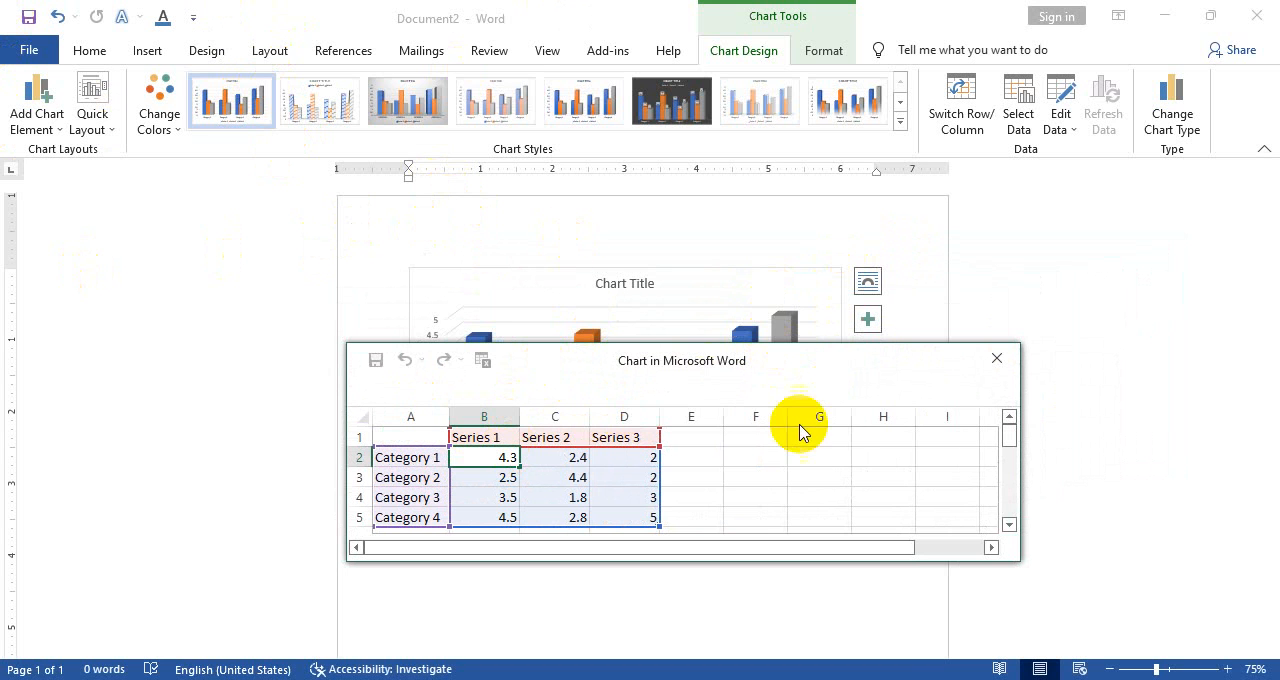
pyautogui.moveTo(621, 364); pyautogui.dragTo(651, 566)
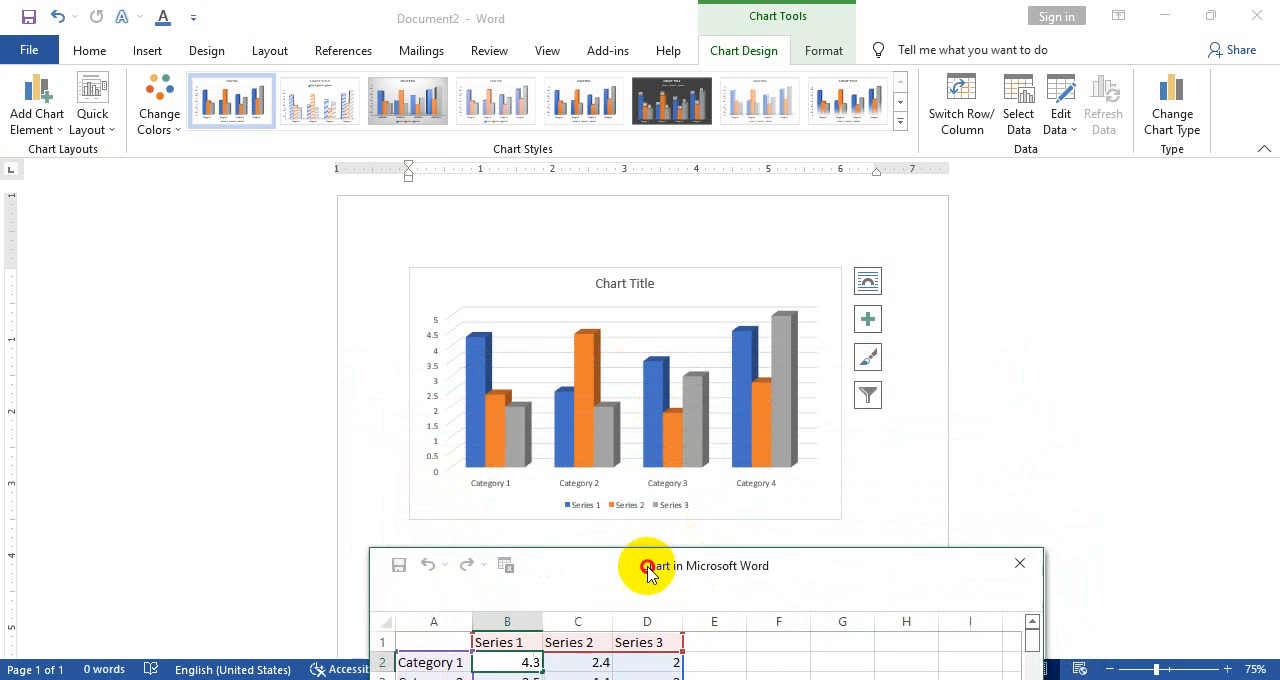
pyautogui.scroll(-2, 557, 457)
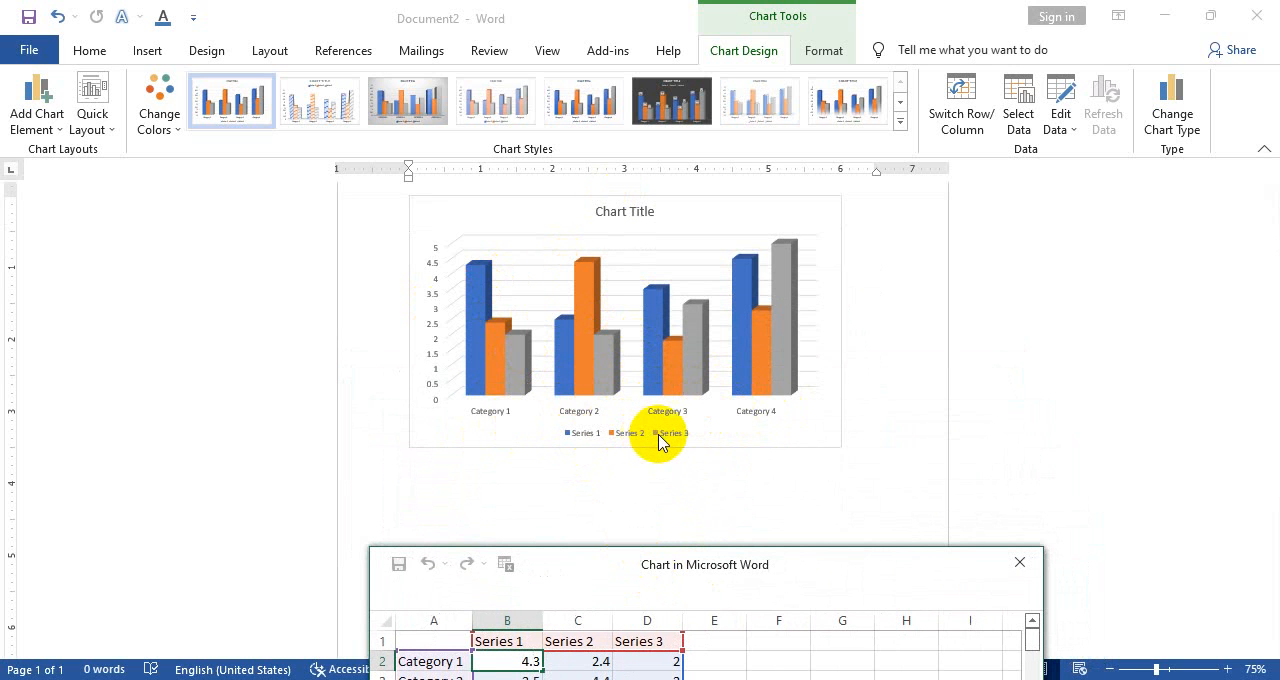
pyautogui.scroll(-3, 667, 442)
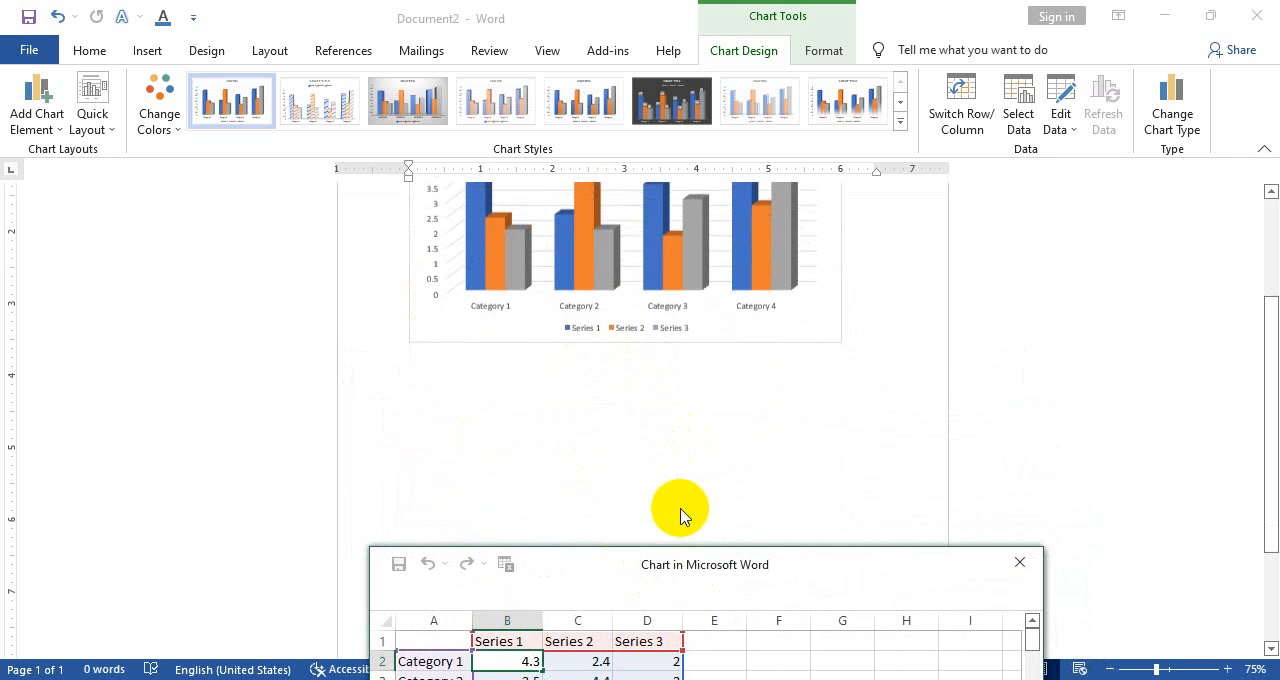
pyautogui.moveTo(683, 566); pyautogui.dragTo(688, 420)
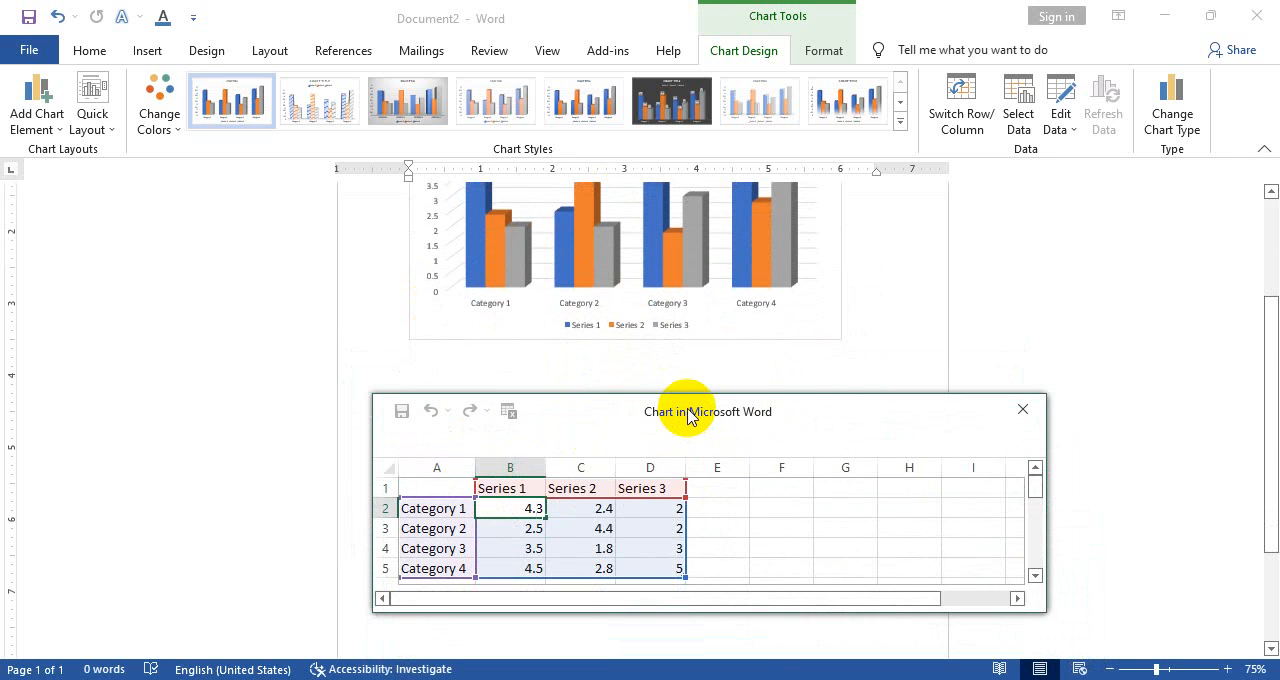
pyautogui.scroll(2, 657, 300)
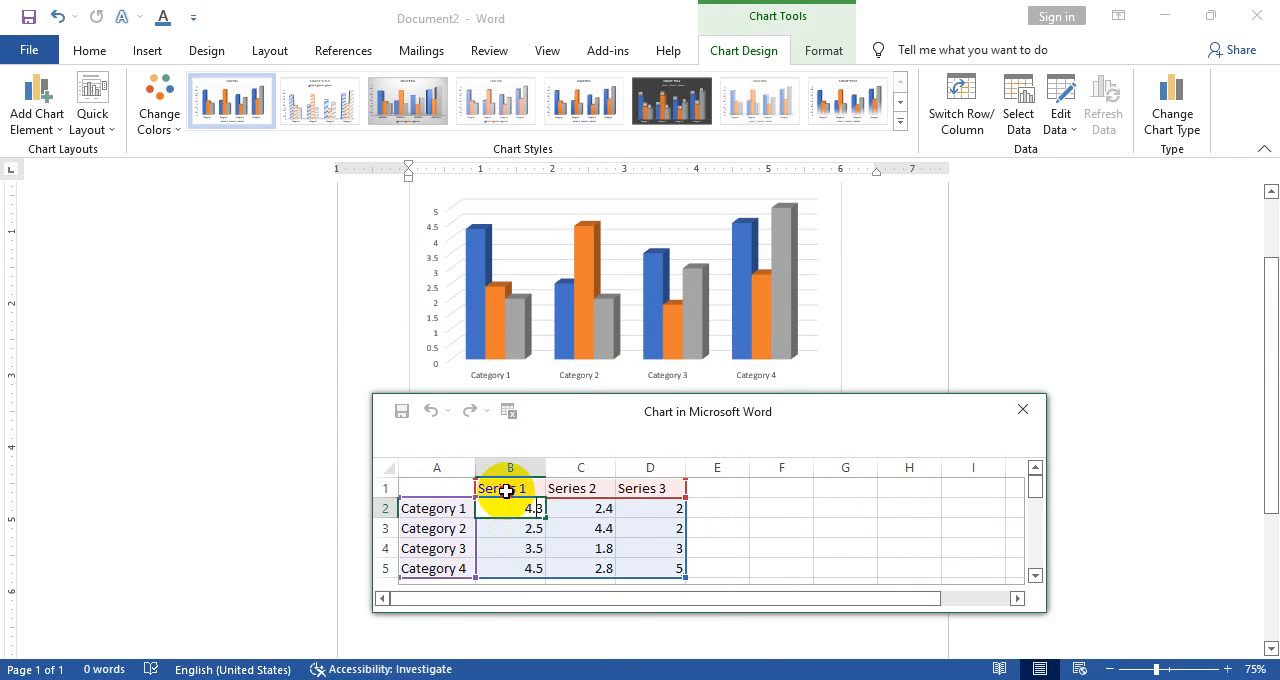
# In the chart data, rename Series 1 as Dhaka and Series 2 as Noakhali
pyautogui.click(512, 488)
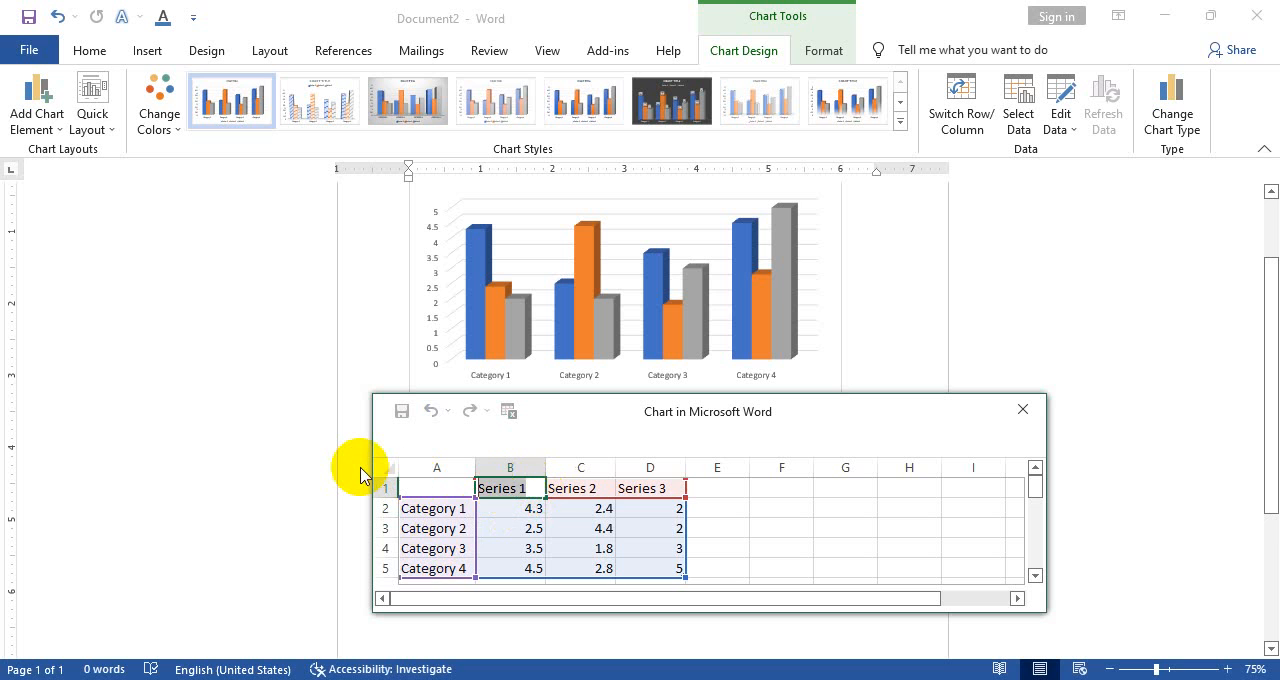
pyautogui.write('d')
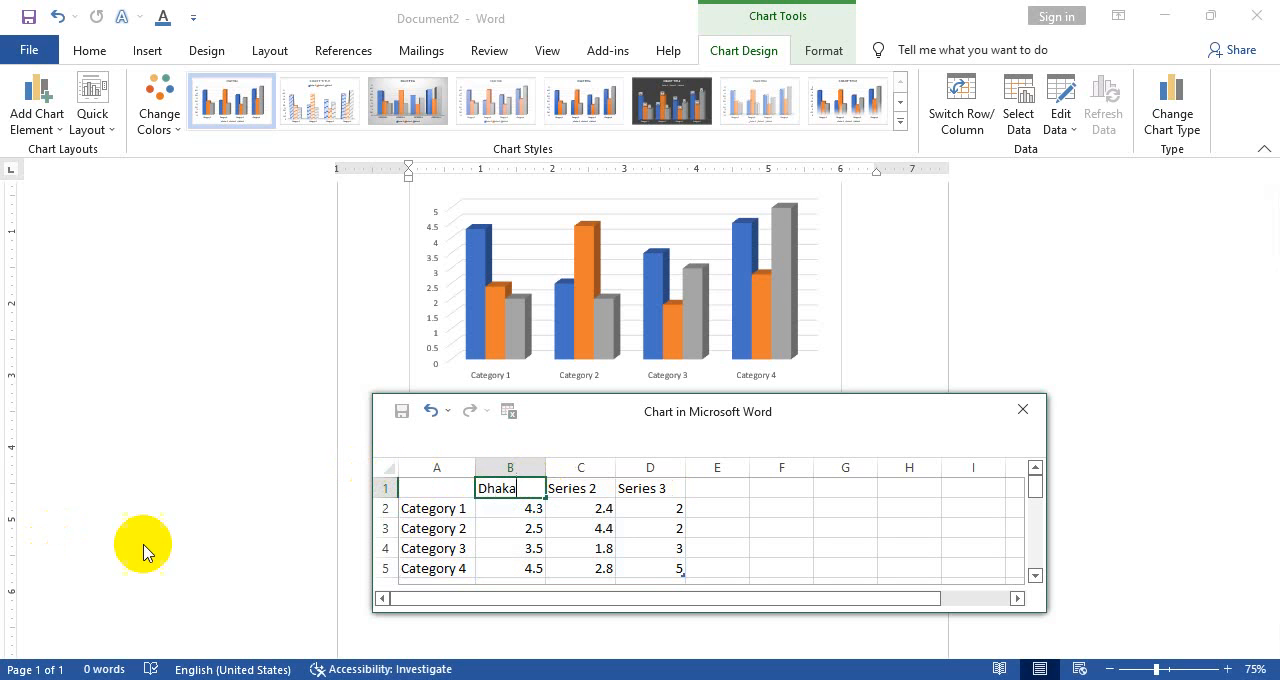
pyautogui.click(575, 490)
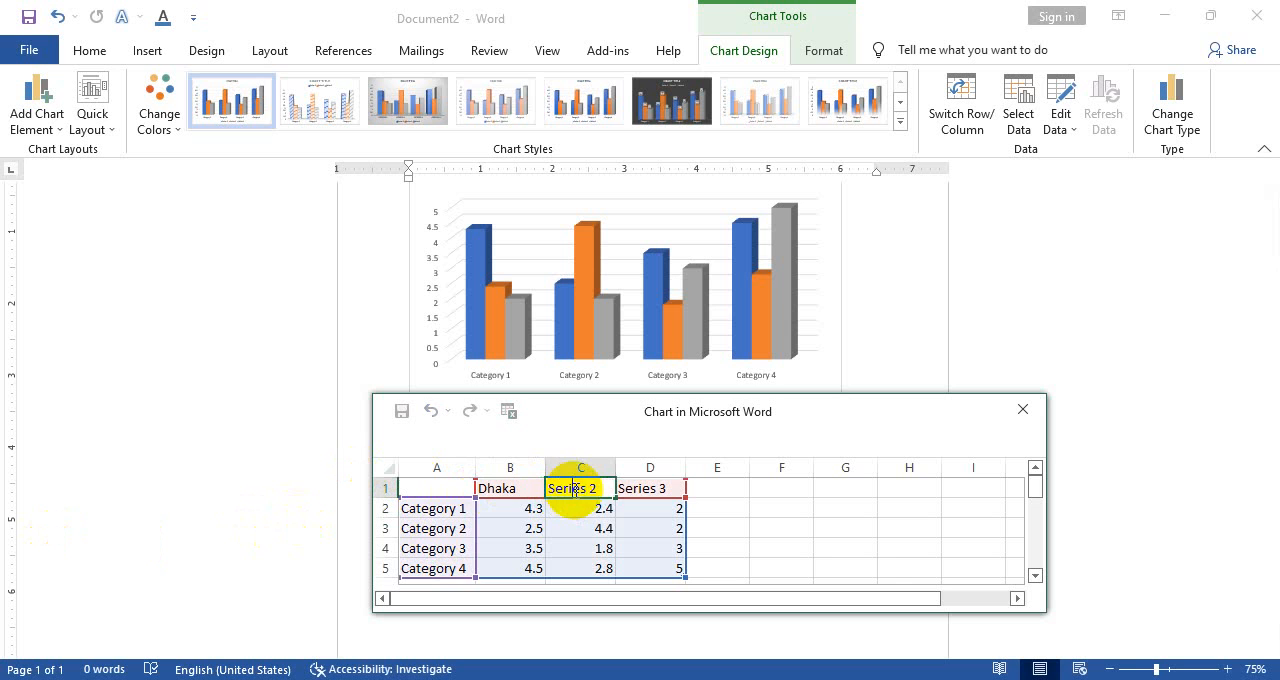
pyautogui.moveTo(605, 487); pyautogui.dragTo(390, 484)
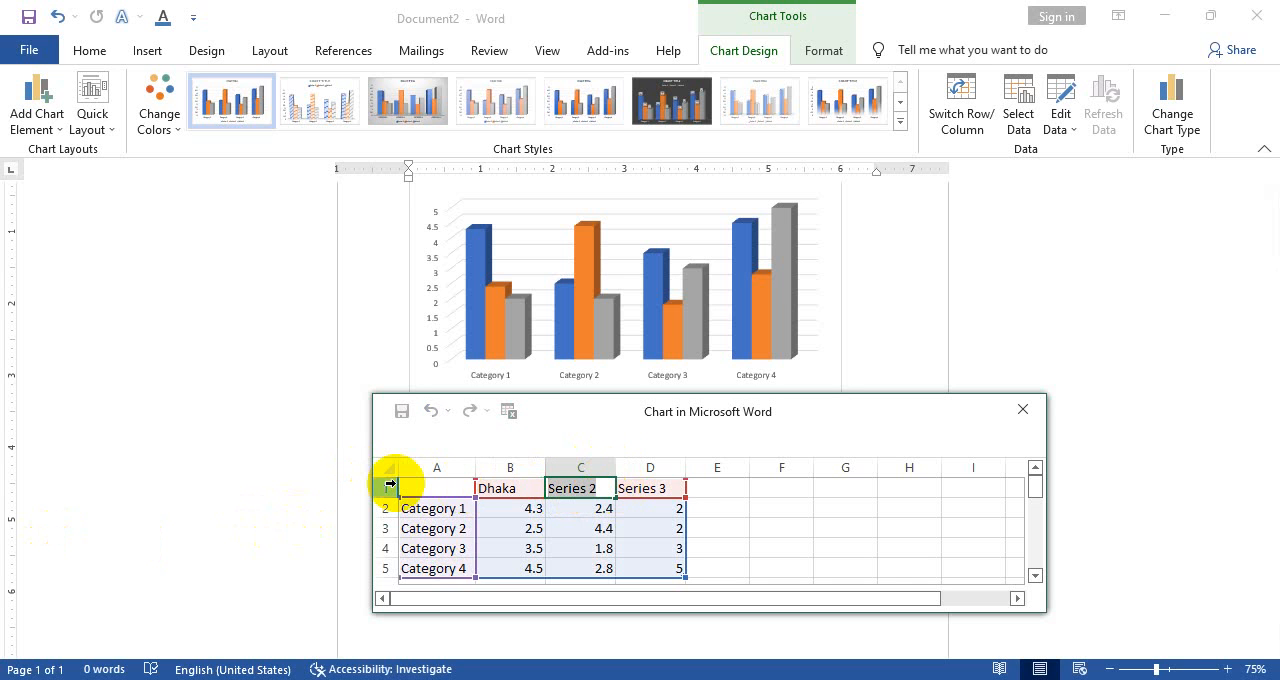
pyautogui.write('Cu')
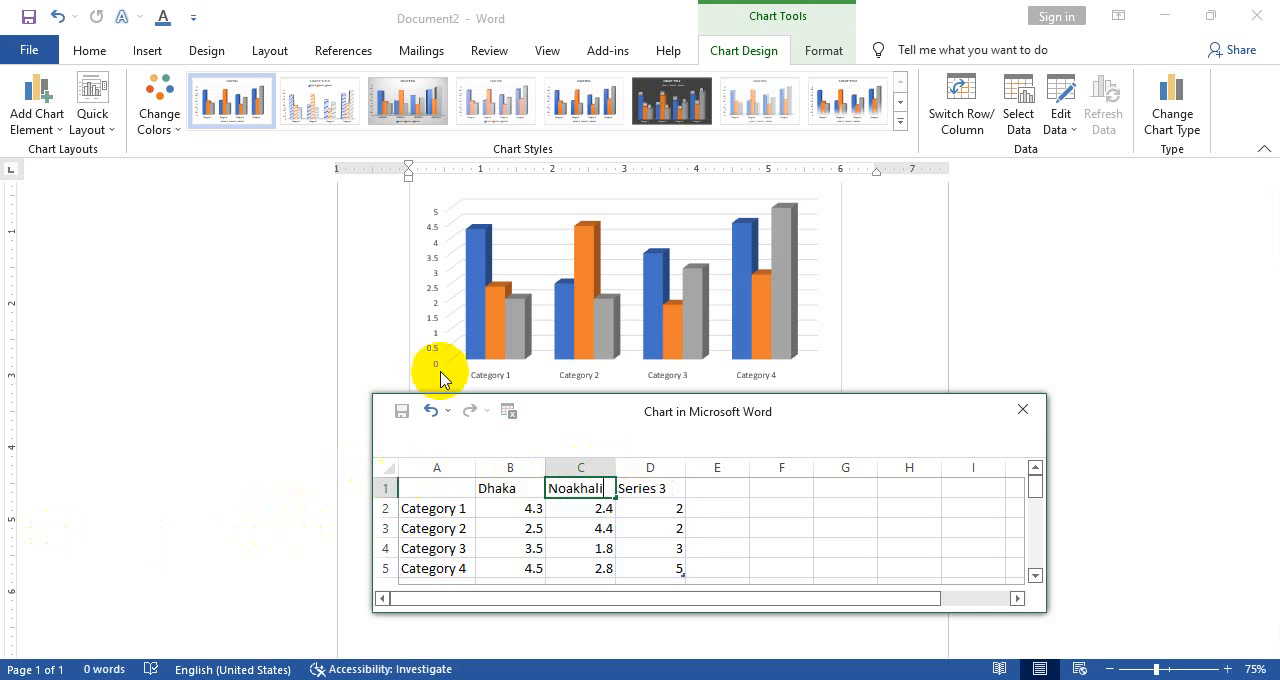
# In the chart data, rename Series 3 as Barisal
pyautogui.click(670, 488)
pyautogui.moveTo(670, 488); pyautogui.dragTo(458, 486)
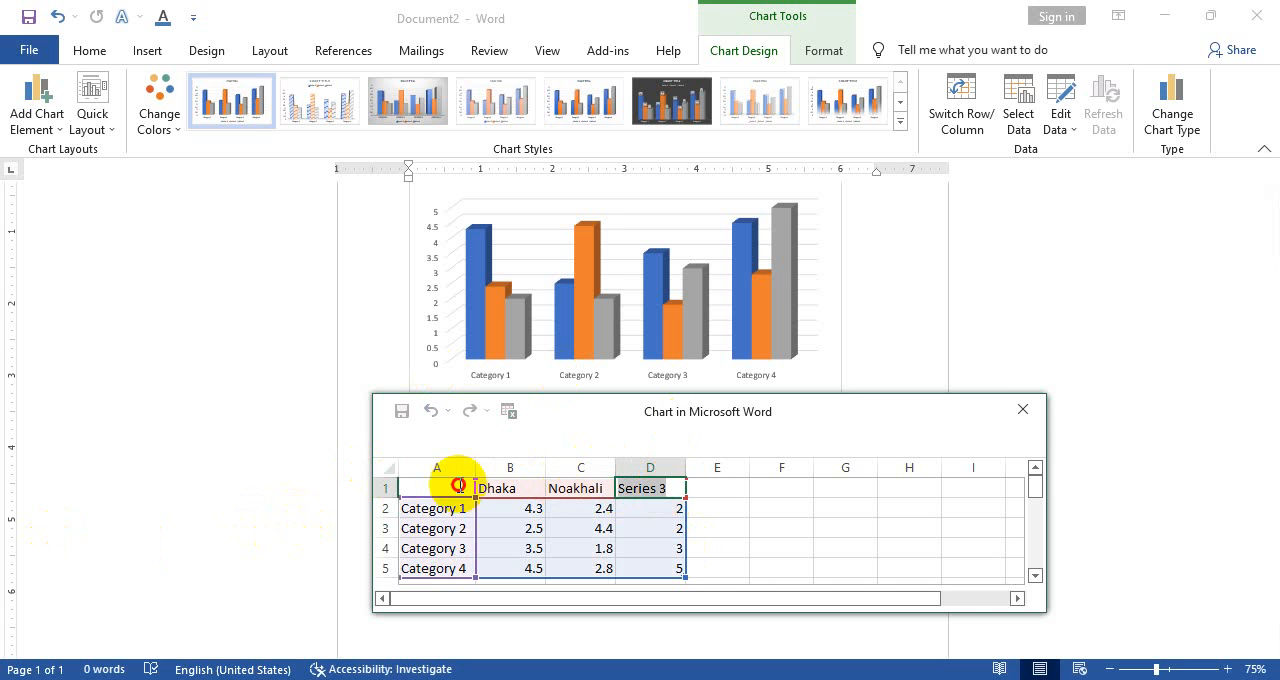
pyautogui.write('Barisal')
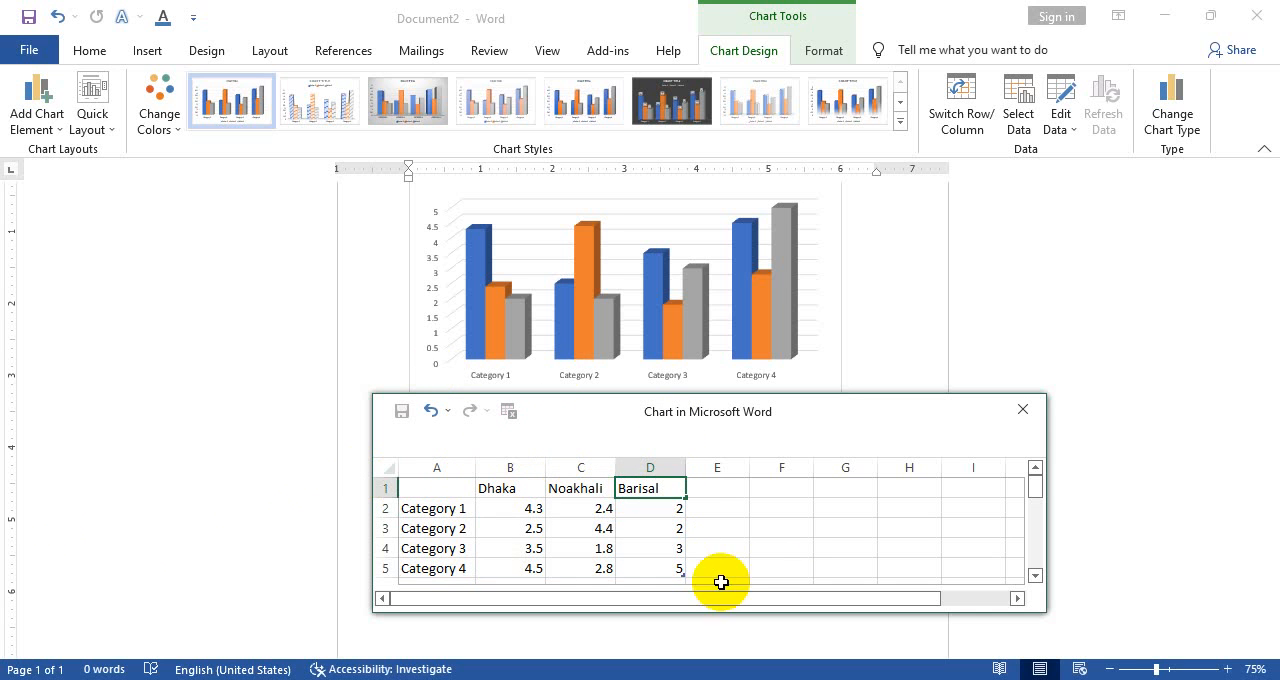
pyautogui.click(781, 548)
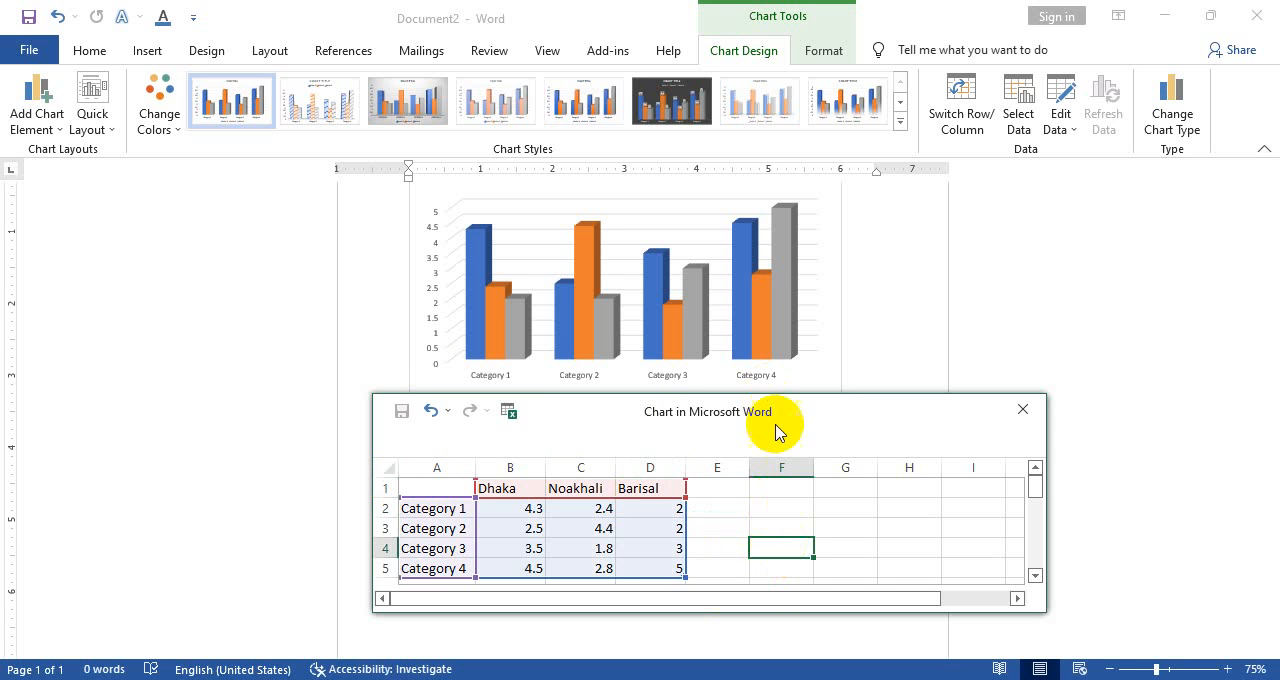
# Move the chart's data sheet window further down to uncover the chart, and examine its columns, categories and legend
pyautogui.moveTo(699, 403); pyautogui.dragTo(722, 493)
pyautogui.keyDown('ctrl'); pyautogui.scroll(4, 612, 405); pyautogui.keyUp('ctrl')
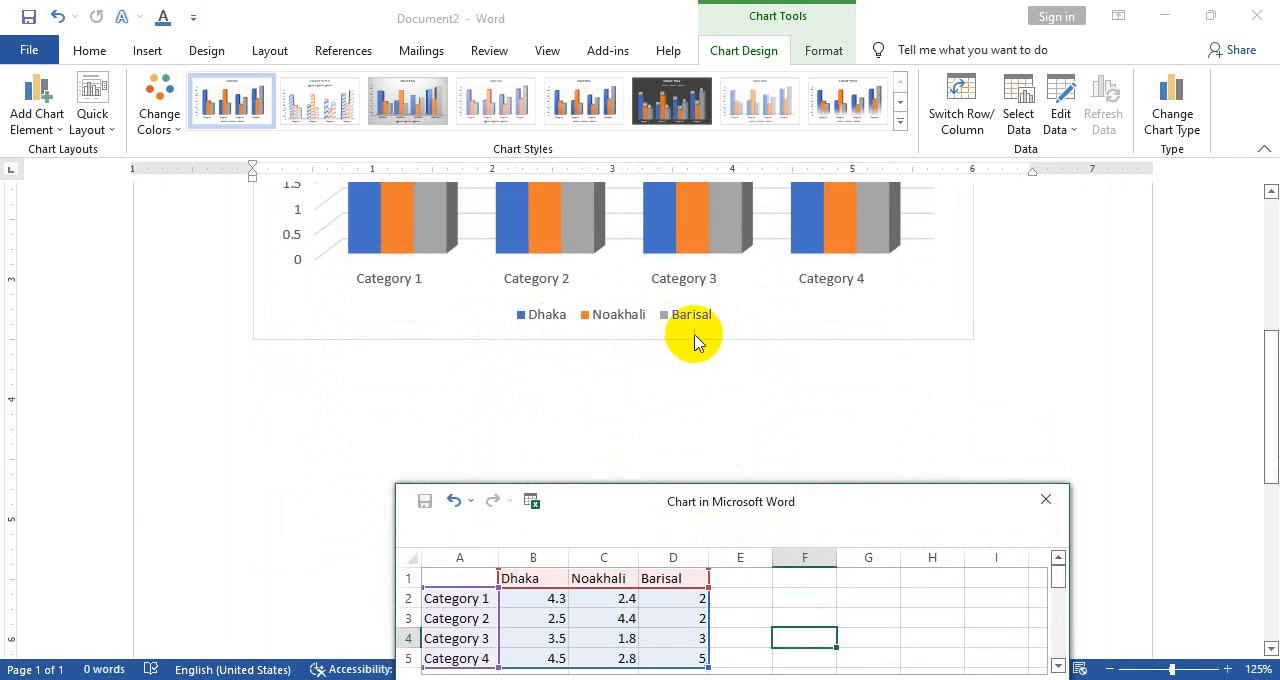
pyautogui.scroll(4, 712, 341)
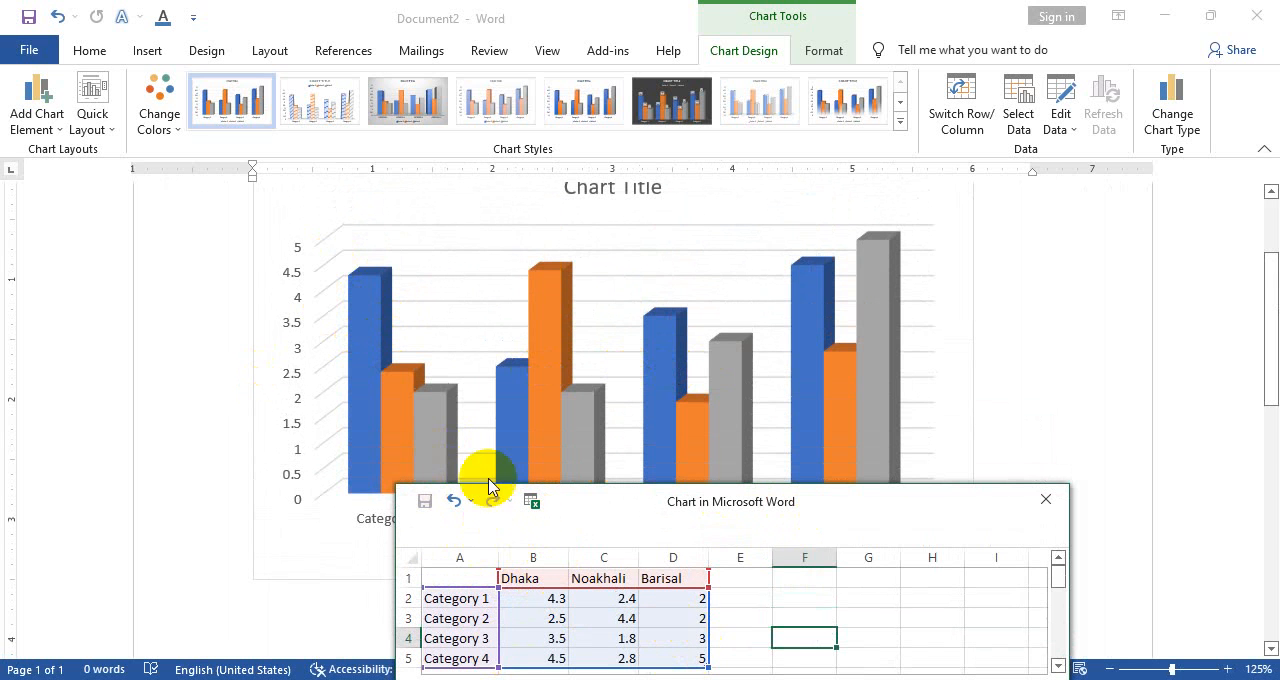
pyautogui.scroll(-3, 420, 485)
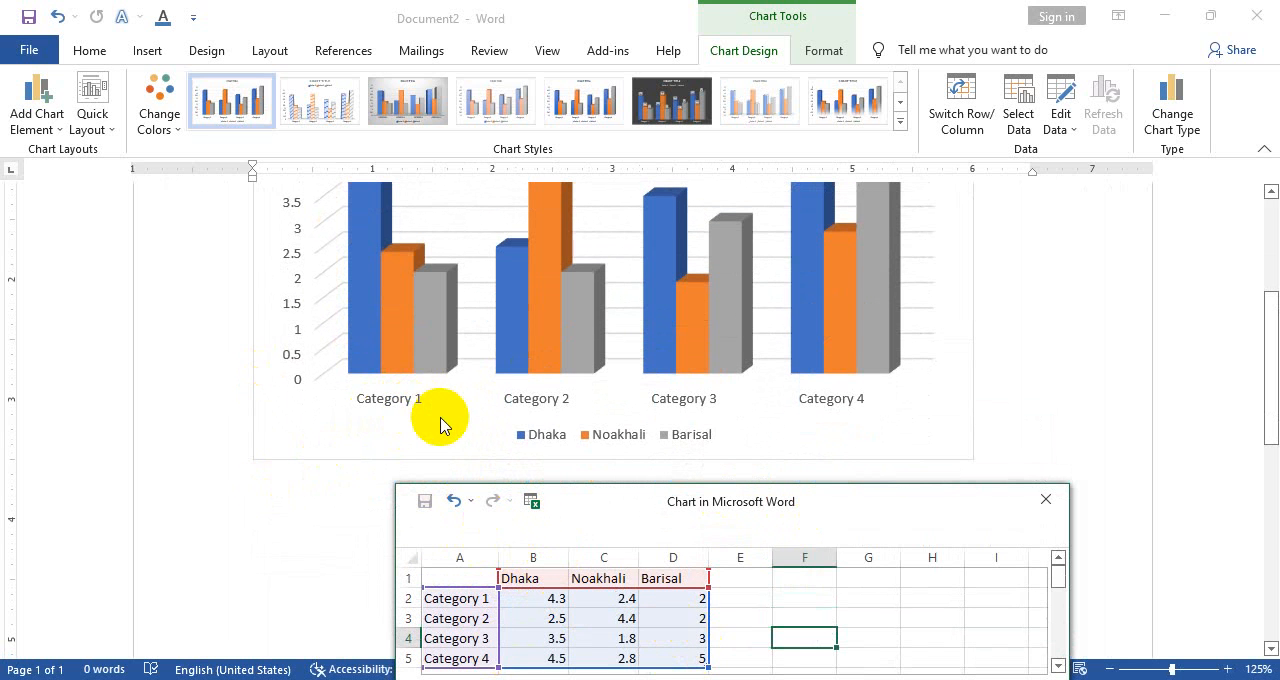
pyautogui.scroll(5, 430, 400)
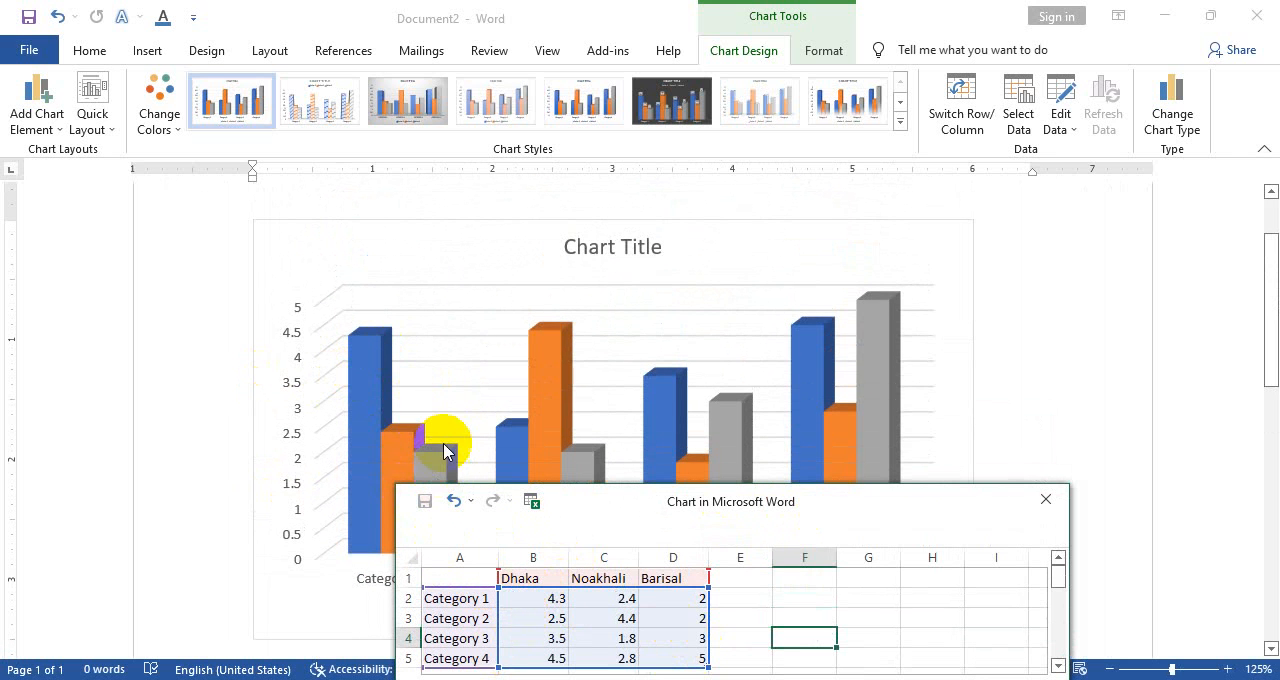
pyautogui.scroll(-3, 445, 440)
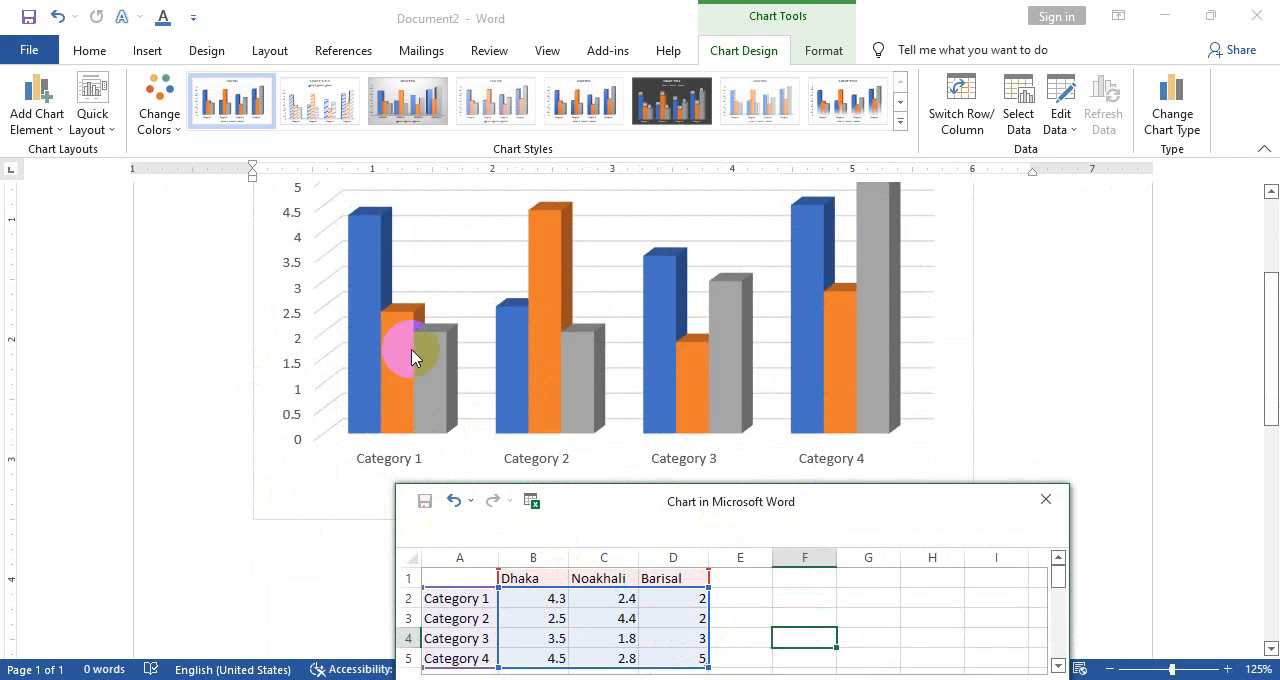
# Set the Category 1 value for Dhaka to 5 in the chart data
pyautogui.click(535, 600)
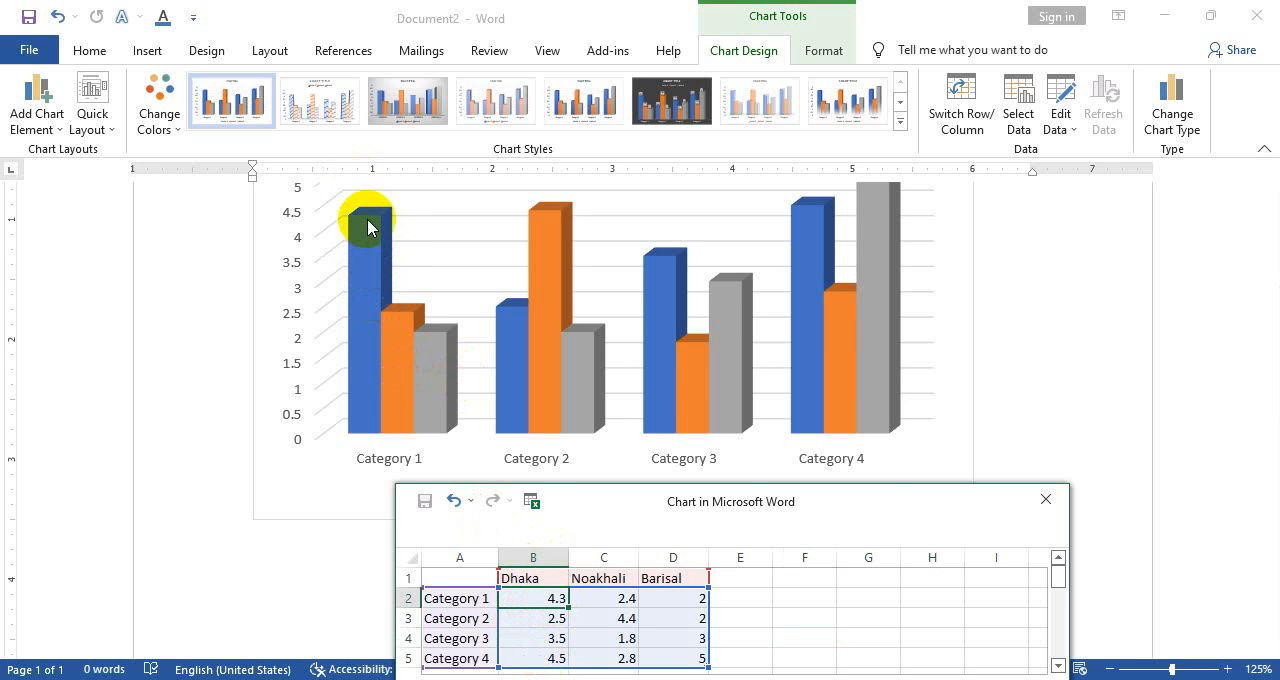
pyautogui.scroll(1, 379, 231)
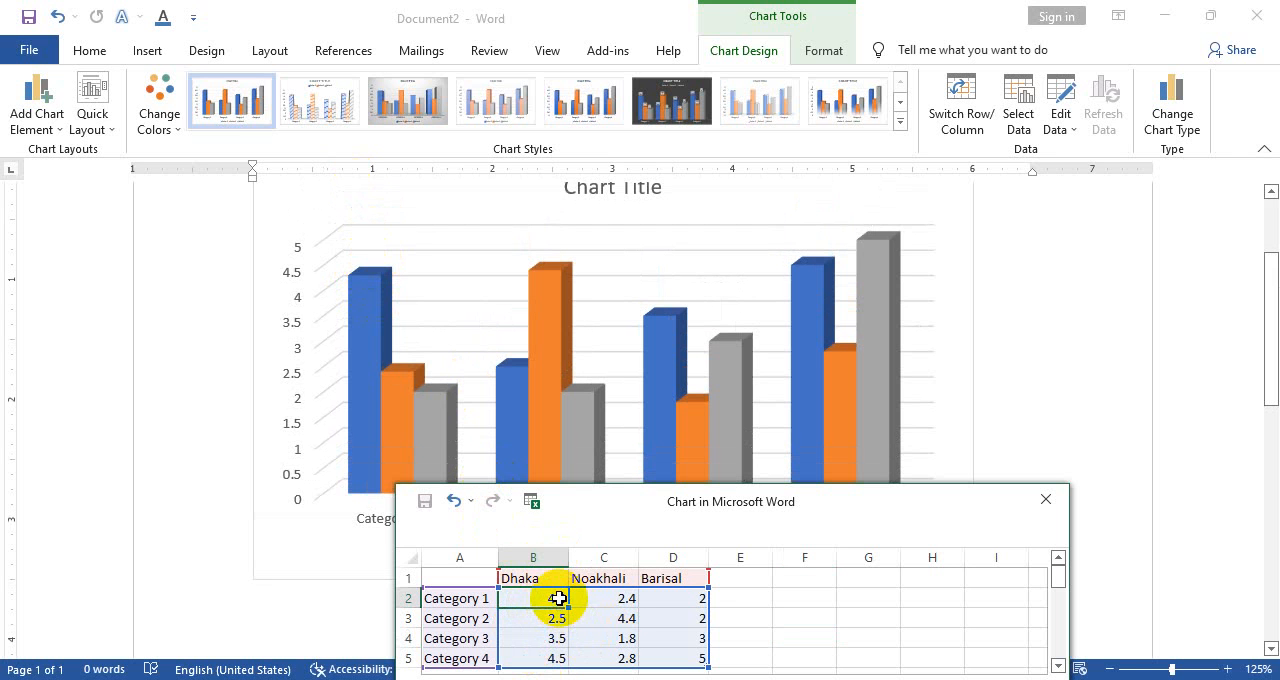
pyautogui.write('15')
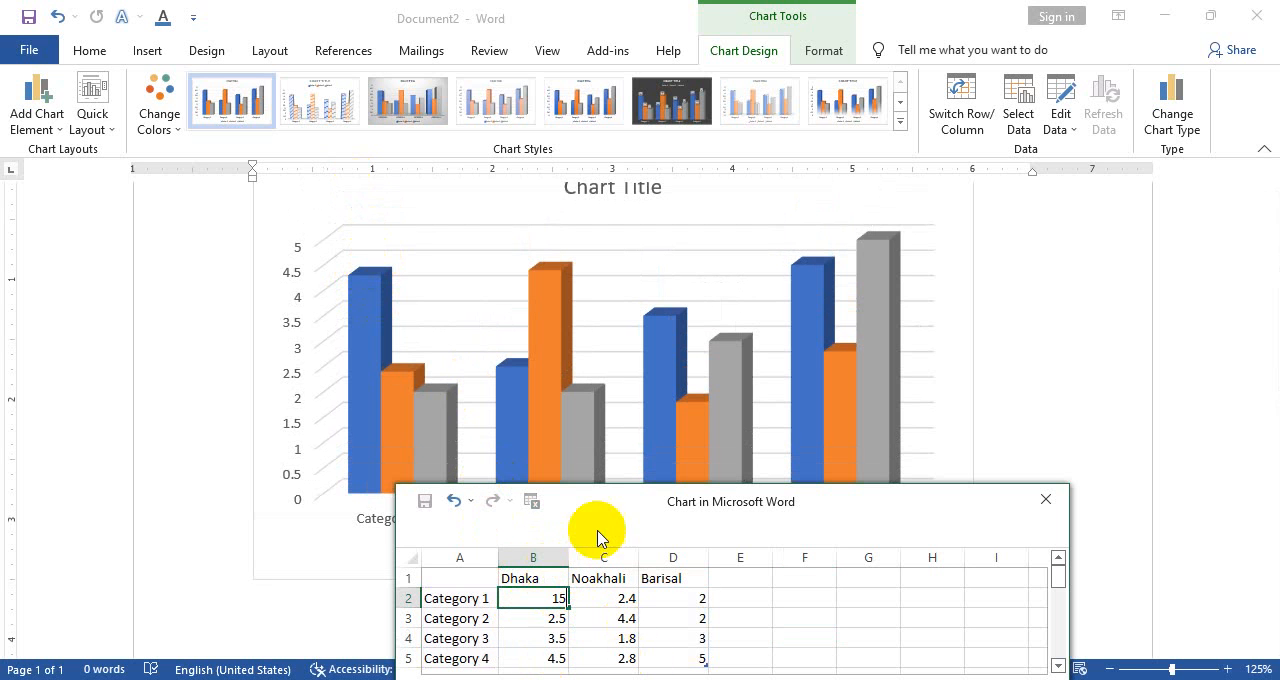
pyautogui.click(559, 598)
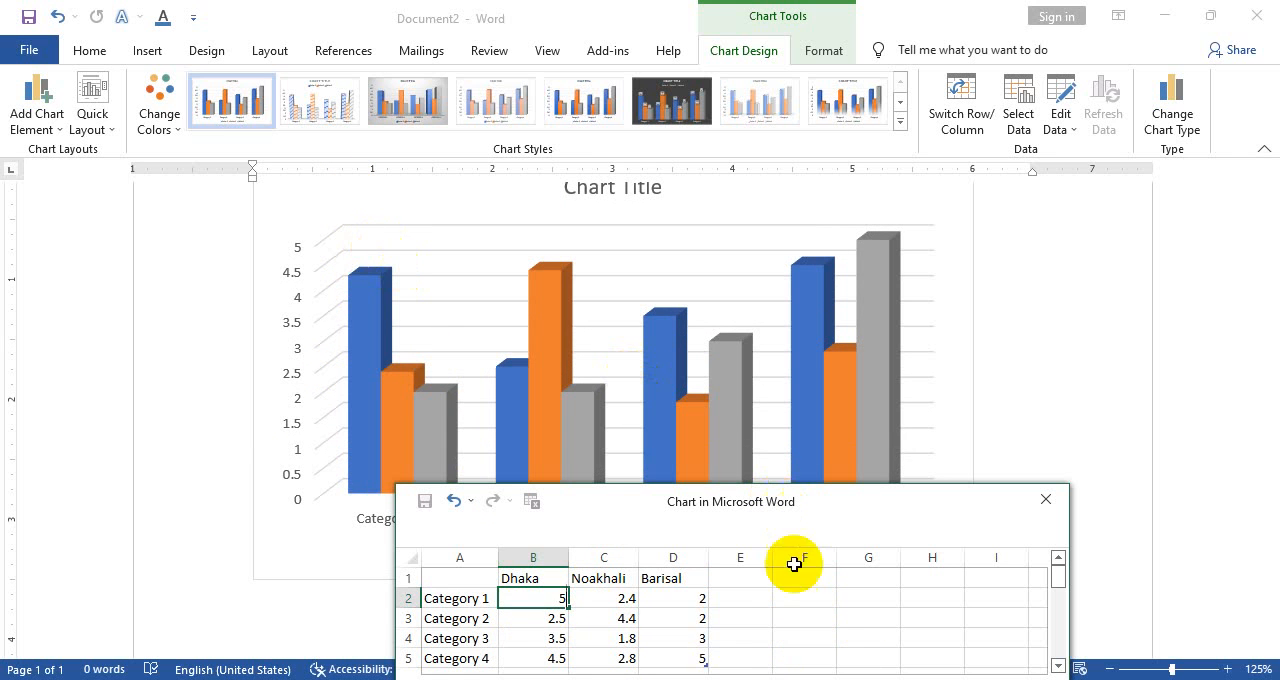
pyautogui.click(815, 619)
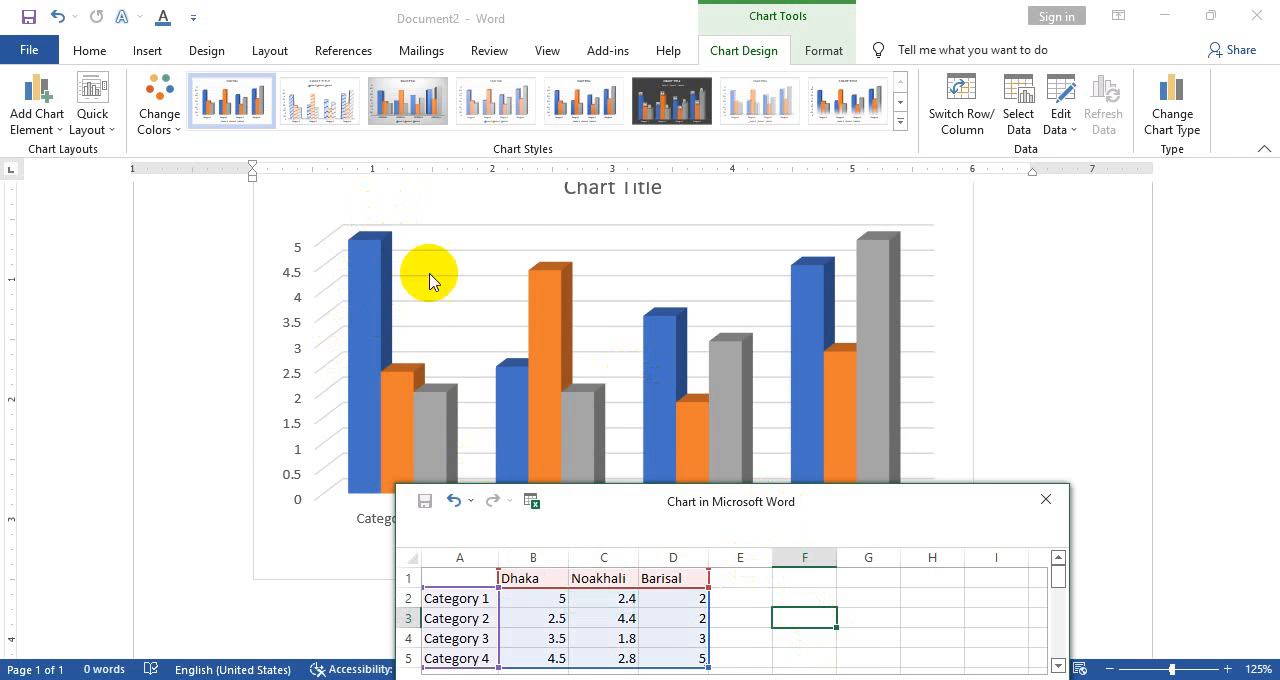
# Review the updated chart's columns against its value axis, categories and legend
pyautogui.scroll(-2, 528, 268)
pyautogui.scroll(1, 540, 345)
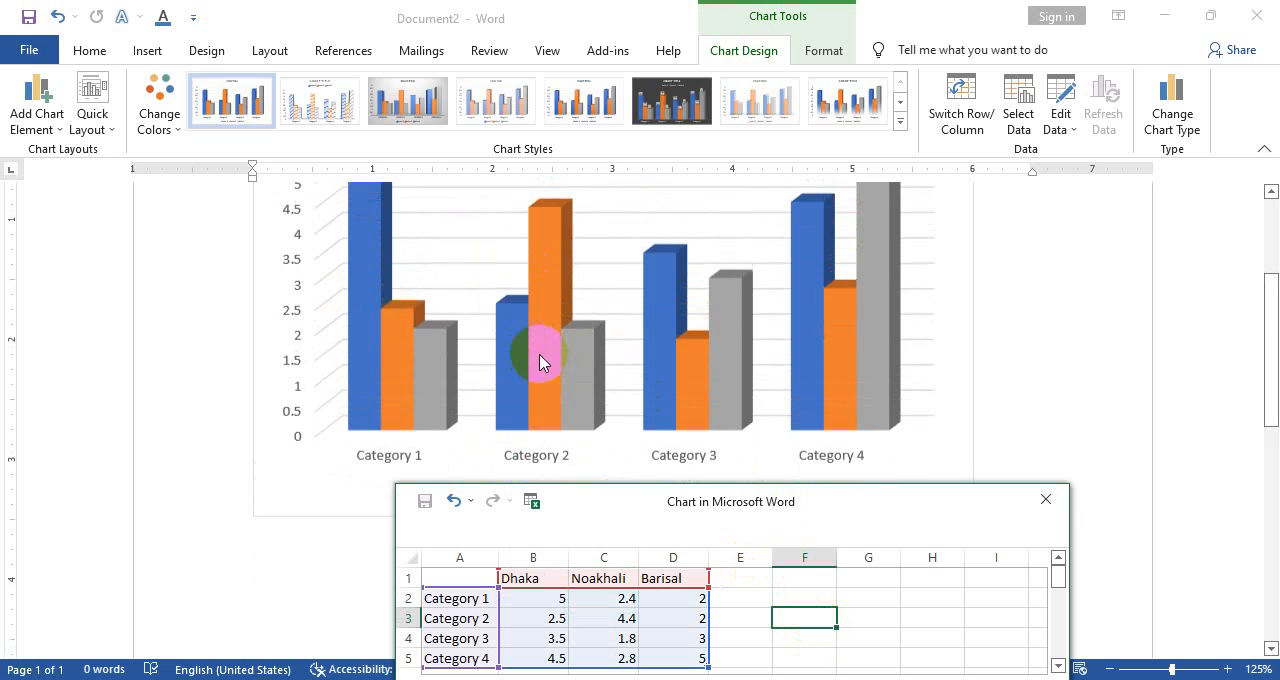
pyautogui.scroll(1, 548, 400)
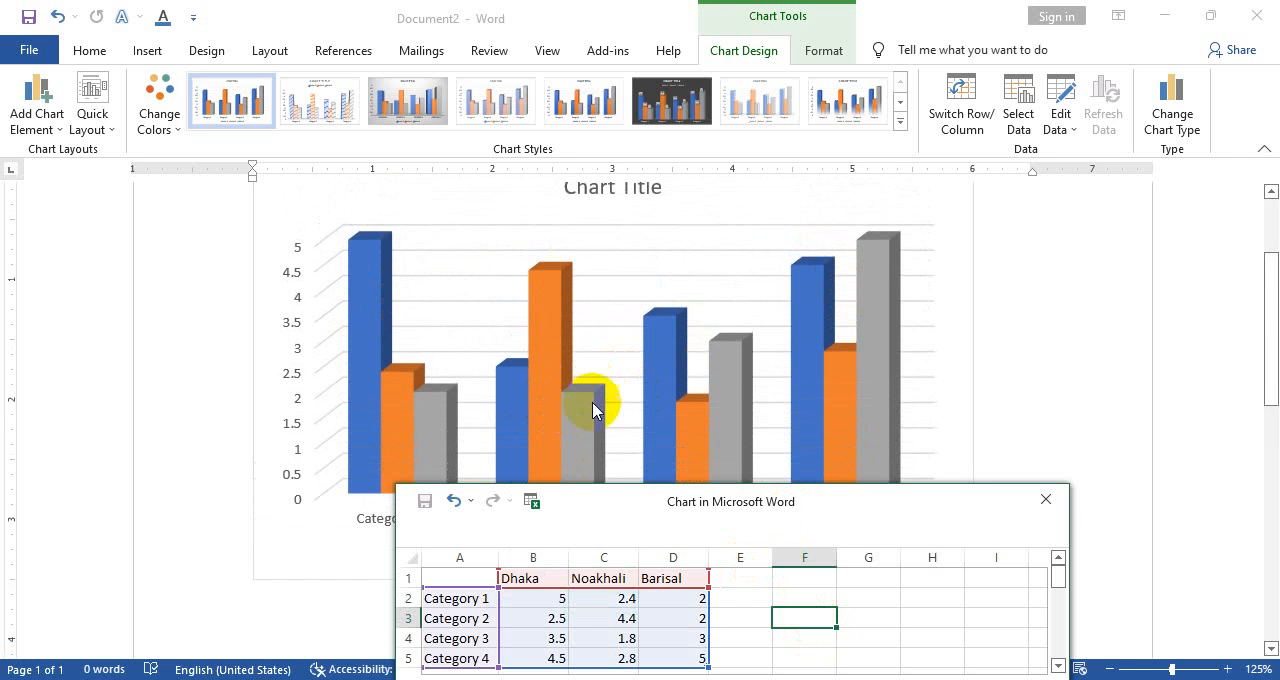
pyautogui.click(566, 431)
pyautogui.scroll(-2, 575, 418)
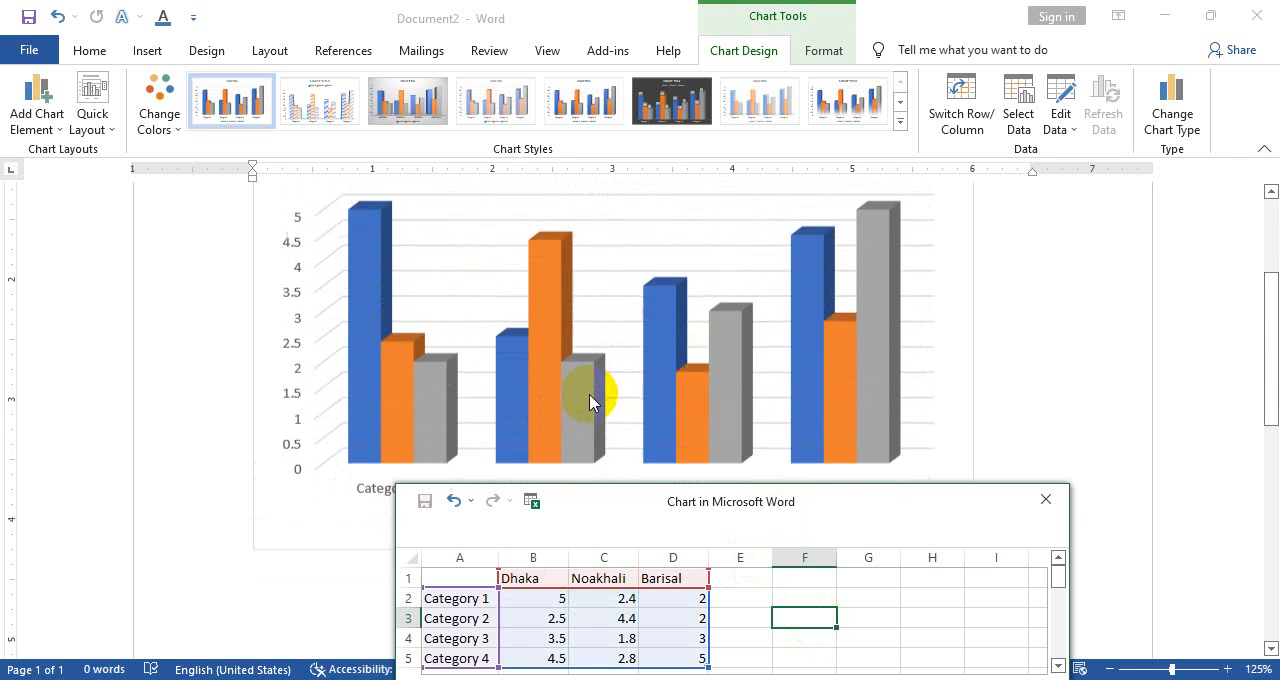
pyautogui.click(573, 308)
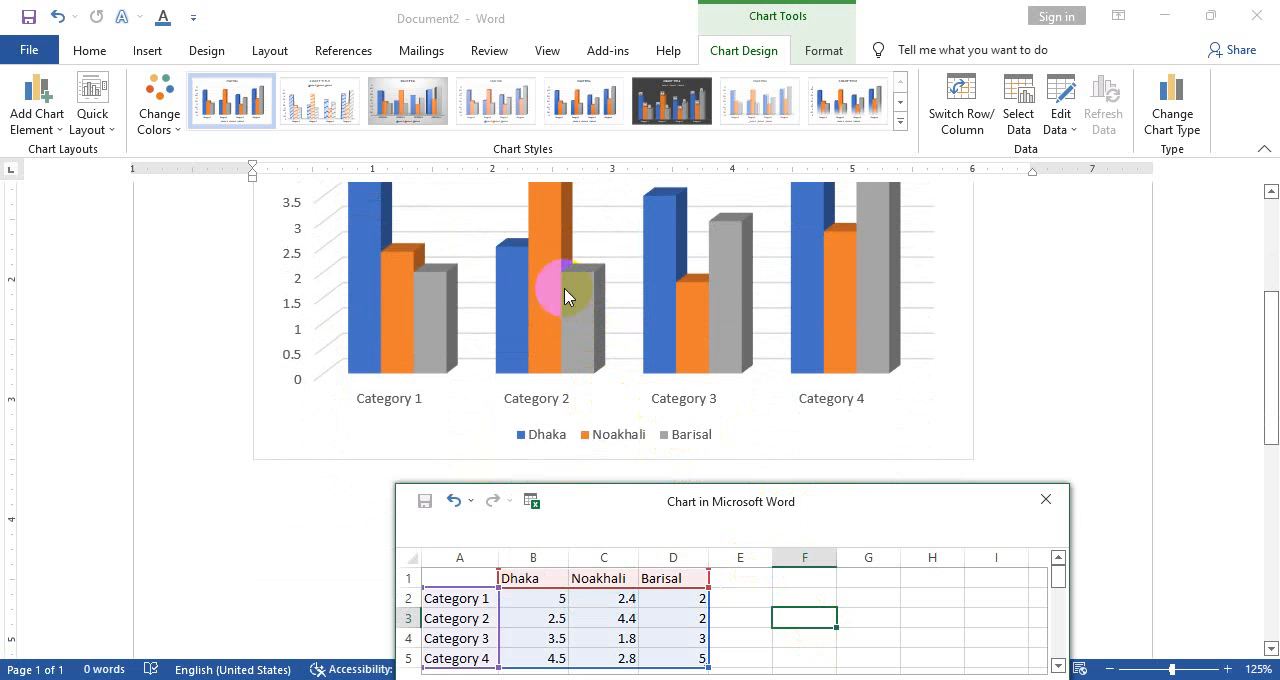
pyautogui.click(521, 286)
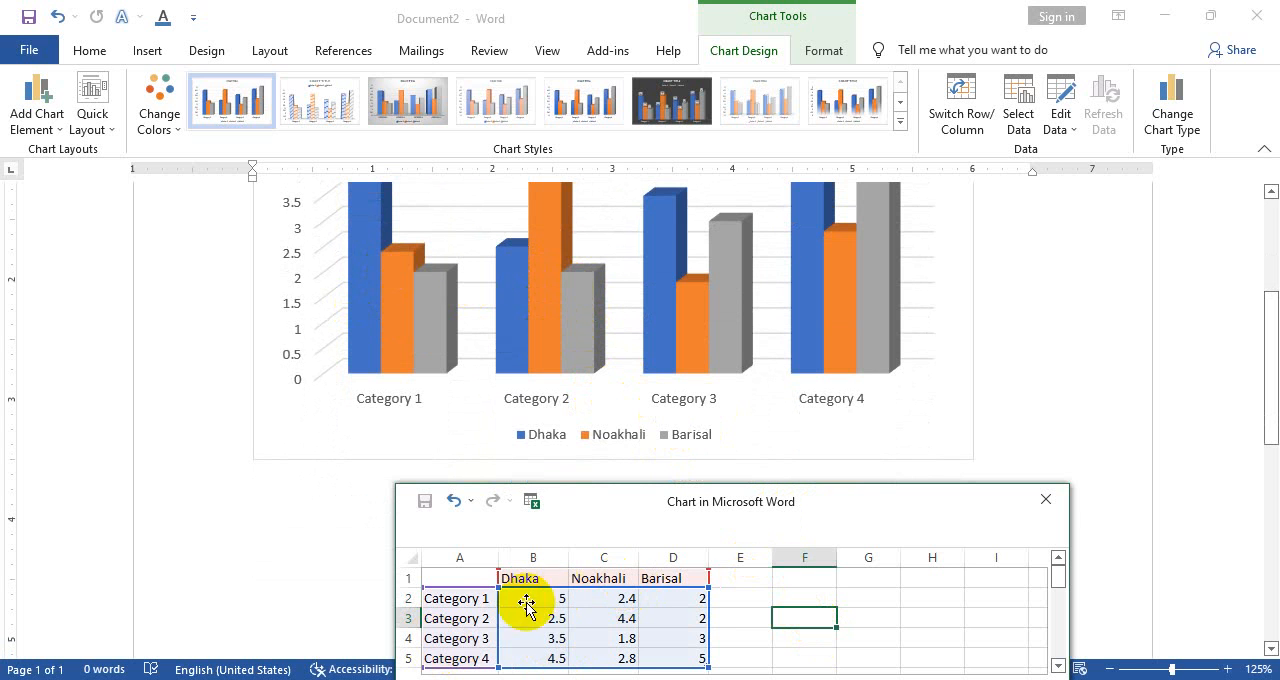
# Set the Category 3 value for Barisal to 4 in the chart data
pyautogui.click(695, 640)
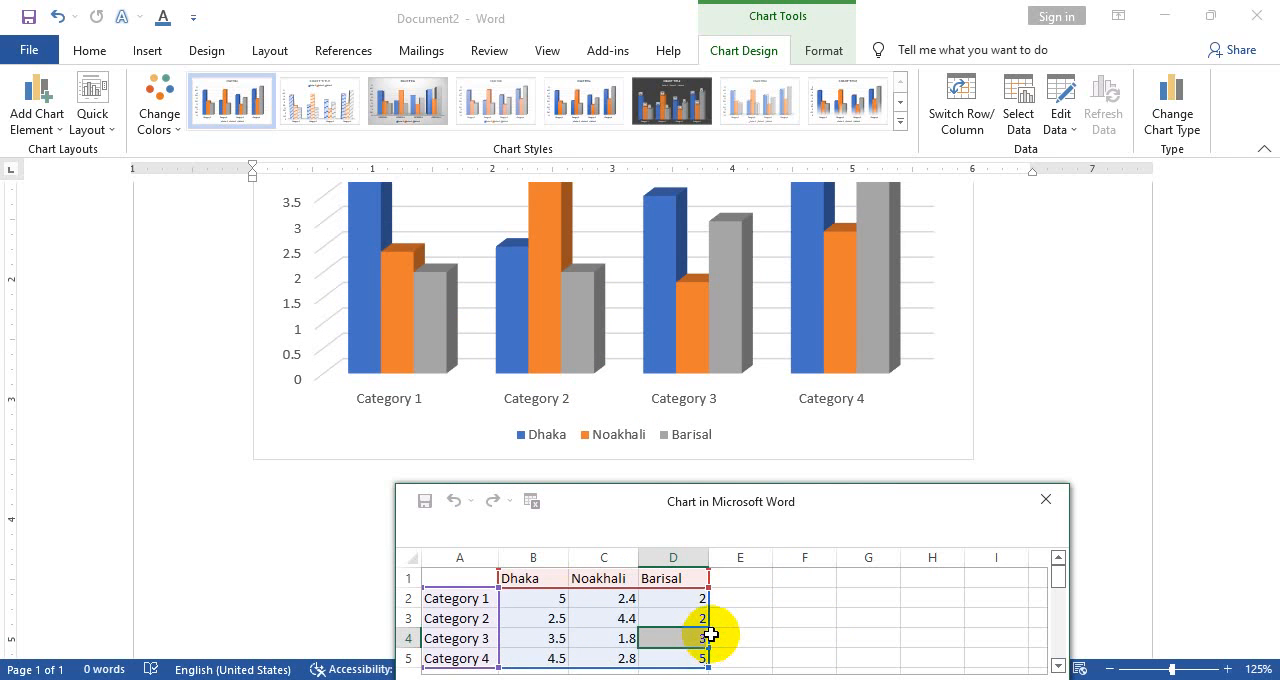
pyautogui.write('4')
pyautogui.scroll(-1, 613, 402)
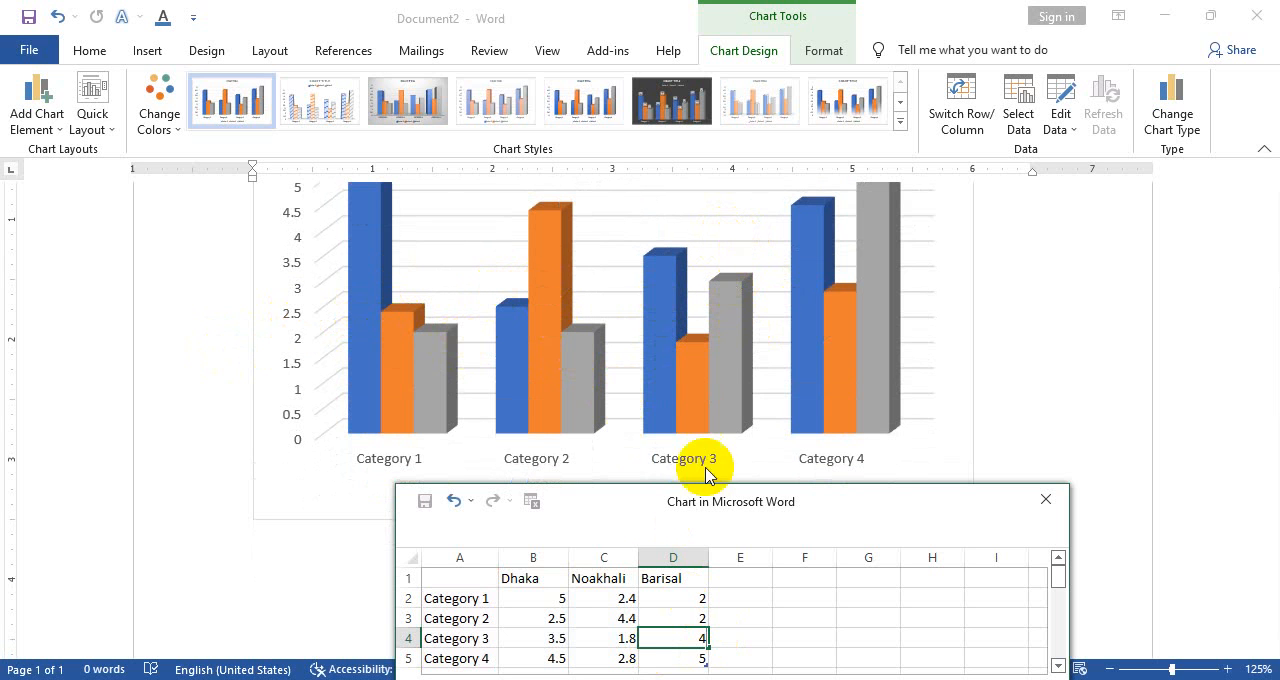
pyautogui.click(894, 590)
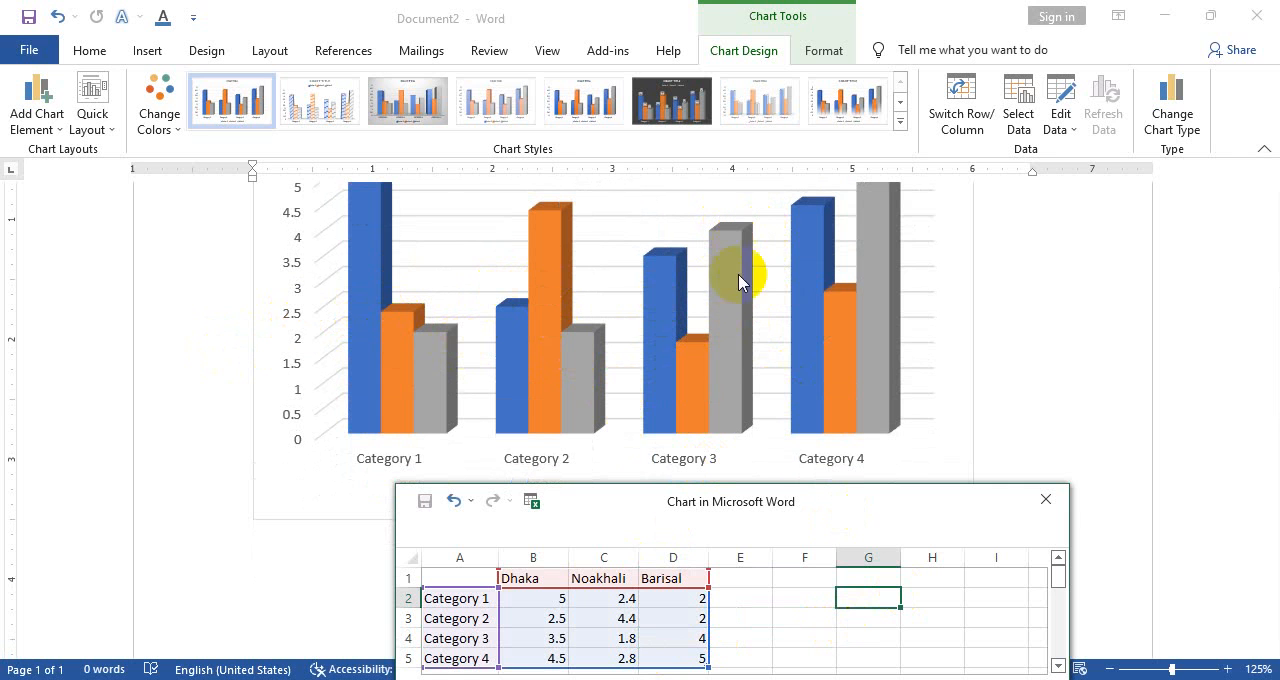
# Close the chart's data sheet and apply the chart style with columns fading to white and value labels above them
pyautogui.scroll(-2, 656, 580)
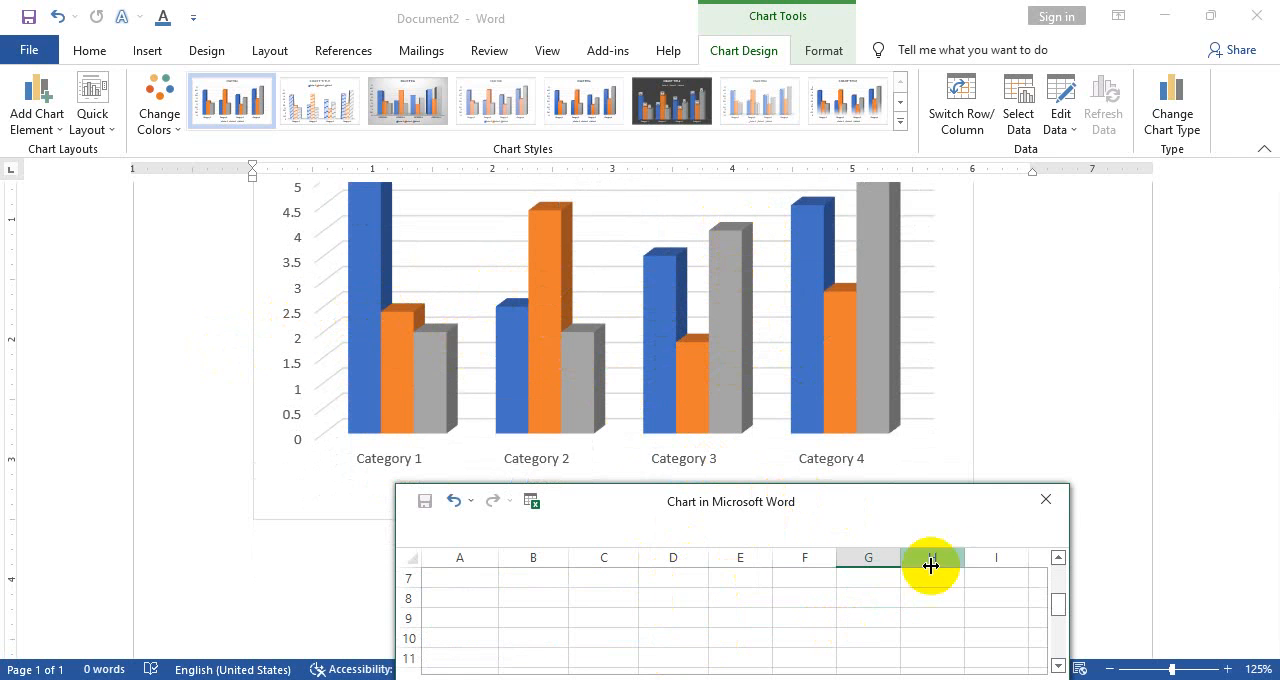
pyautogui.click(1046, 499)
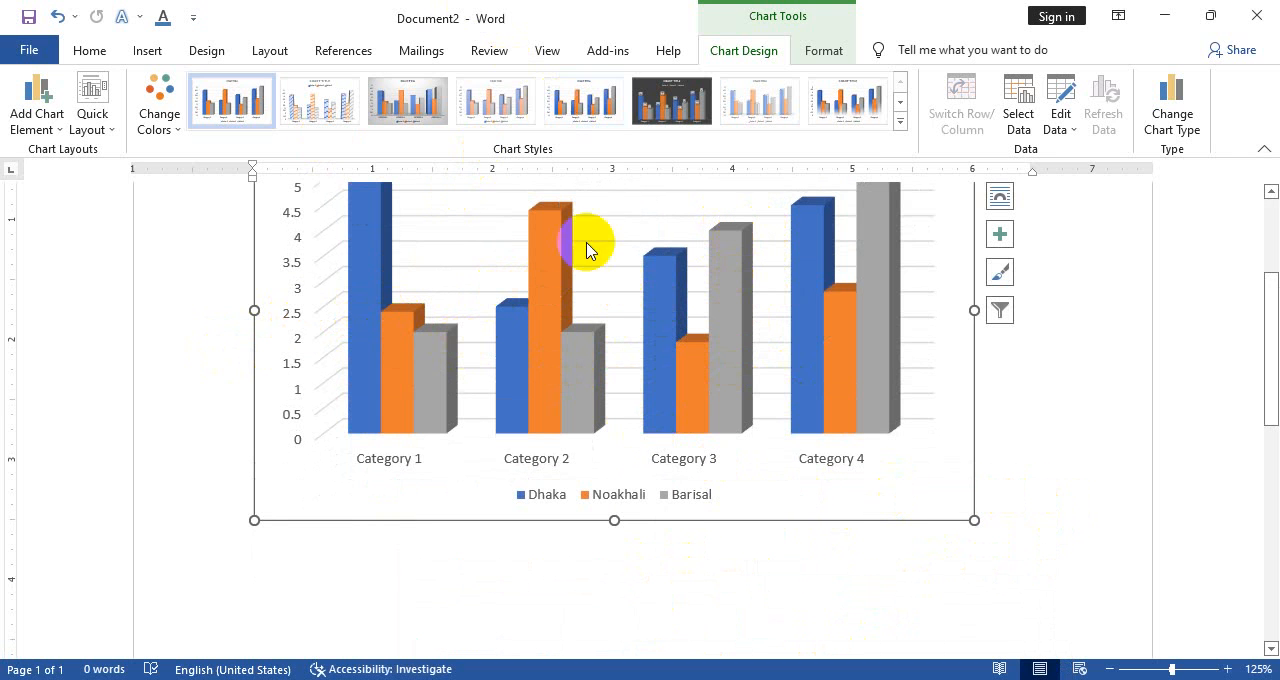
pyautogui.click(509, 100)
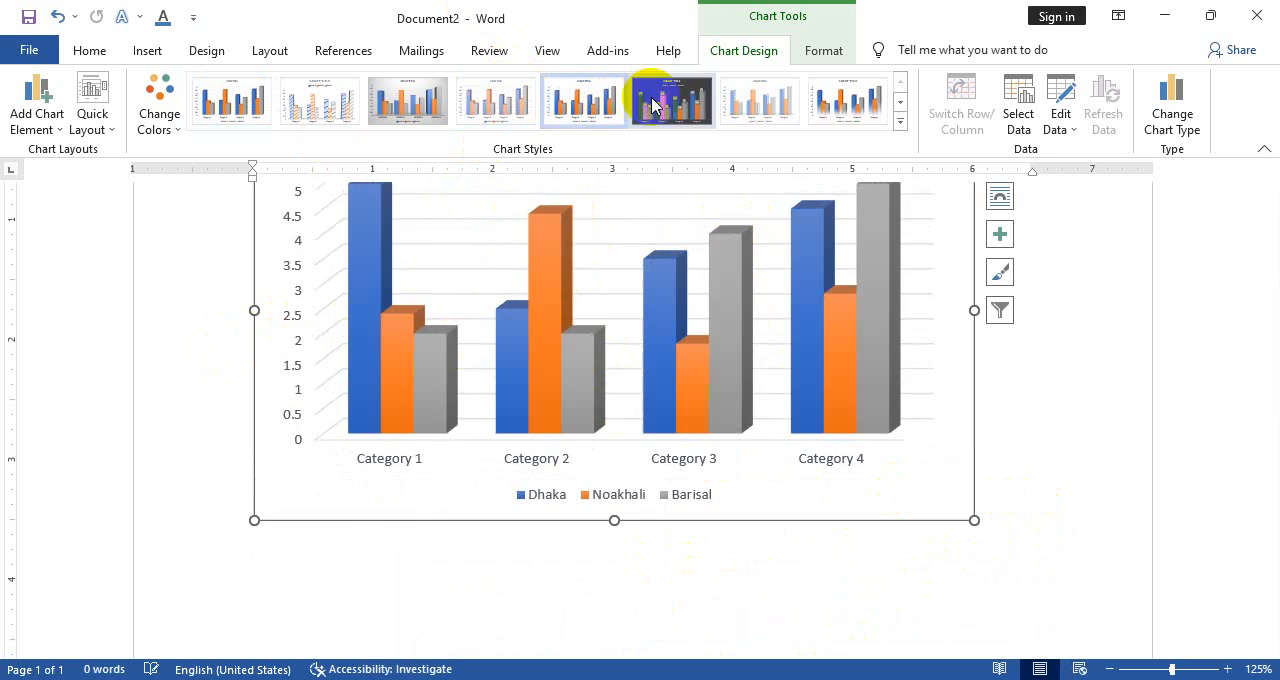
pyautogui.click(820, 100)
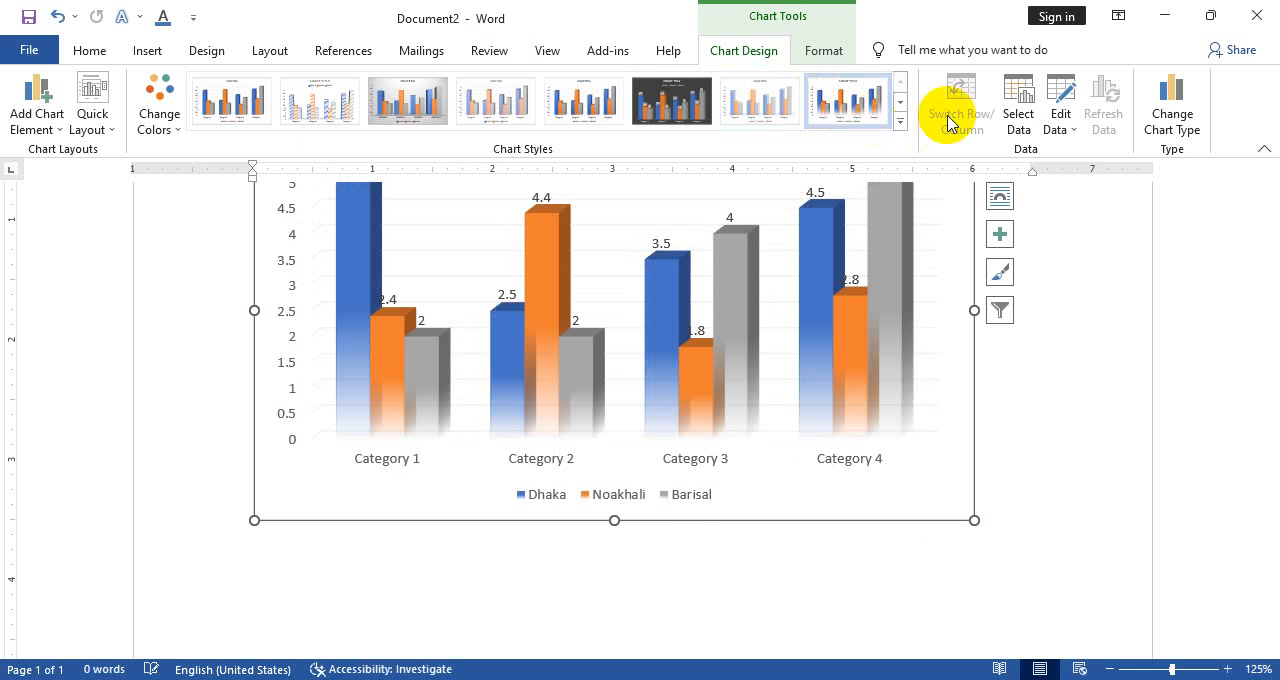
# Open the chart's data source selection and turn the Dhaka, Noakhali and Barisal series off and back on
pyautogui.click(1022, 146)
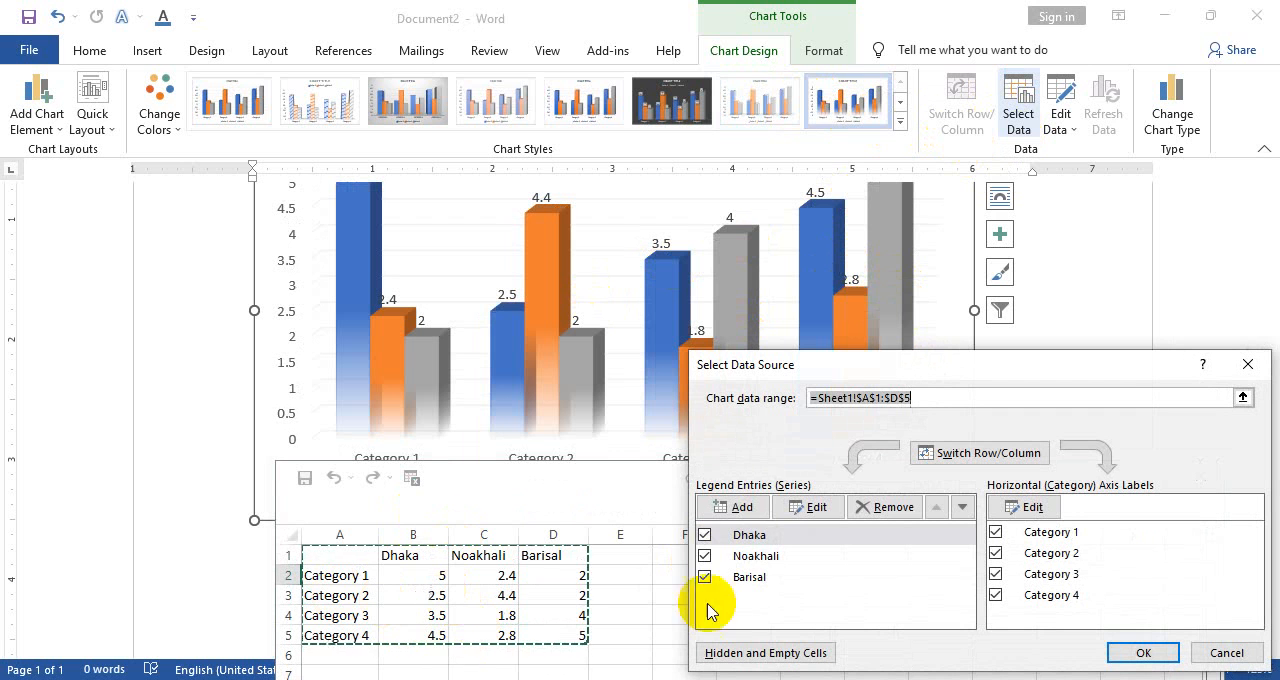
pyautogui.click(704, 535)
pyautogui.click(705, 558)
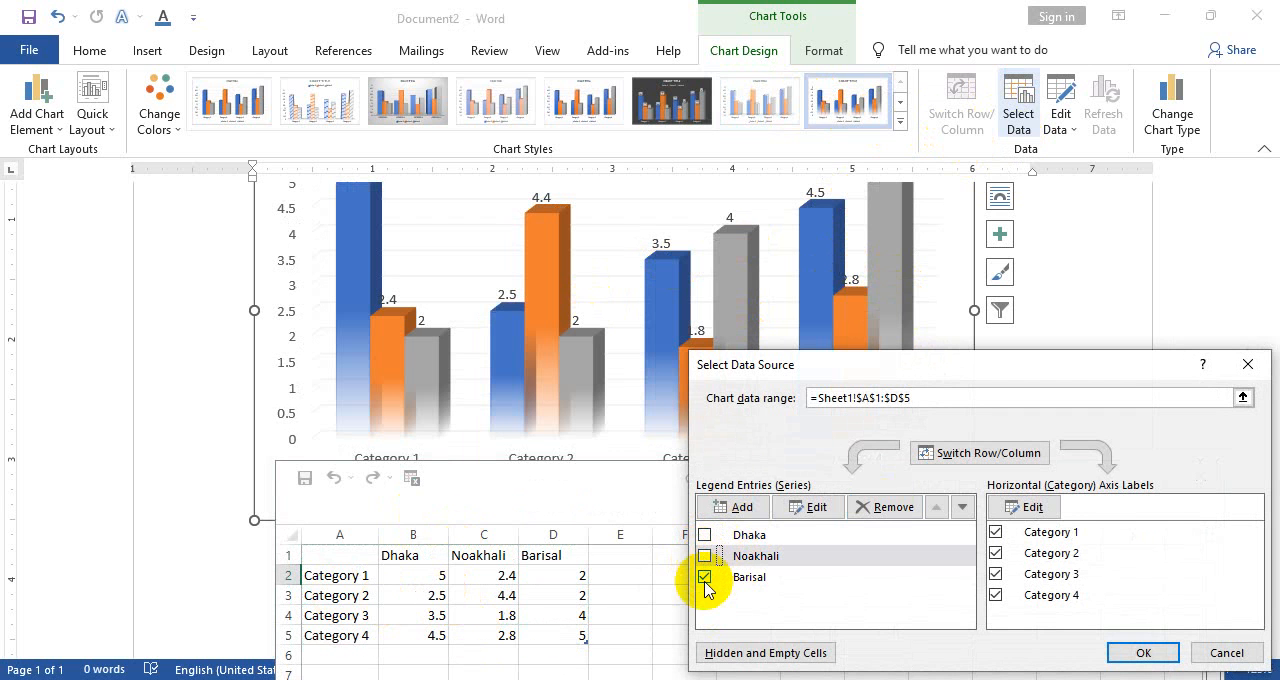
pyautogui.click(705, 578)
pyautogui.click(705, 556)
pyautogui.click(705, 535)
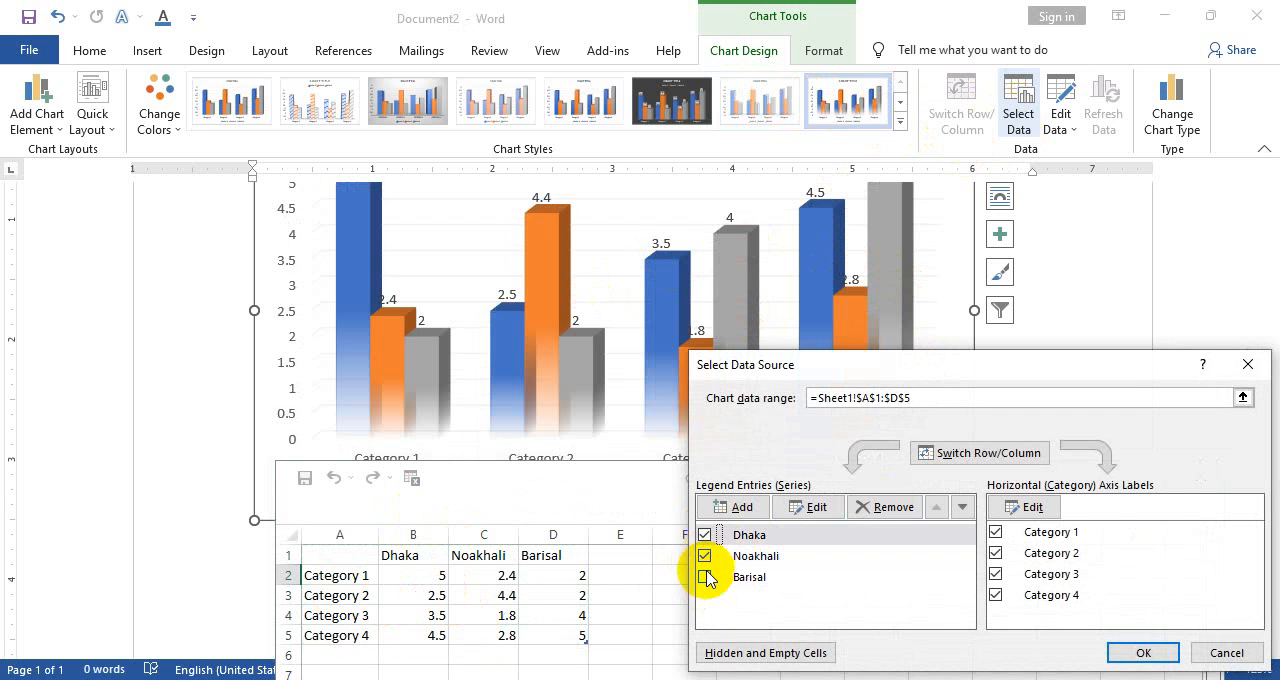
pyautogui.click(706, 578)
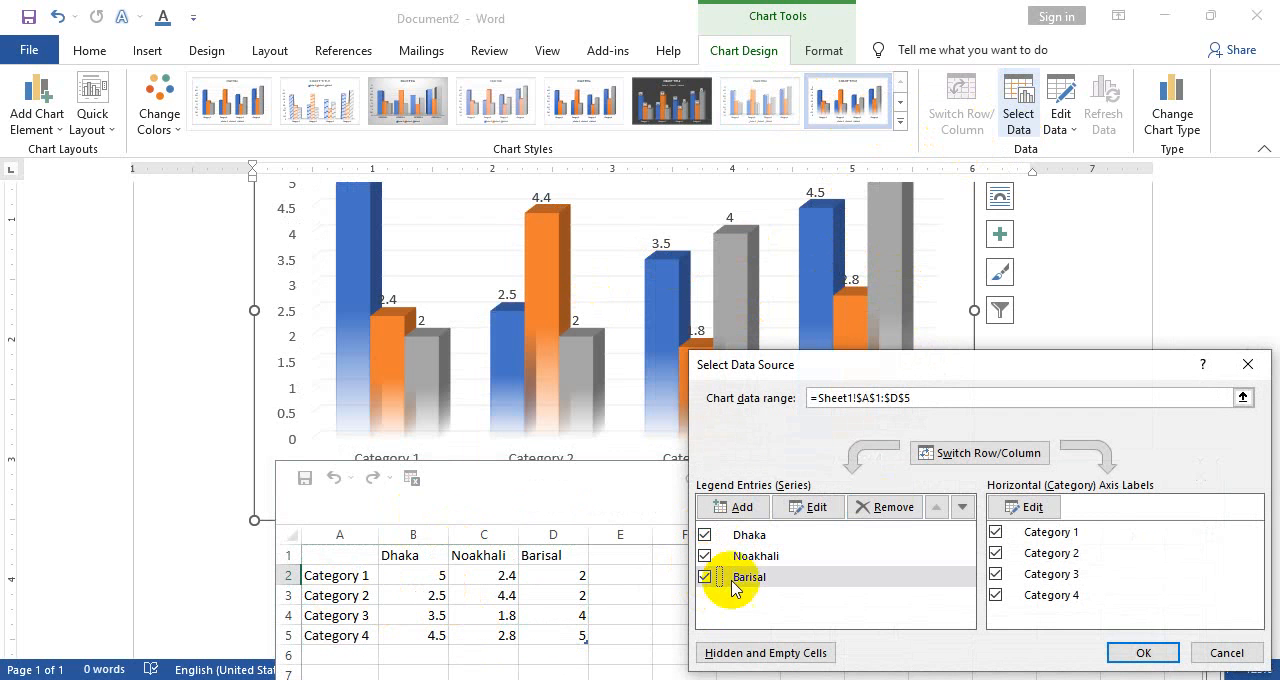
# Exclude Category 1 through Category 4 from the chart's horizontal axis, apply the selection and close the data sheet
pyautogui.click(995, 538)
pyautogui.click(996, 556)
pyautogui.click(995, 575)
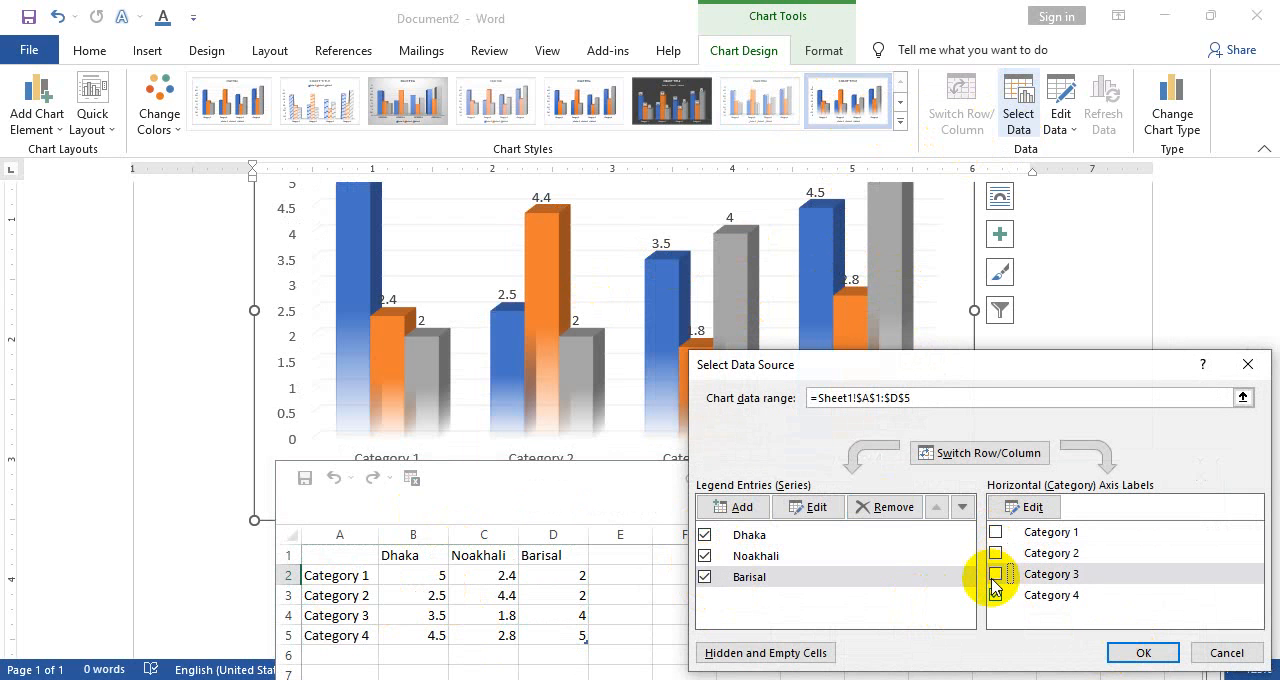
pyautogui.click(995, 596)
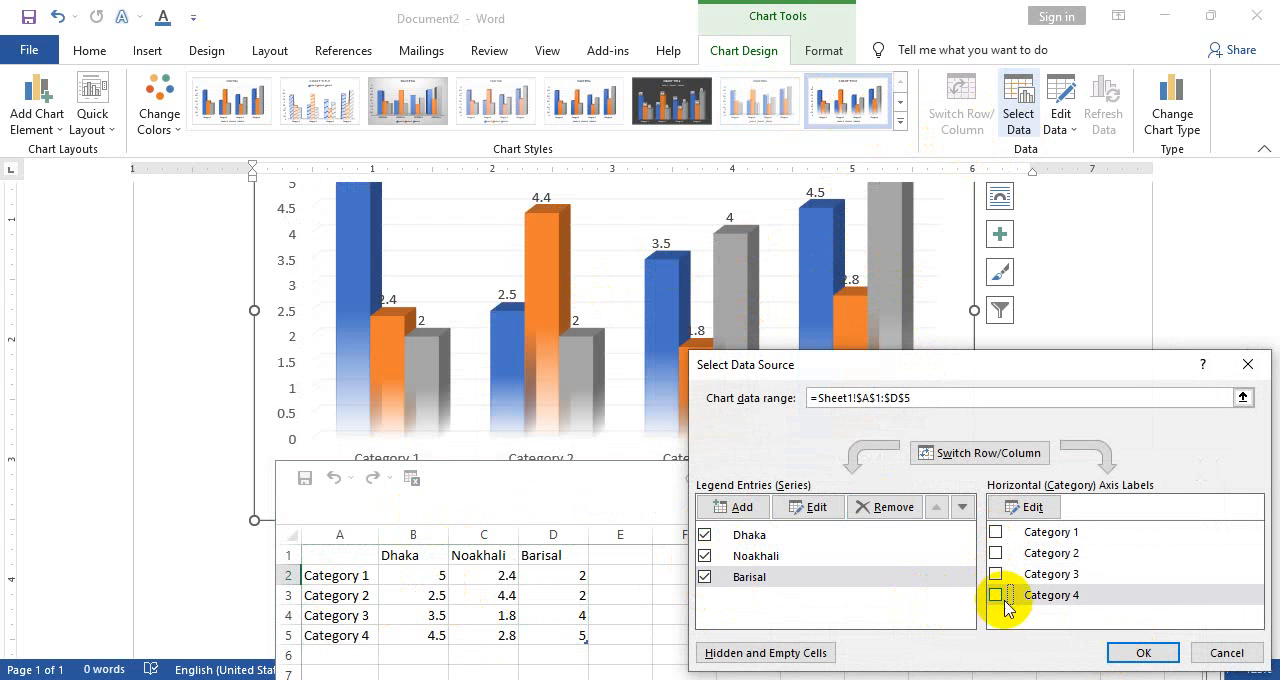
pyautogui.click(1118, 652)
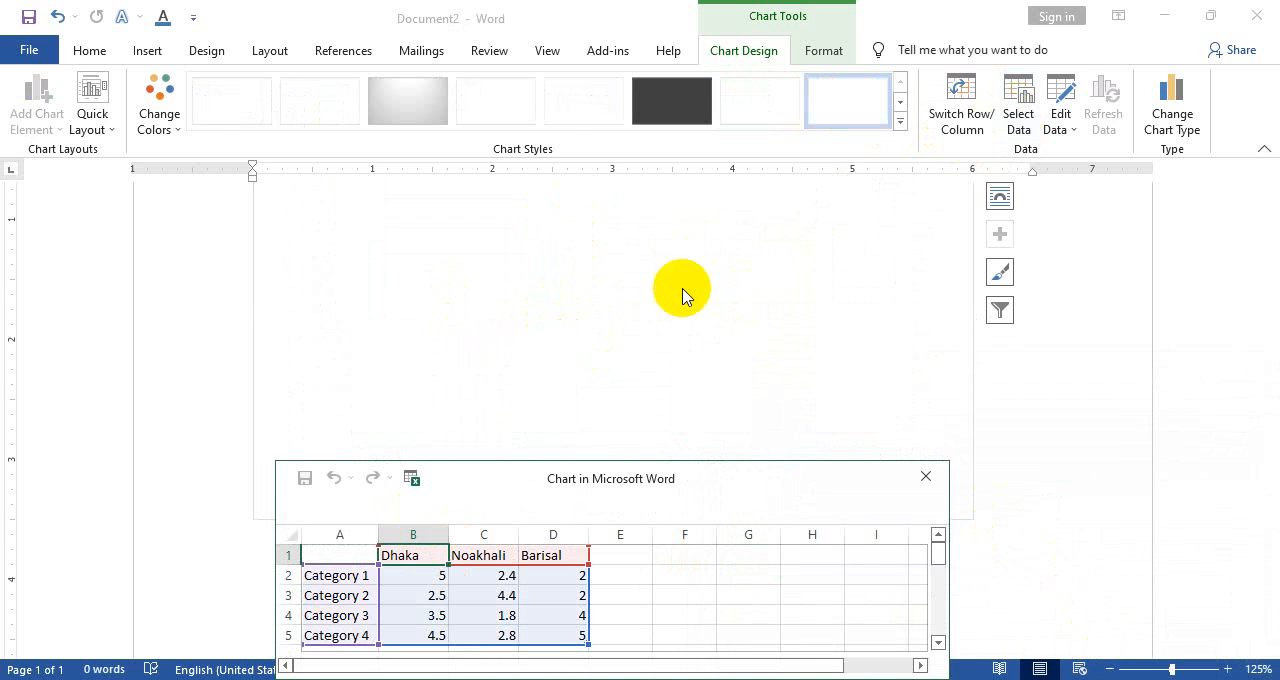
pyautogui.click(926, 476)
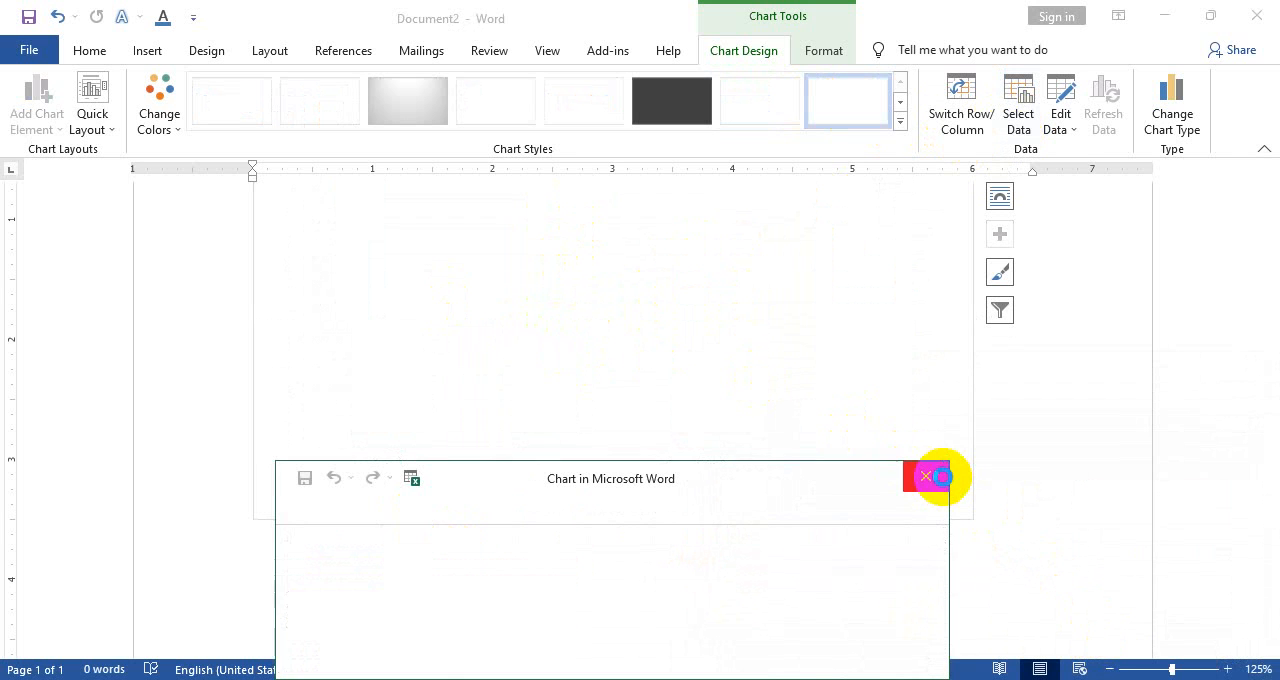
# Review the chart's data sheet and its formatting options, closing the sheet without editing any values
pyautogui.click(1060, 128)
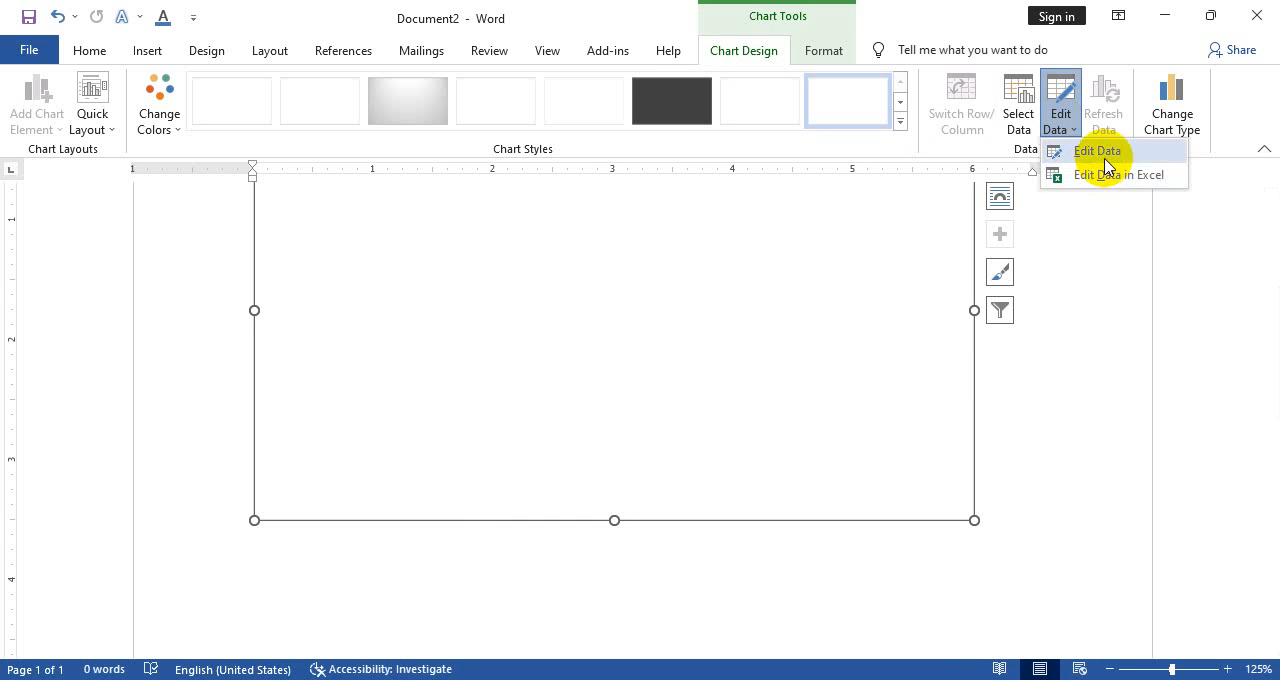
pyautogui.click(1104, 153)
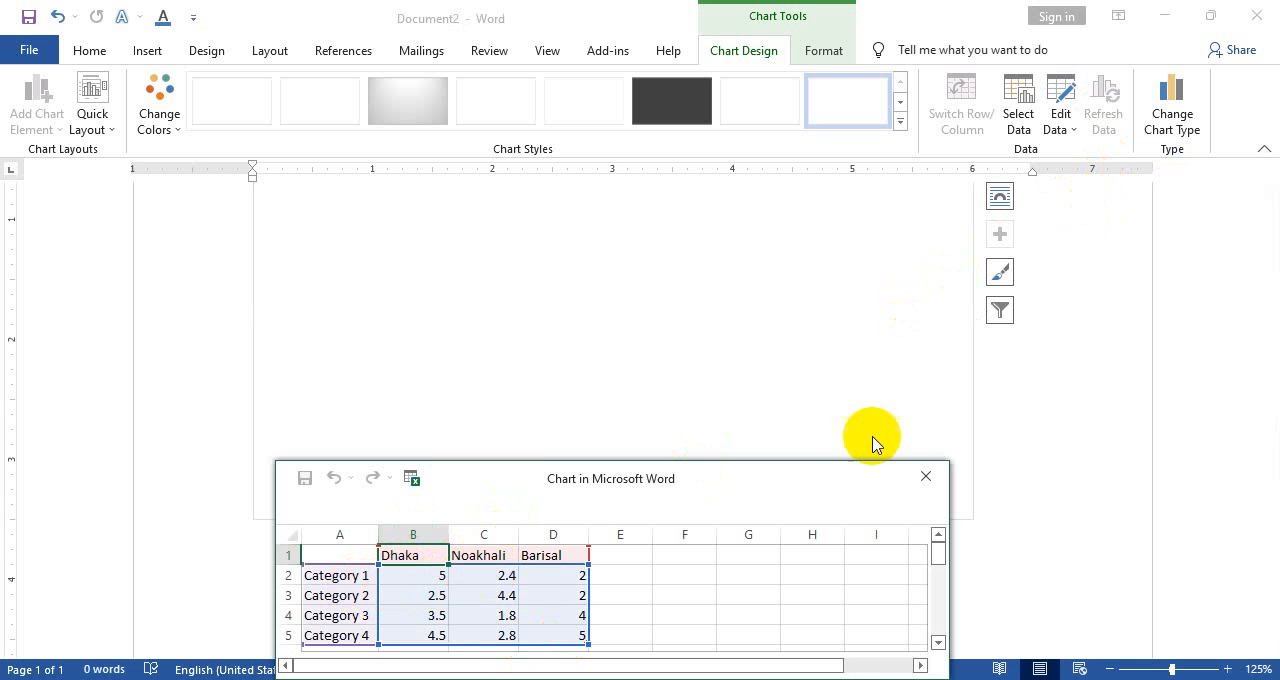
pyautogui.click(926, 476)
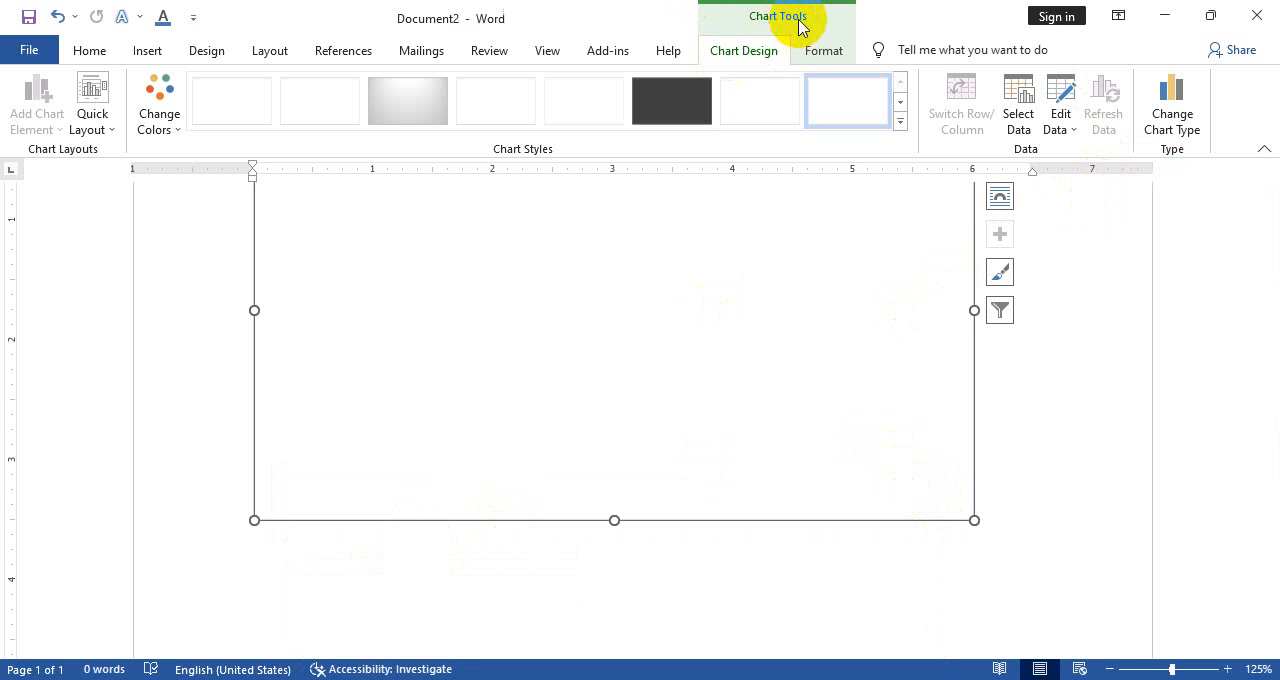
pyautogui.click(812, 50)
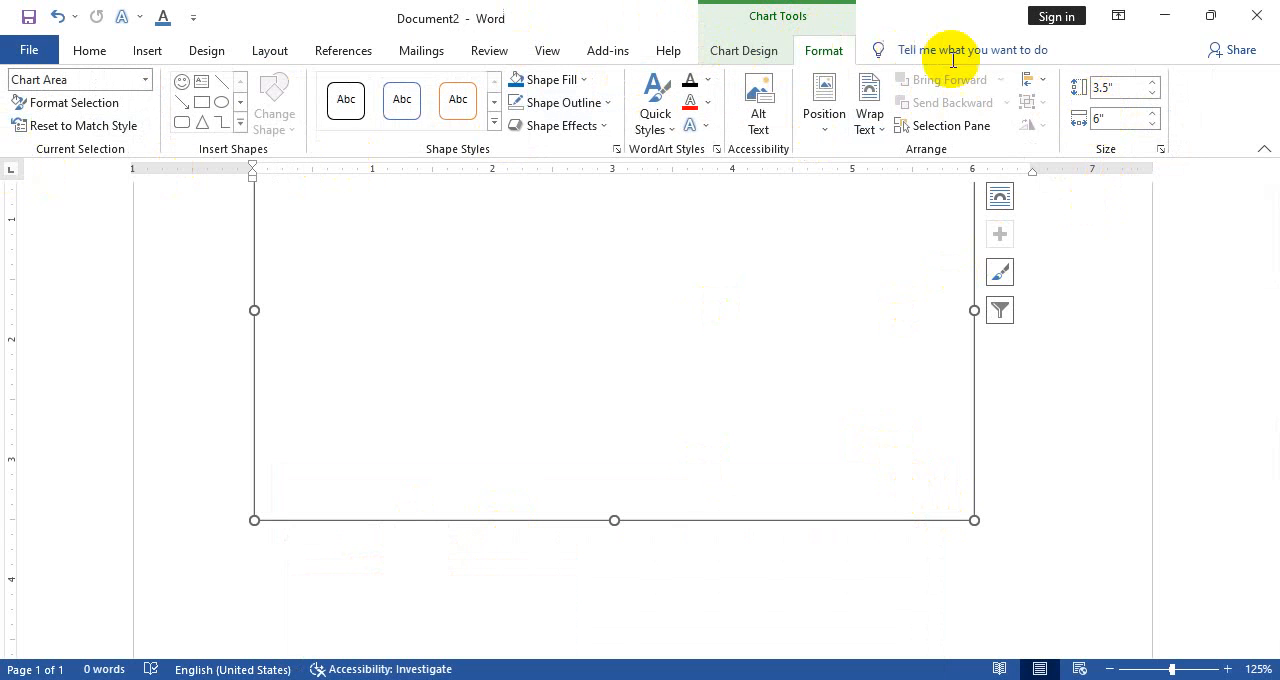
pyautogui.click(722, 50)
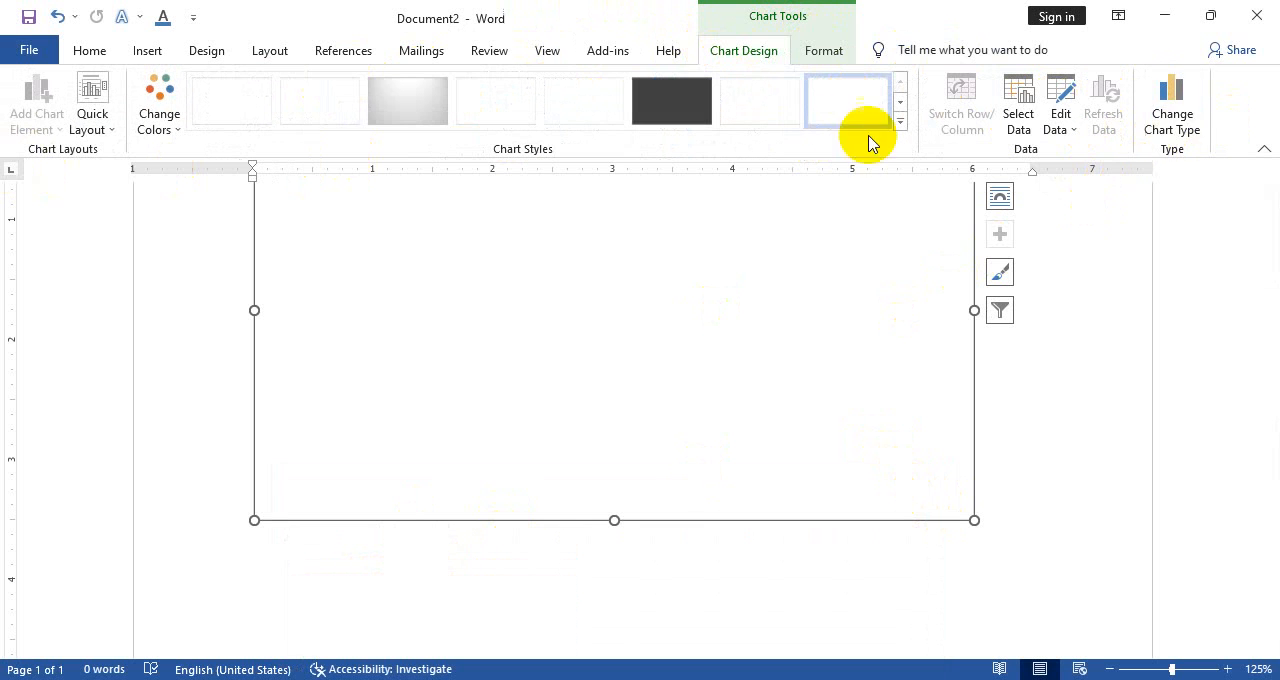
# Browse the column subtypes available for changing the chart type, including 3-D 100% Stacked Column, without applying one
pyautogui.click(1160, 118)
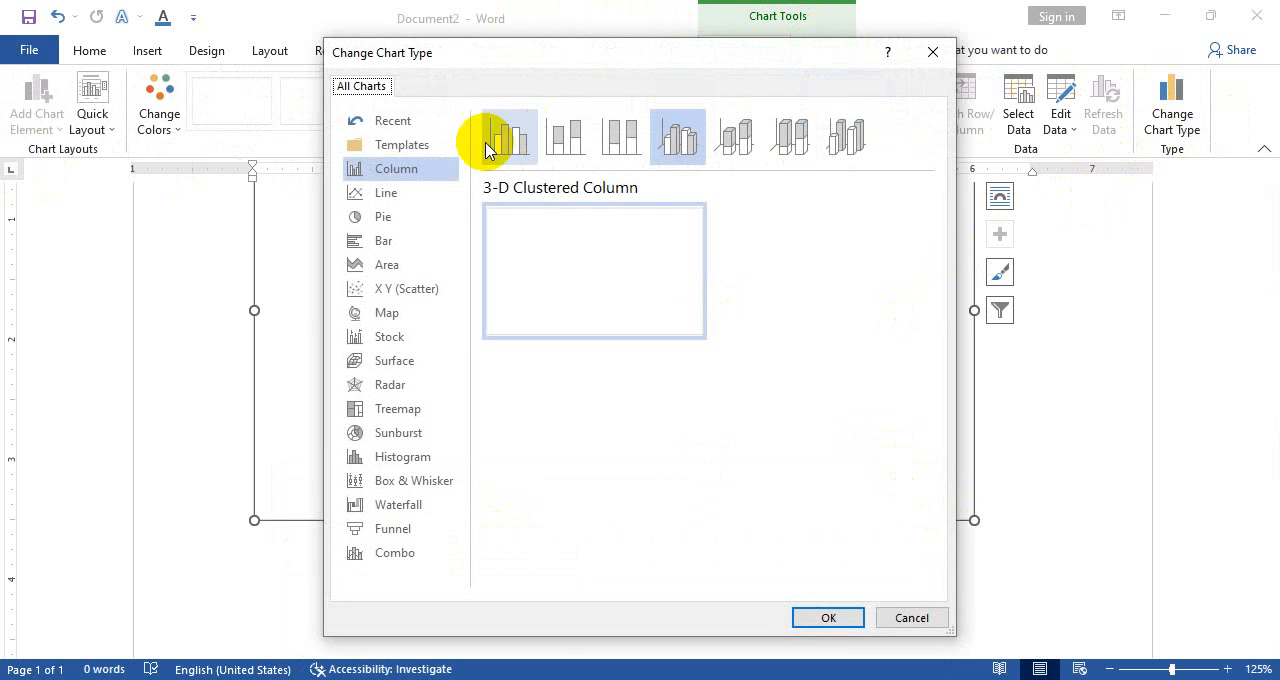
pyautogui.click(553, 145)
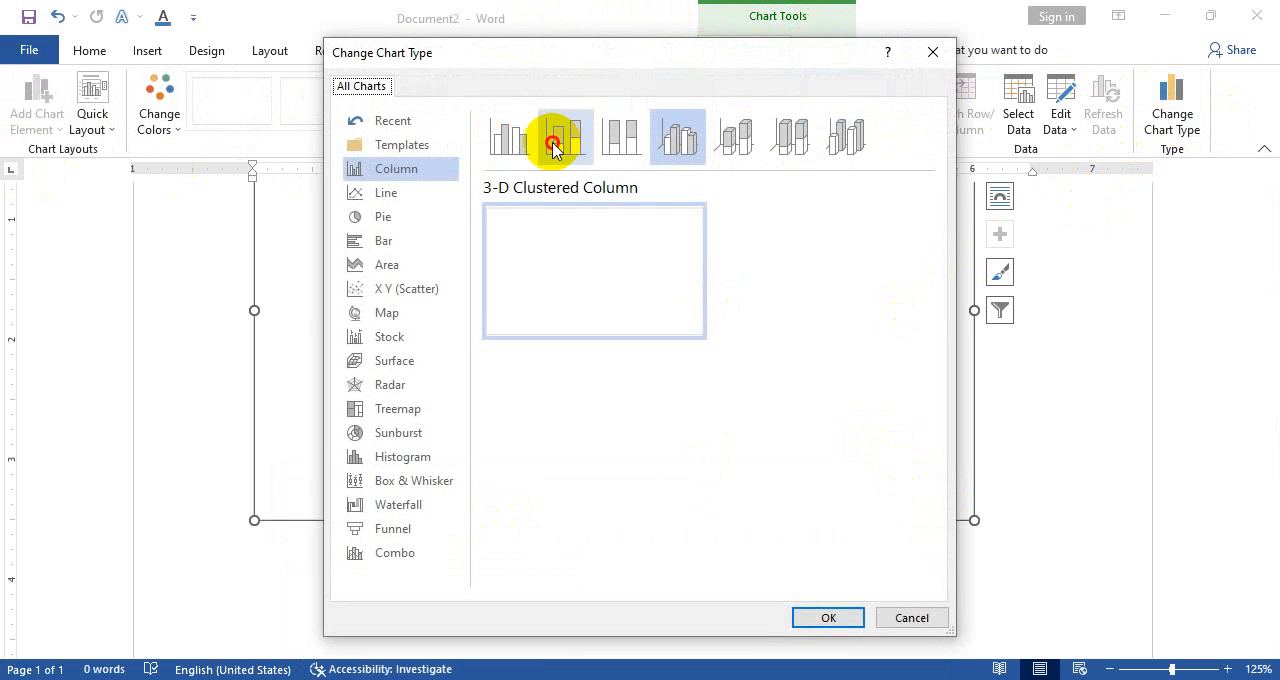
pyautogui.click(812, 138)
pyautogui.click(932, 52)
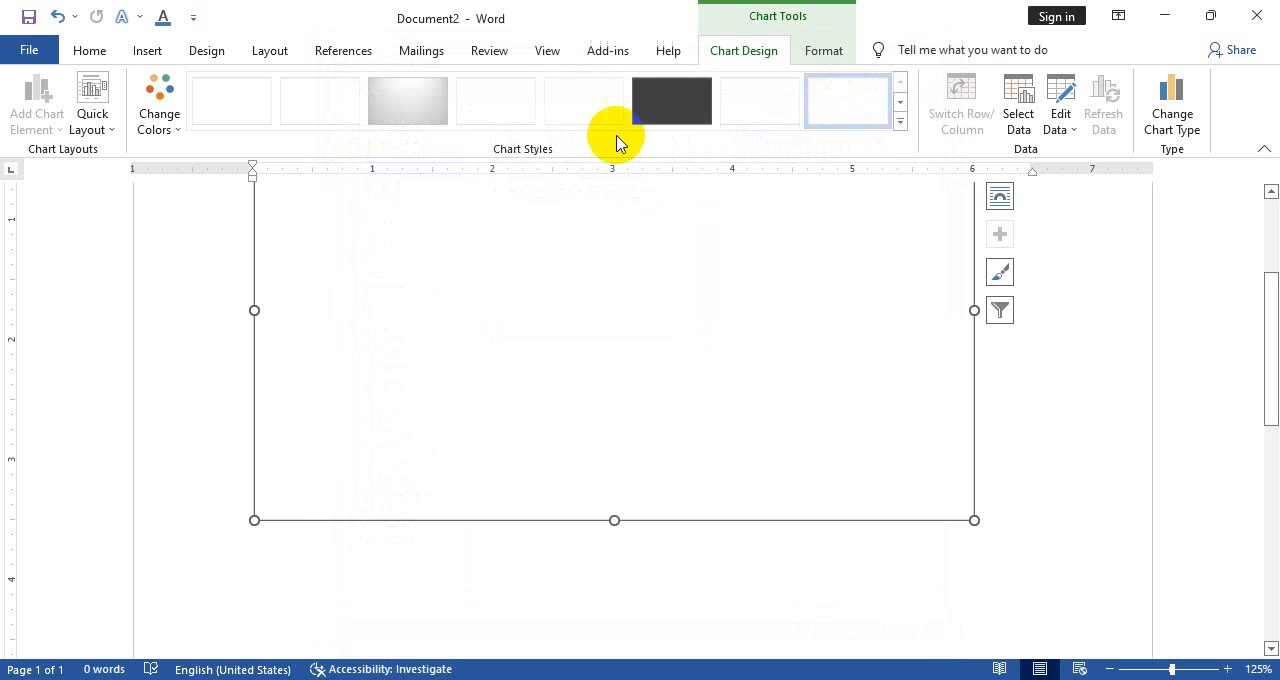
# Delete the chart and fill the page with sample paragraphs using the =rand function
pyautogui.press('Delete')
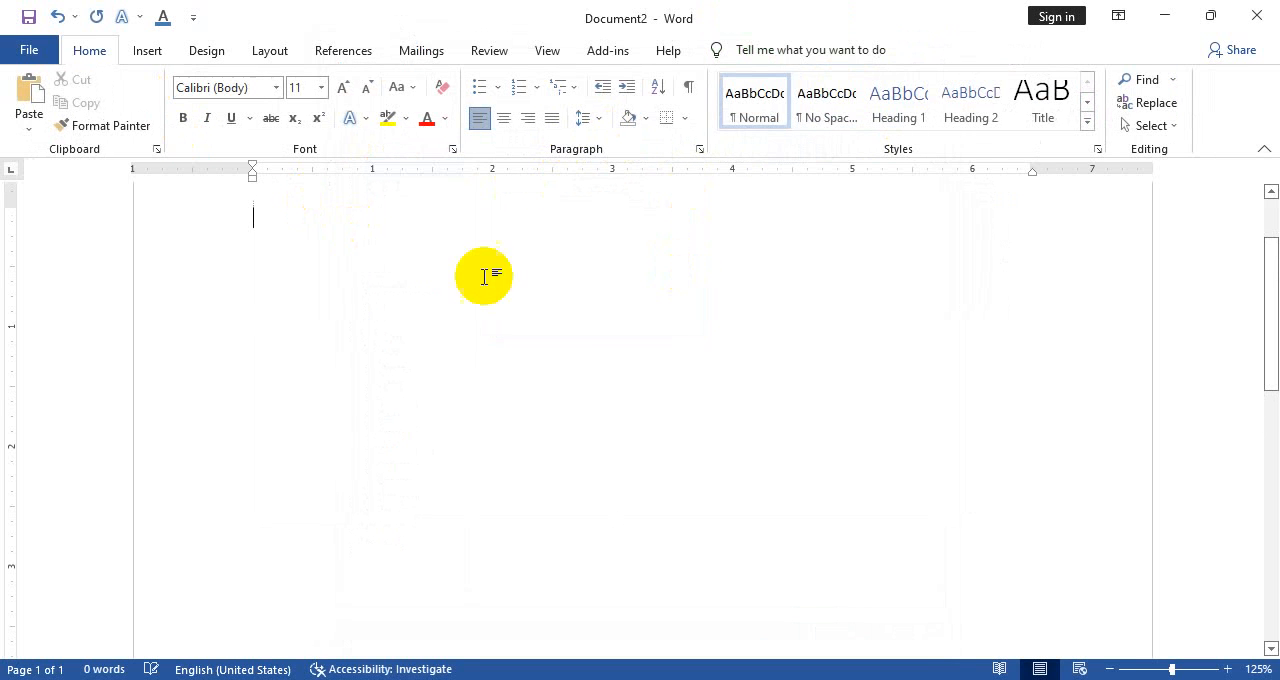
pyautogui.click(147, 50)
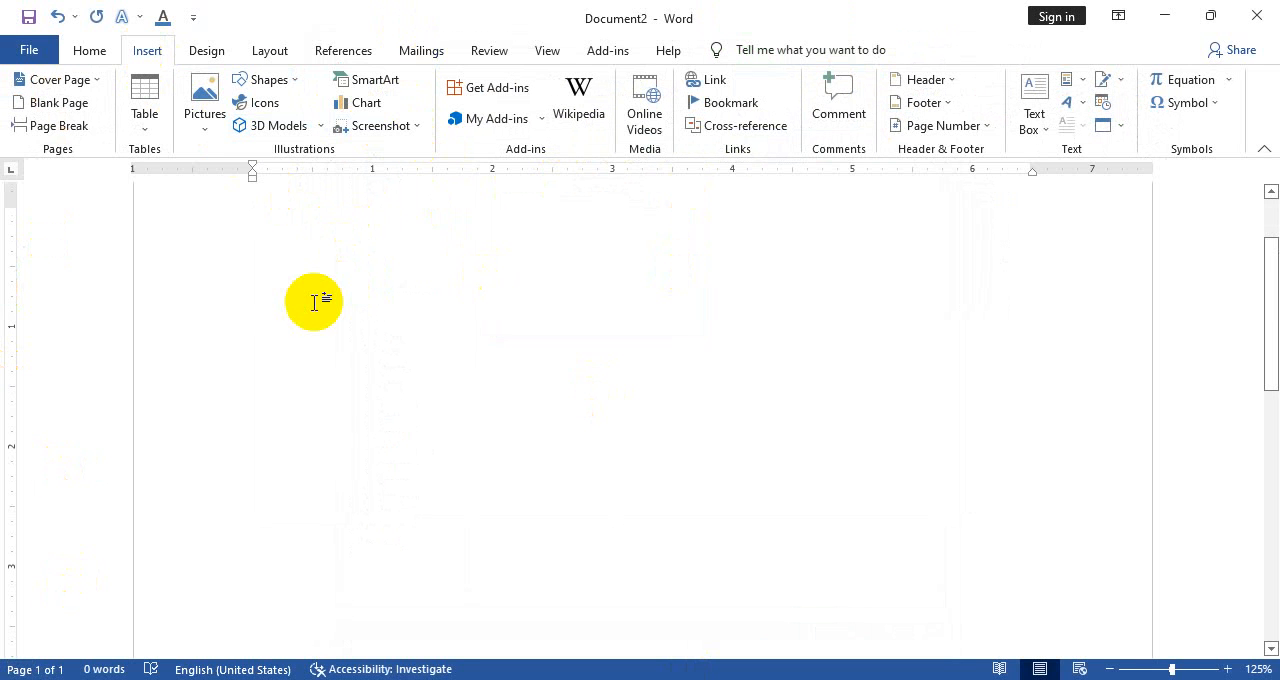
pyautogui.write('=rand(5')
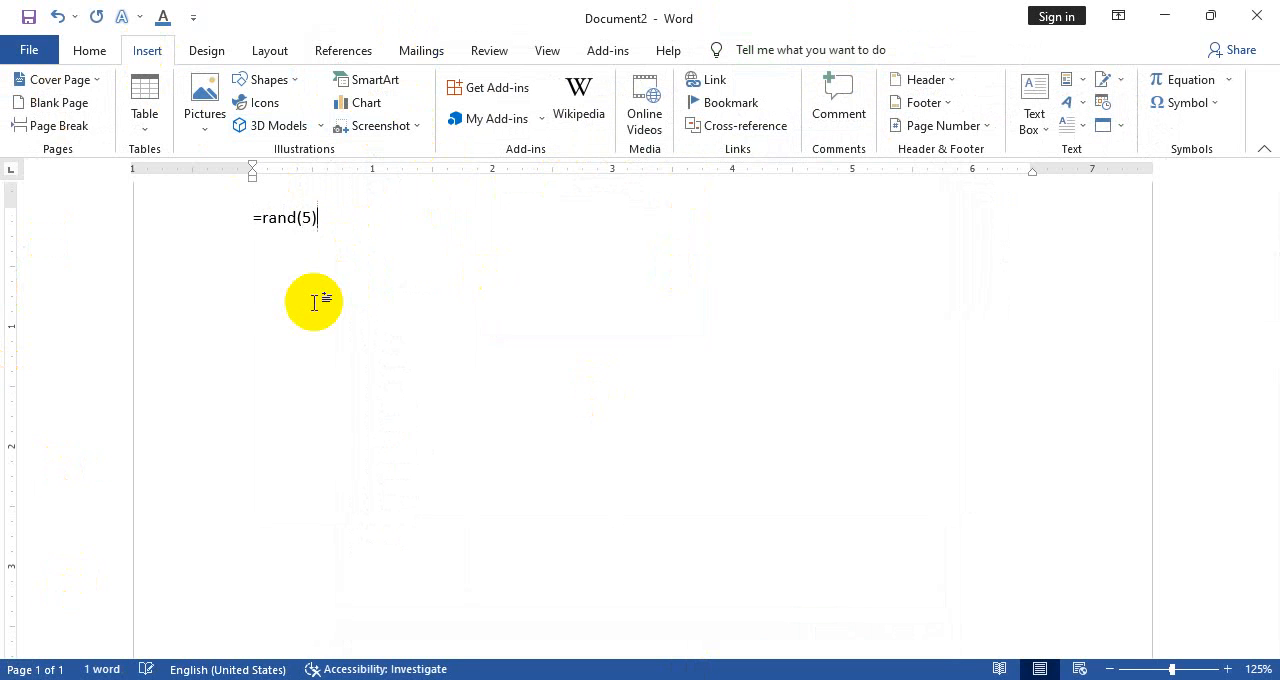
pyautogui.press('Return')
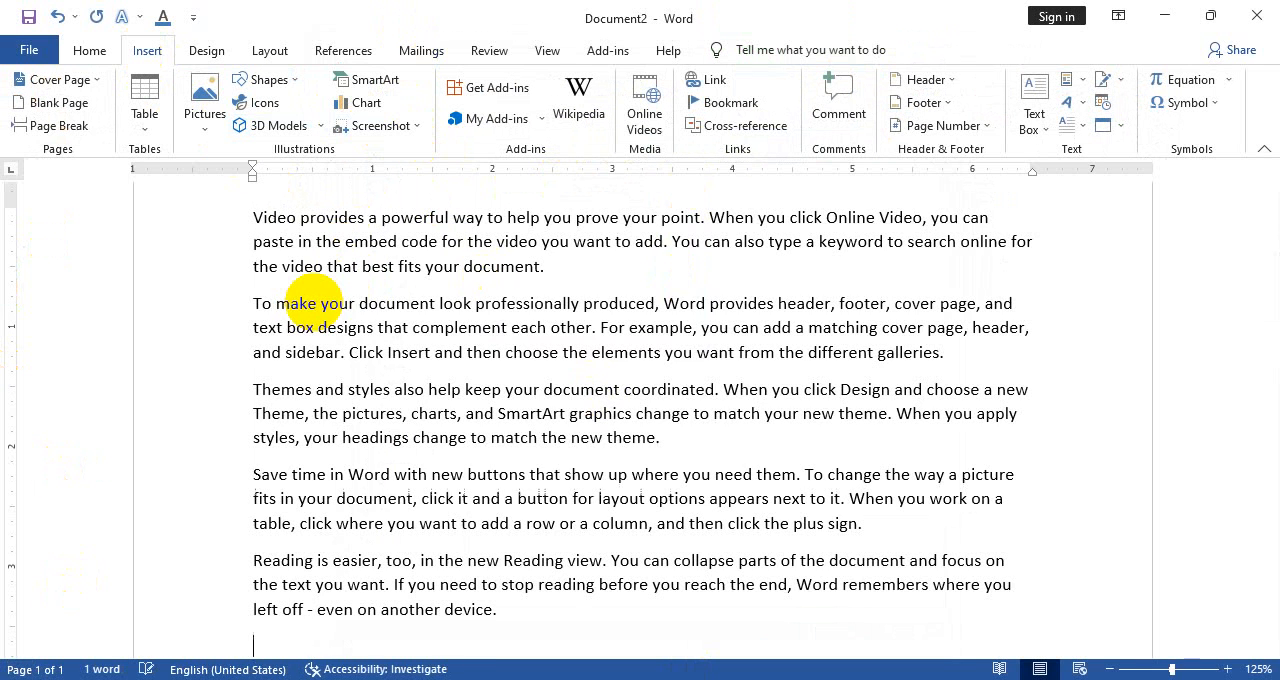
# Make all the sample text bold and italic and highlight it in yellow
pyautogui.hotkey('ctrl', 'a')
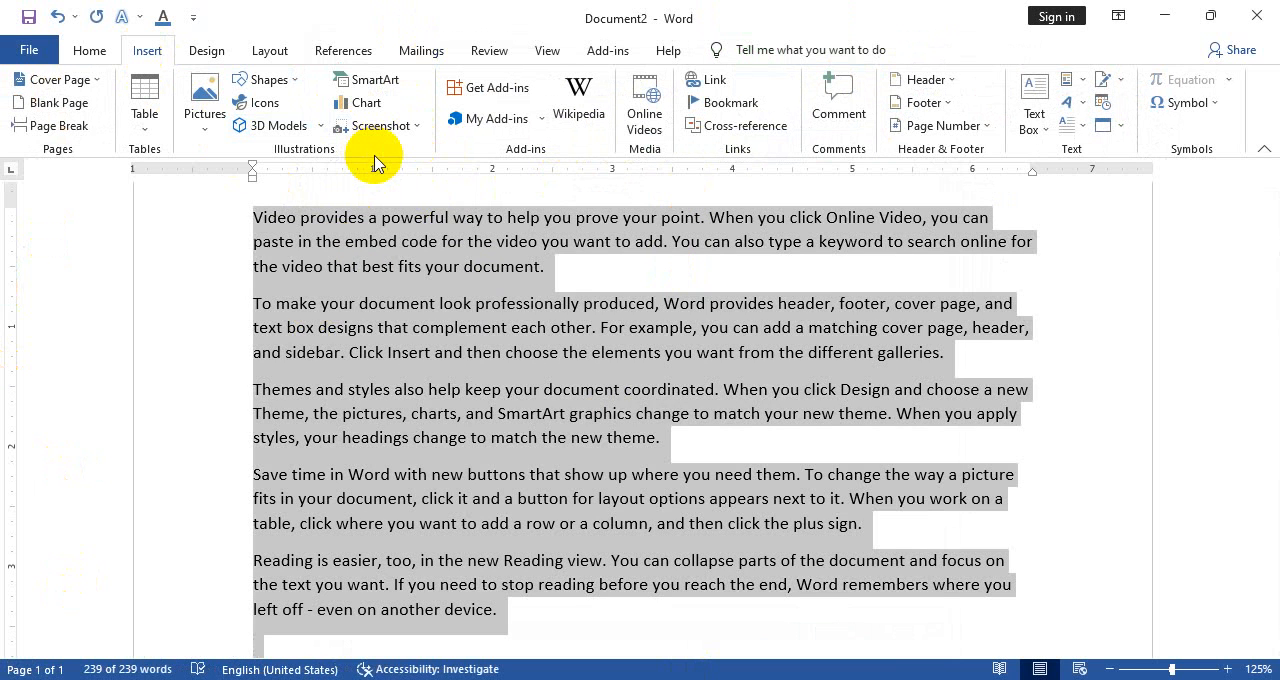
pyautogui.hotkey('ctrl', 'b')
pyautogui.hotkey('ctrl', 'i')
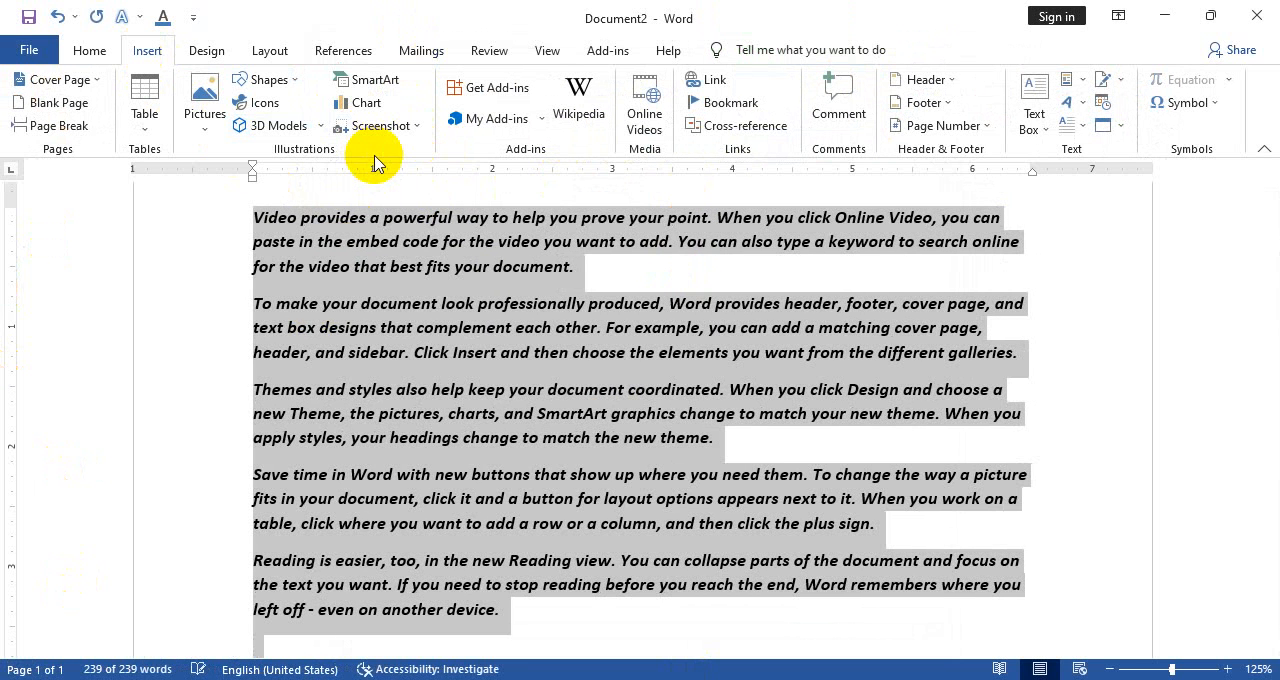
pyautogui.scroll(1, 398, 358)
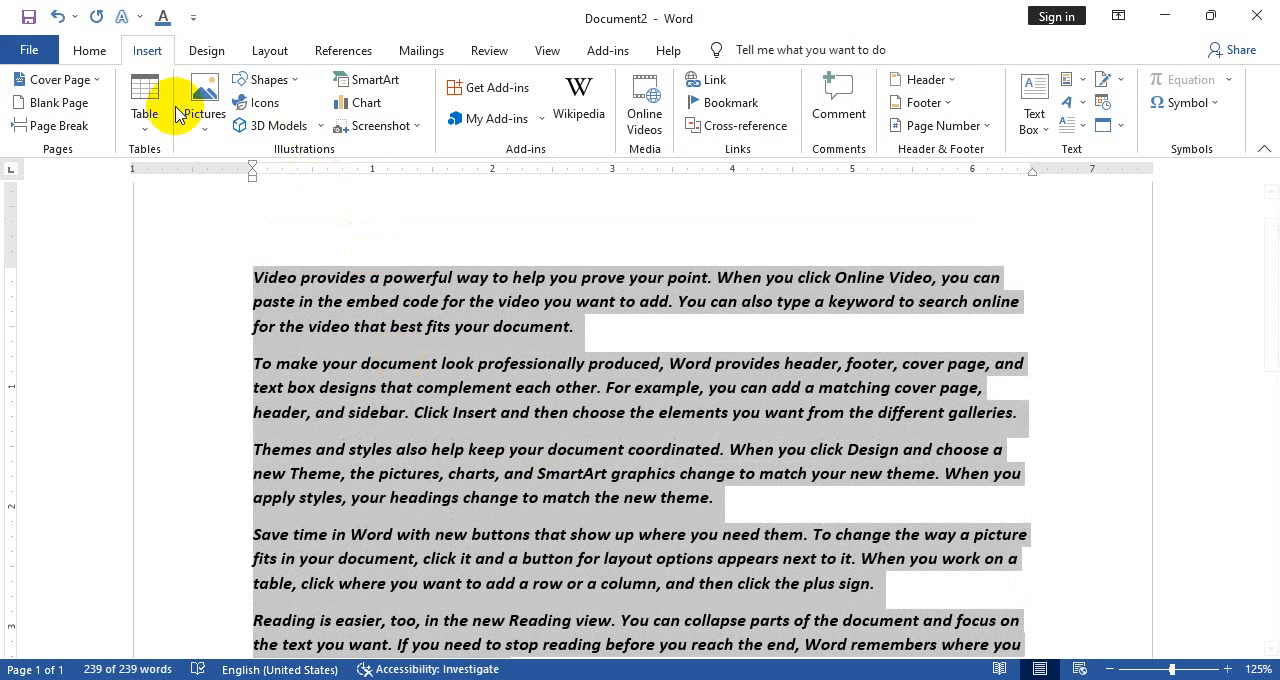
pyautogui.click(95, 55)
pyautogui.click(387, 118)
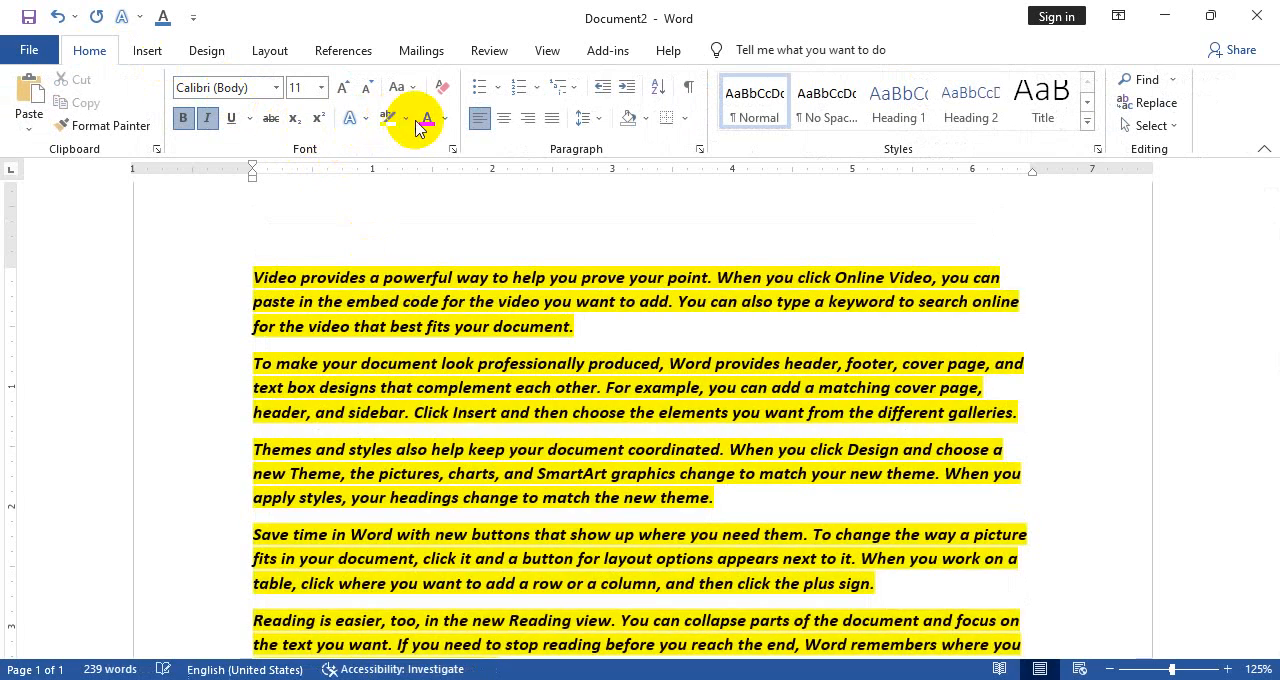
# Set the font color of all the highlighted paragraphs to red
pyautogui.click(427, 130)
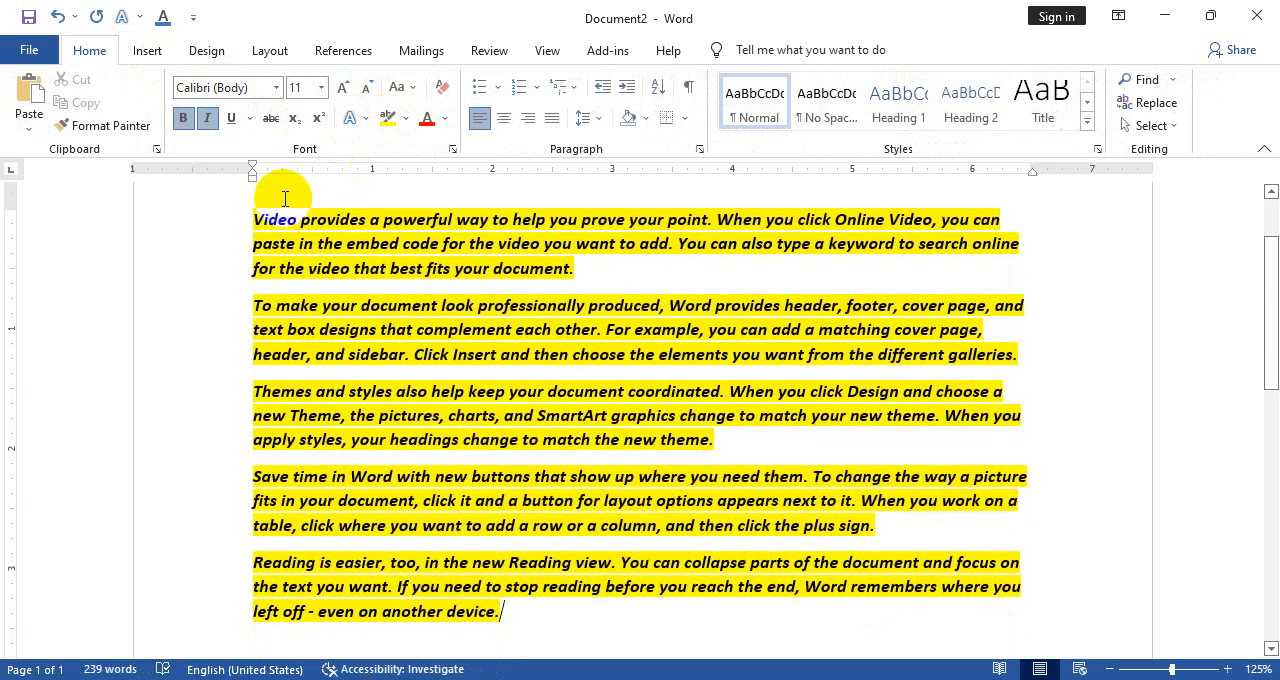
pyautogui.moveTo(253, 224); pyautogui.dragTo(660, 629)
pyautogui.click(425, 120)
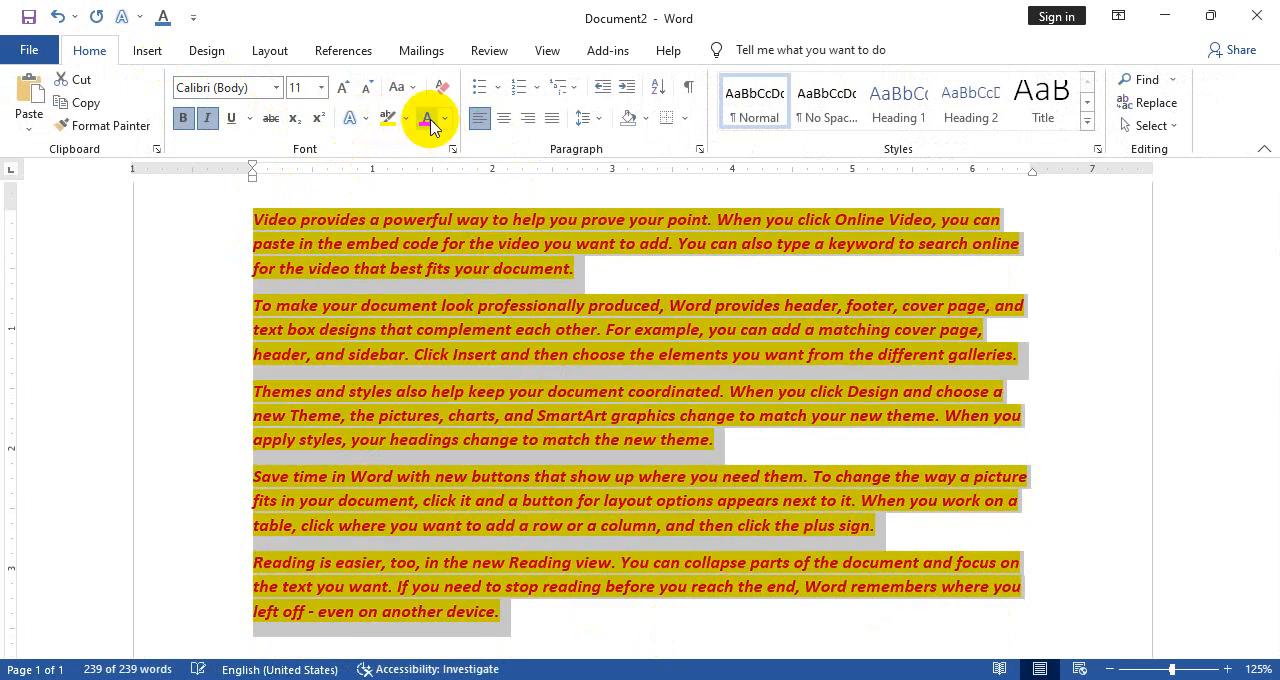
pyautogui.click(634, 262)
# Open the document's print preview and enlarge the previewed page to 87%
pyautogui.scroll(-4, 924, 269)
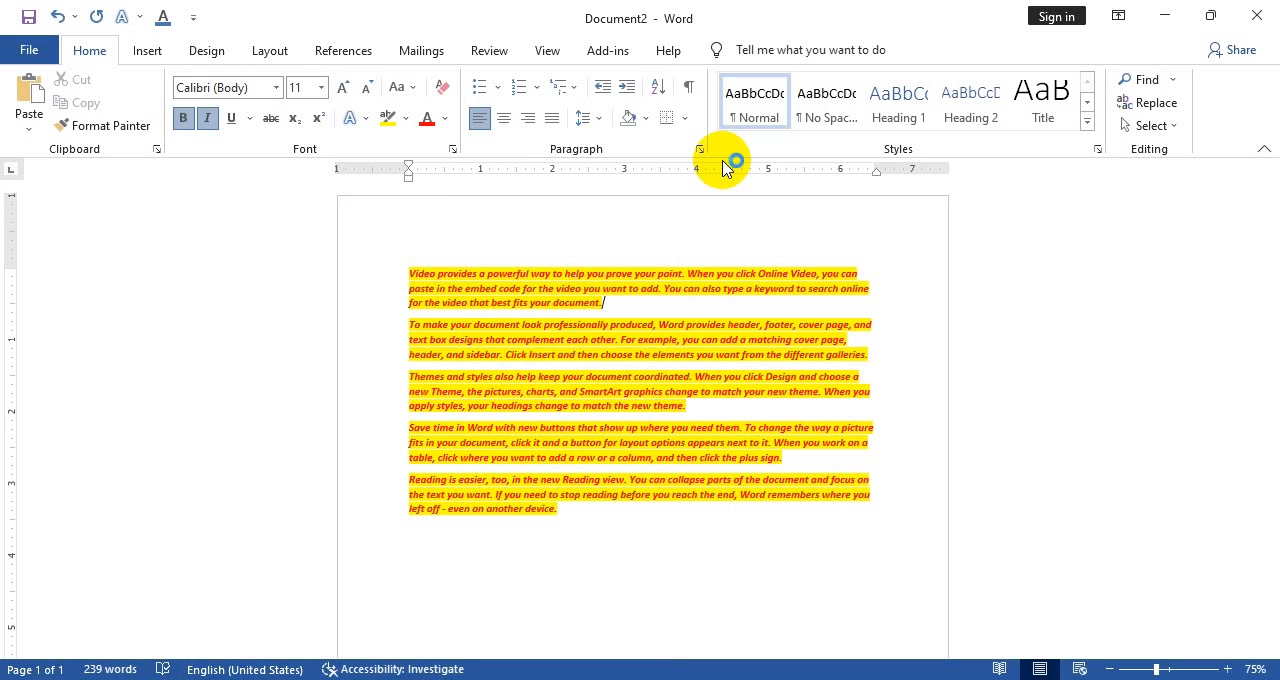
pyautogui.hotkey('ctrl', 'p')
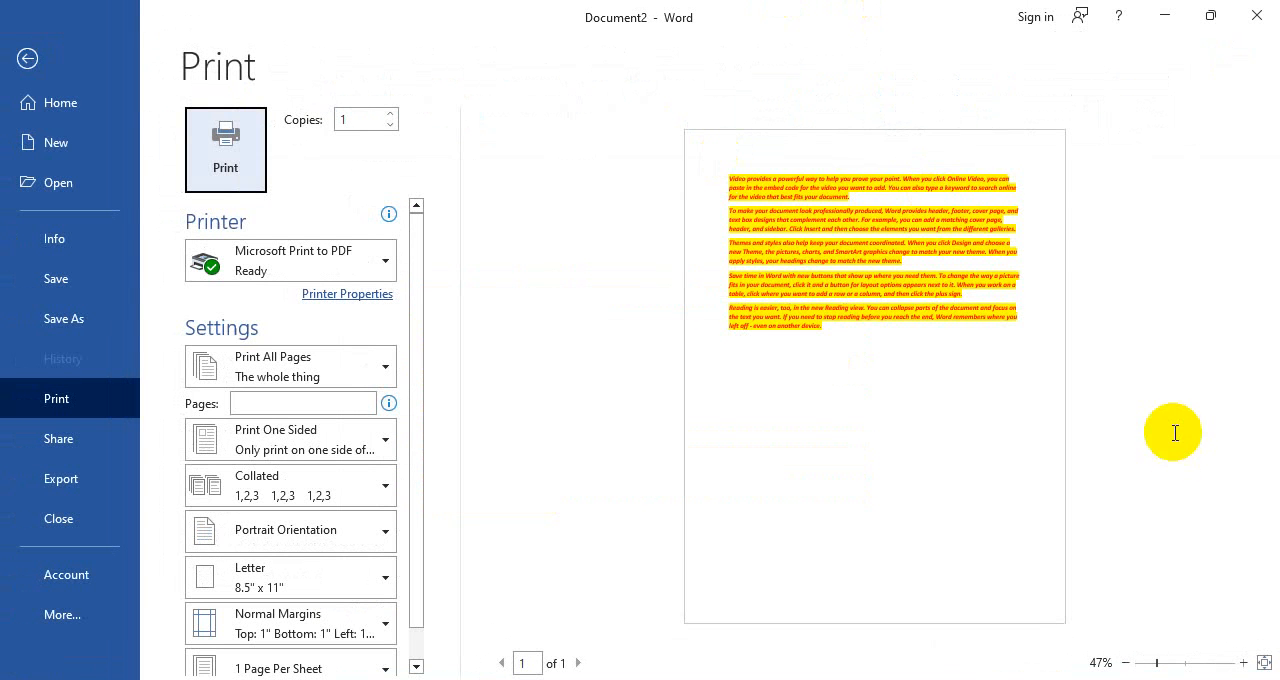
pyautogui.scroll(3, 963, 337)
pyautogui.scroll(1, 953, 342)
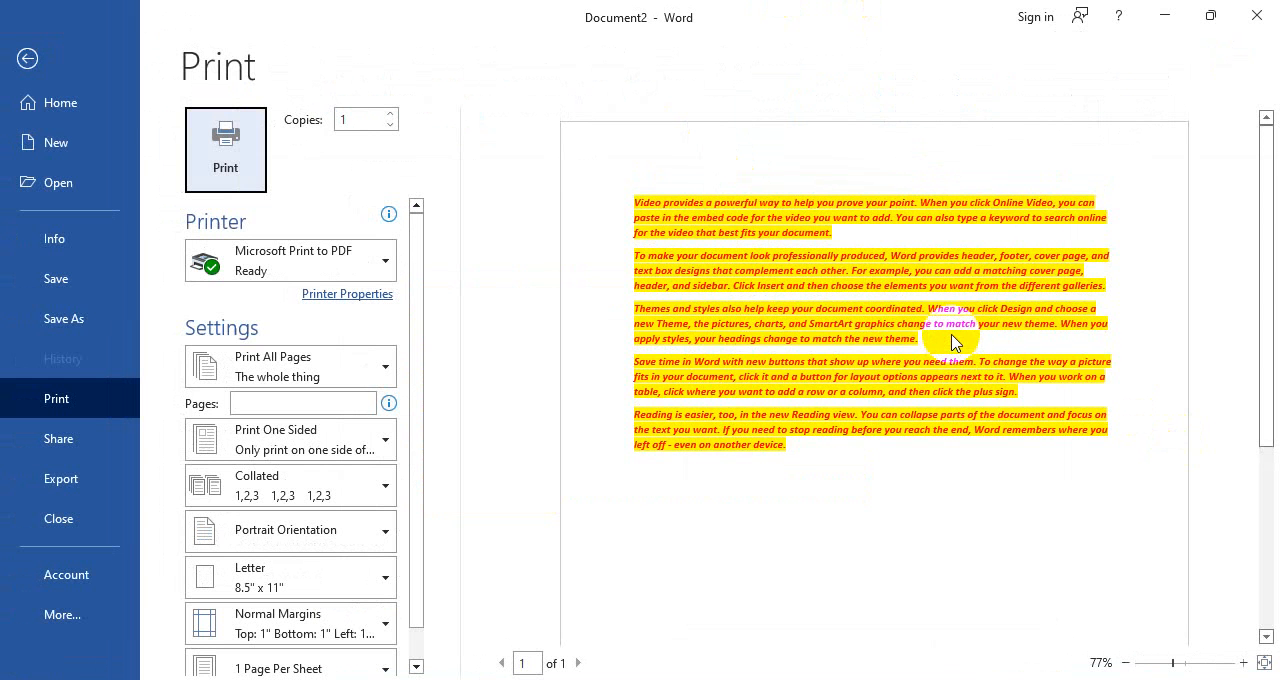
pyautogui.scroll(1, 827, 352)
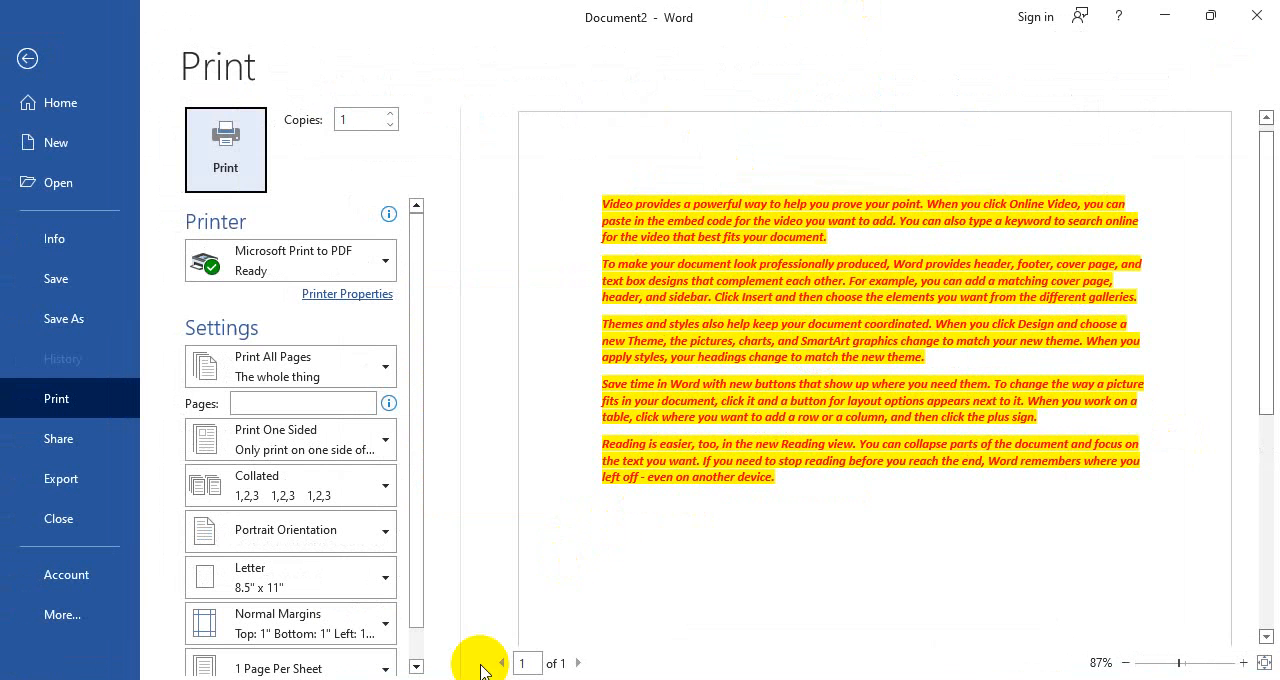
# Open Snipping Tool and capture the previewed page area containing the highlighted text
pyautogui.press('super')
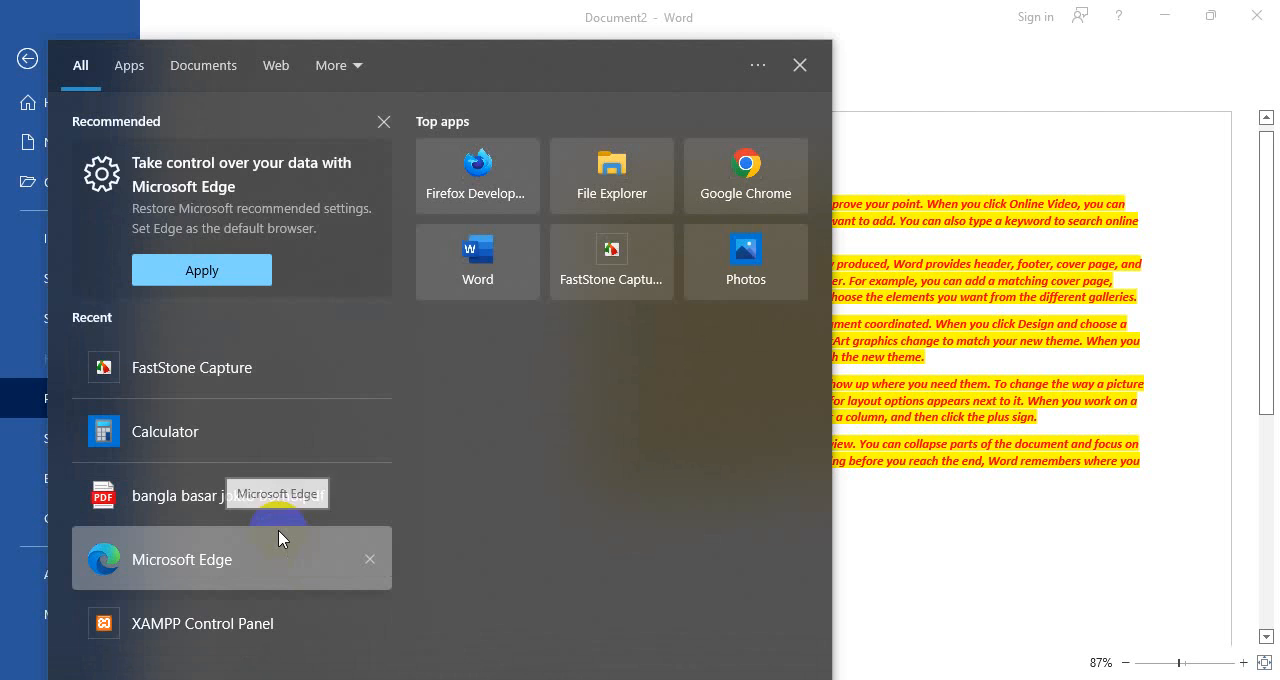
pyautogui.write('snipi')
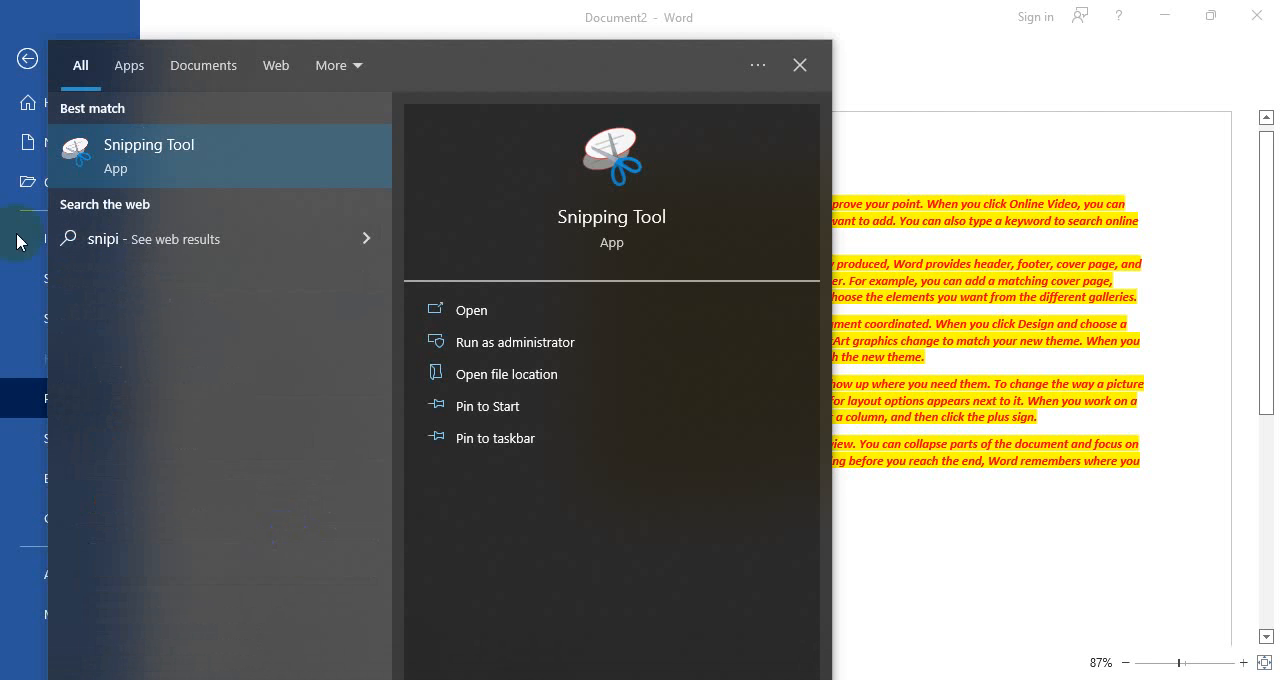
pyautogui.click(124, 172)
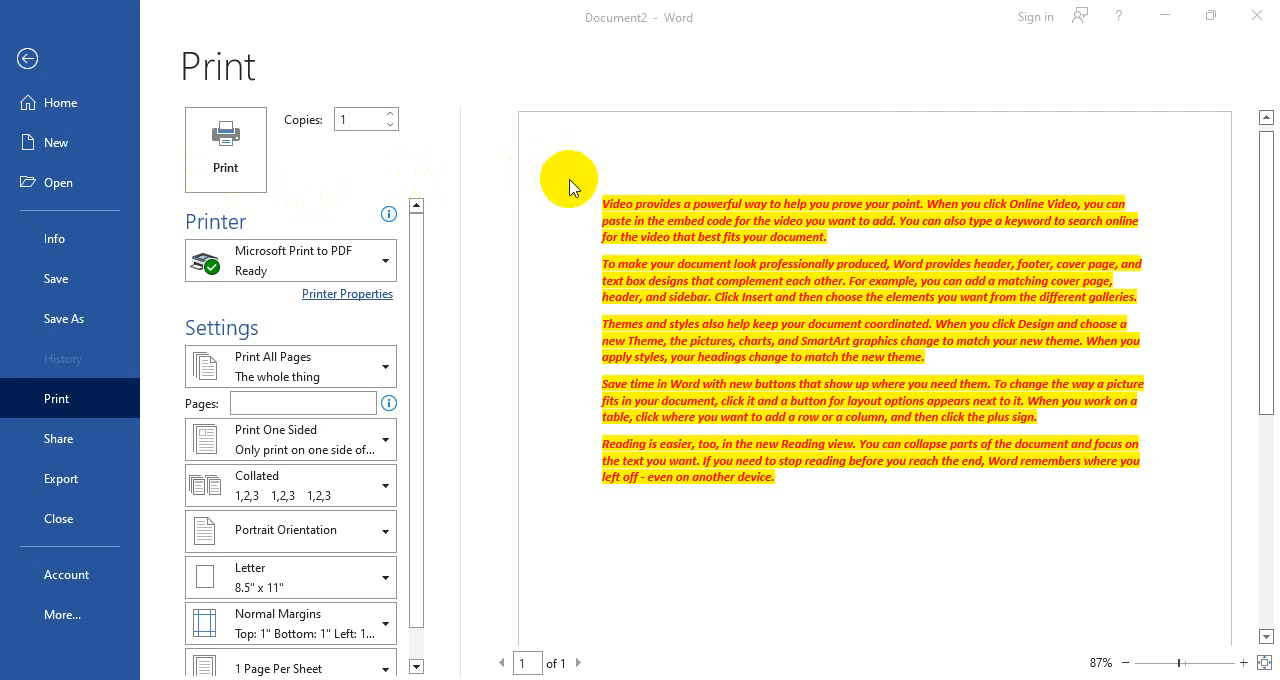
pyautogui.click(870, 166)
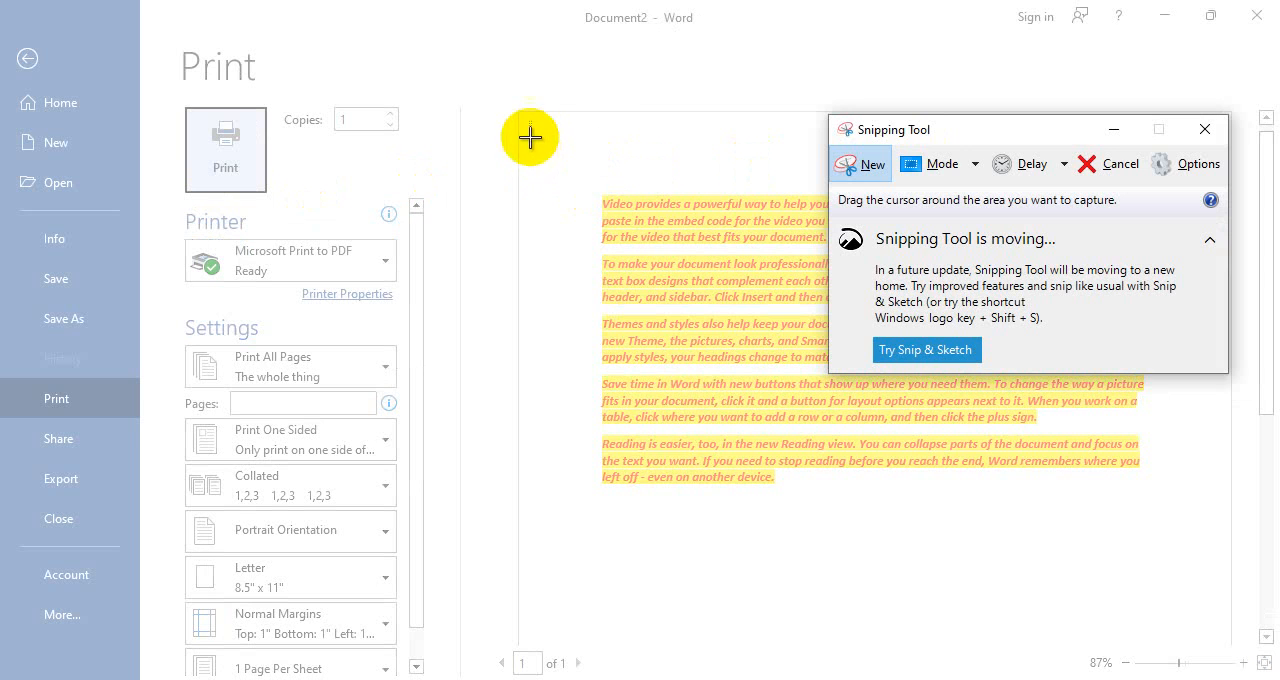
pyautogui.moveTo(521, 111); pyautogui.dragTo(1236, 570)
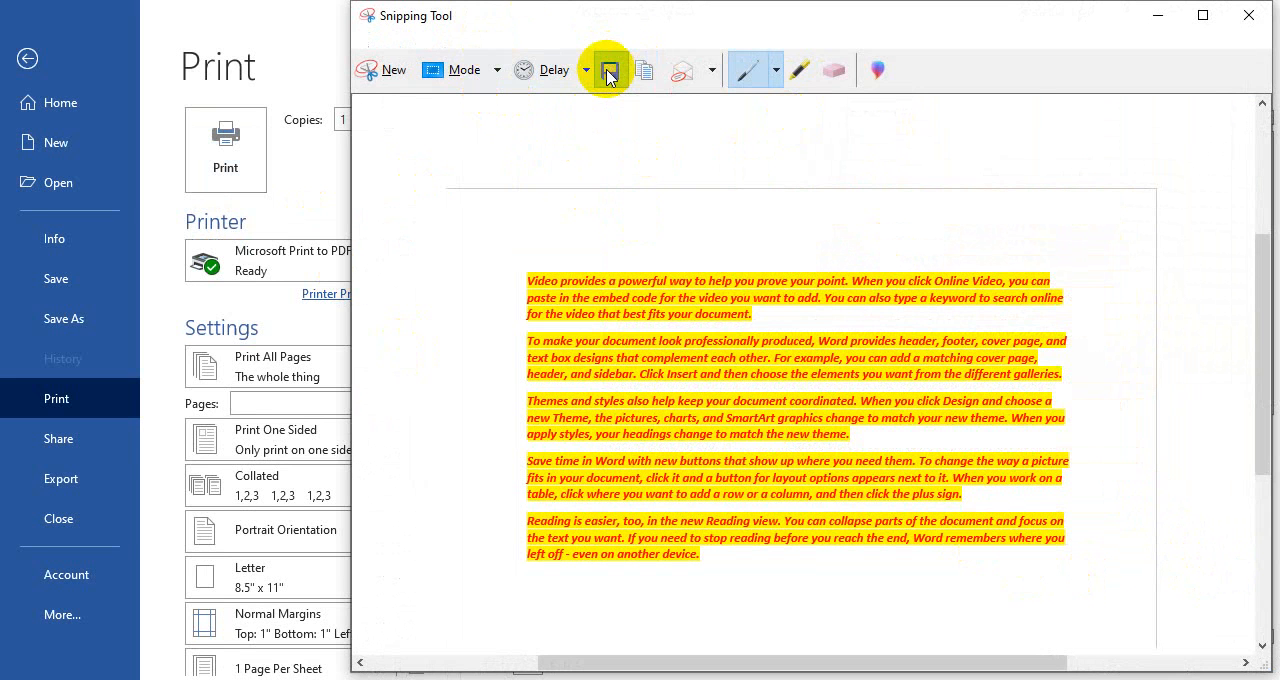
# Save the capture as a PNG named 566 in the 3D Objects folder and close Snipping Tool
pyautogui.click(609, 72)
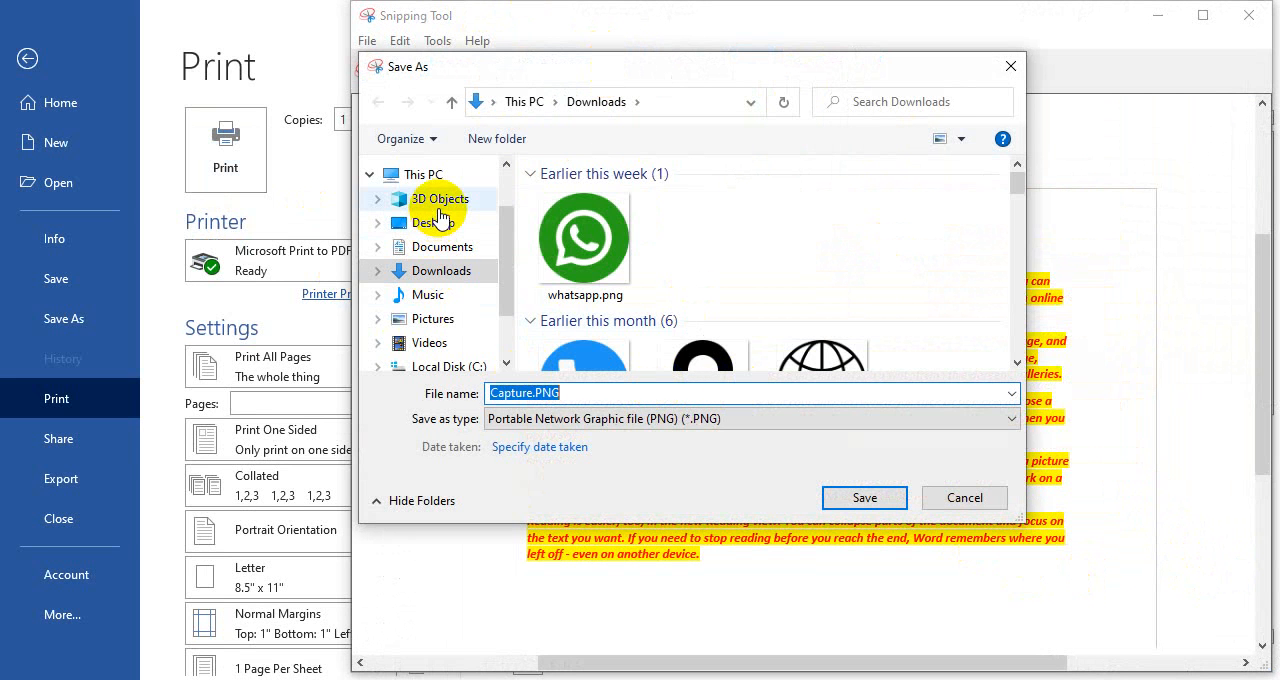
pyautogui.click(440, 202)
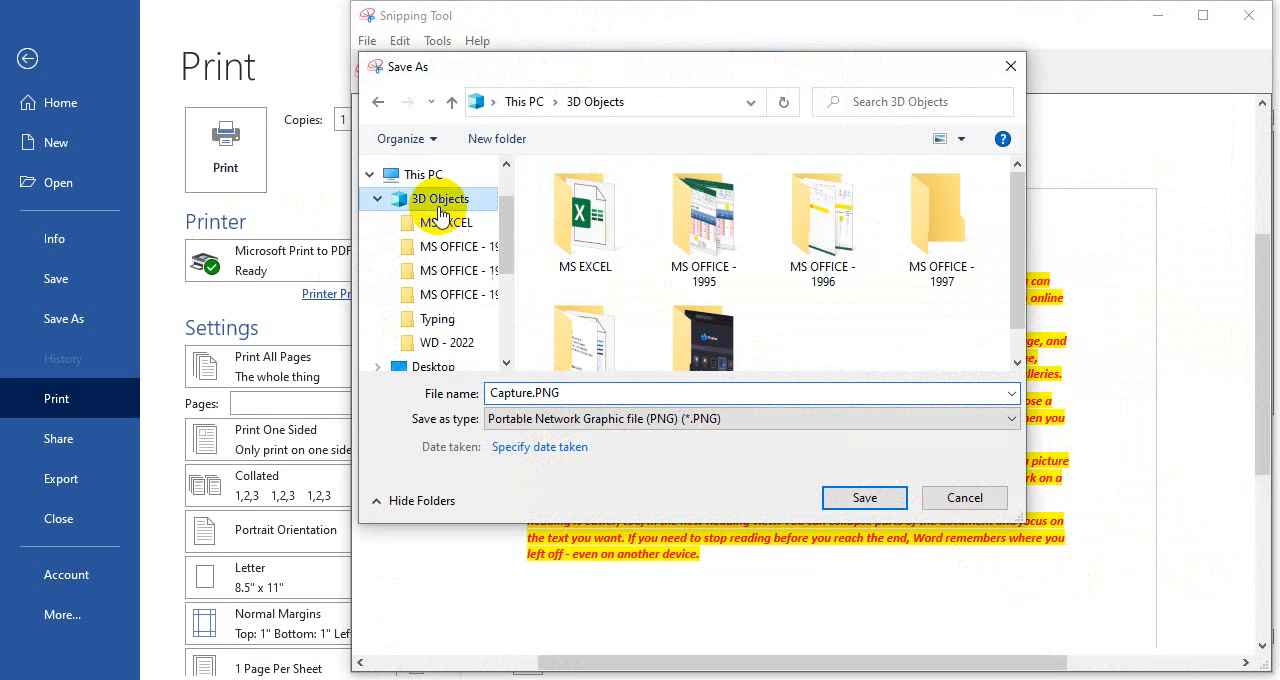
pyautogui.doubleClick(572, 394)
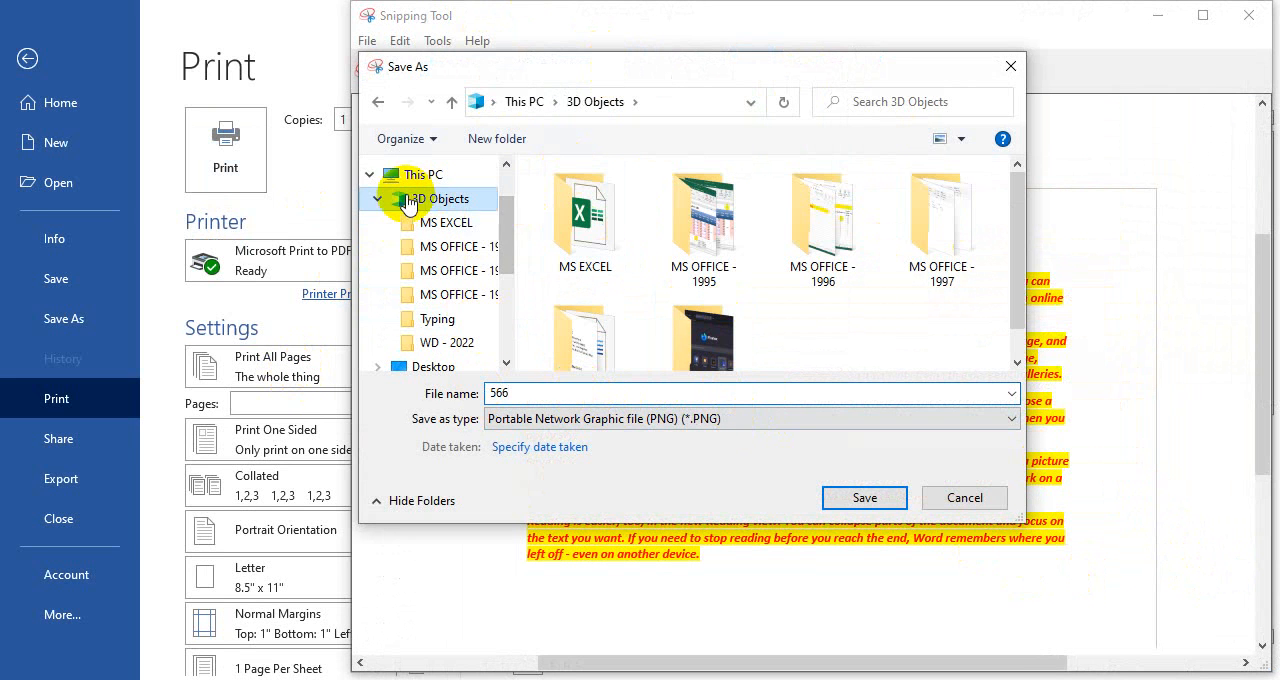
pyautogui.click(866, 499)
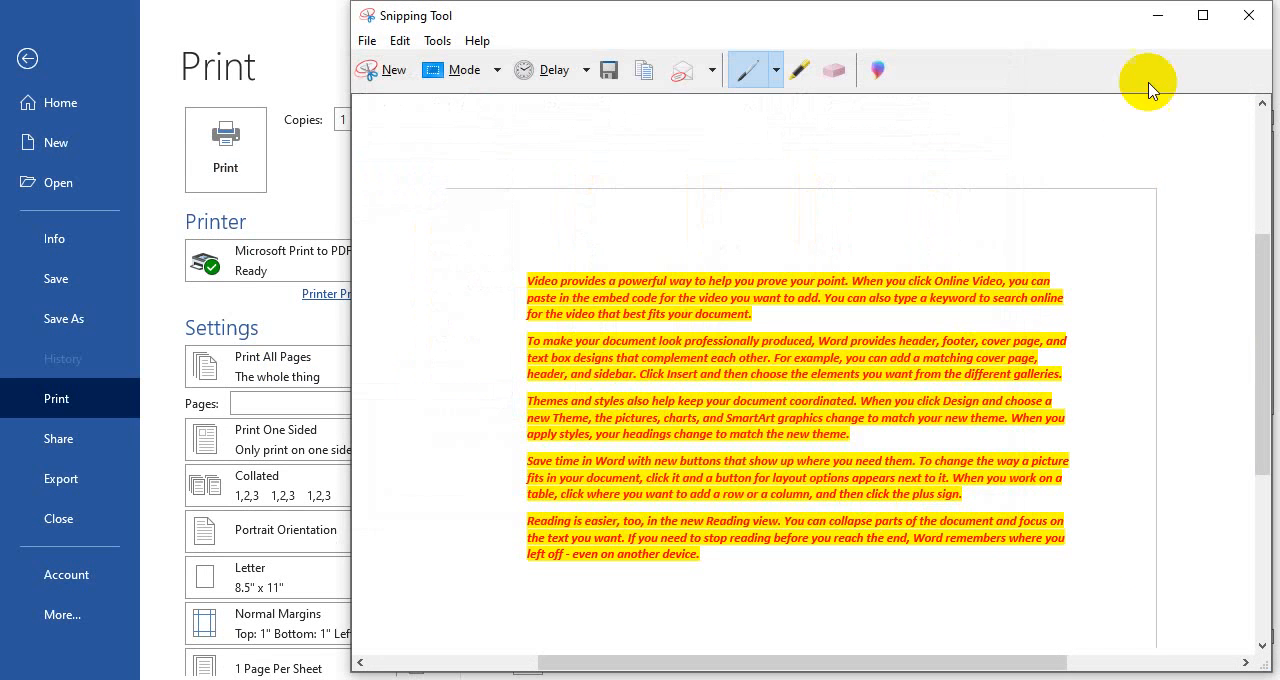
pyautogui.click(1247, 18)
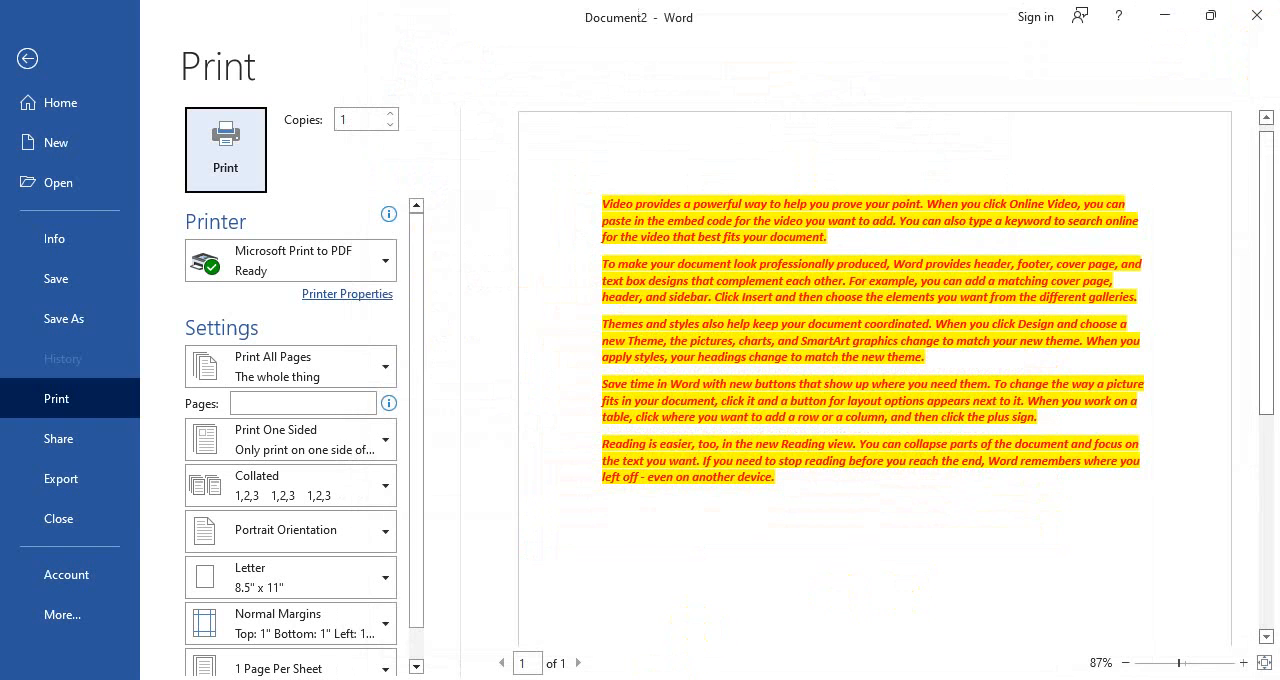
# Switch to File Explorer and open 566.PNG from the 3D Objects folder to view the captured page
pyautogui.hotkey('alt', 'Tab')
pyautogui.click(58, 300)
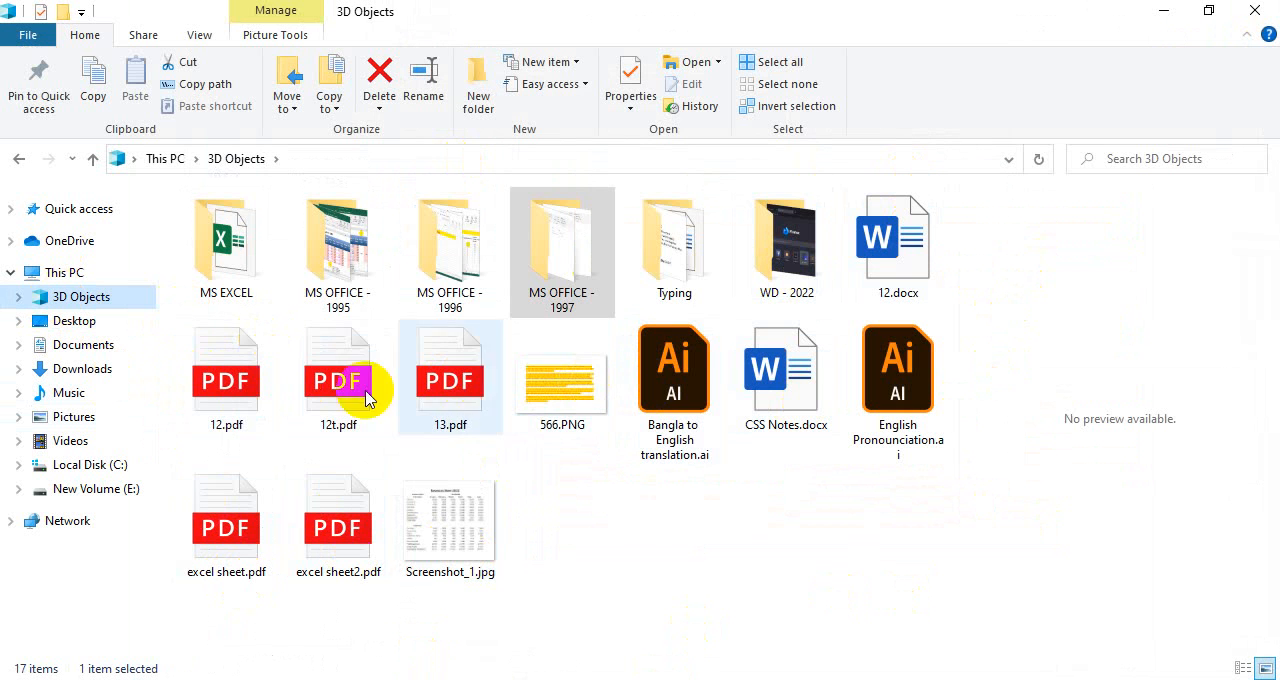
pyautogui.click(570, 405)
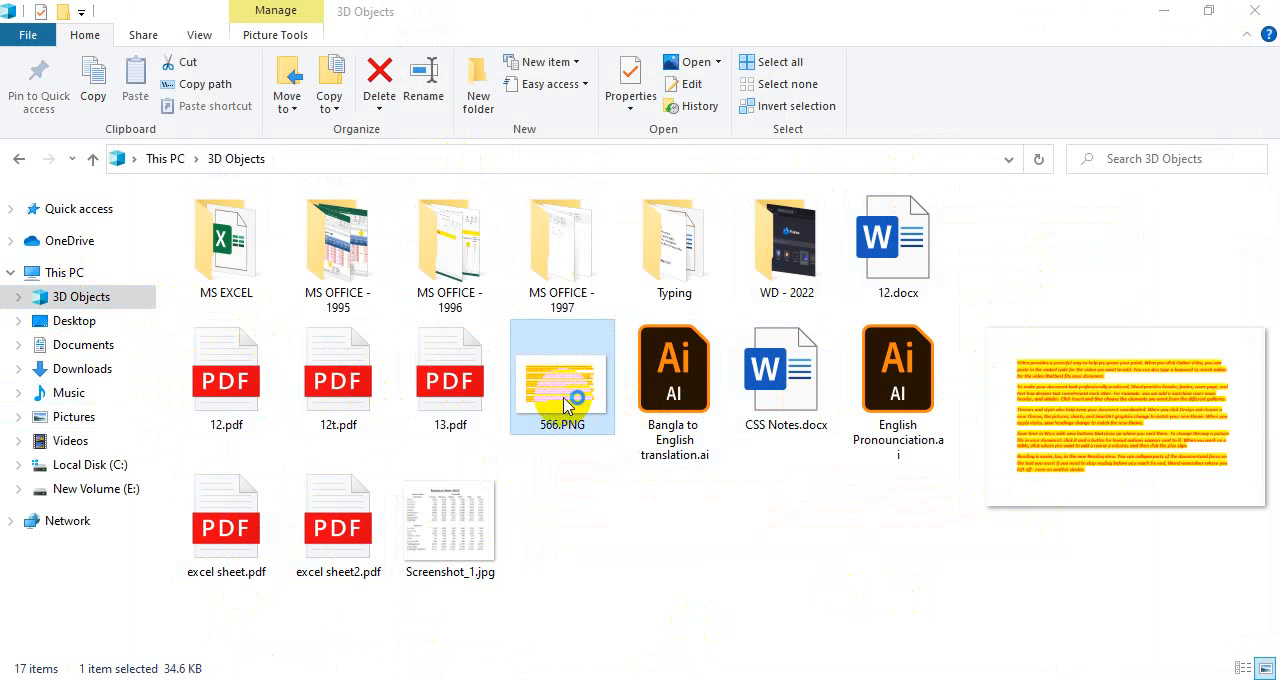
pyautogui.doubleClick(564, 403)
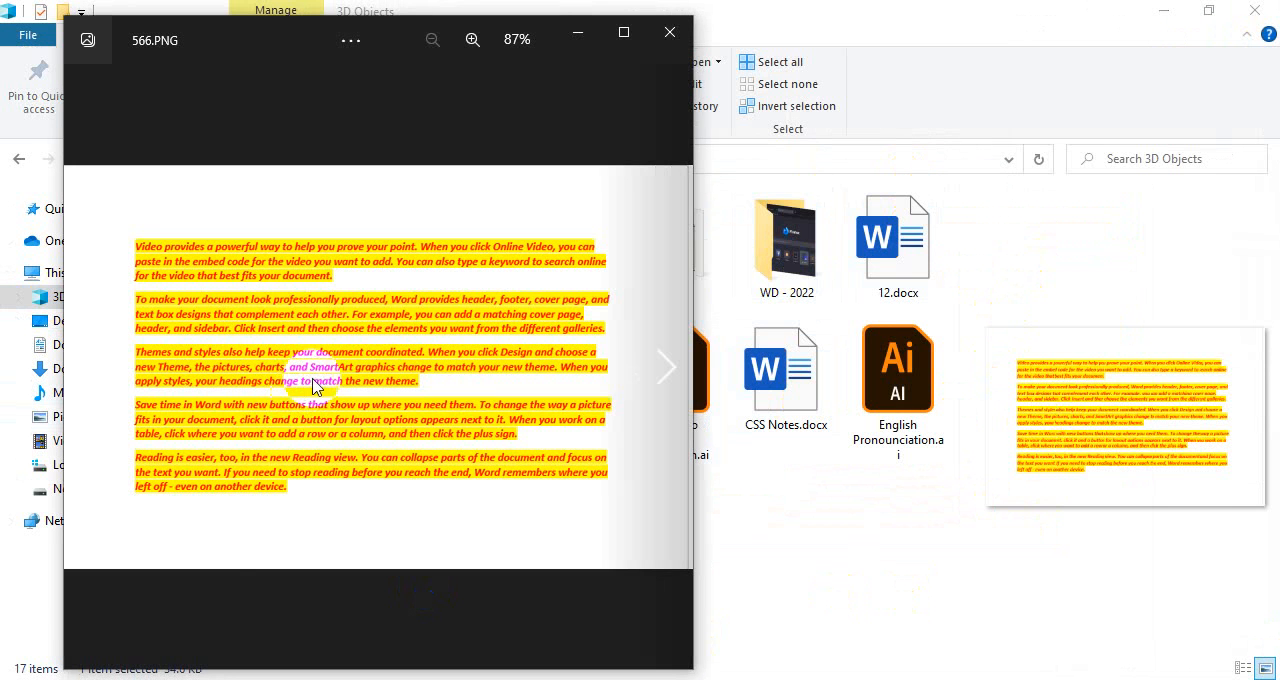
# Maximize the 566.PNG image window to view the captured page, and close the viewer
pyautogui.click(623, 33)
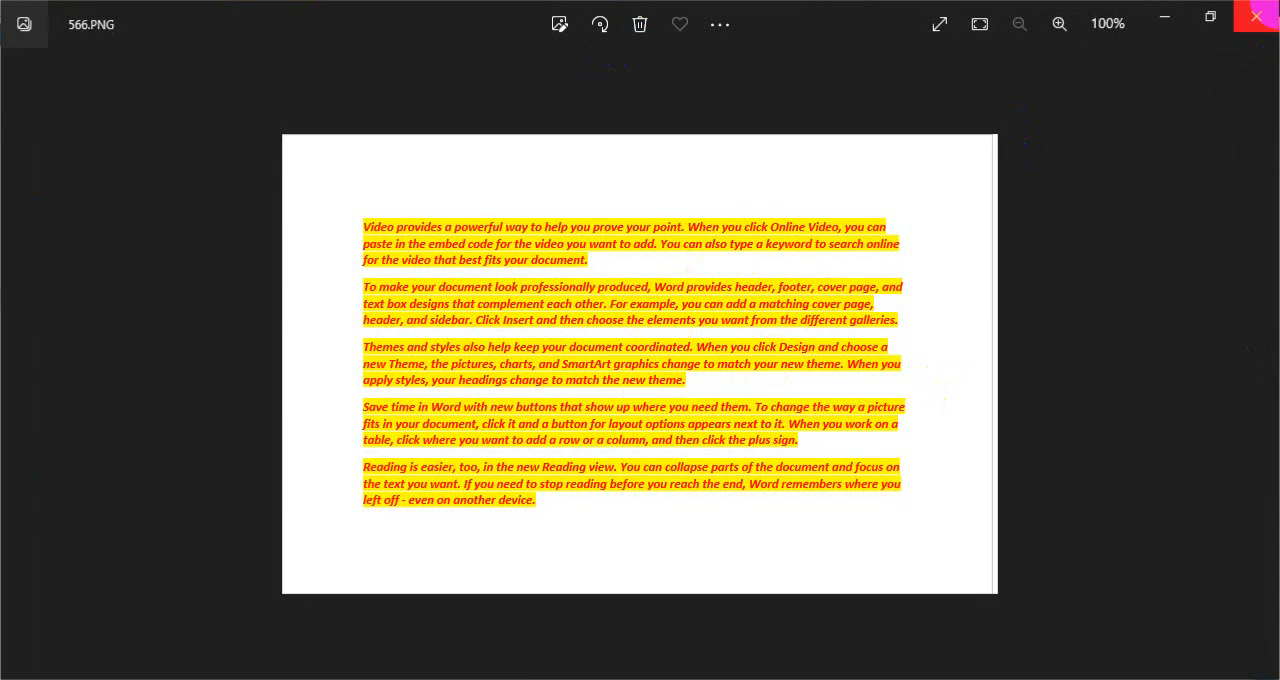
pyautogui.click(1257, 16)
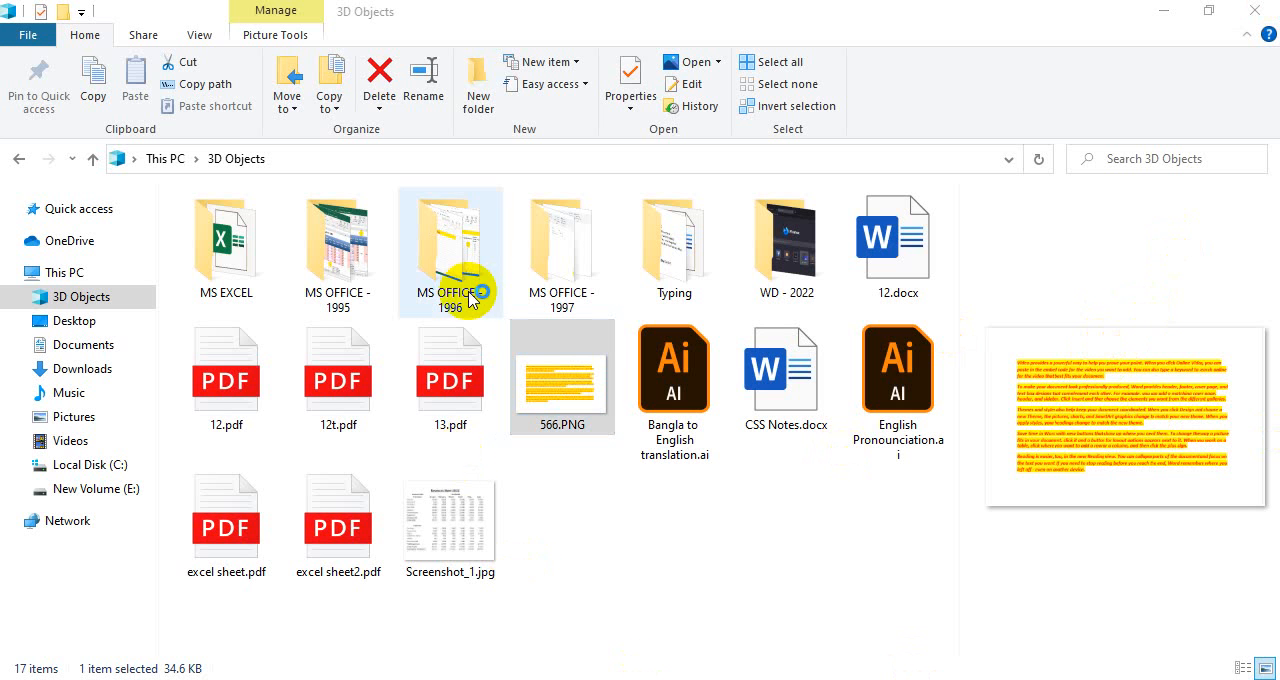
# Switch to the web browser, search for "background image", and minimize the browser to return to File Explorer
pyautogui.click(275, 53)
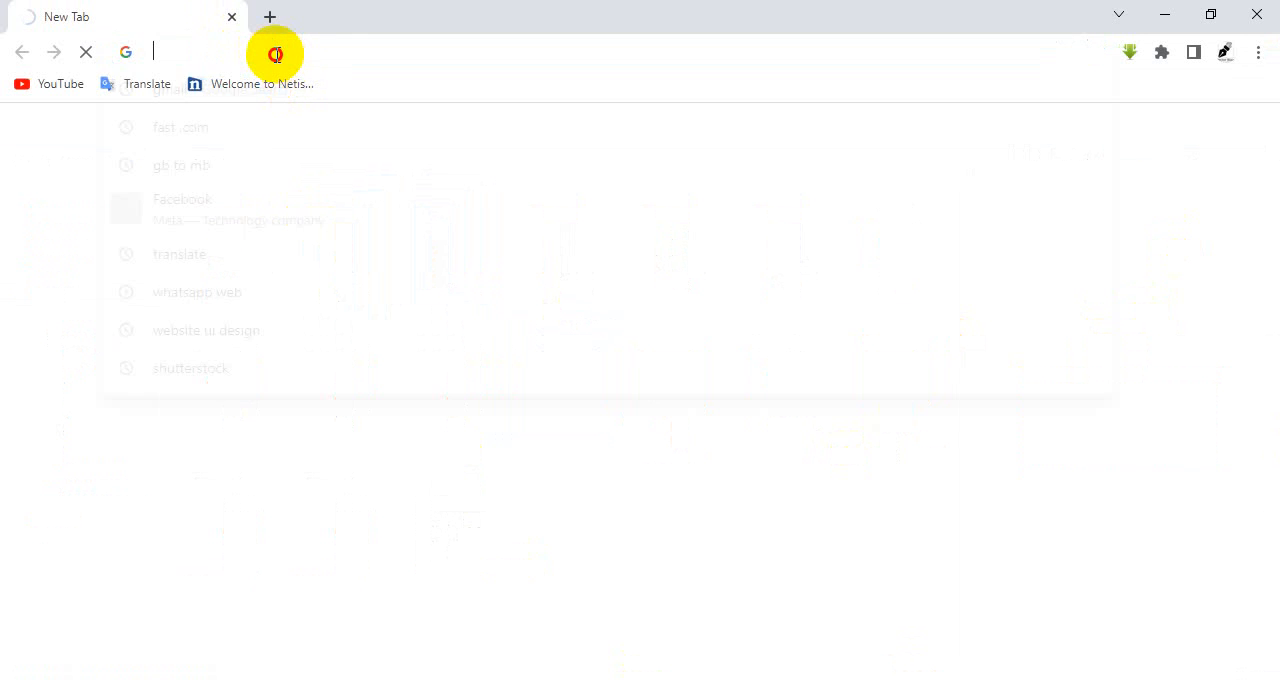
pyautogui.write('backg')
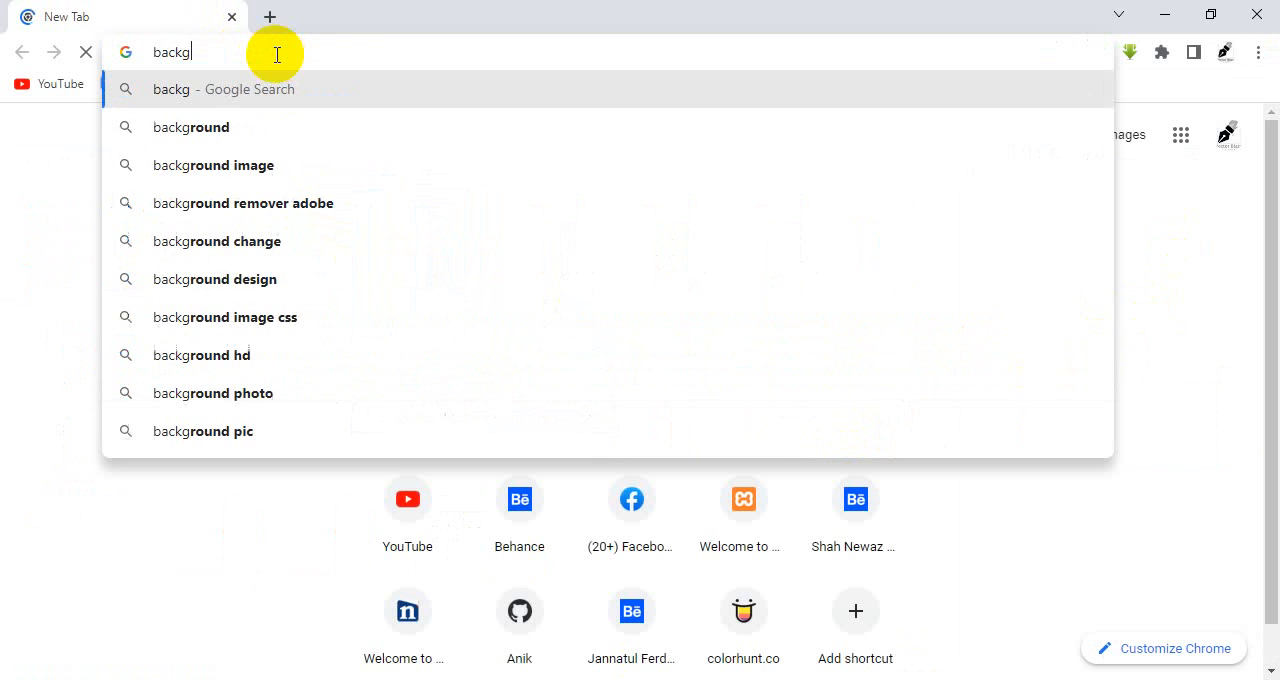
pyautogui.write('round')
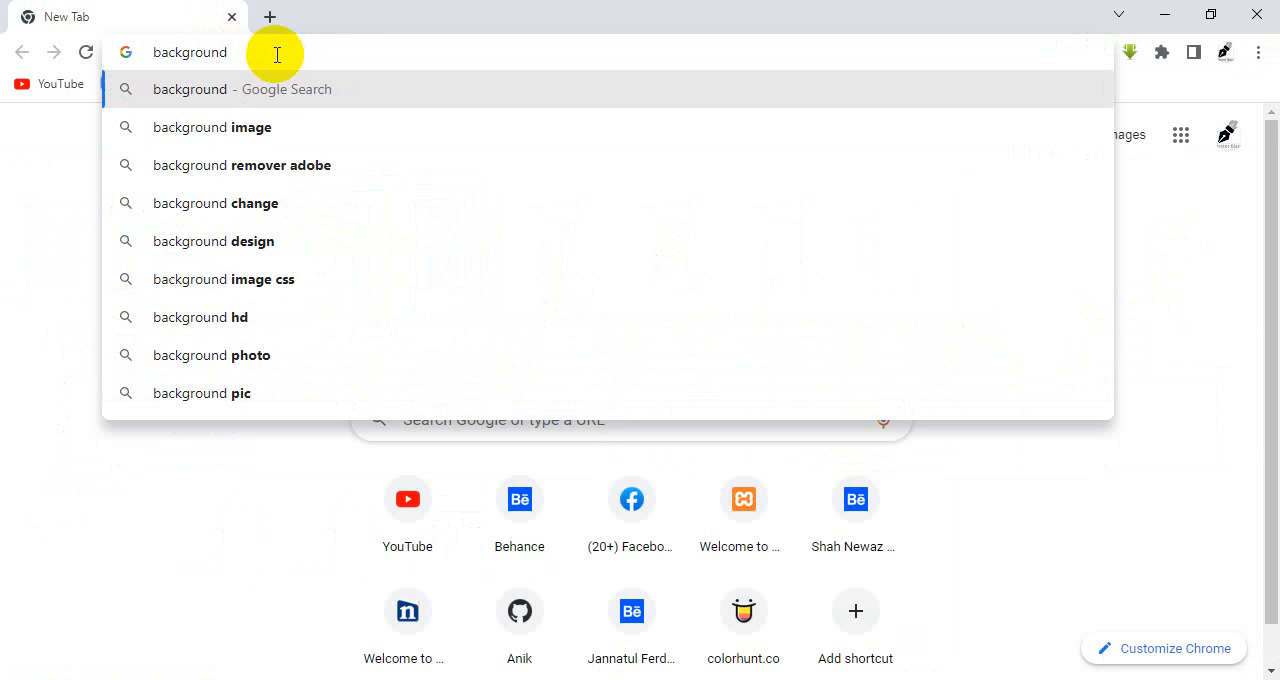
pyautogui.write(' image')
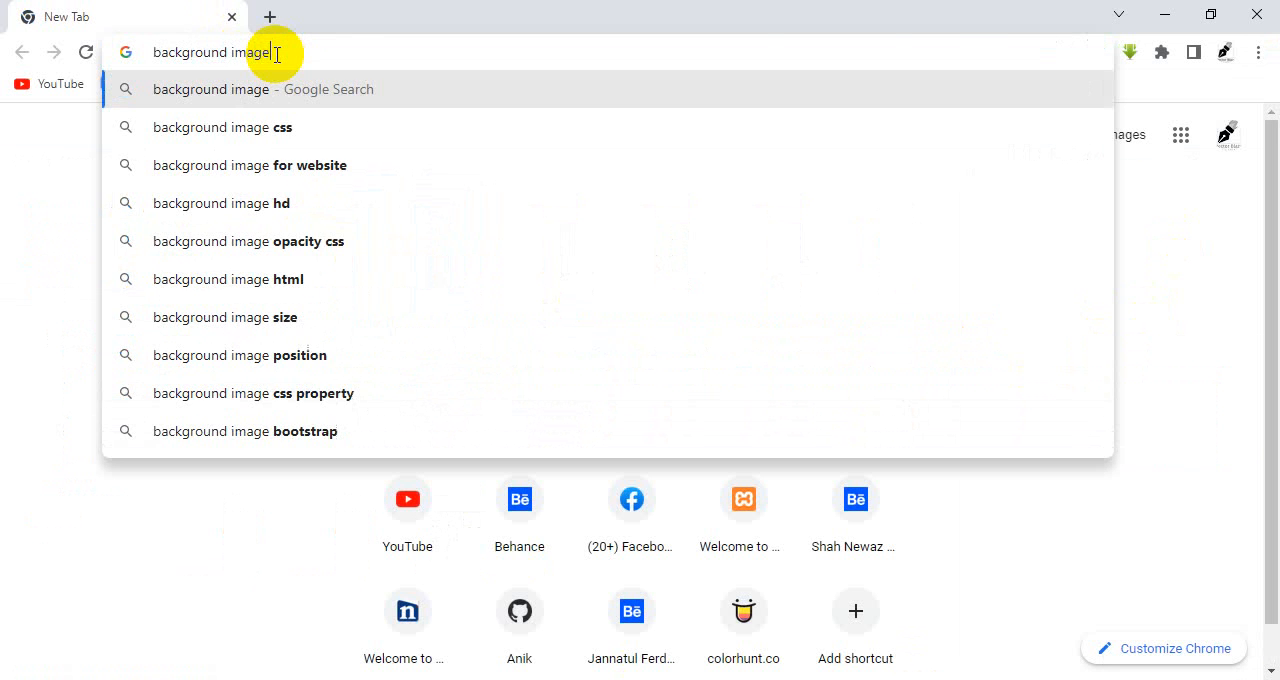
pyautogui.press('Return')
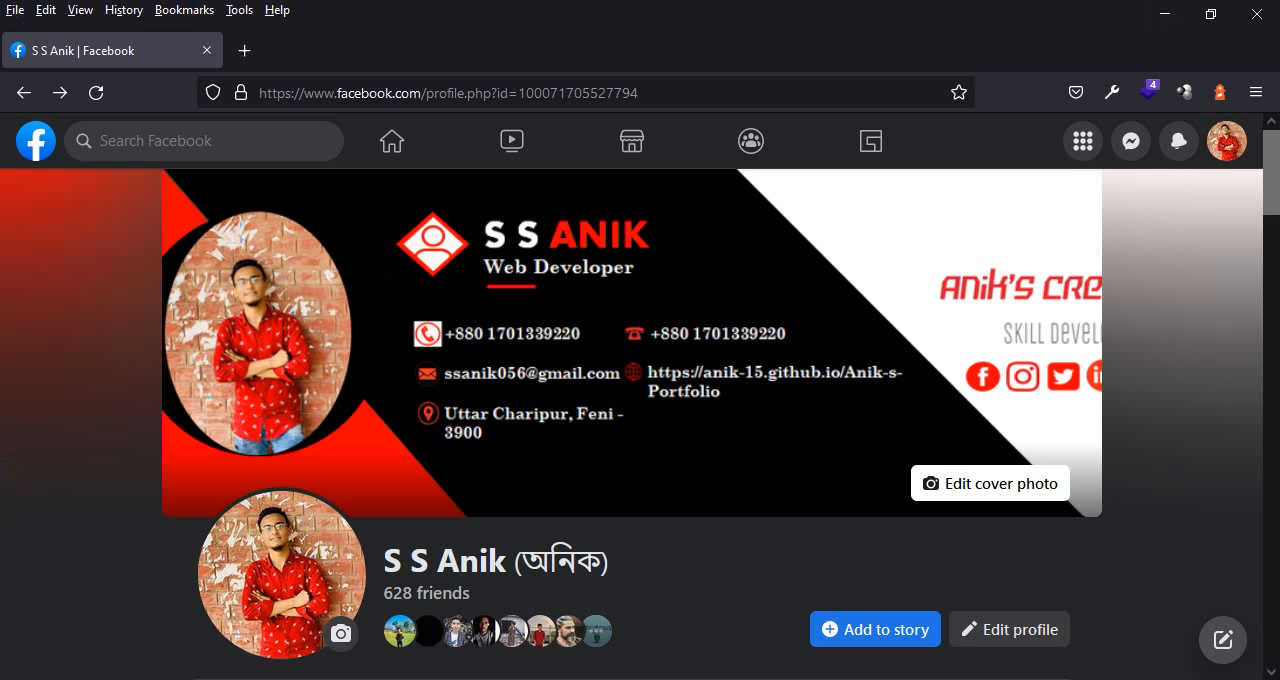
pyautogui.click(1163, 14)
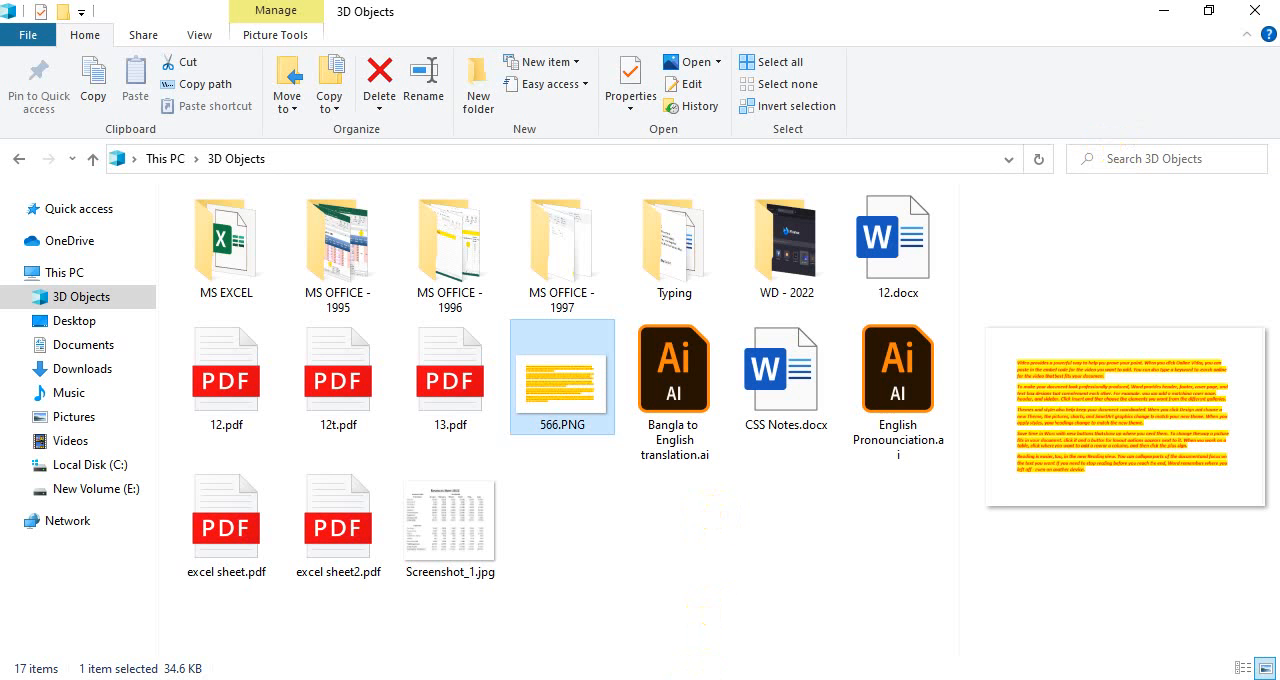
# Switch to the Document2 window in Word and leave its print preview to return to the editing view
pyautogui.moveTo(614, 678)
pyautogui.click(534, 626)
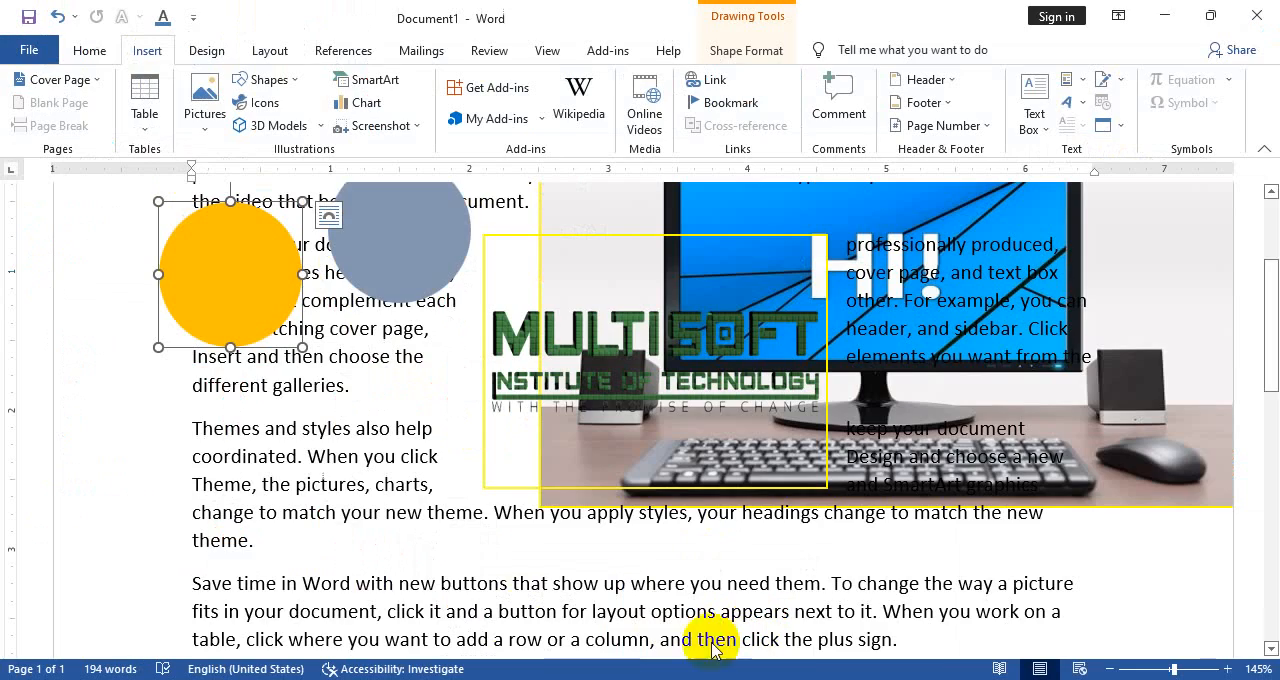
pyautogui.click(656, 592)
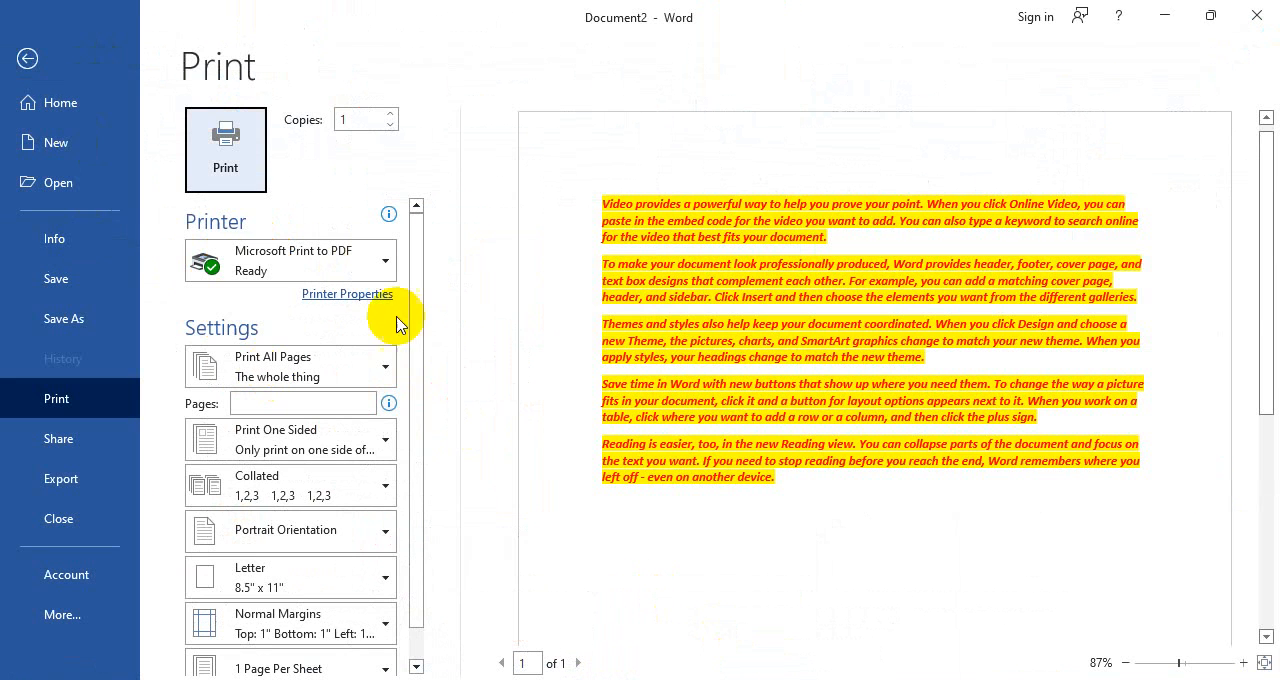
pyautogui.click(27, 58)
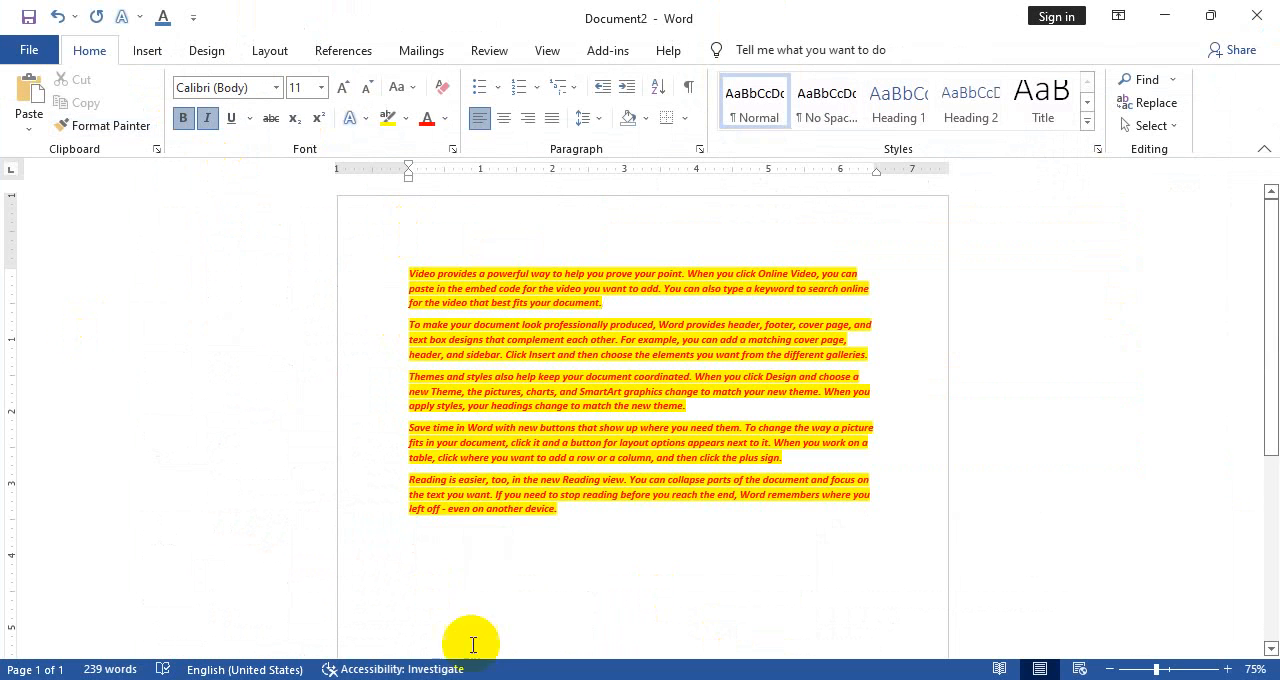
pyautogui.click(340, 678)
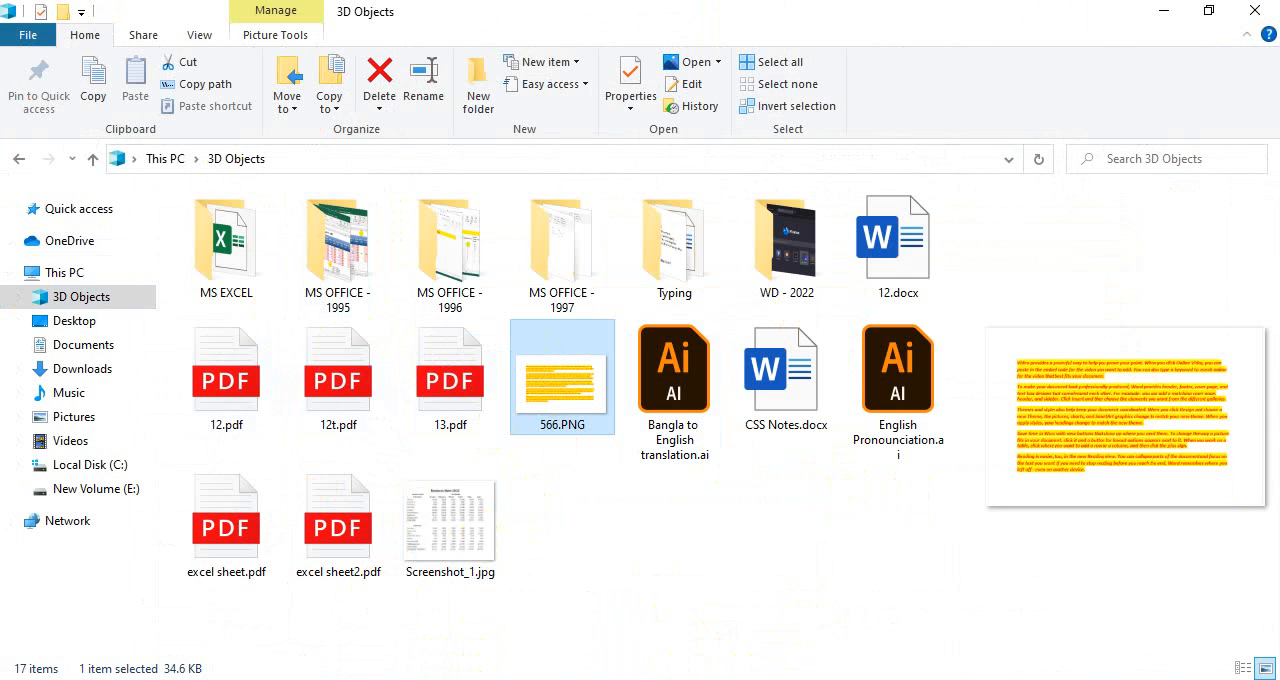
pyautogui.moveTo(670, 600)
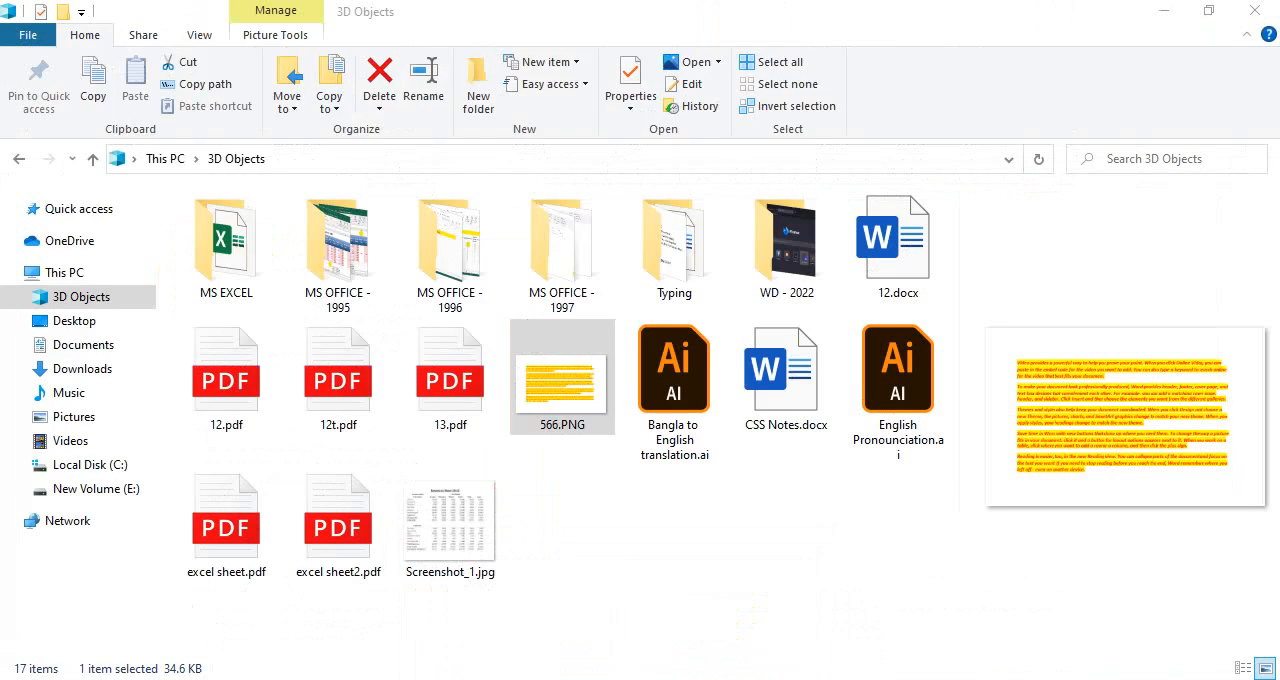
pyautogui.click(210, 679)
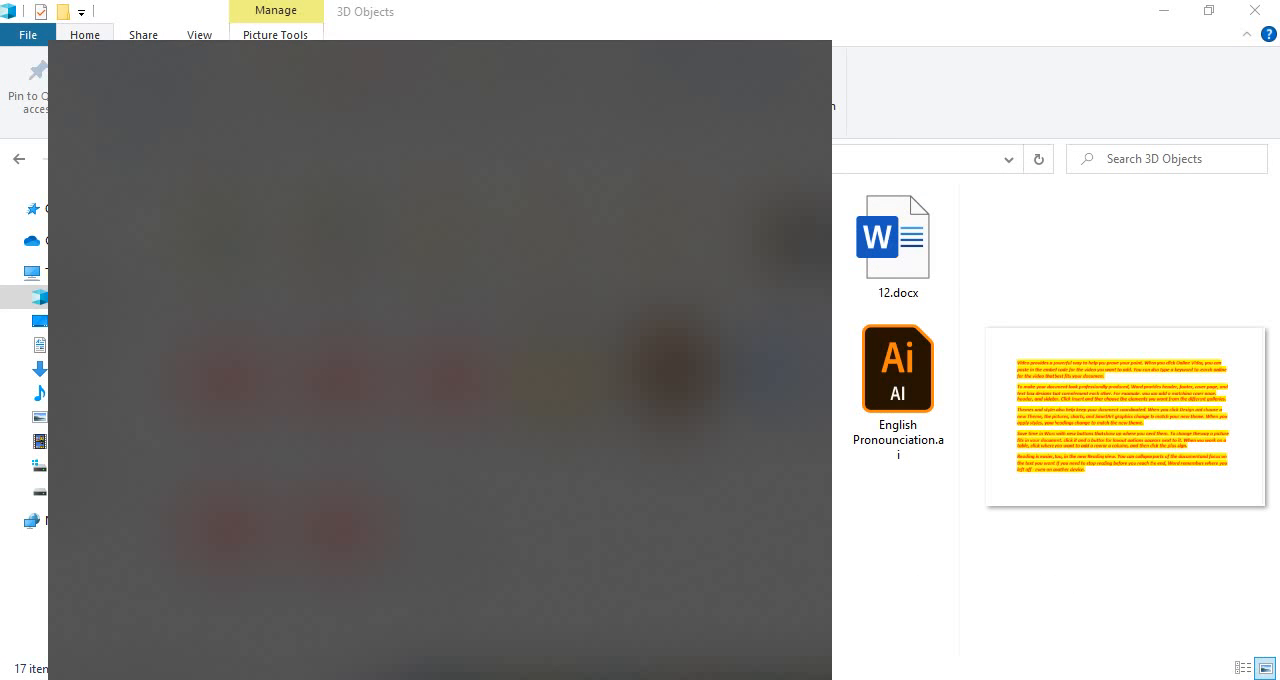
pyautogui.write('s')
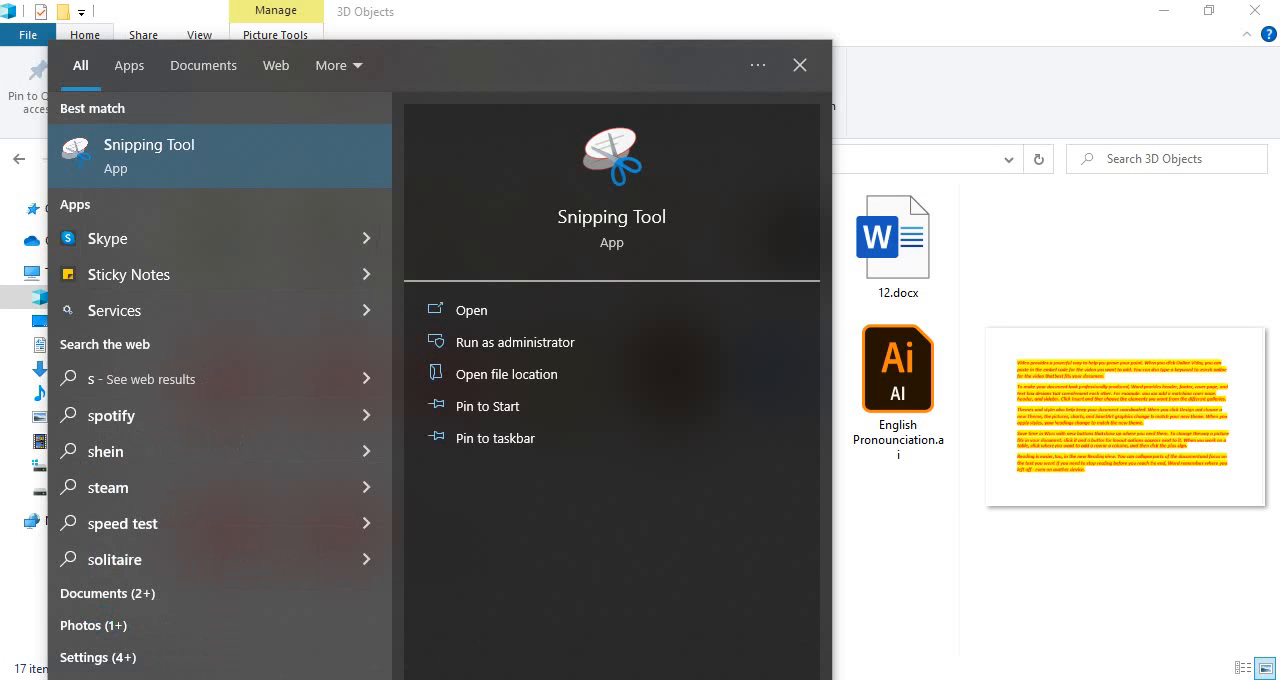
pyautogui.press('BackSpace')
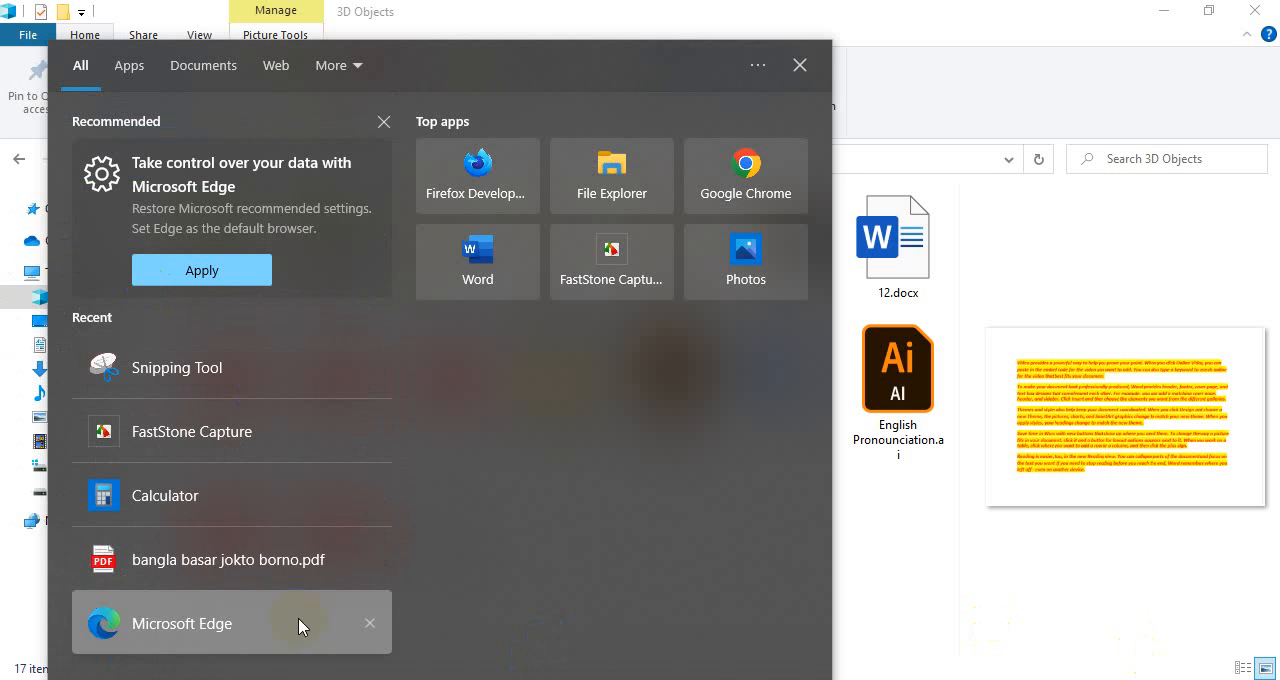
pyautogui.click(1102, 558)
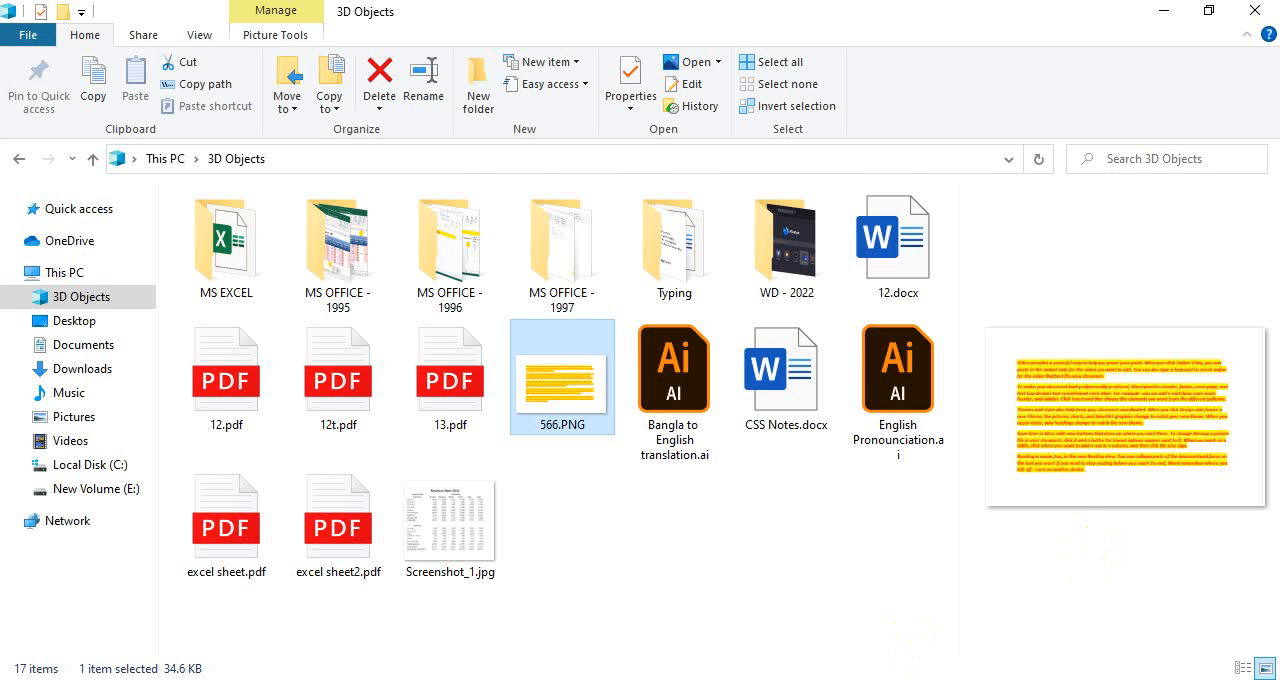
pyautogui.hotkey('alt', 'Tab')
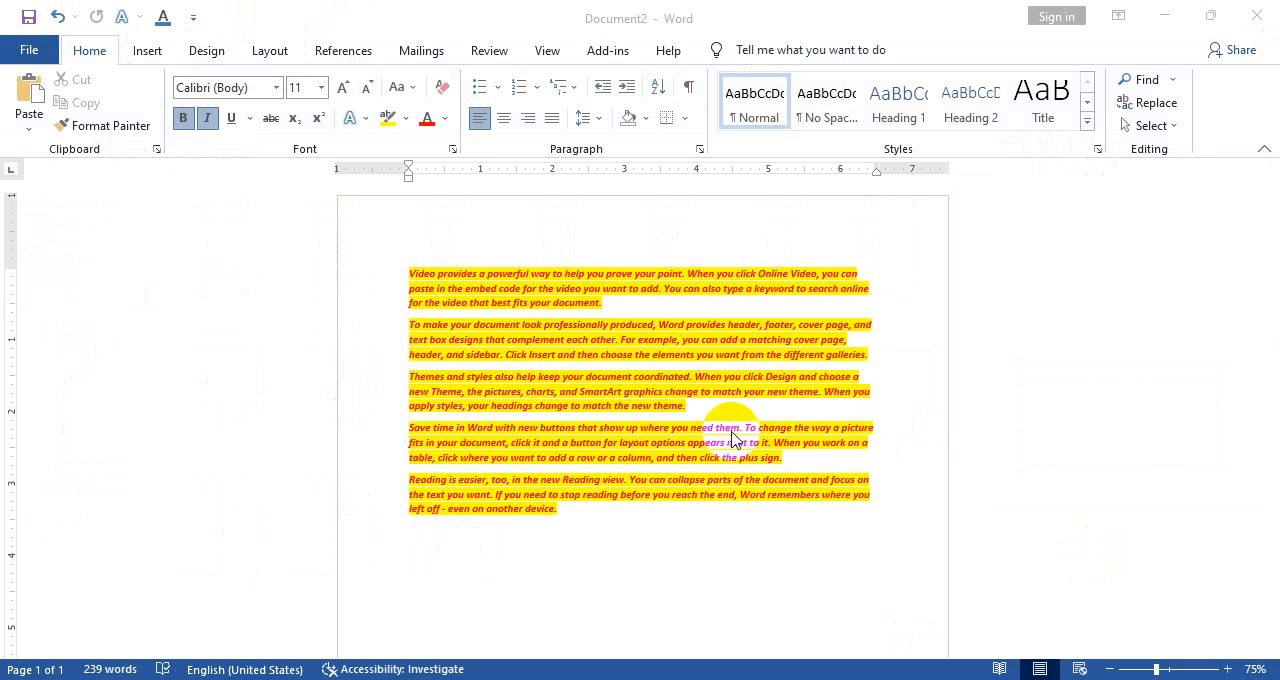
# Find Snip & Sketch with a Windows search for "snip", and open and close its window
pyautogui.click(231, 679)
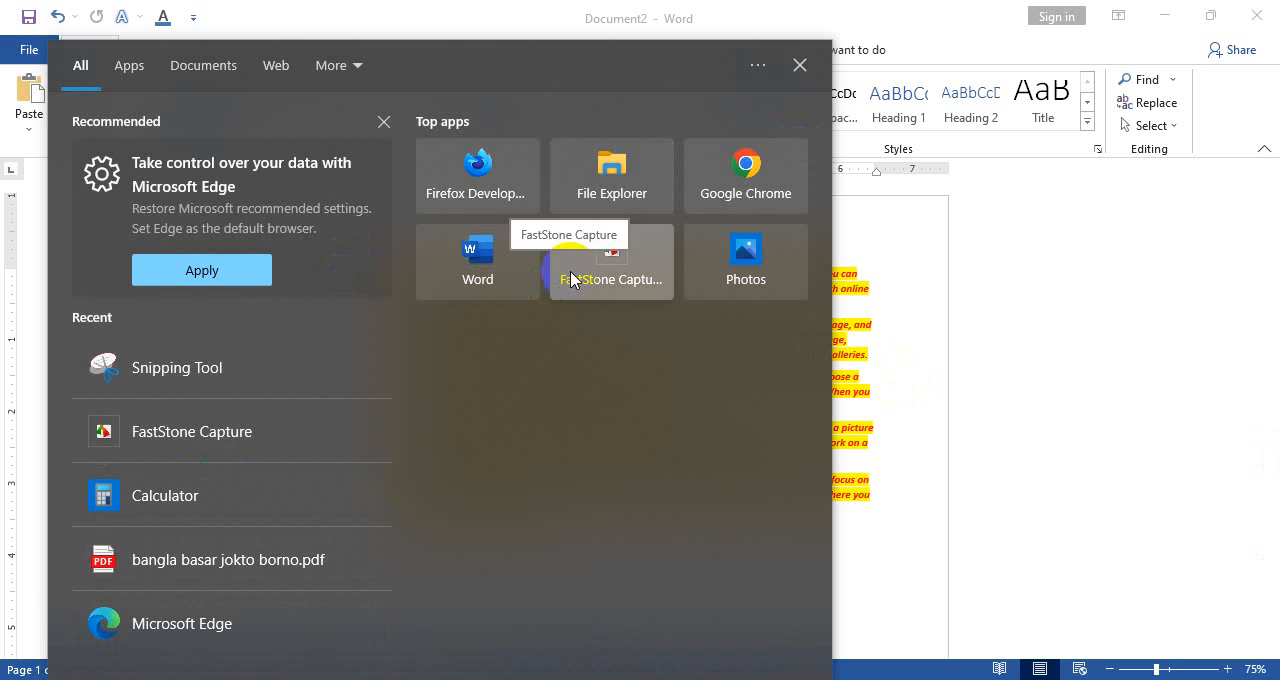
pyautogui.write('snip')
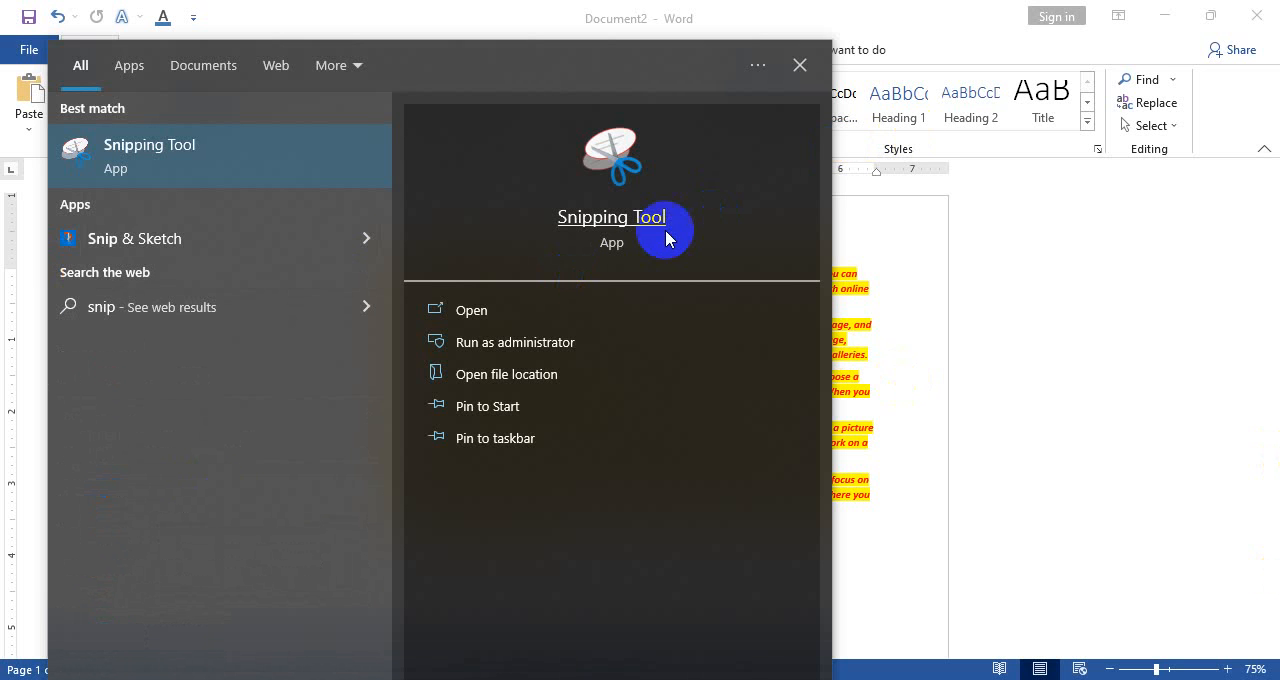
pyautogui.press('BackSpace')
pyautogui.press('BackSpace')
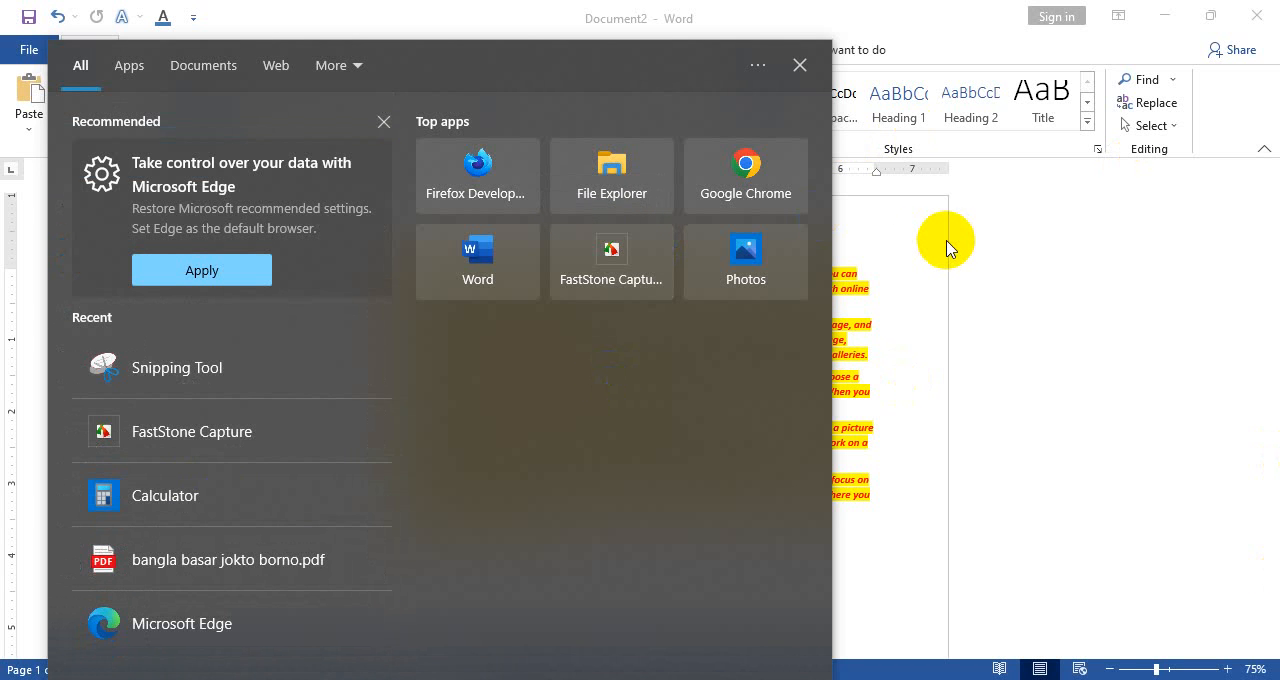
pyautogui.write('snip')
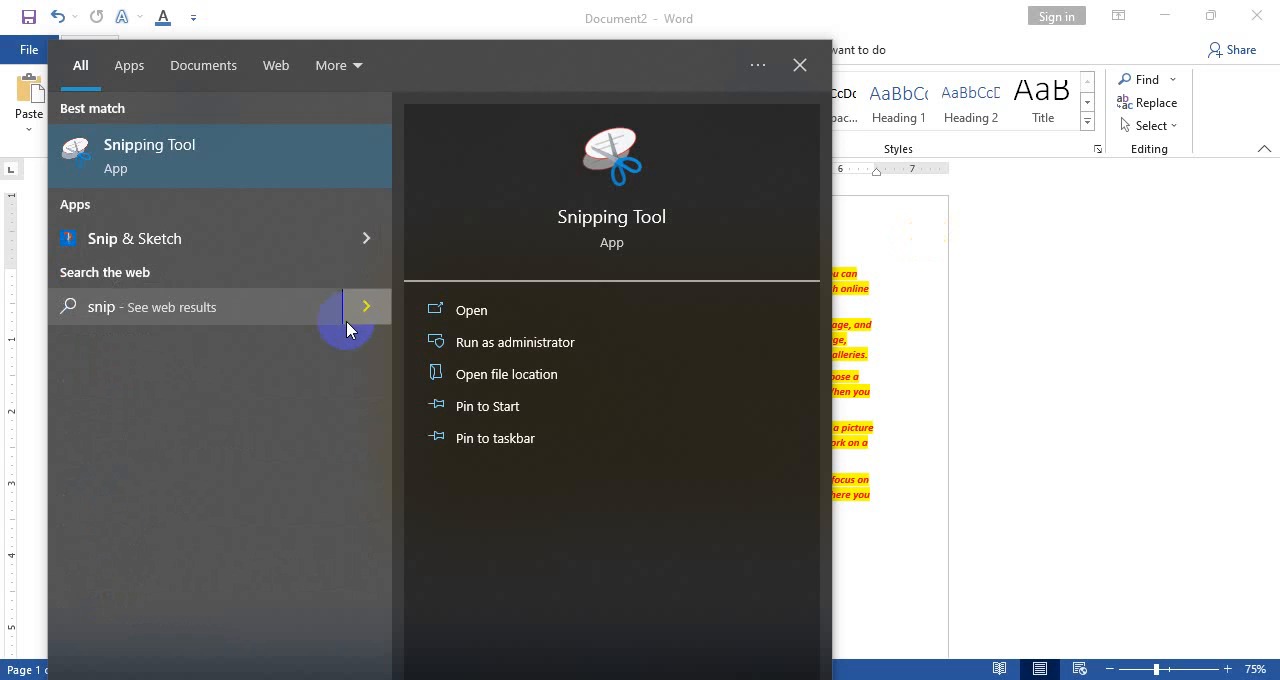
pyautogui.click(143, 241)
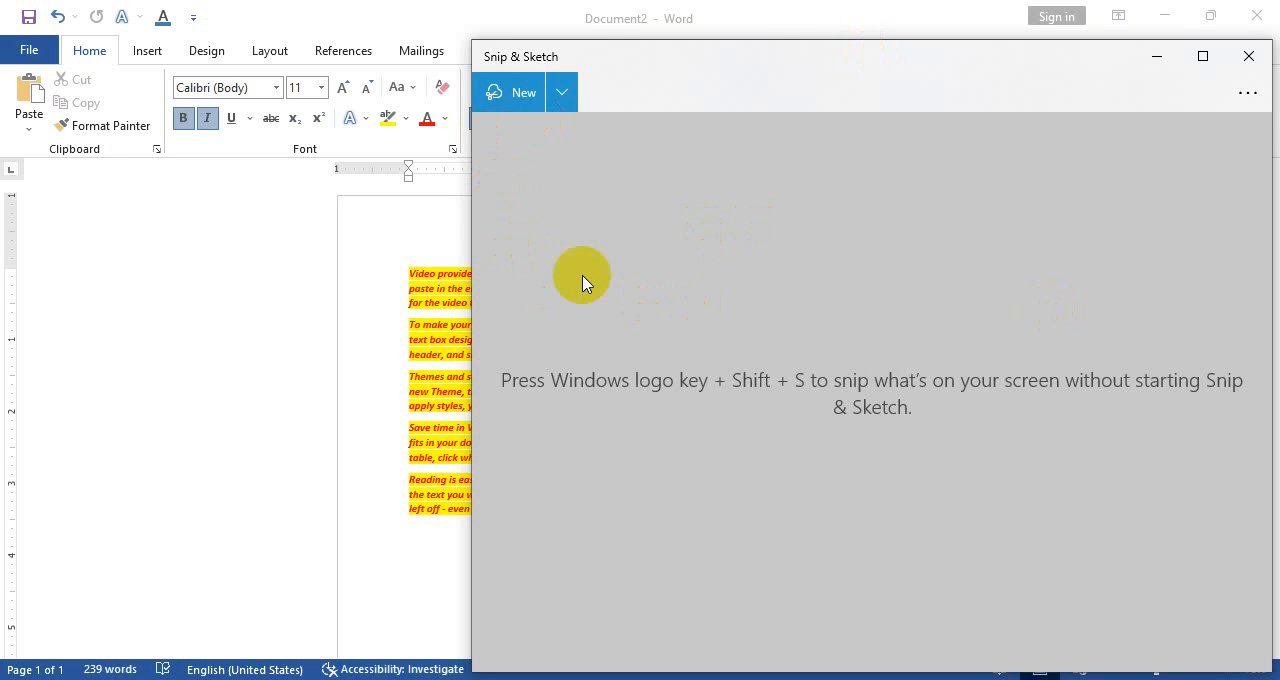
pyautogui.click(1247, 57)
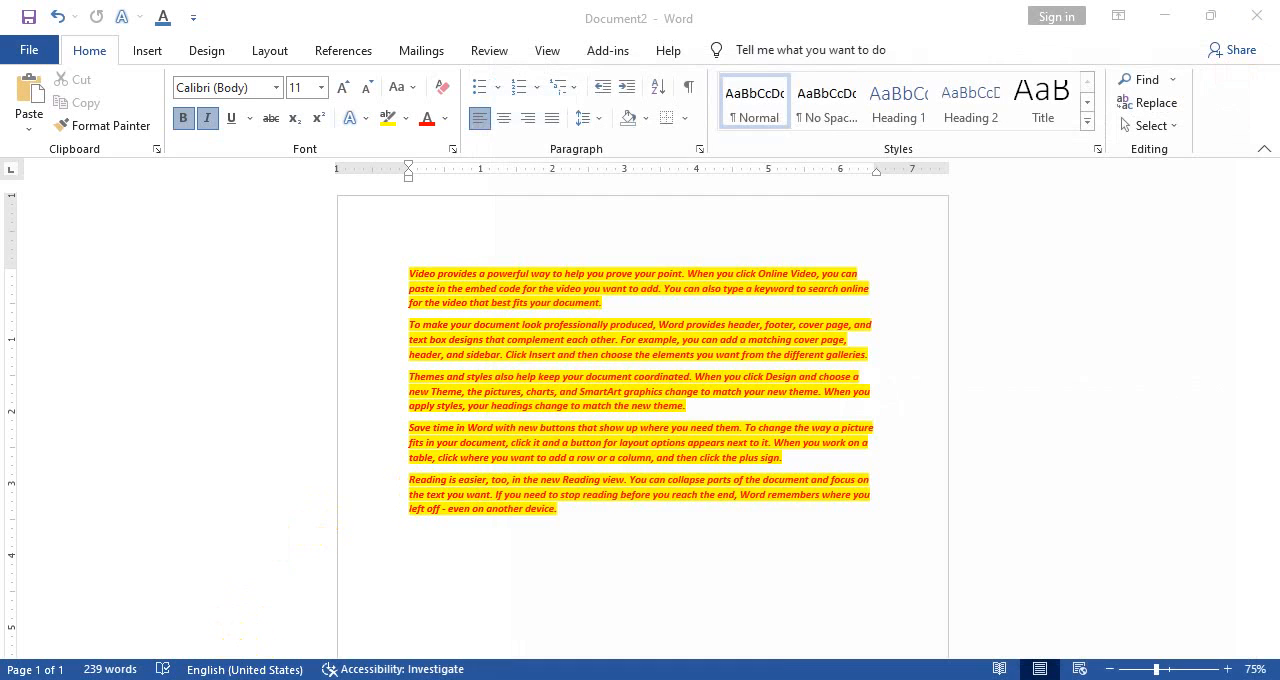
# Look up the Lightshot app with a Windows search for "liteshot", and dismiss the search
pyautogui.press('super')
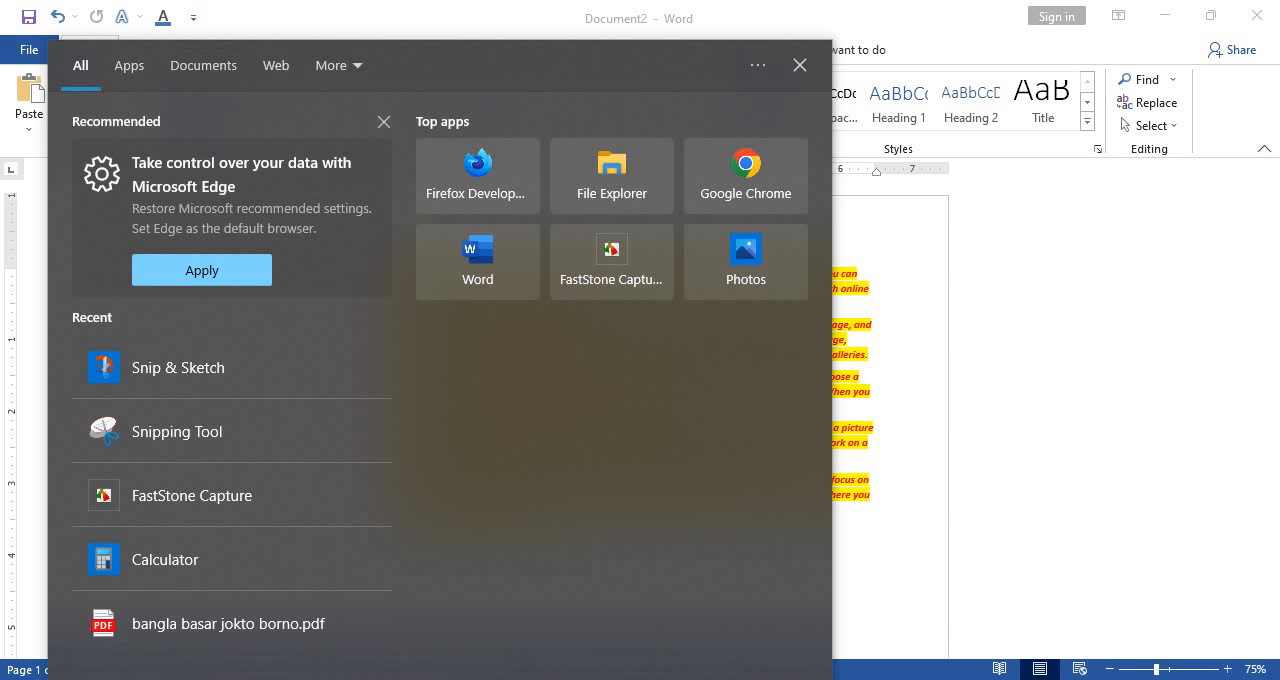
pyautogui.write('lites')
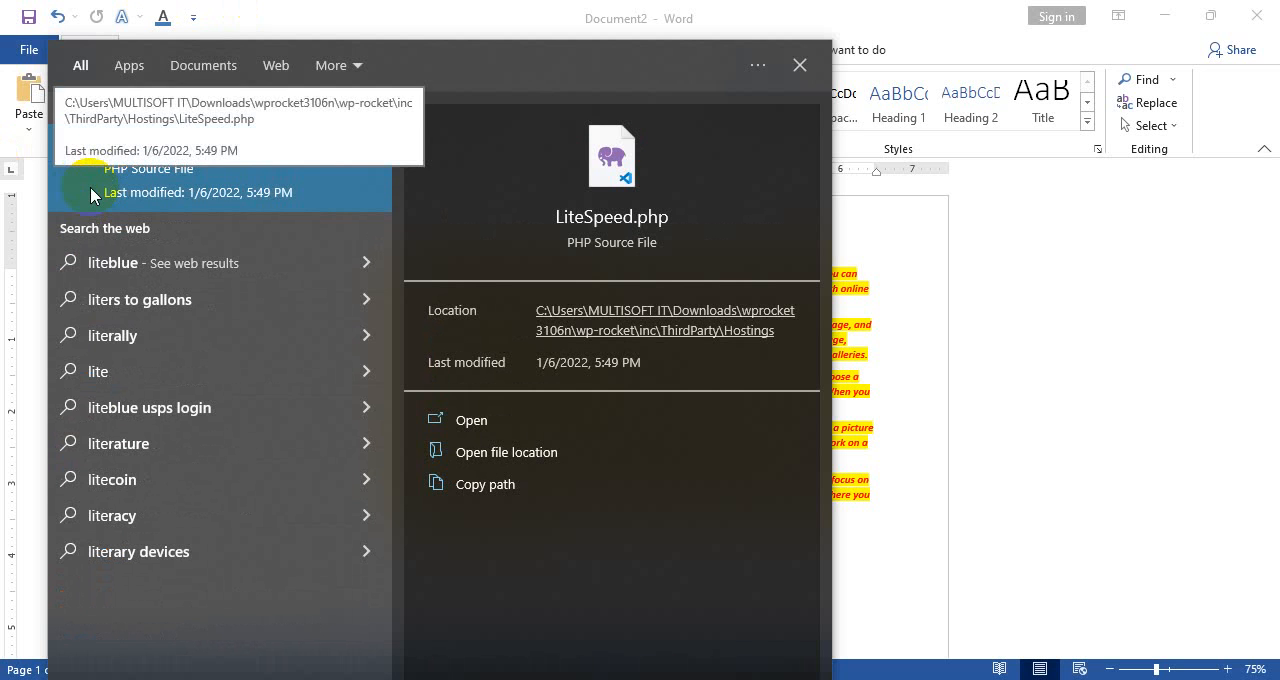
pyautogui.write('hot')
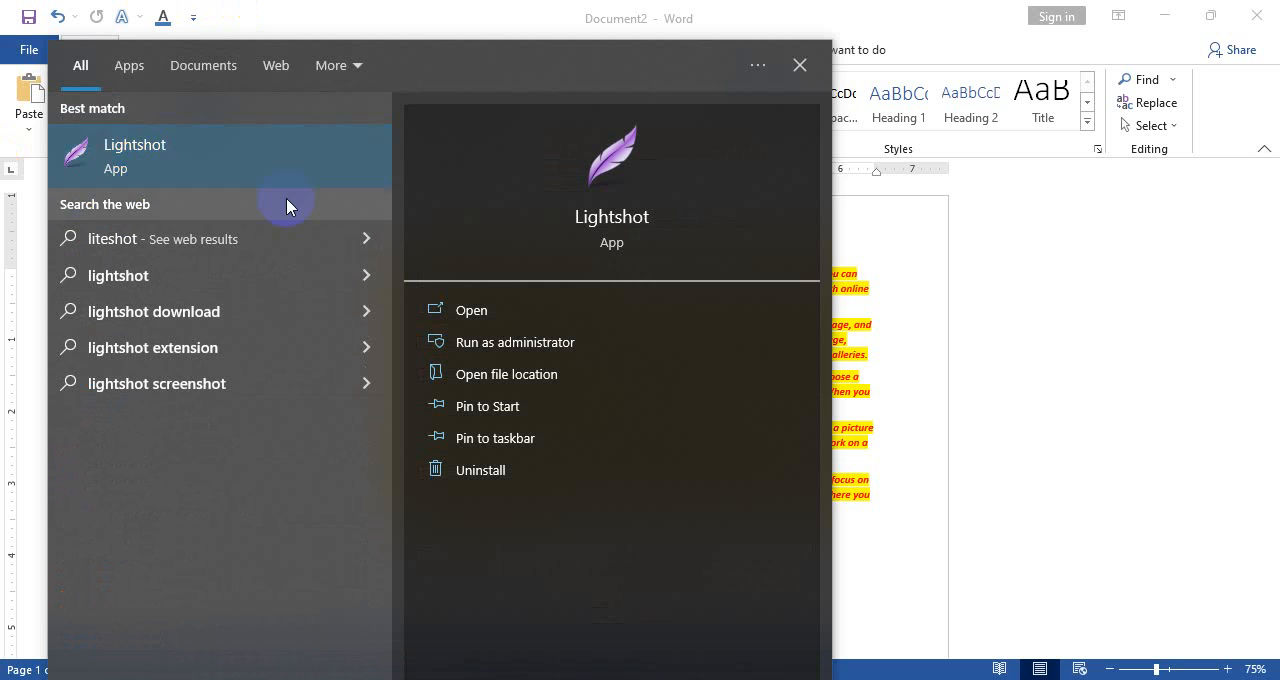
pyautogui.press('BackSpace')
pyautogui.press('BackSpace')
pyautogui.press('BackSpace')
pyautogui.press('BackSpace')
pyautogui.press('BackSpace')
pyautogui.press('BackSpace')
pyautogui.press('BackSpace')
pyautogui.press('BackSpace')
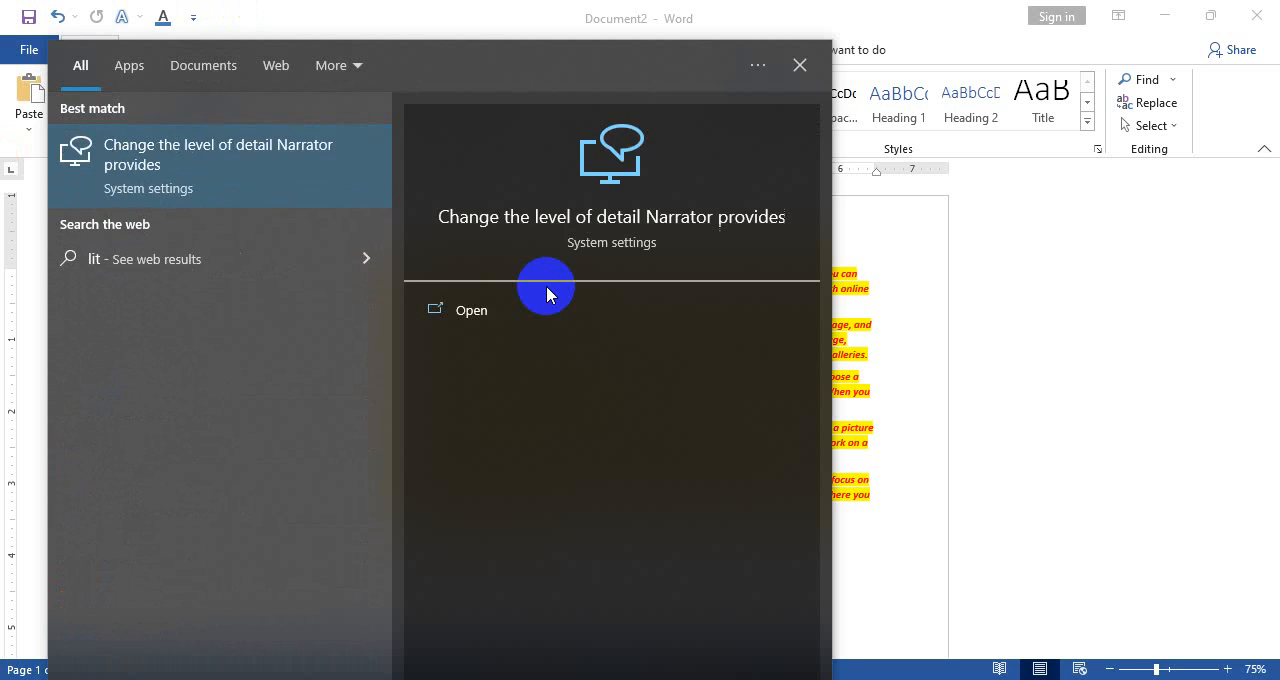
pyautogui.click(949, 244)
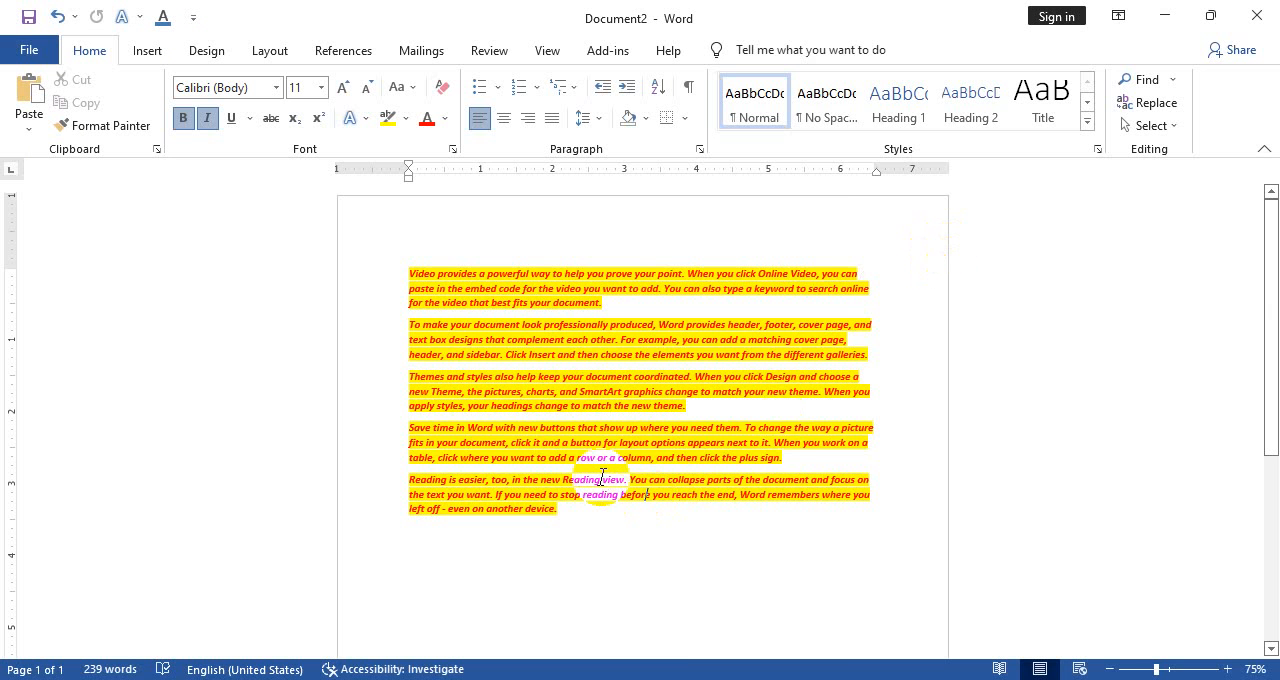
# Bring up the 3D Objects folder in File Explorer, and return to the Document2 window in Word
pyautogui.click(155, 48)
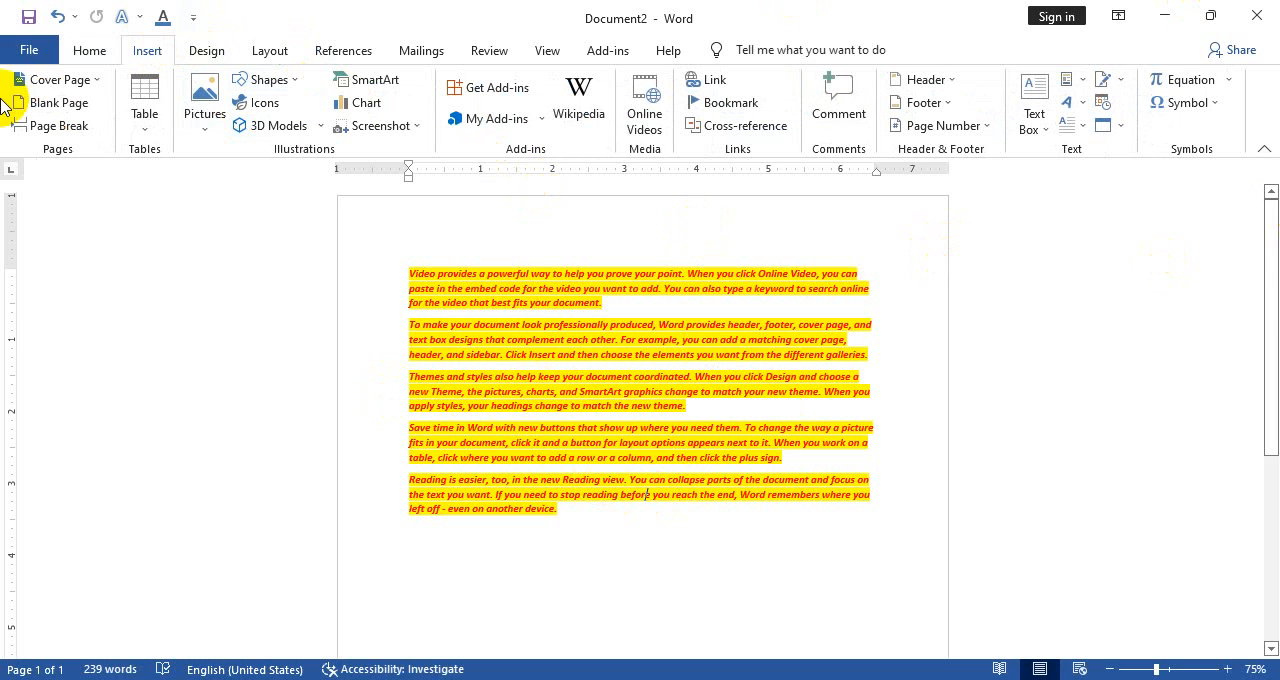
pyautogui.click(1164, 15)
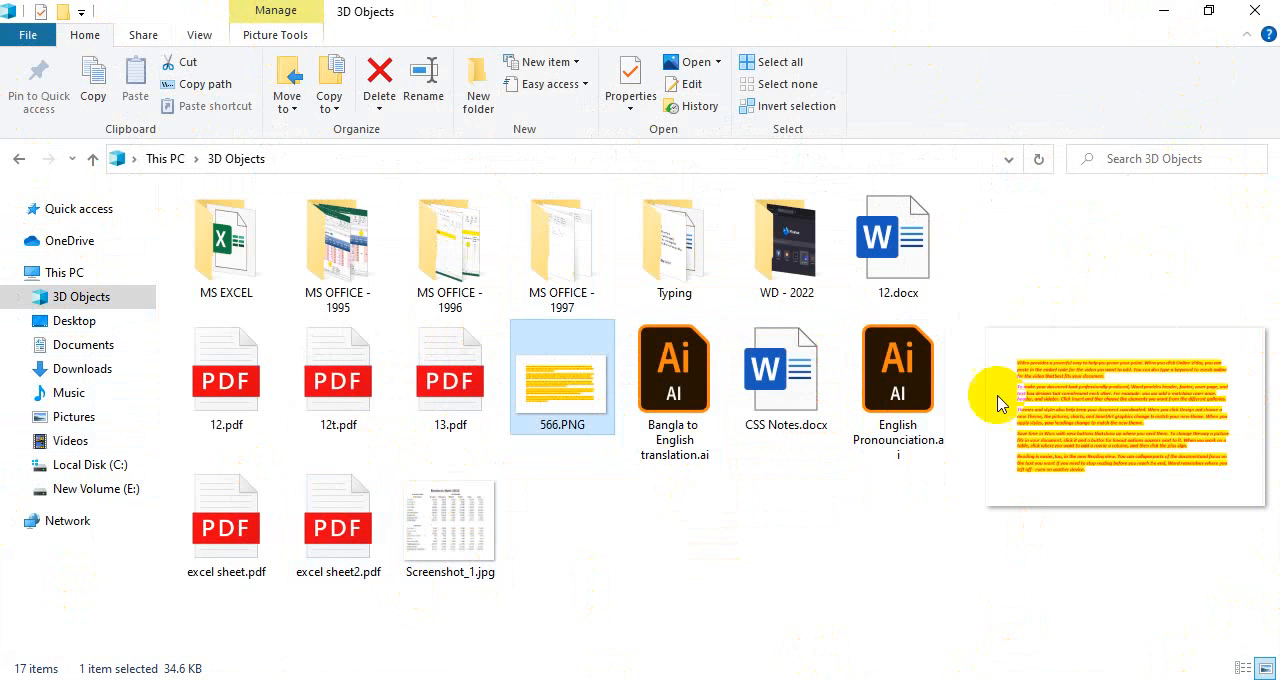
pyautogui.press('super+s')
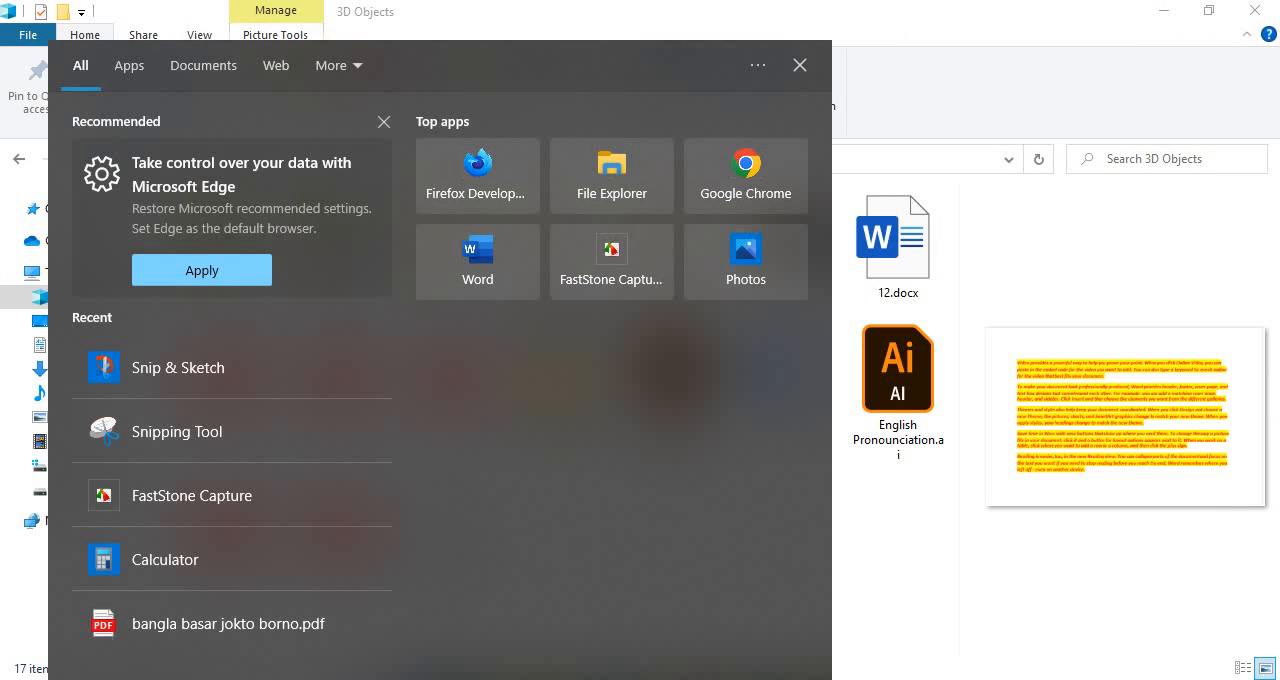
pyautogui.click(1031, 586)
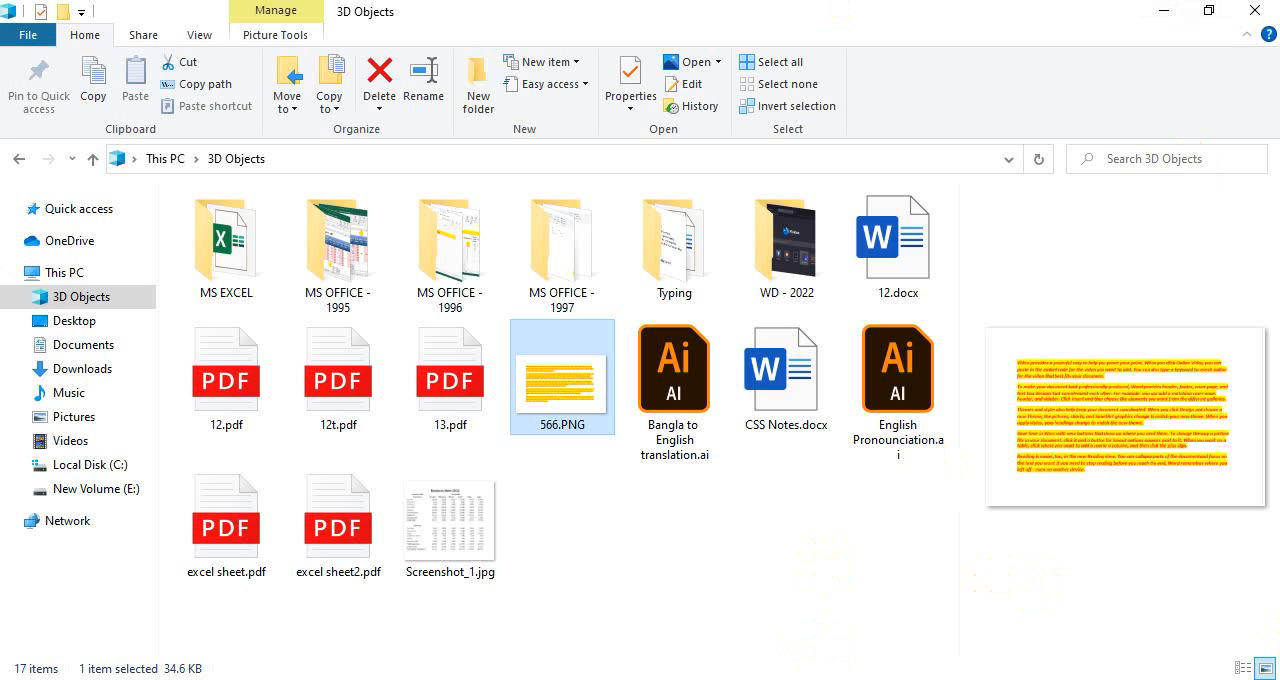
pyautogui.click(714, 563)
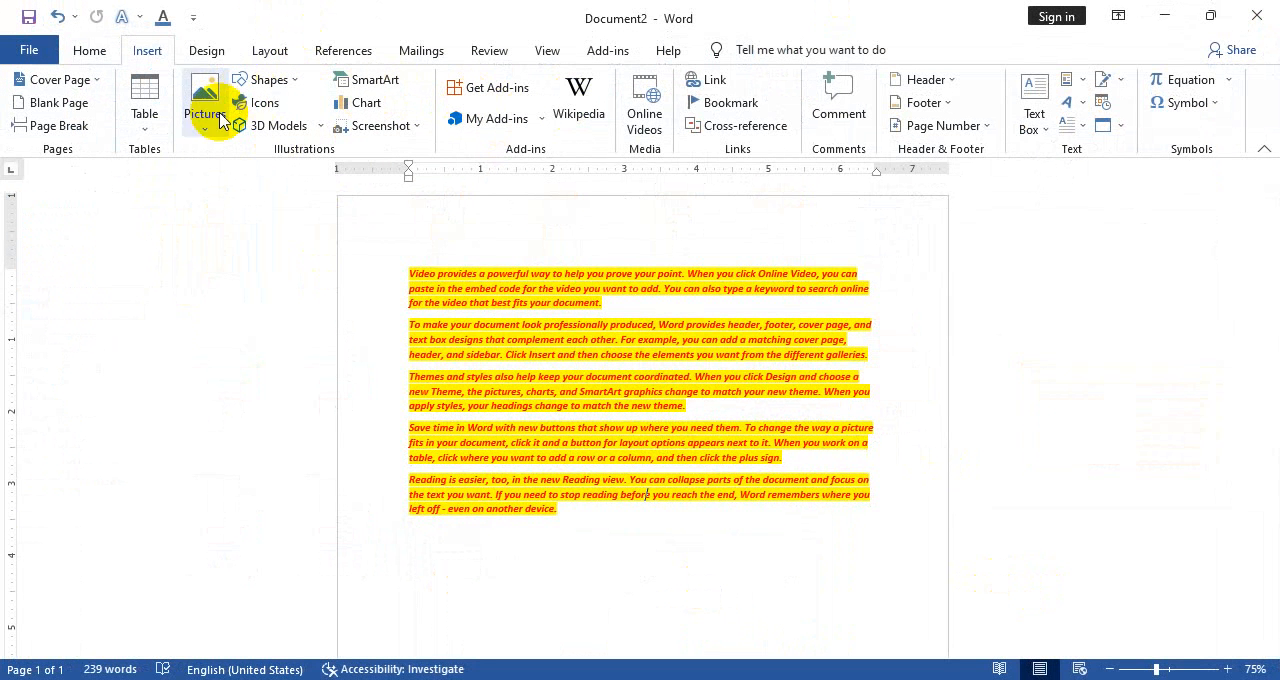
# Insert a screen clipping of the whole File Explorer window into the document, and delete the inserted picture
pyautogui.click(398, 128)
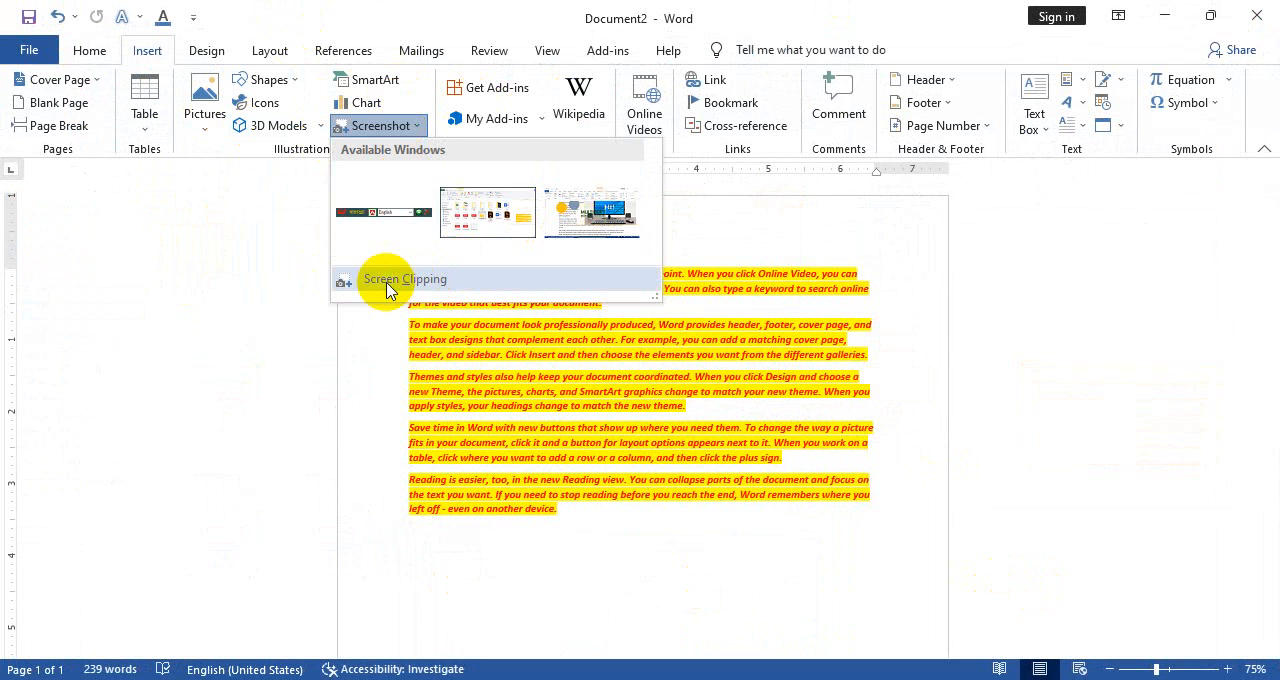
pyautogui.click(423, 286)
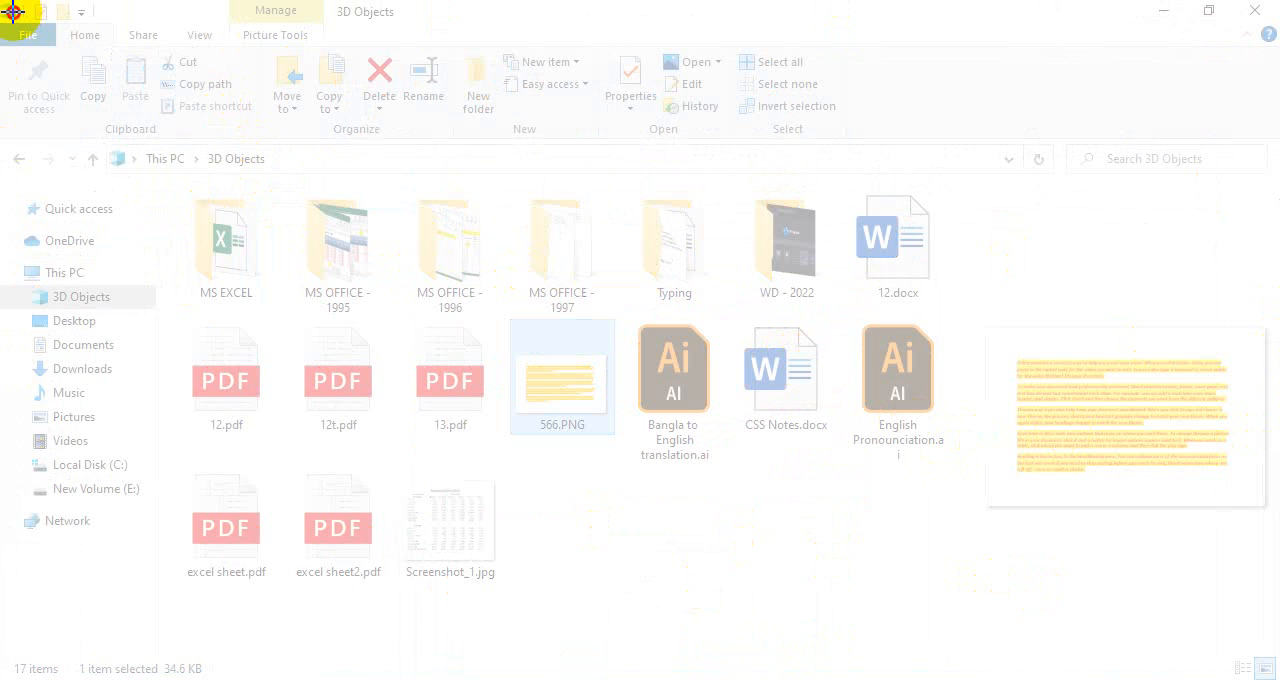
pyautogui.moveTo(13, 12); pyautogui.dragTo(1270, 660)
pyautogui.moveTo(771, 363); pyautogui.dragTo(749, 400)
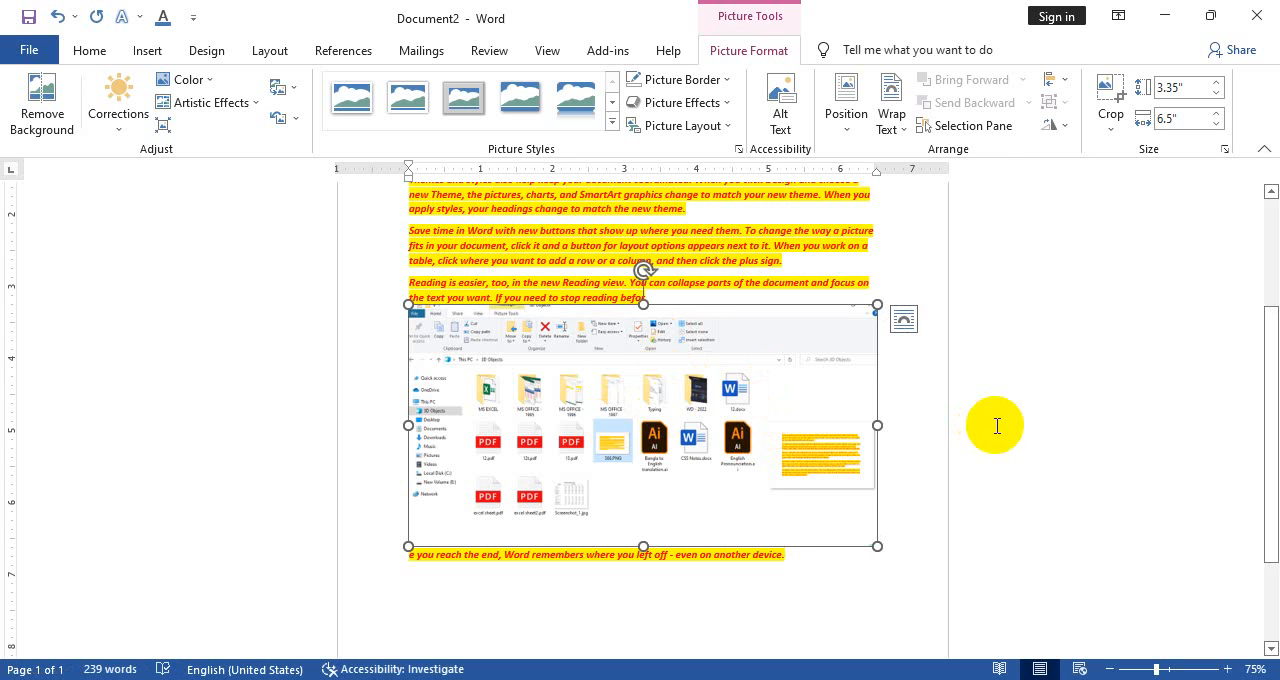
pyautogui.click(150, 55)
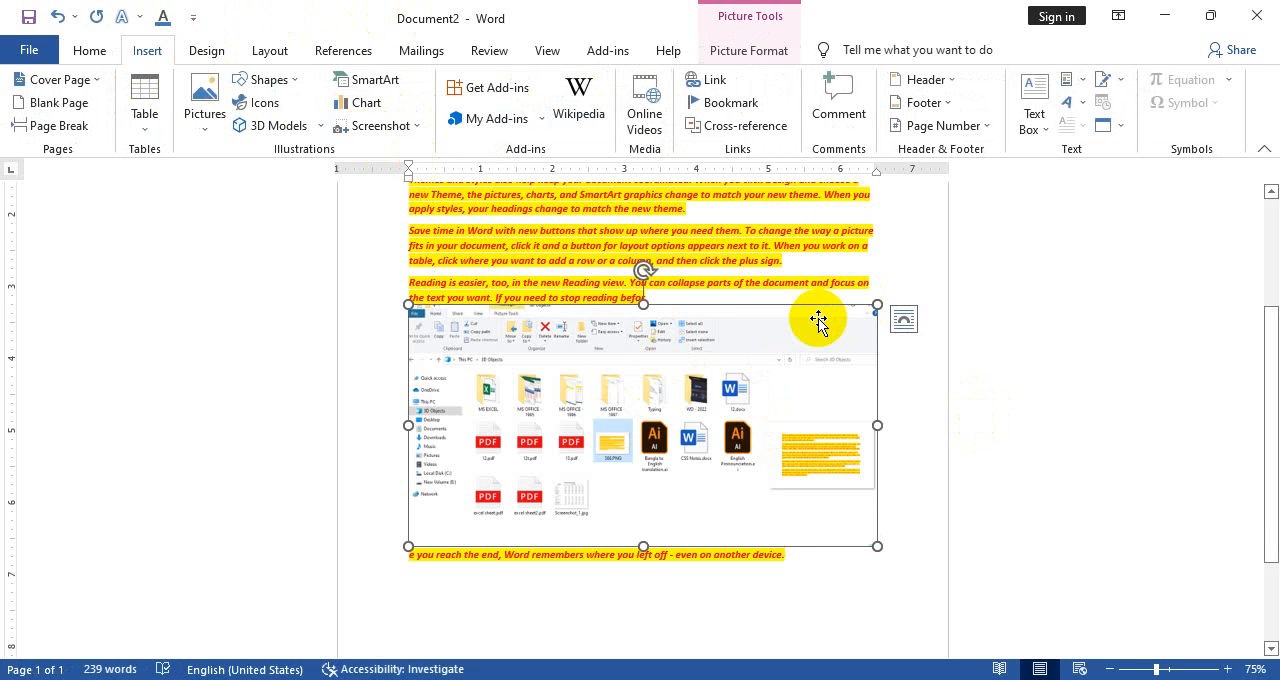
pyautogui.press('Delete')
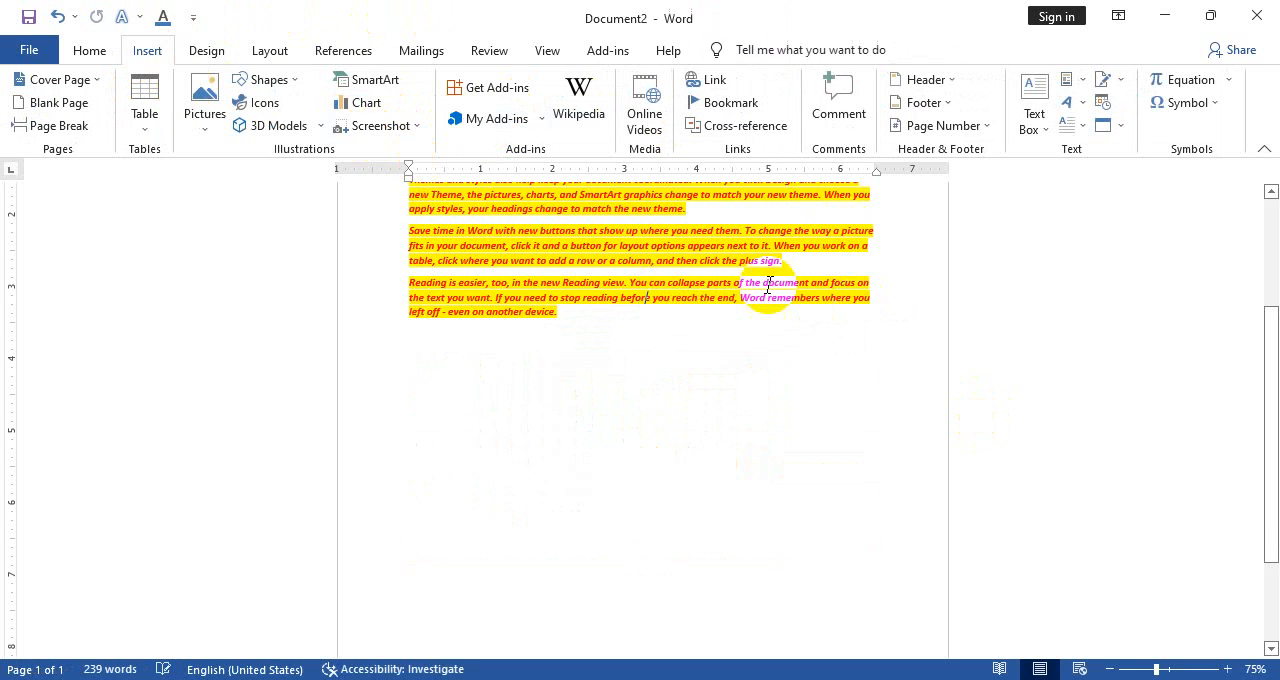
# Open the list of installed Office add-ins and close it again
pyautogui.click(498, 106)
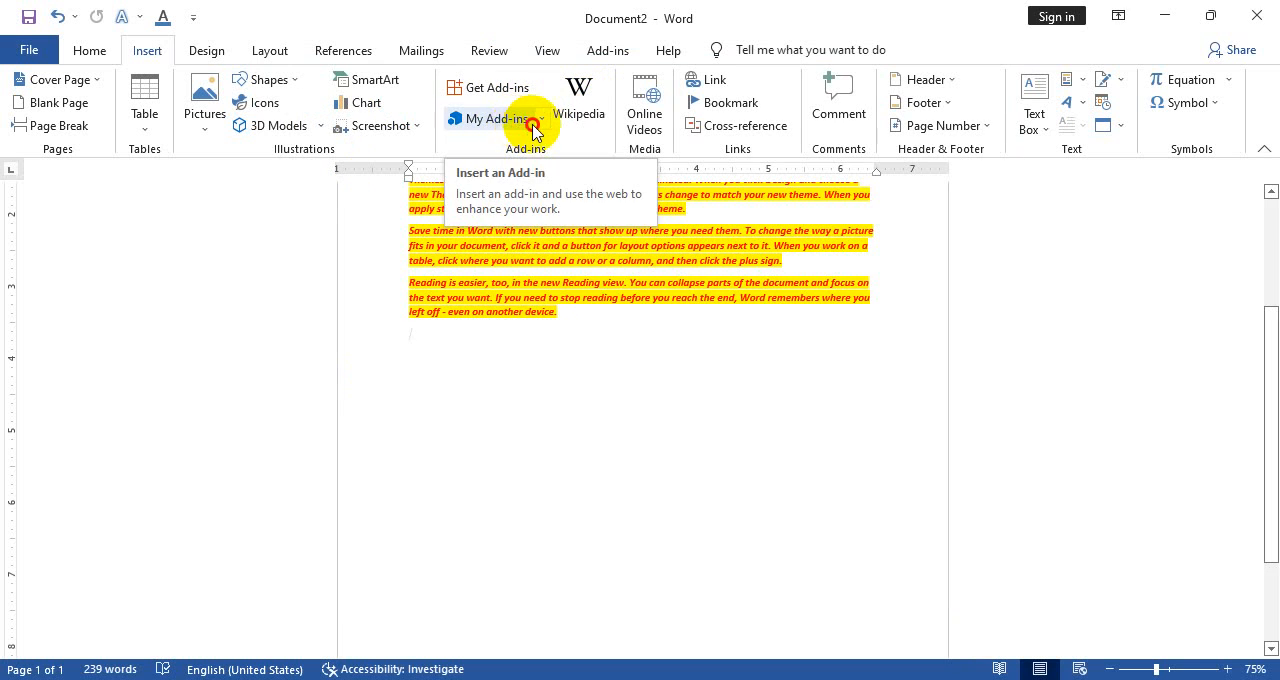
pyautogui.click(533, 125)
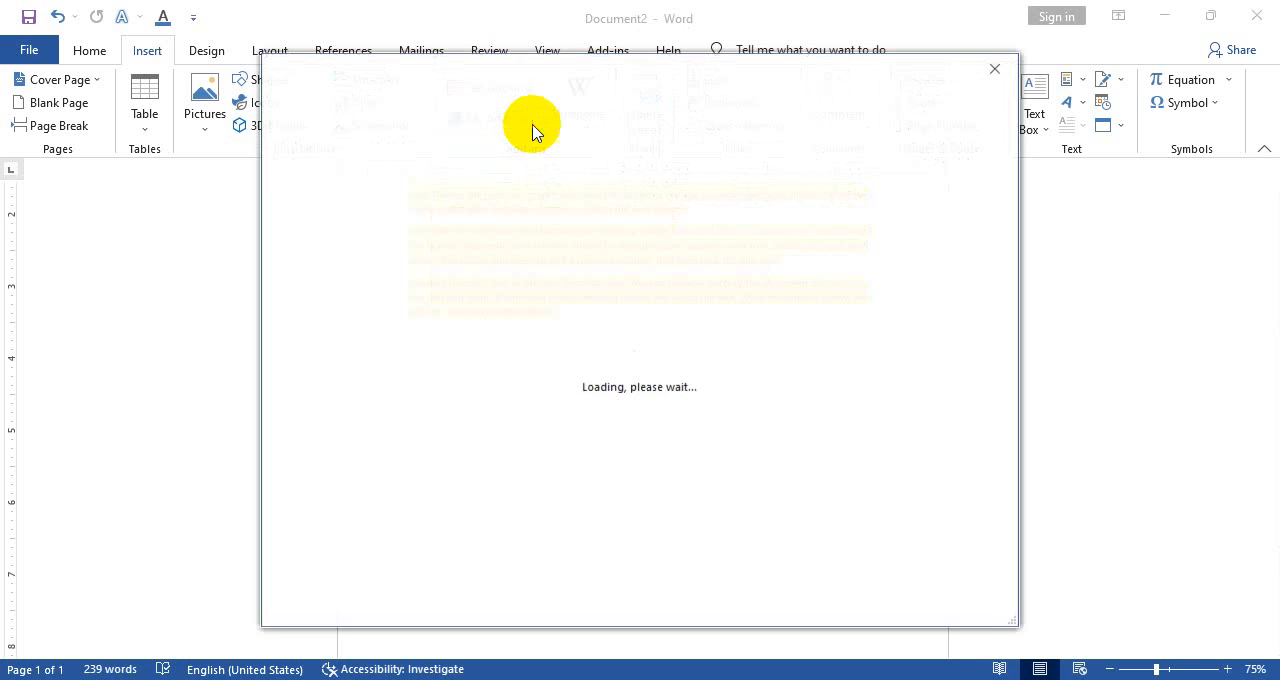
pyautogui.click(999, 80)
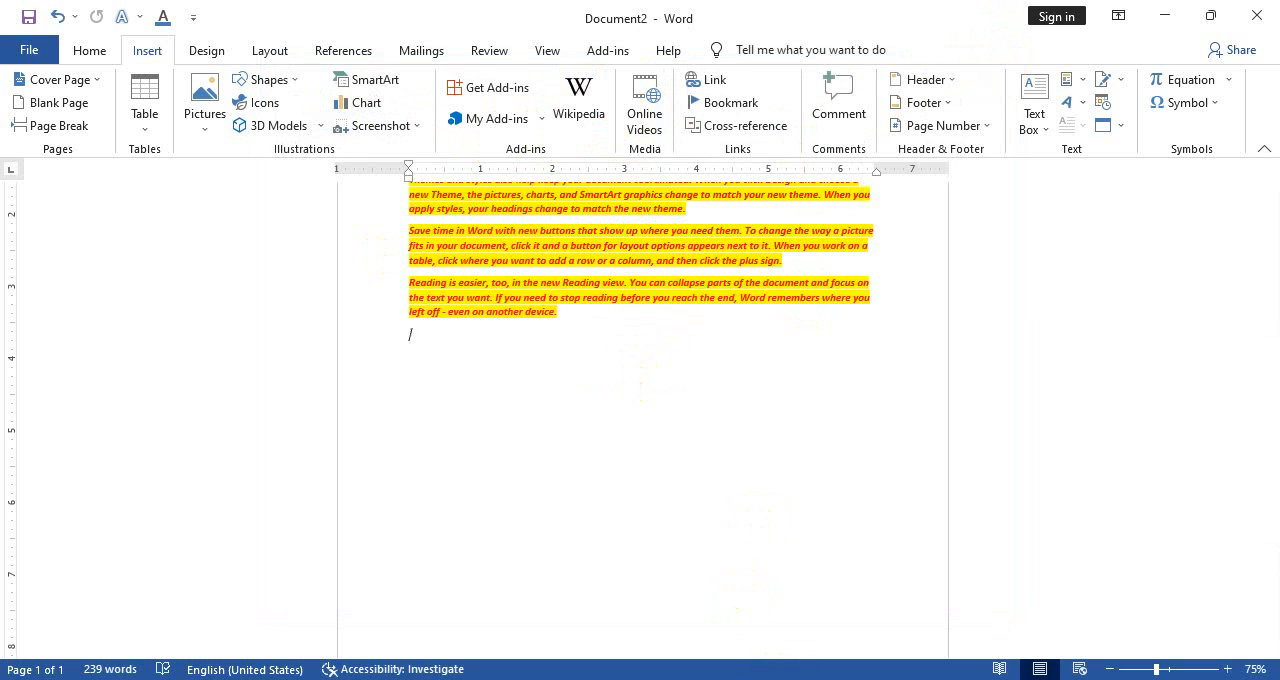
# Start the Wikipedia add-in, trust it, look up "Computer", and browse the article's text and images
pyautogui.click(593, 110)
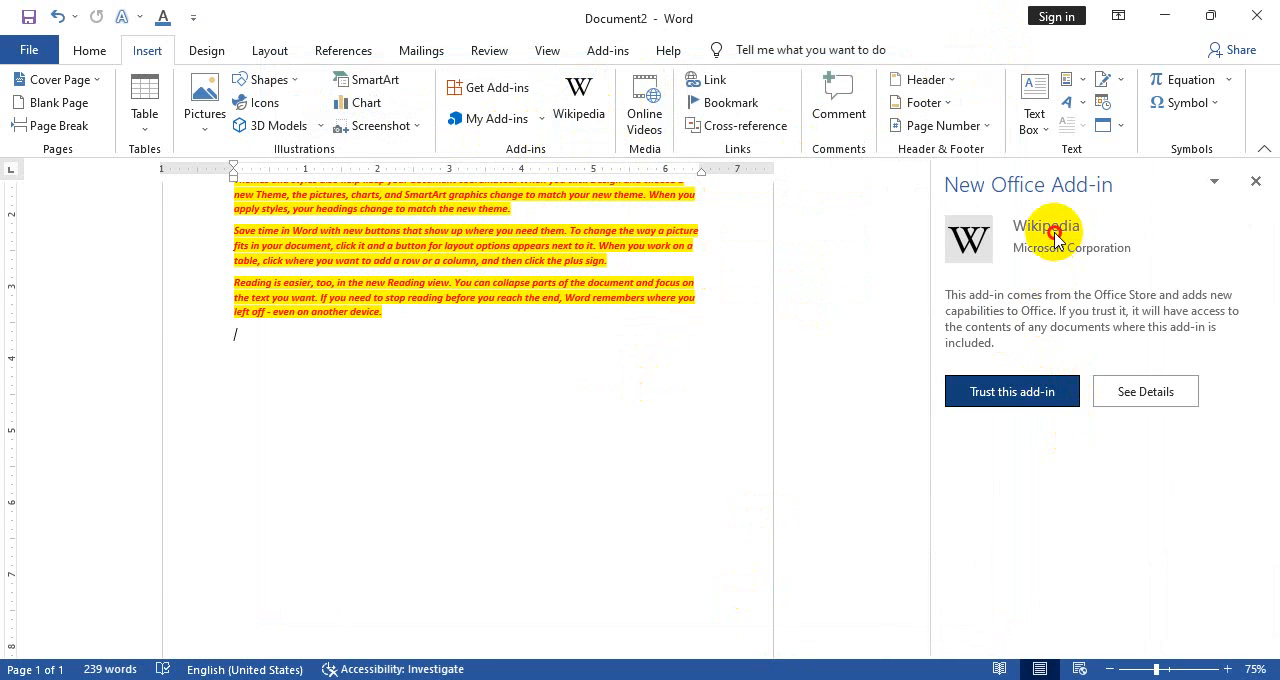
pyautogui.click(1048, 396)
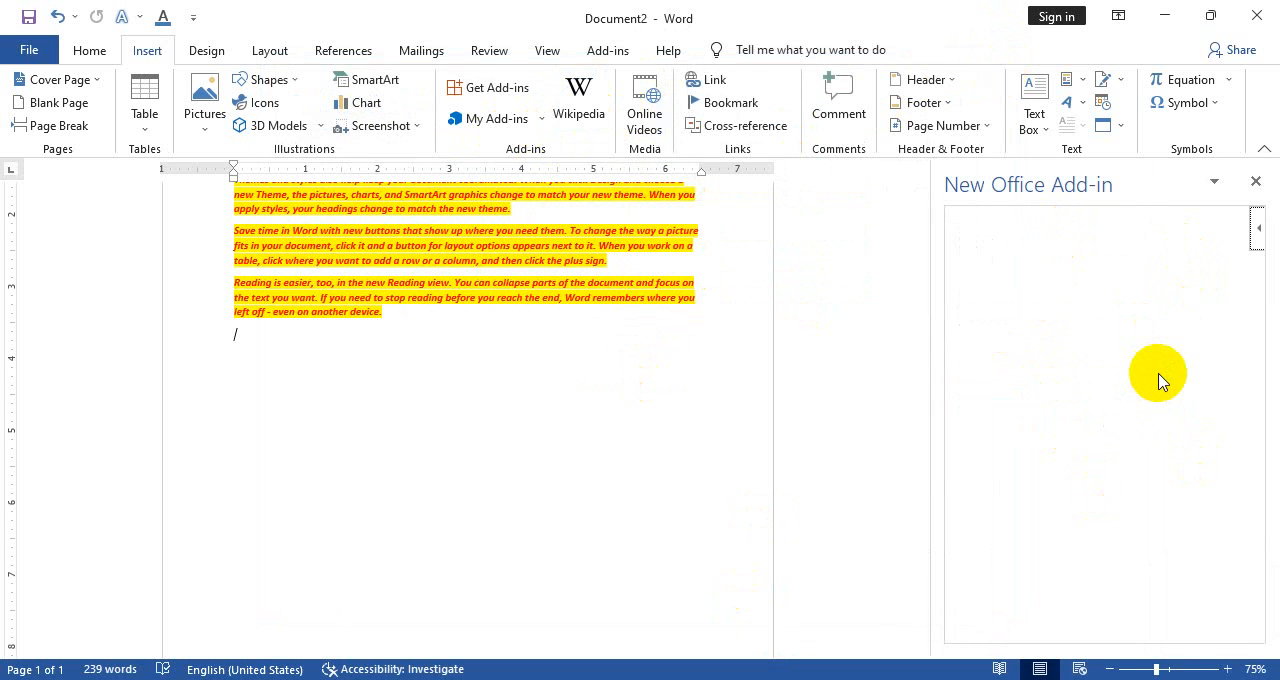
pyautogui.click(1071, 288)
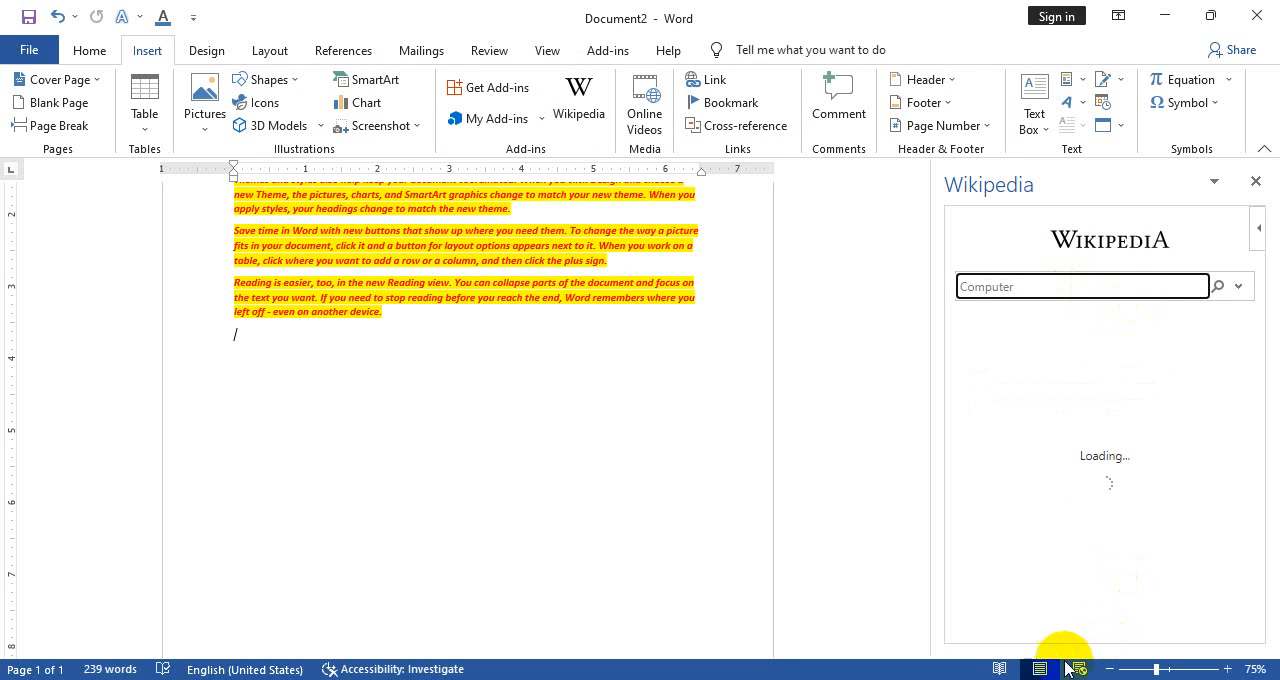
pyautogui.scroll(-10, 1166, 458)
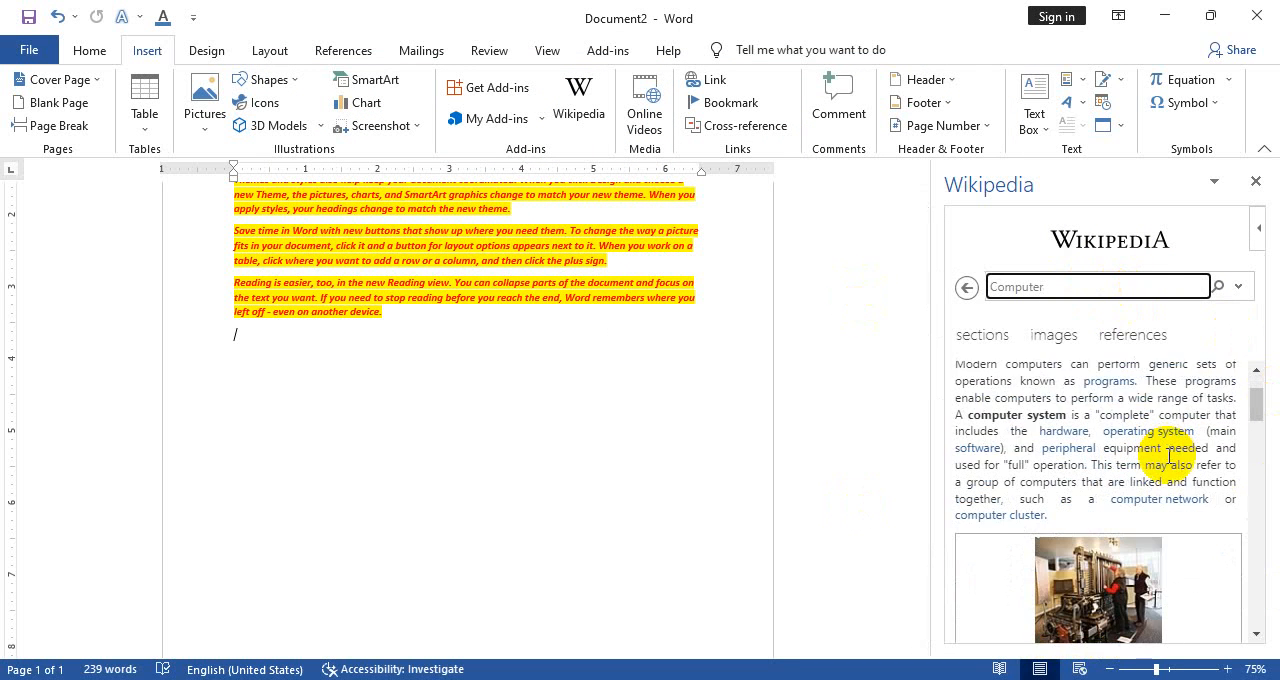
pyautogui.scroll(5, 1145, 540)
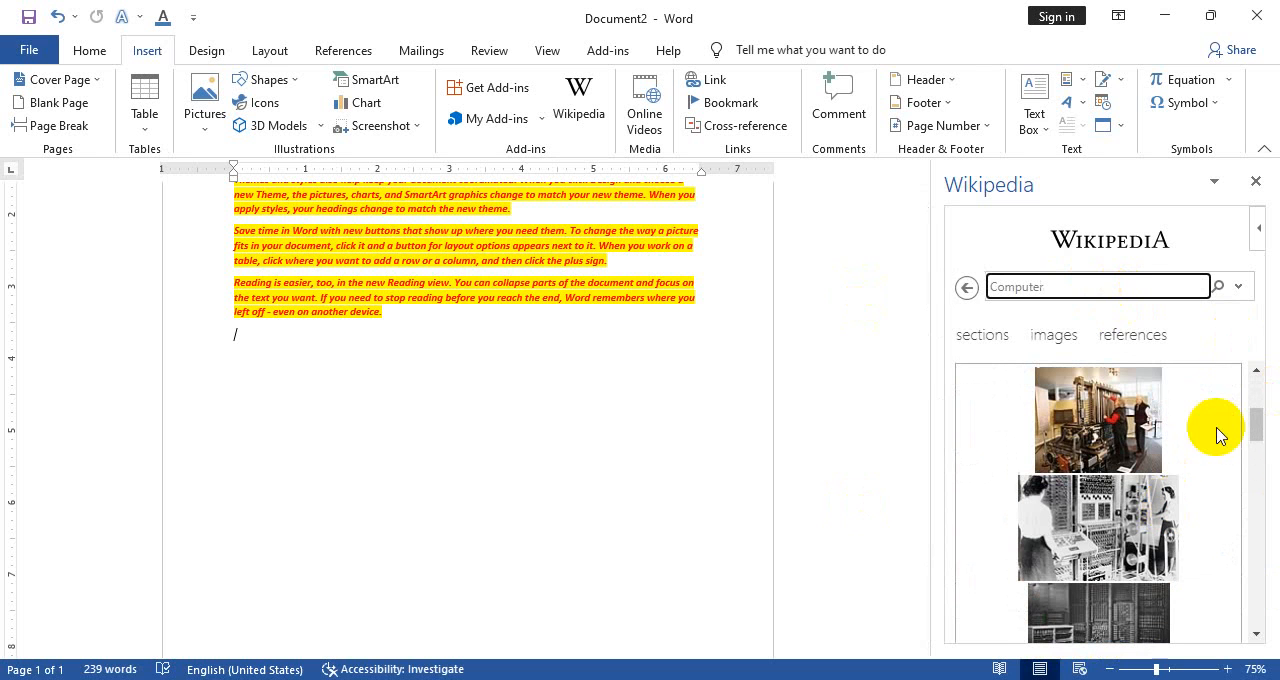
# Look up "Kazi Nazrul" in the Wikipedia add-in, read the article and its references, and close the add-in
pyautogui.doubleClick(1038, 286)
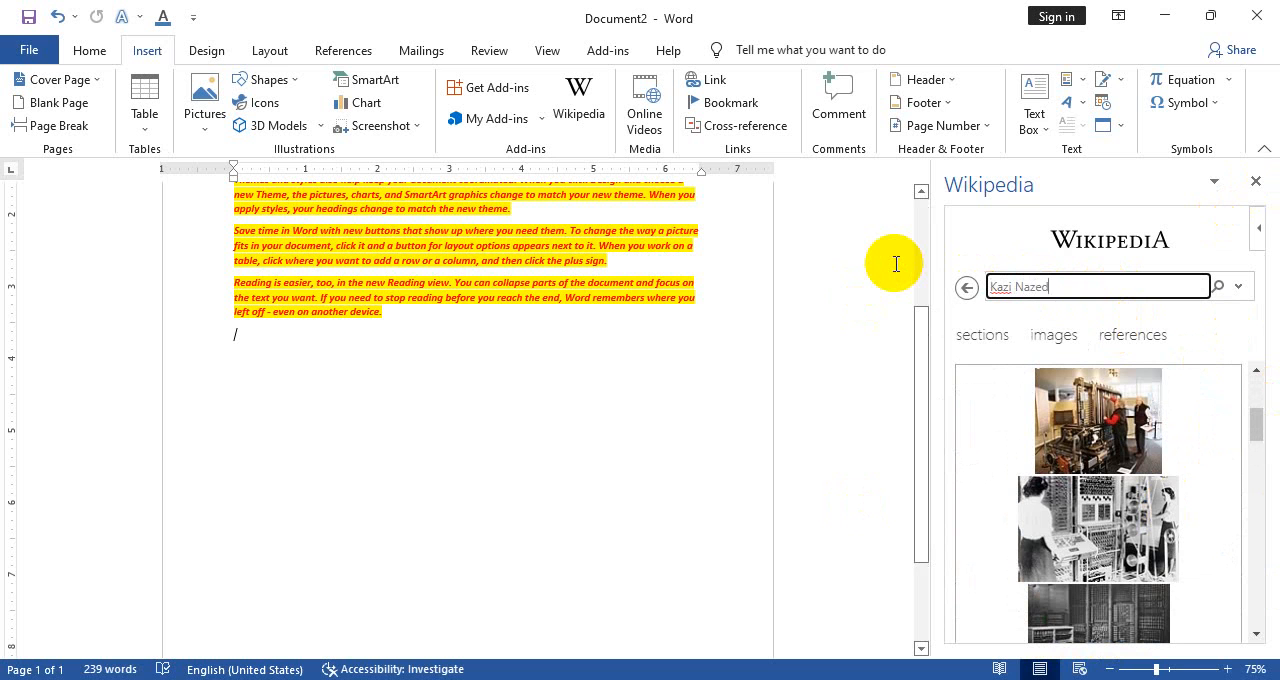
pyautogui.press('Return')
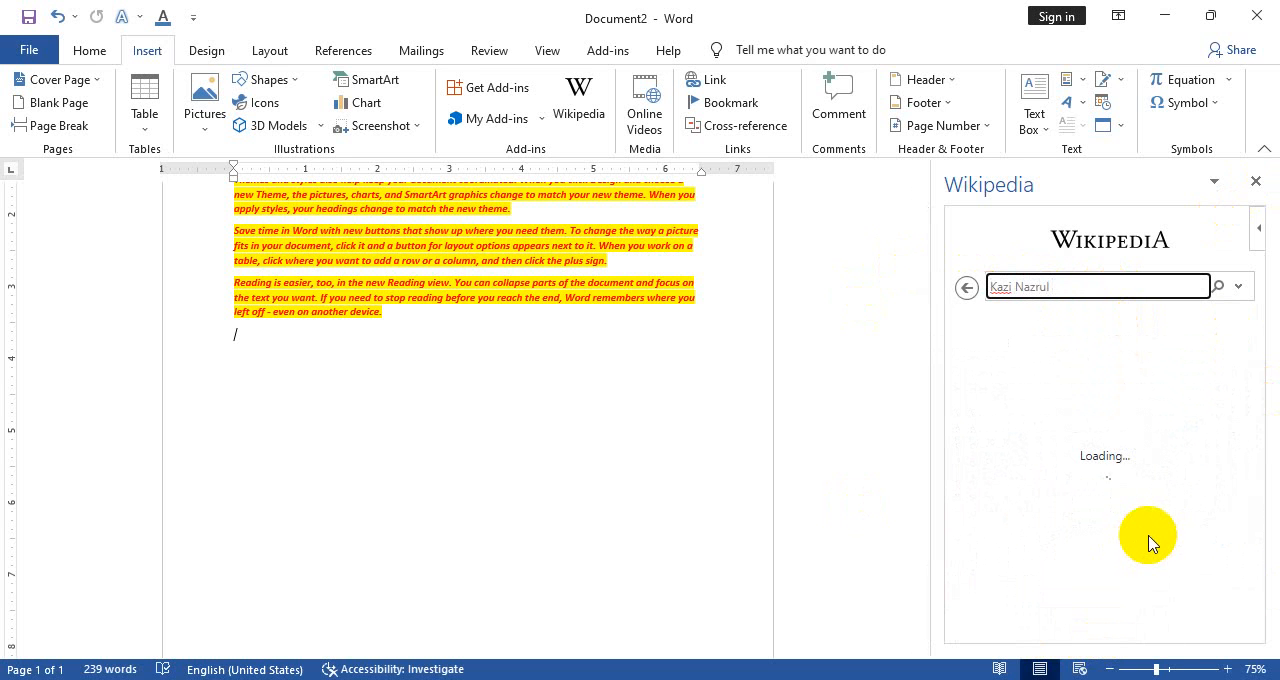
pyautogui.scroll(-1, 1107, 474)
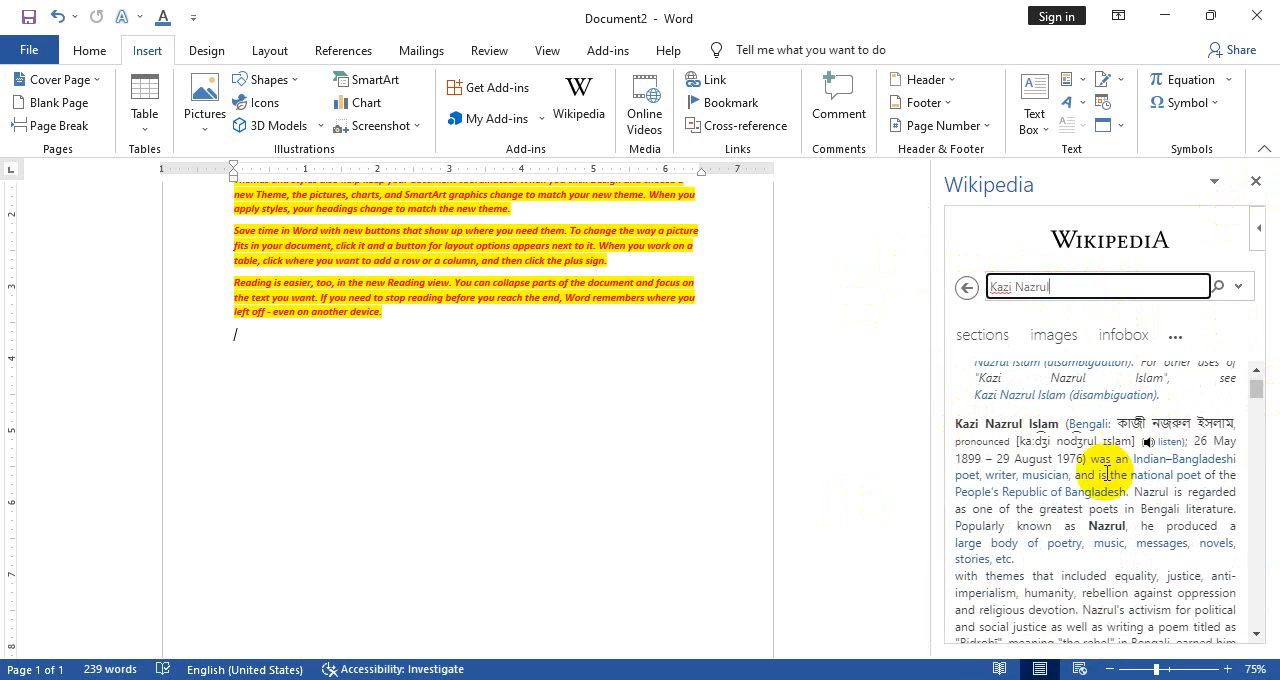
pyautogui.scroll(-5, 1165, 450)
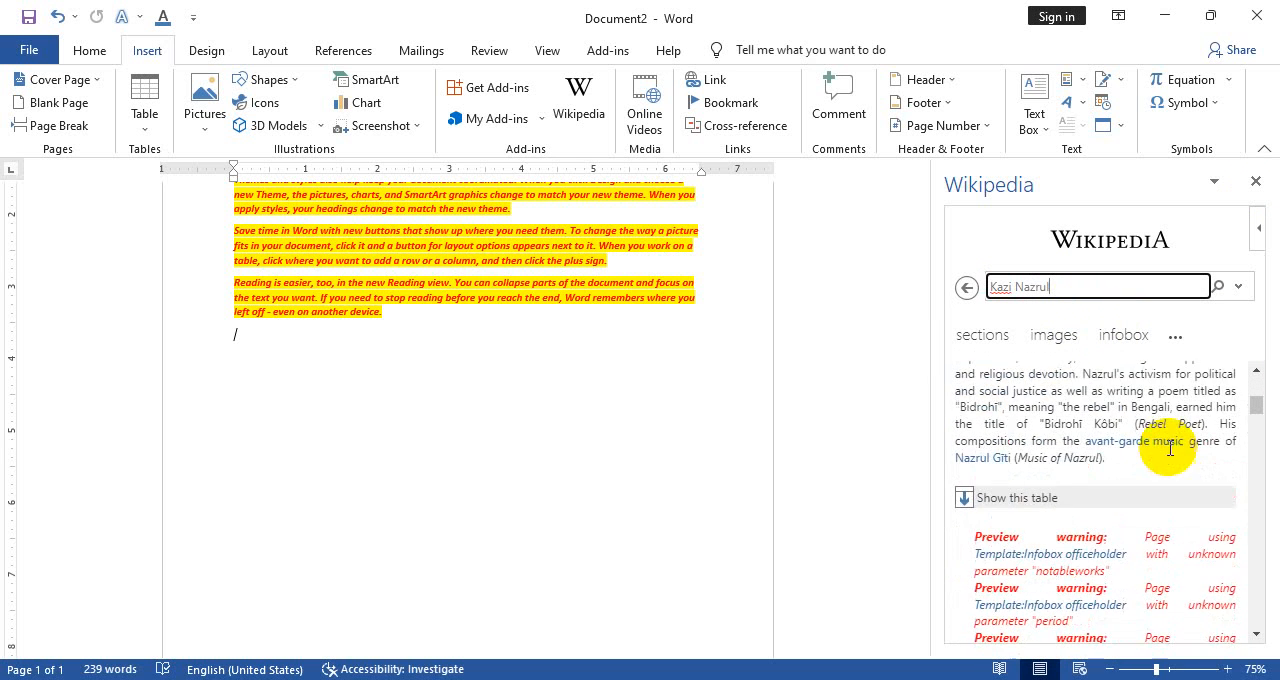
pyautogui.scroll(3, 1168, 440)
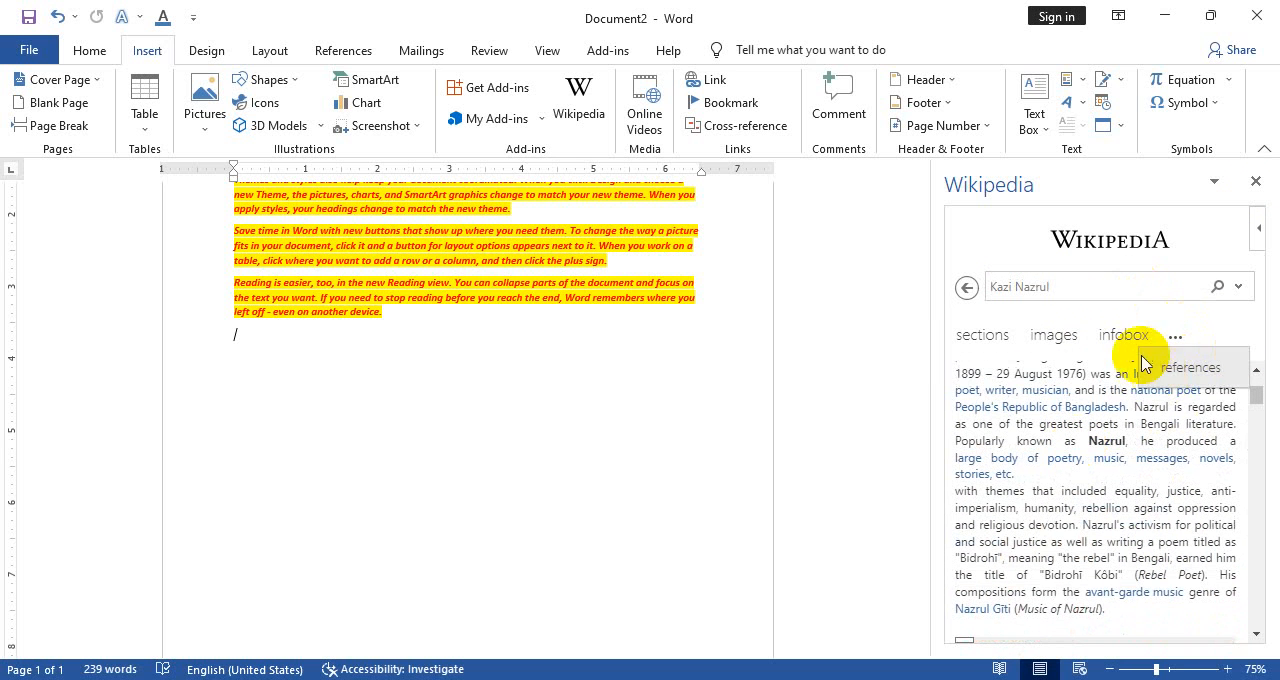
pyautogui.click(1197, 367)
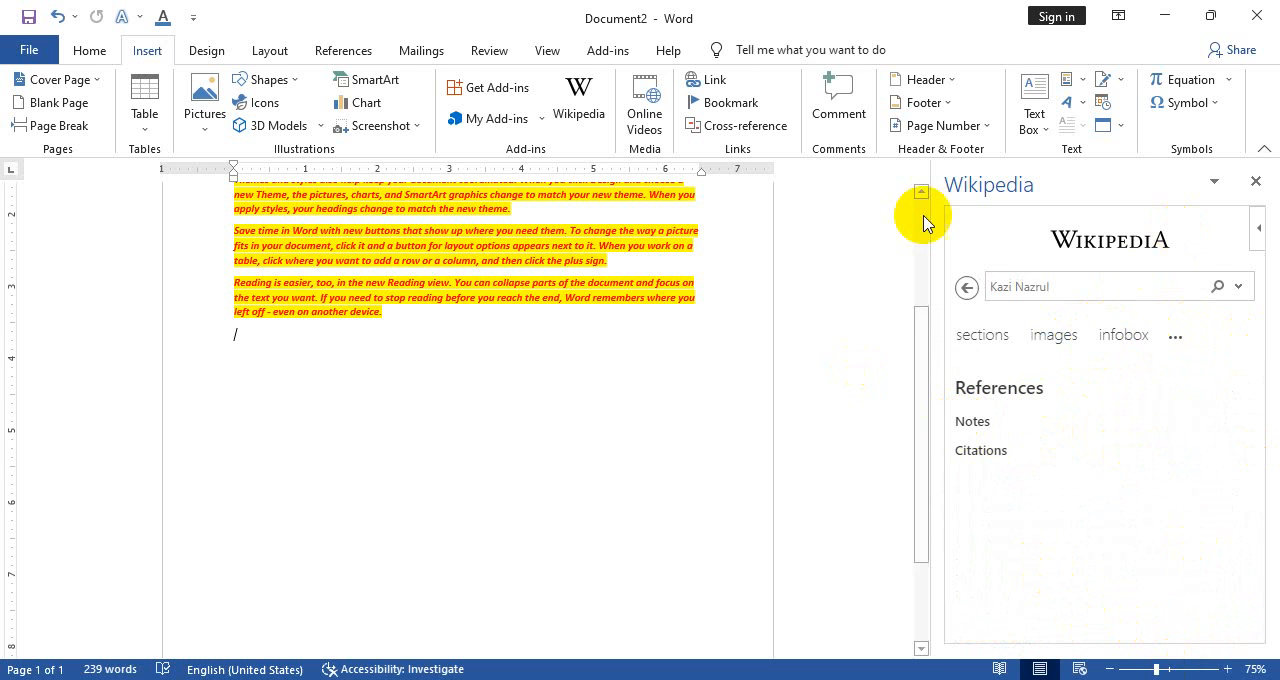
pyautogui.click(1255, 184)
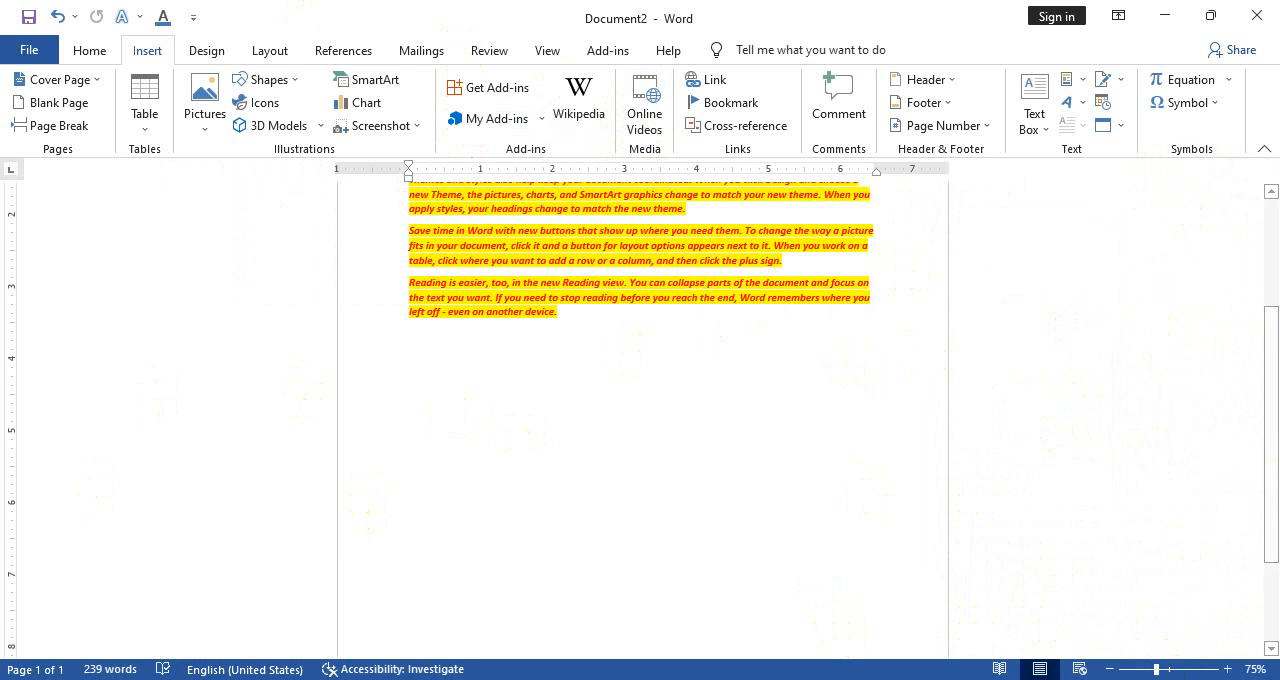
# Start inserting an online video, switch to the web browser, and open YouTube in a new tab
pyautogui.click(641, 108)
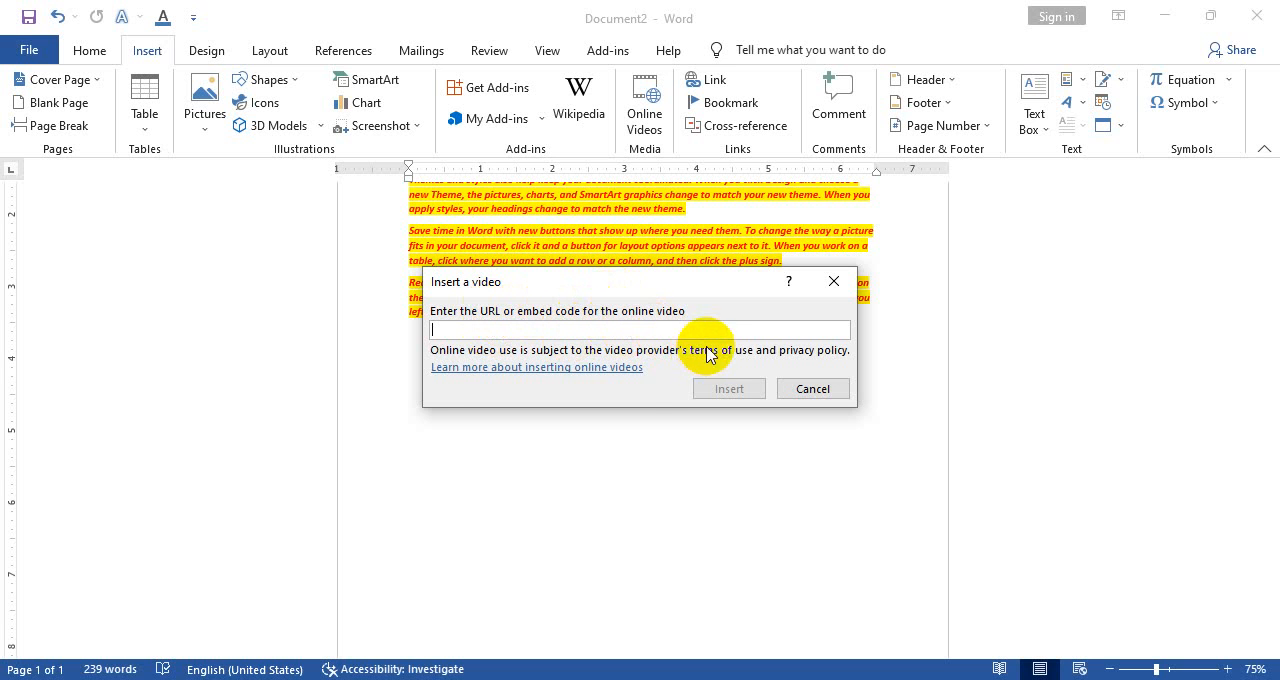
pyautogui.hotkey('alt', 'Tab')
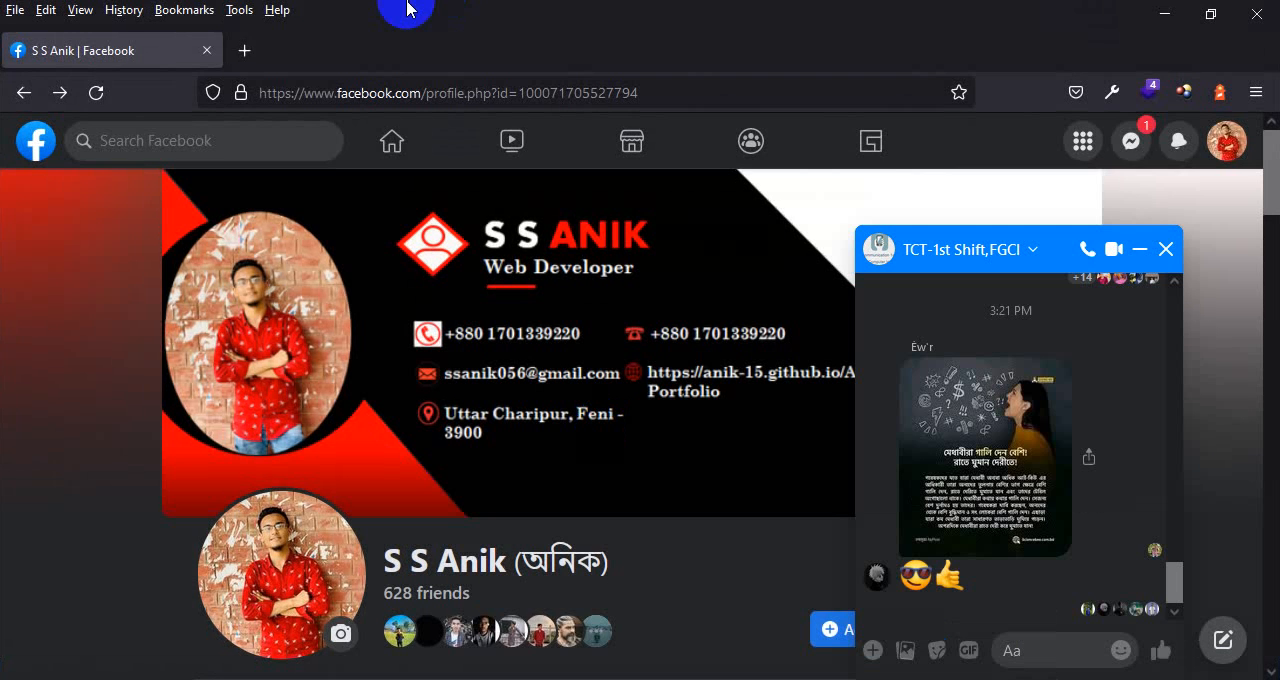
pyautogui.click(240, 49)
pyautogui.click(337, 477)
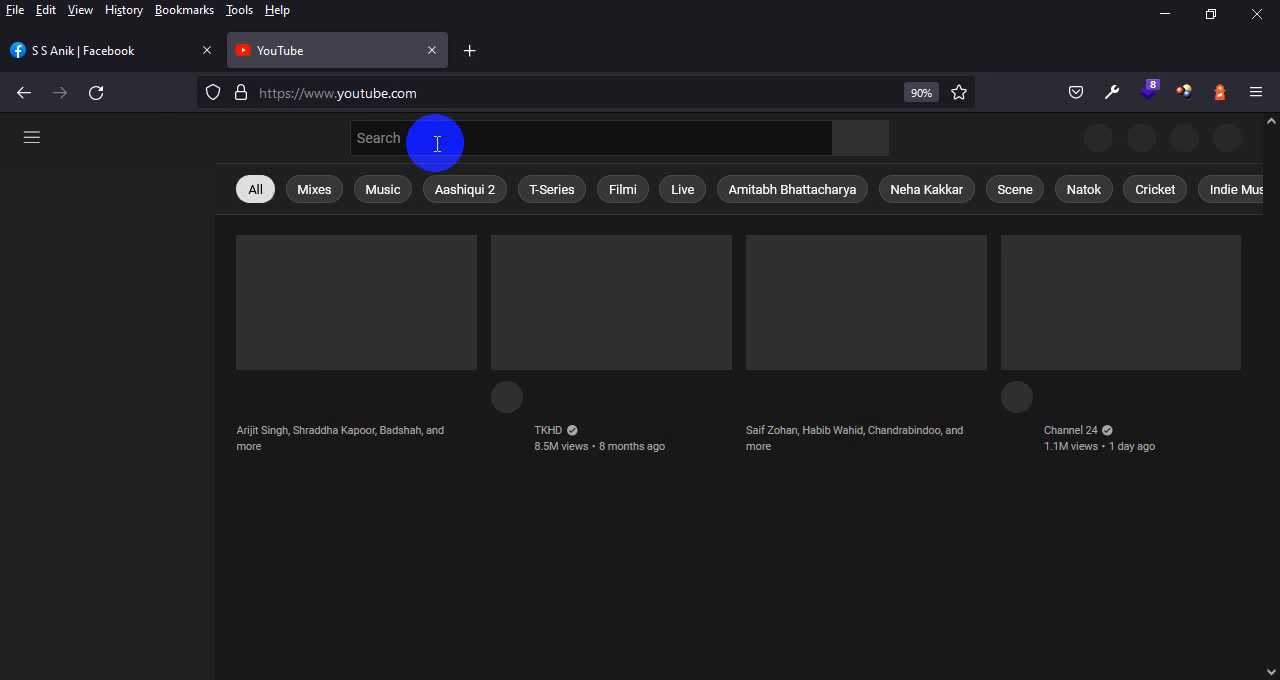
# Search YouTube for the instructor's channel by name
pyautogui.click(437, 140)
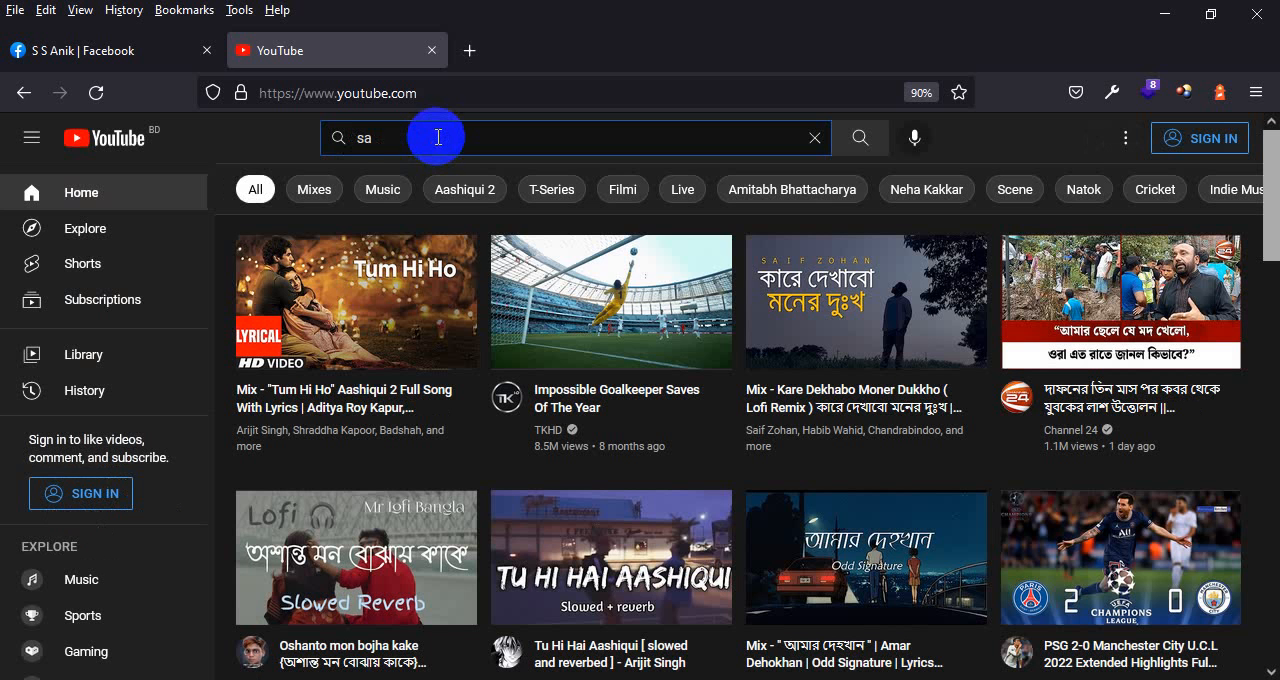
pyautogui.click(440, 143)
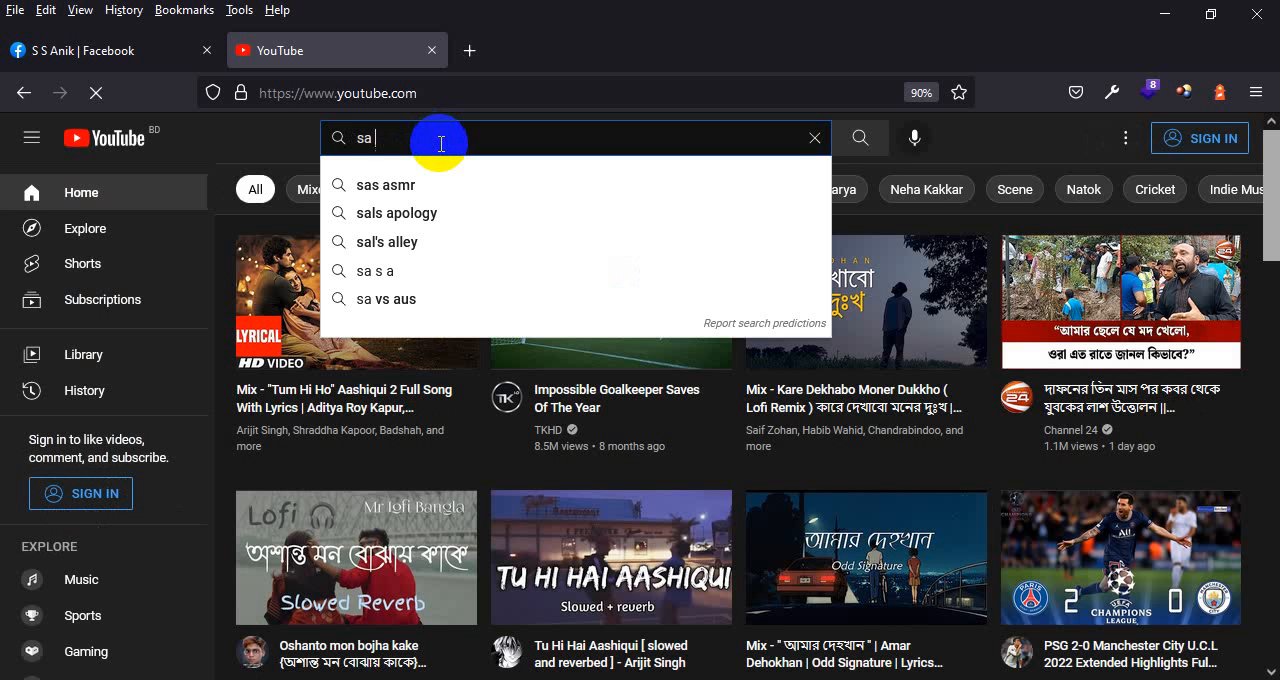
pyautogui.press('BackSpace')
pyautogui.press('BackSpace')
pyautogui.click(438, 141)
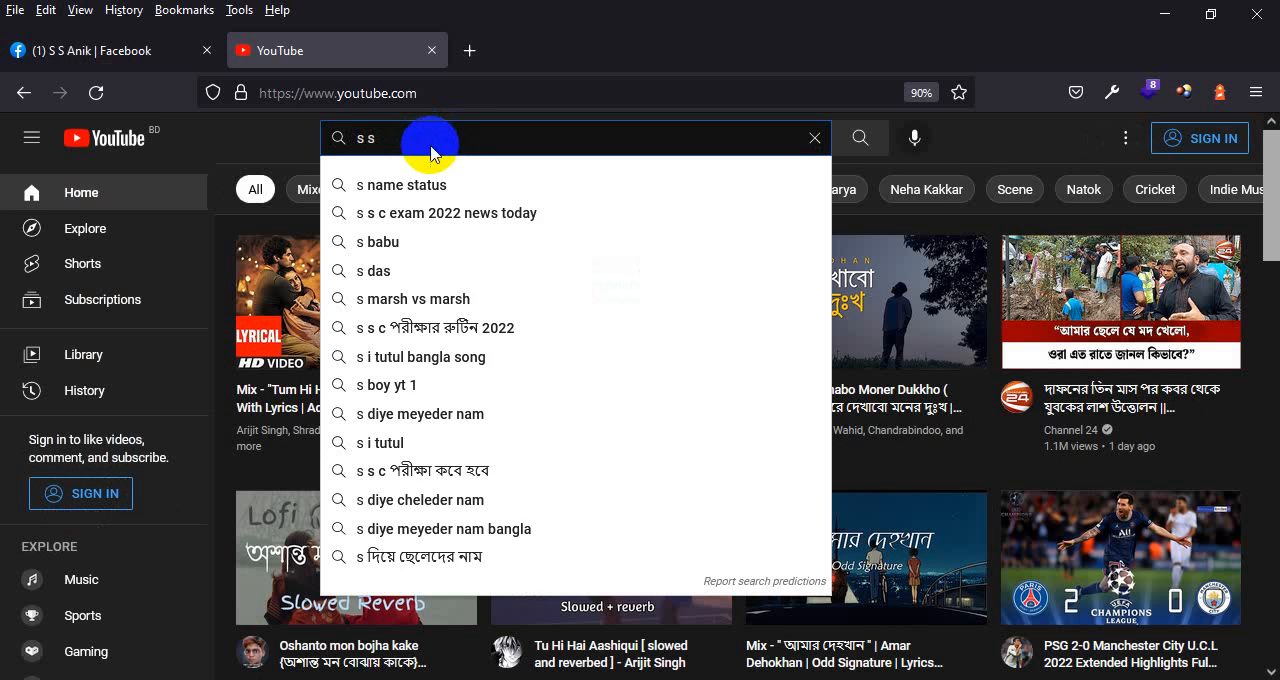
pyautogui.write('anik')
pyautogui.press('Return')
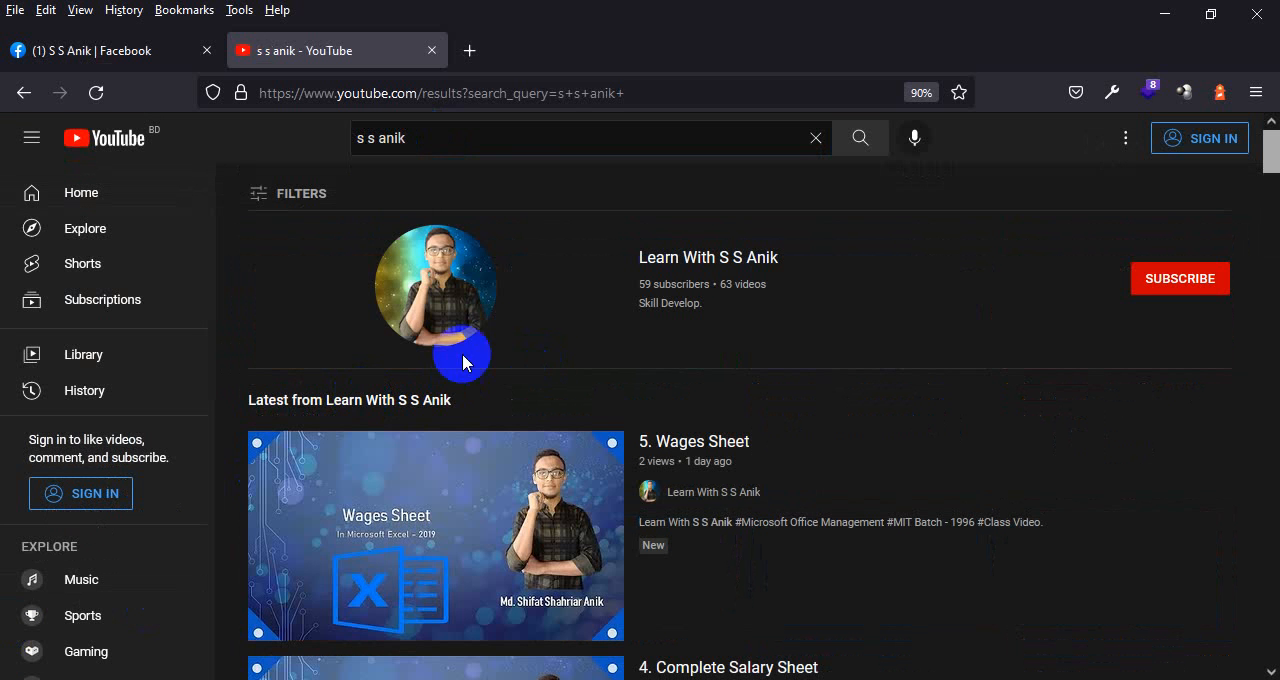
# Open the found channel, start its video "5. Microsoft Word Insert Menu Part - 1", and pause it
pyautogui.click(488, 350)
pyautogui.scroll(-1, 862, 660)
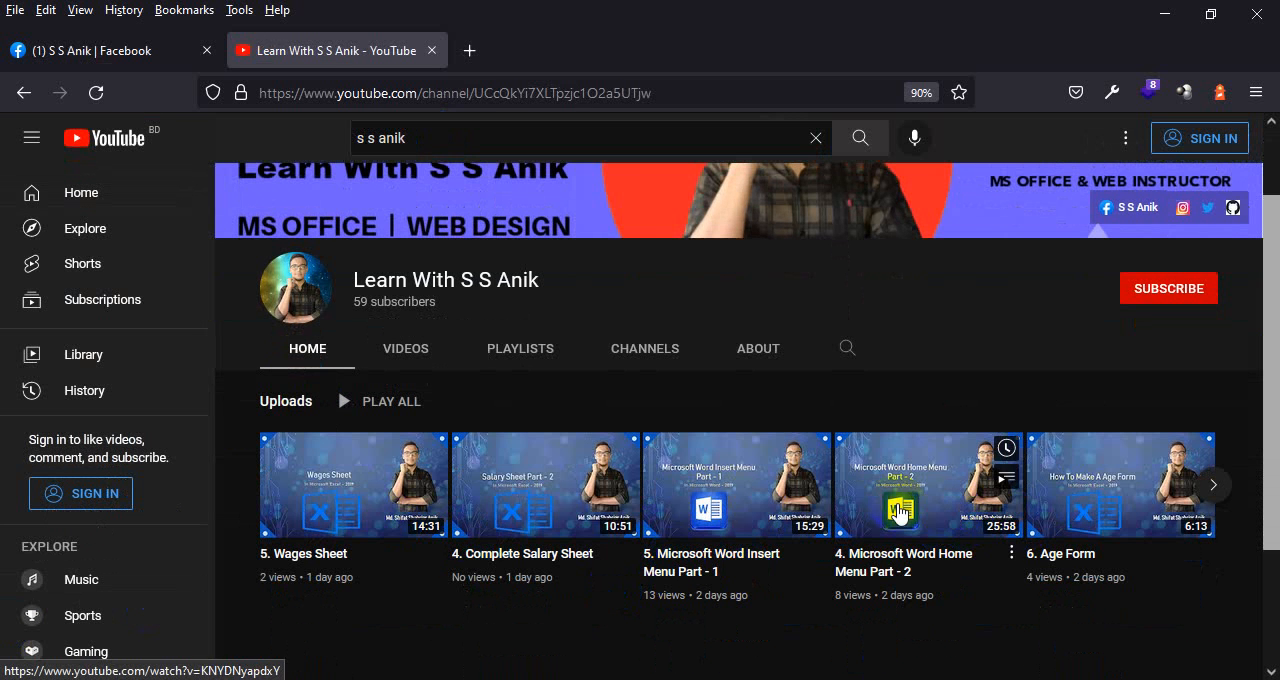
pyautogui.click(677, 514)
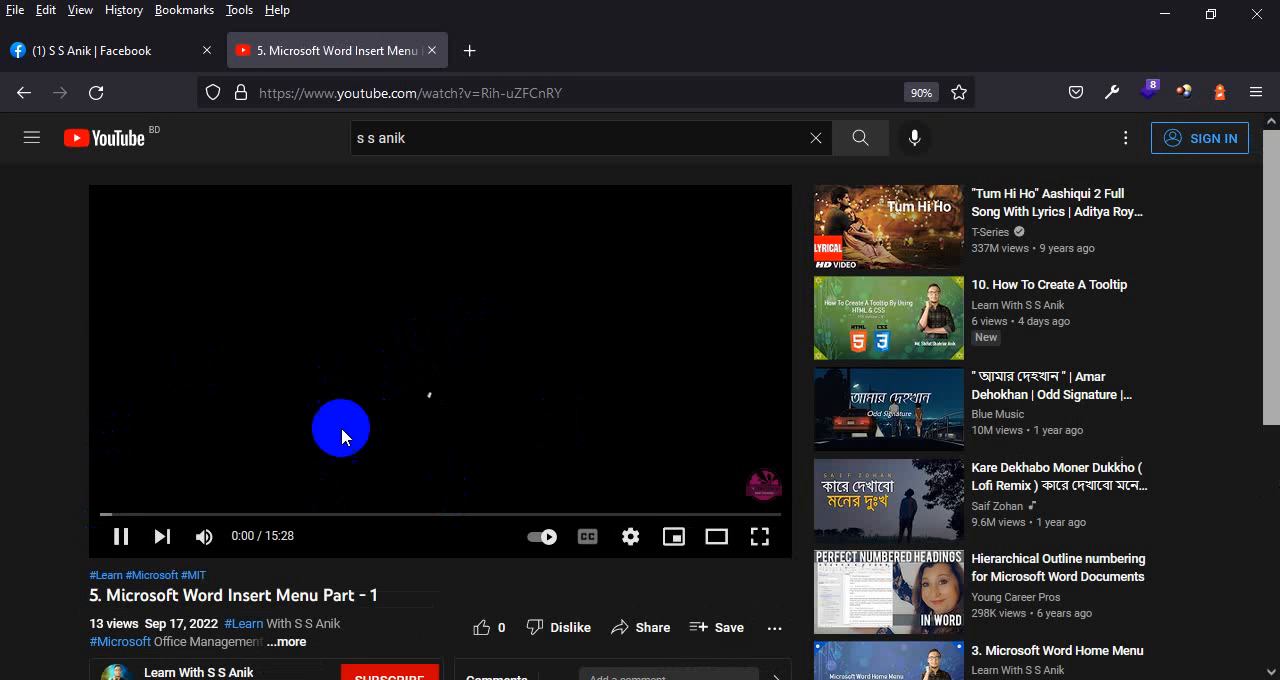
pyautogui.click(380, 386)
# Copy the video's web address, switch to Document2 in Word, and insert the online video from that URL
pyautogui.click(447, 82)
pyautogui.hotkey('ctrl', 'c')
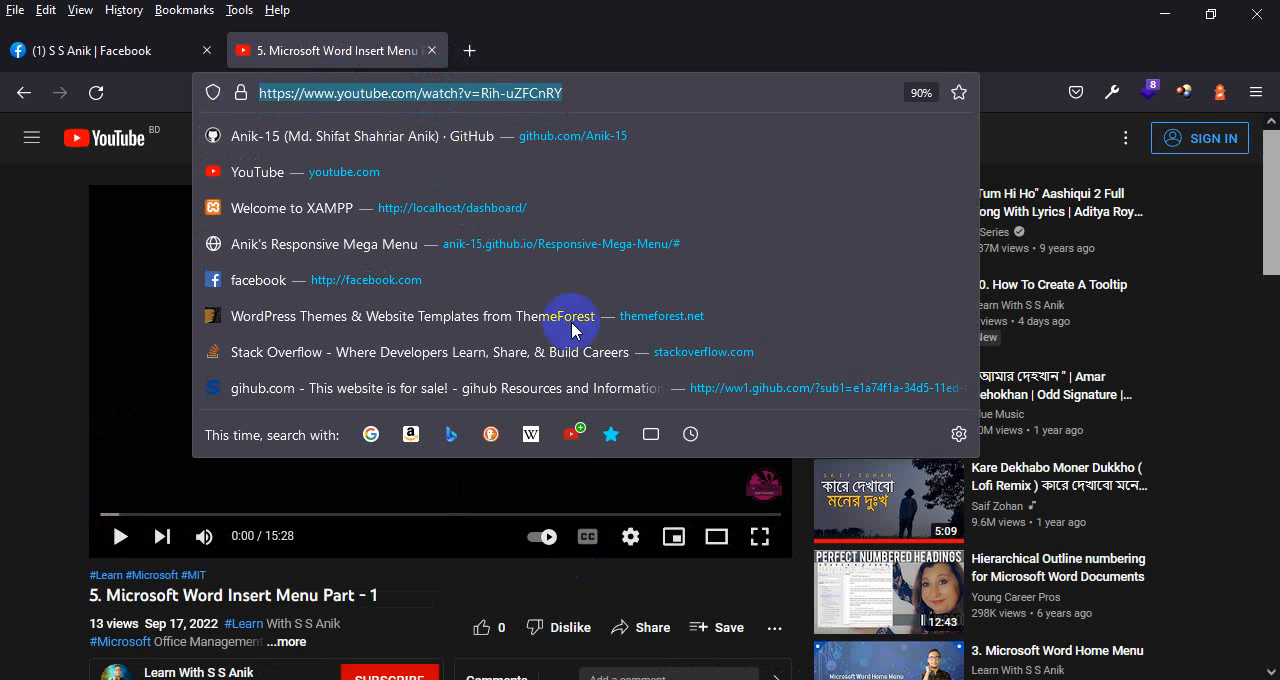
pyautogui.click(69, 317)
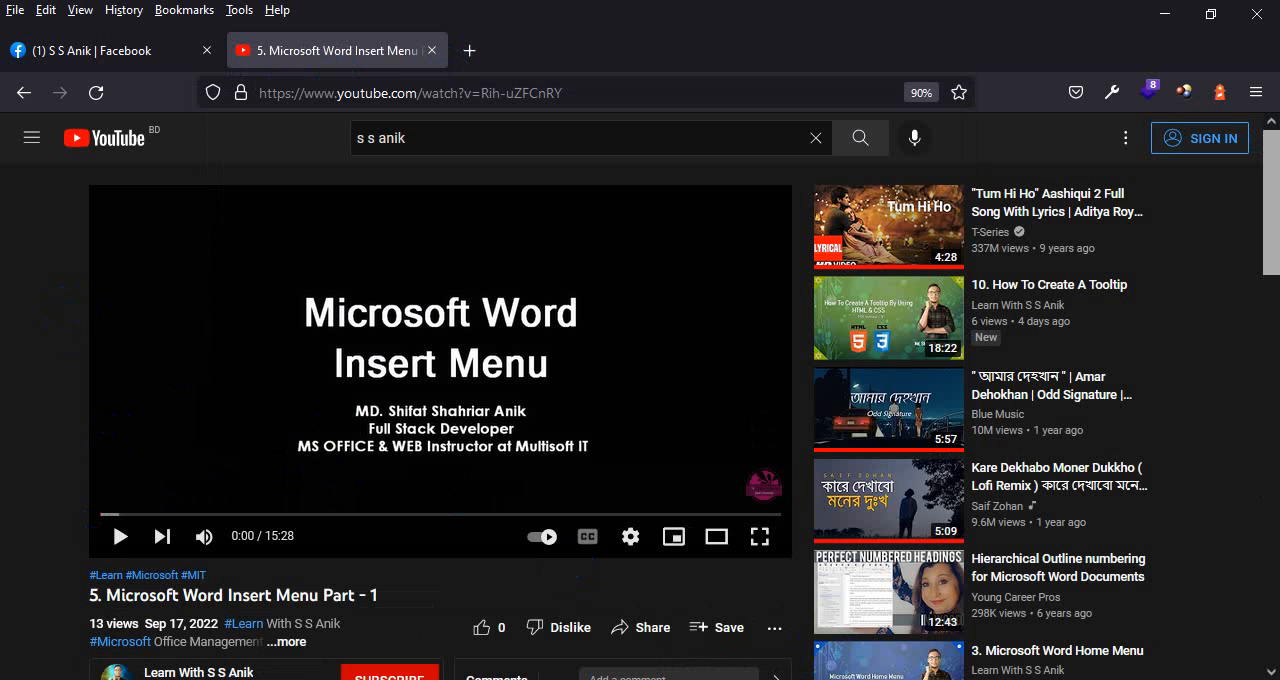
pyautogui.click(662, 629)
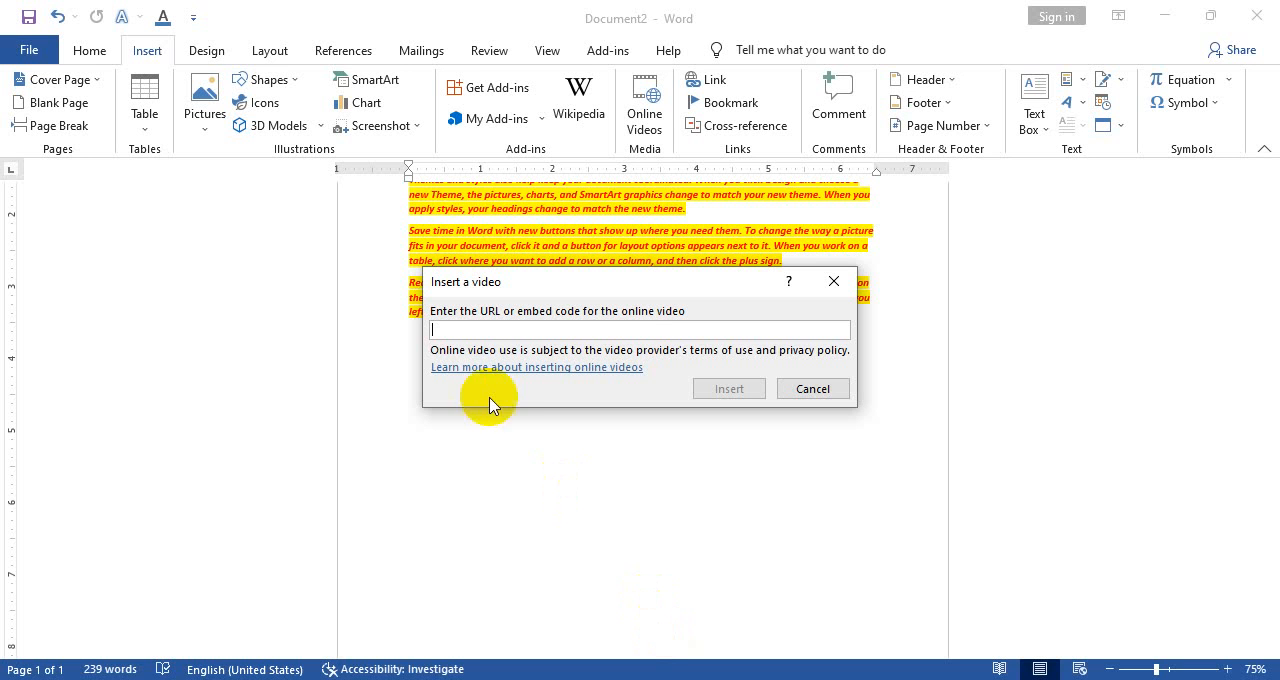
pyautogui.hotkey('ctrl', 'v')
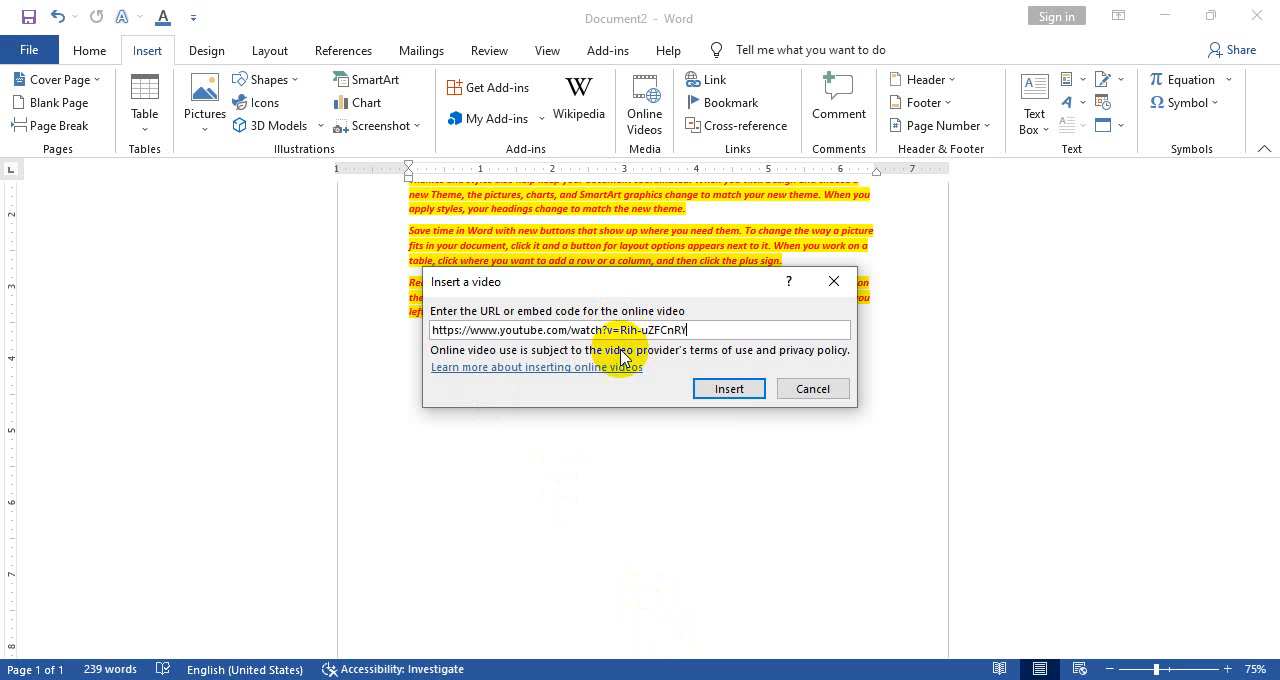
pyautogui.click(729, 392)
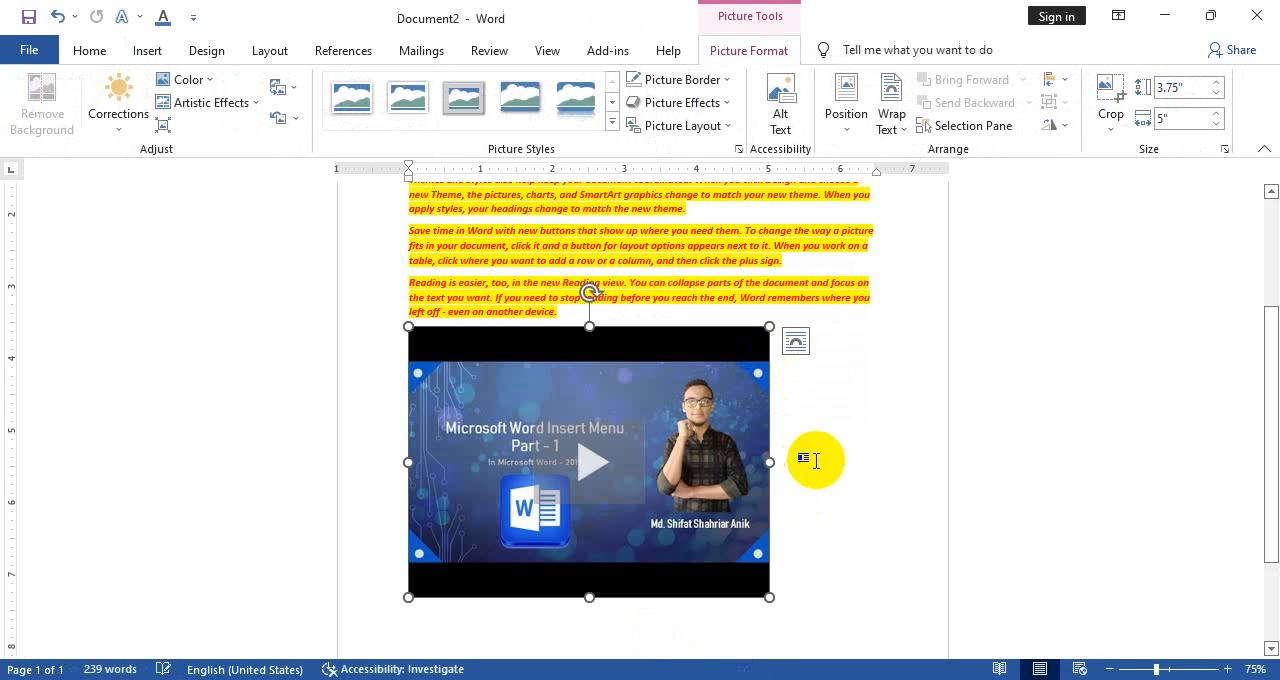
# Play the inserted video within the document, skip ahead to about 3:59, and close the player
pyautogui.click(591, 463)
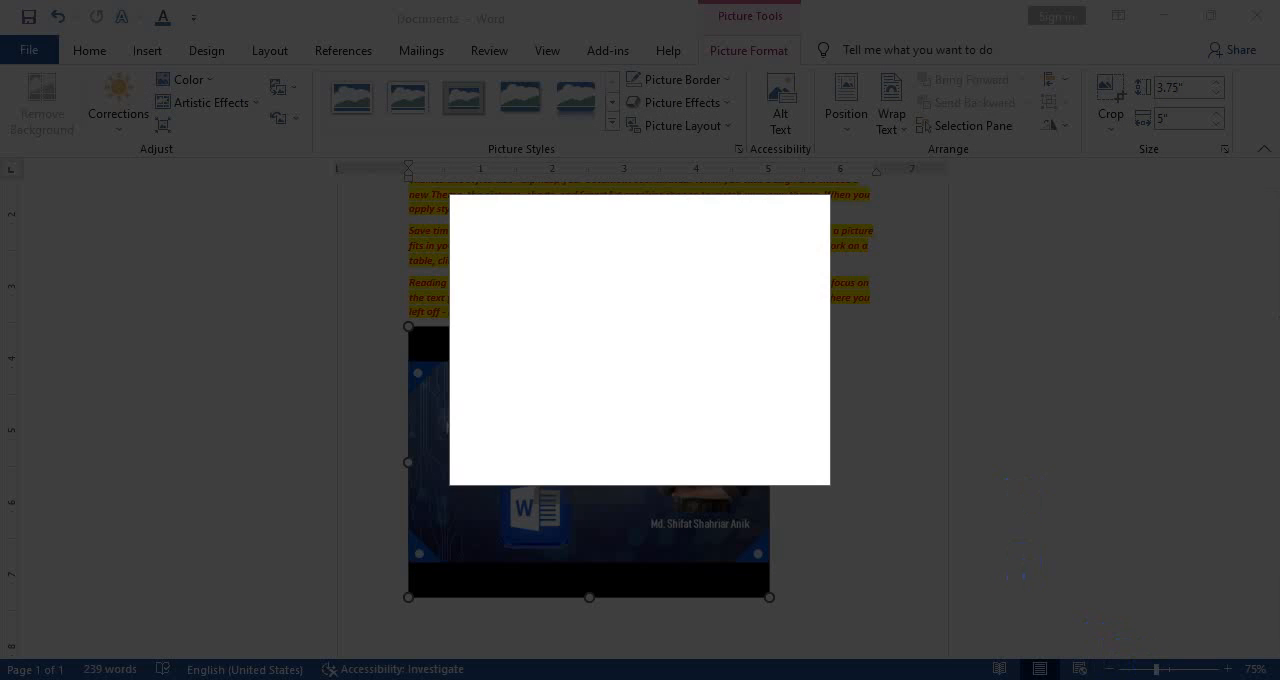
pyautogui.click(1147, 679)
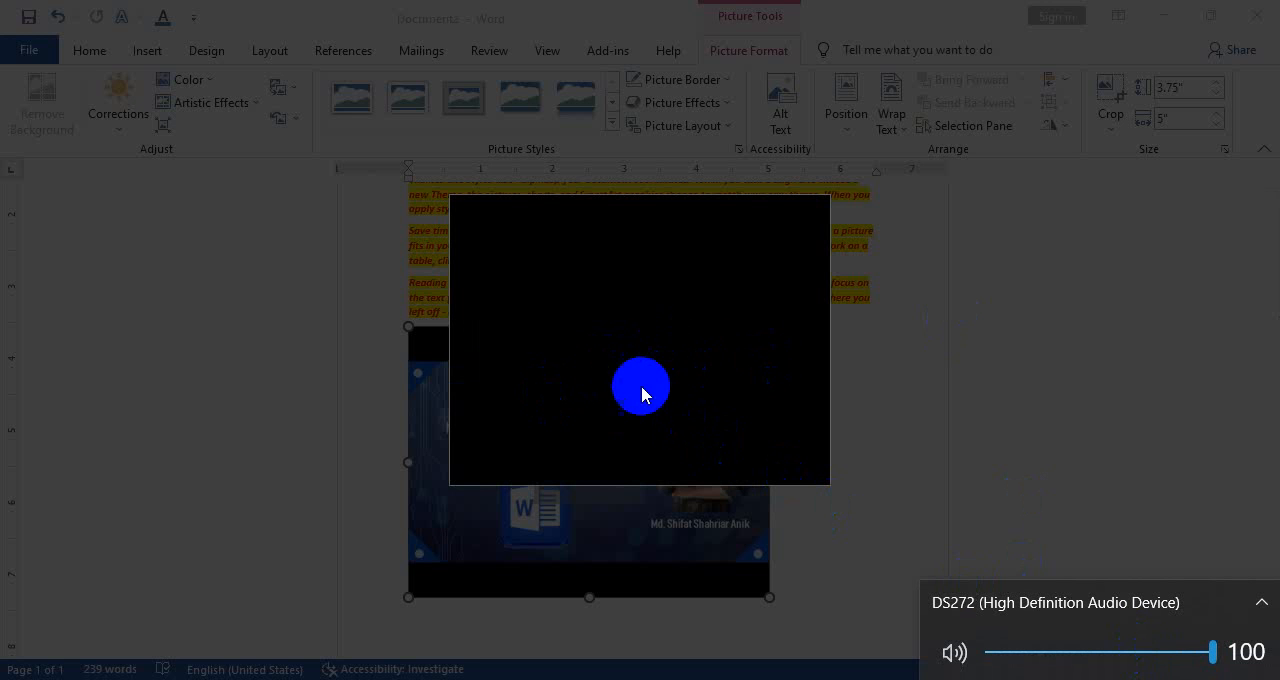
pyautogui.click(643, 332)
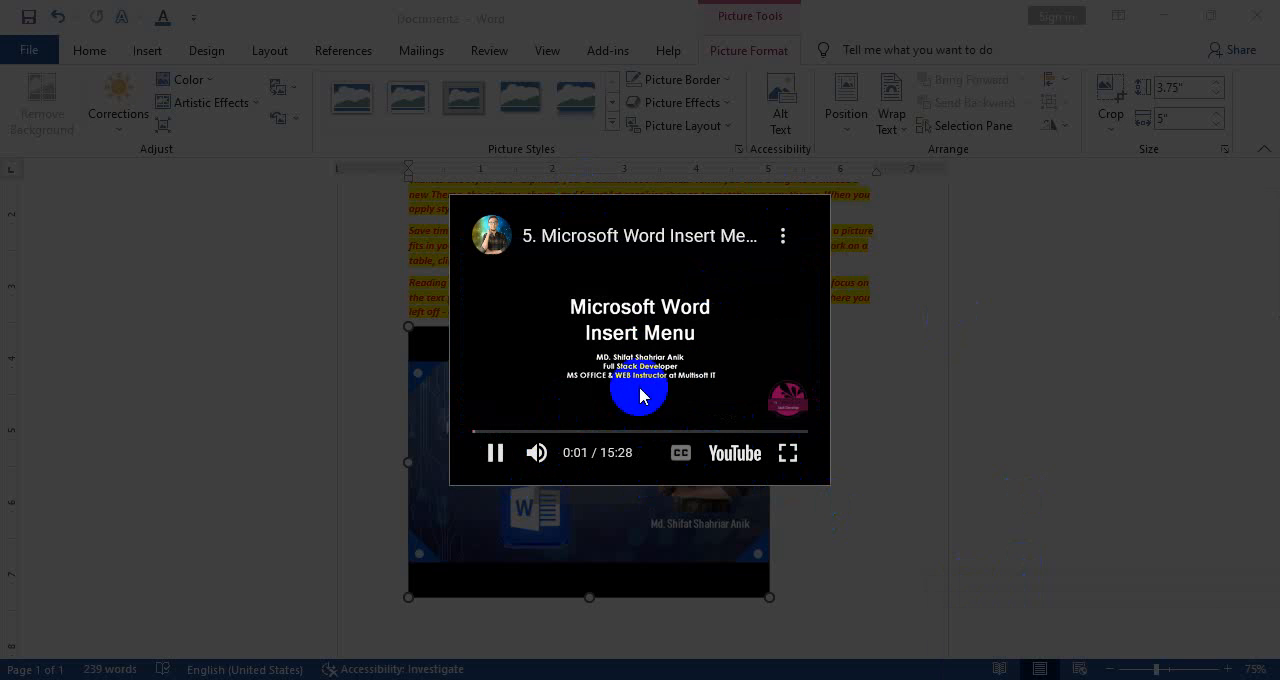
pyautogui.click(558, 431)
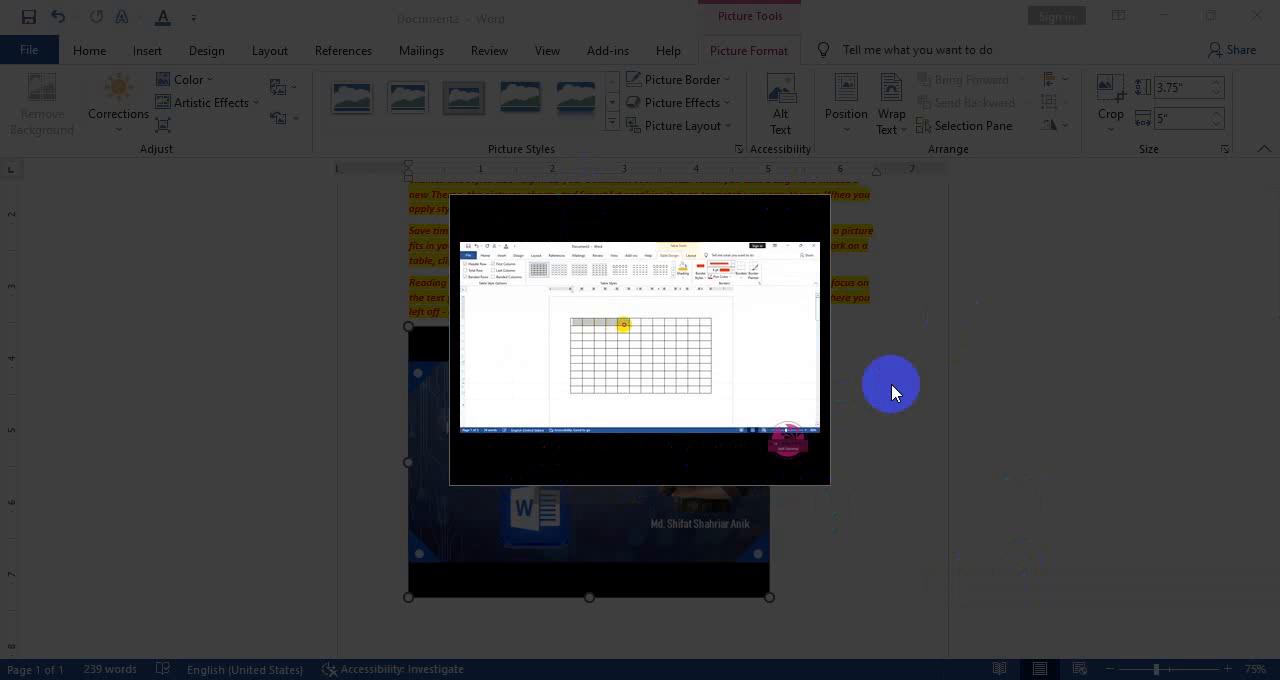
pyautogui.click(729, 491)
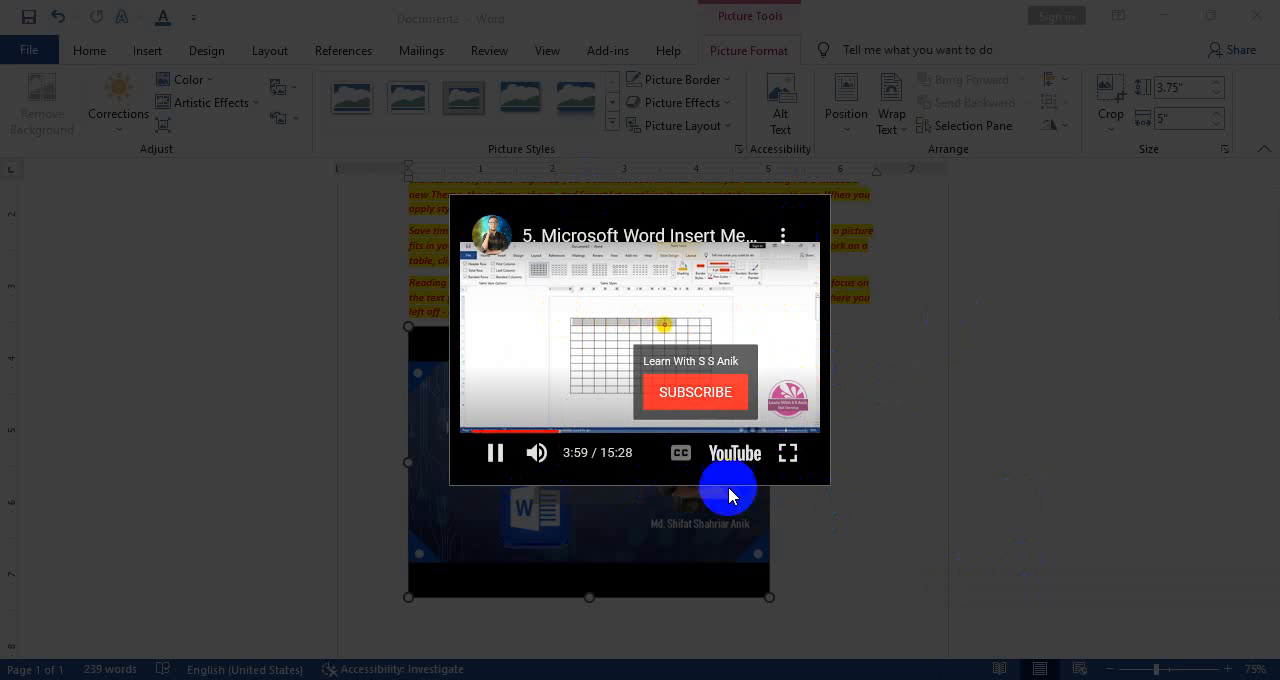
pyautogui.click(701, 365)
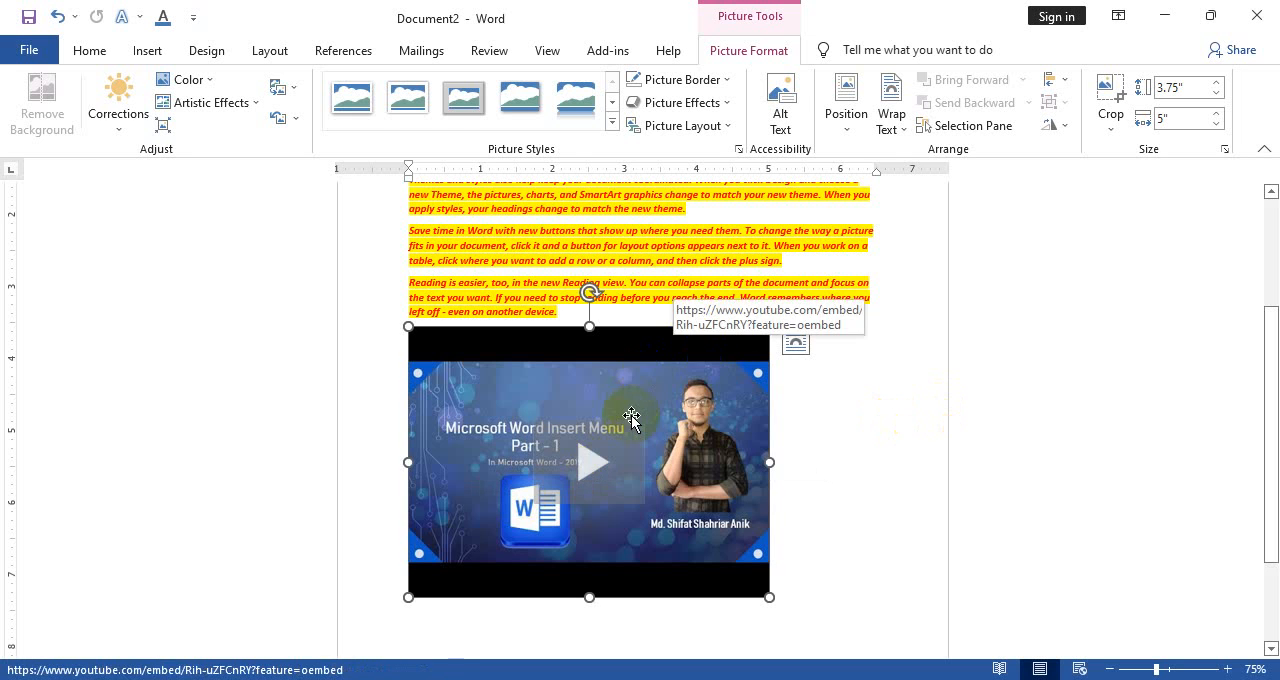
# Delete the inserted video and insert it again in Document2 using the embed code copied from its YouTube page in the browser
pyautogui.press('Delete')
pyautogui.click(139, 56)
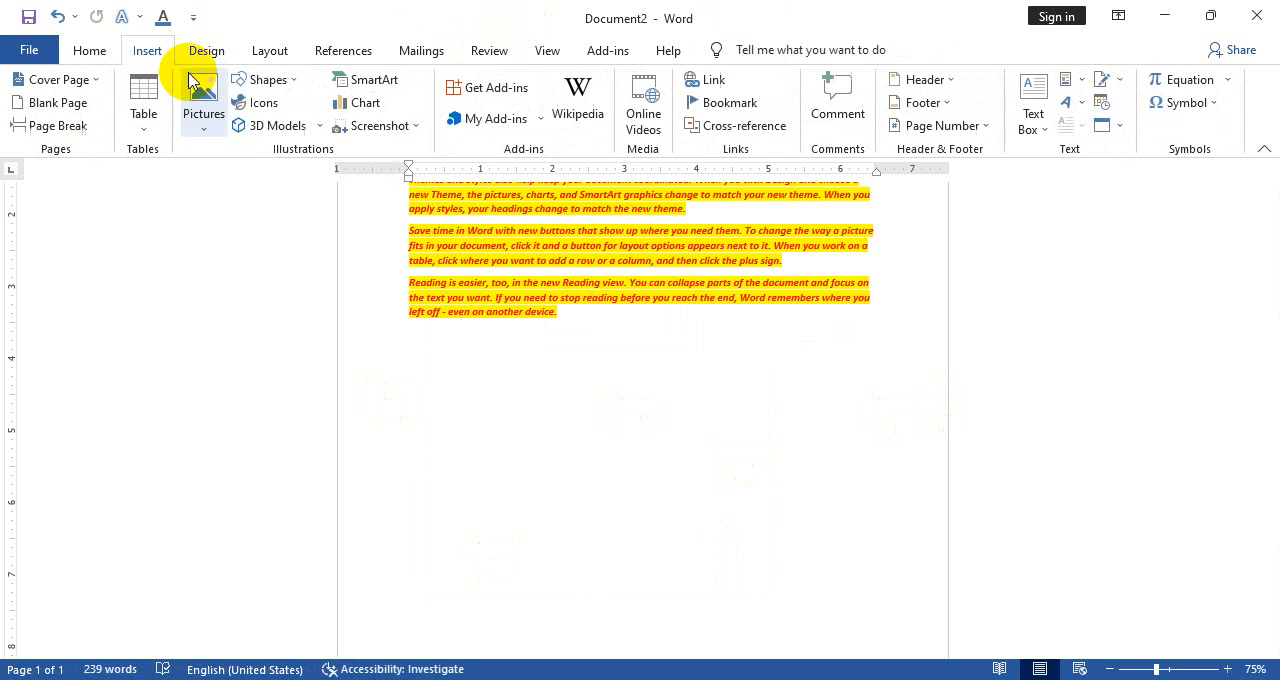
pyautogui.click(672, 118)
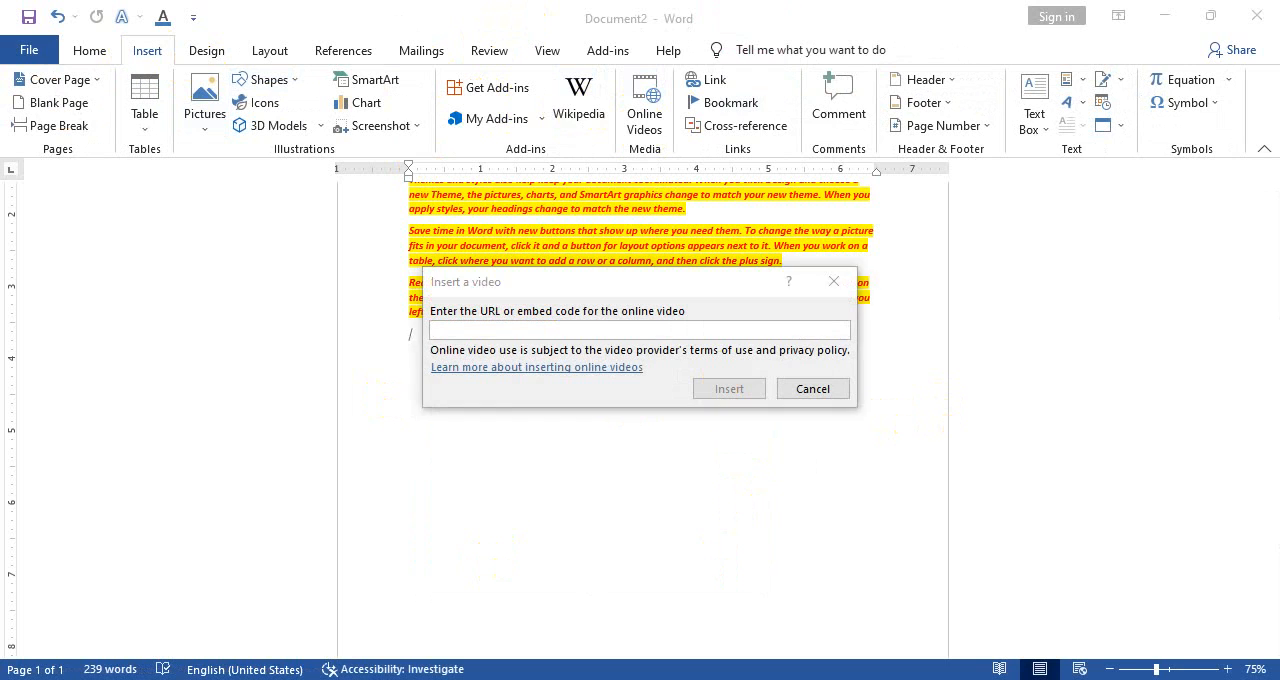
pyautogui.hotkey('alt', 'Tab')
pyautogui.rightClick(365, 223)
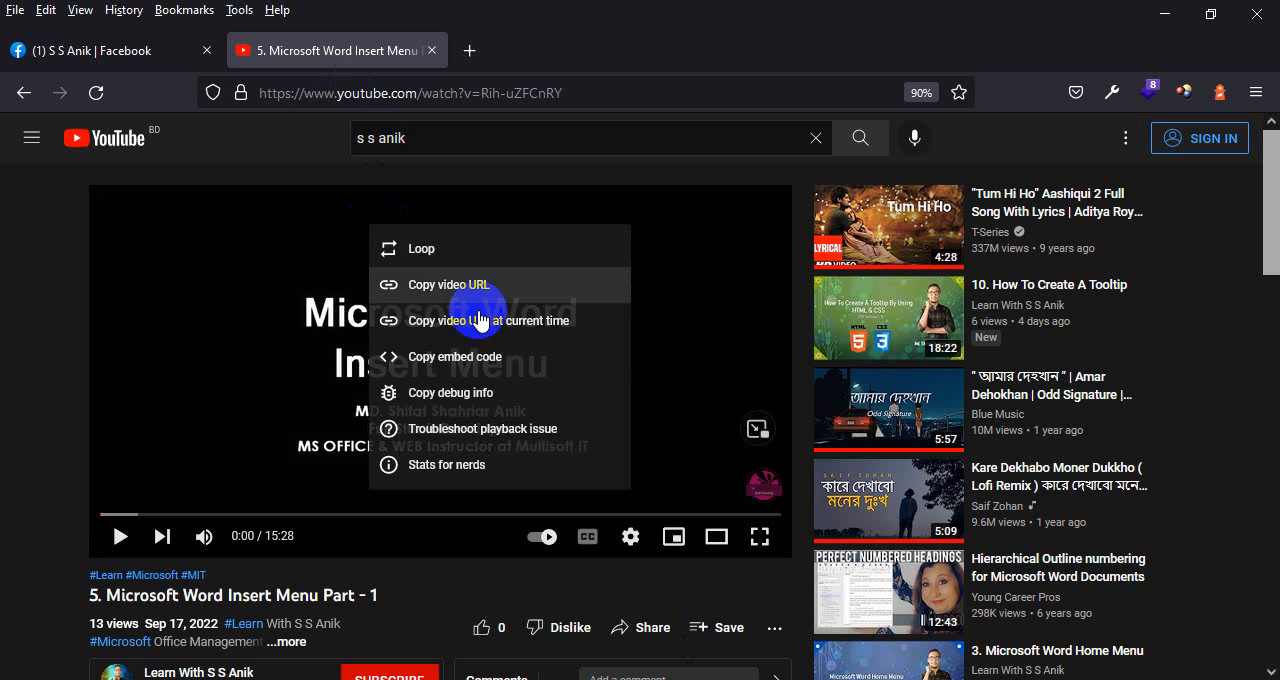
pyautogui.click(471, 363)
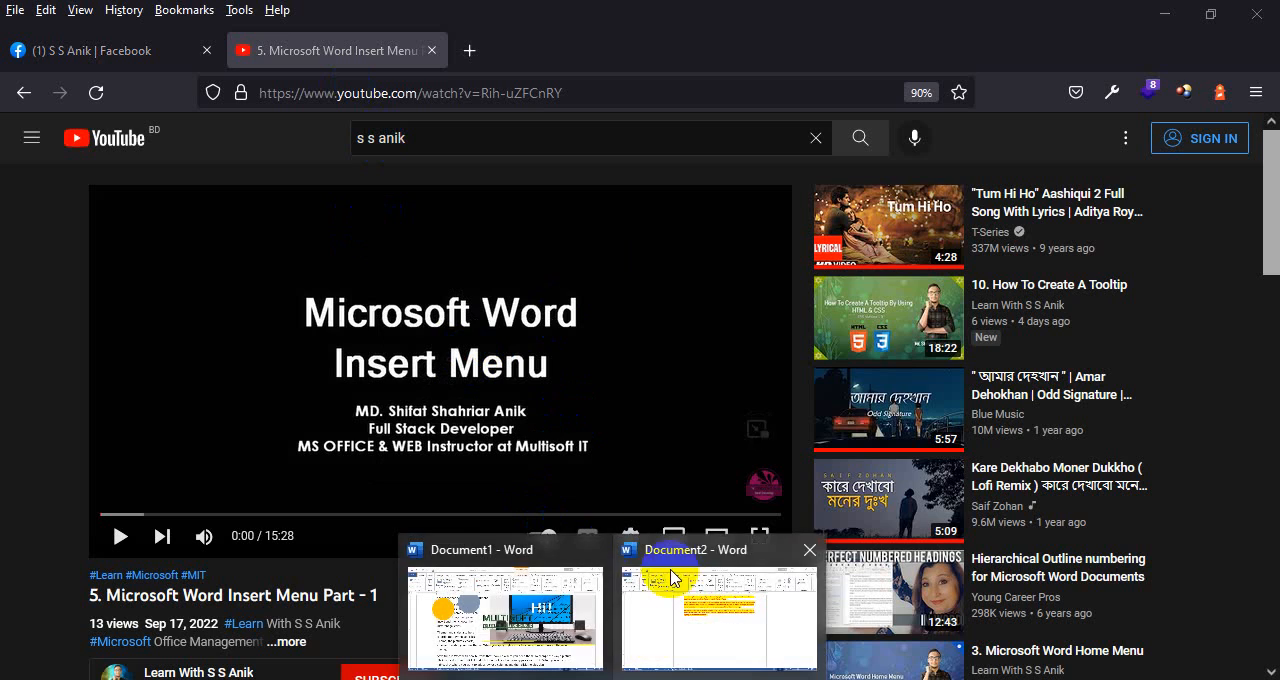
pyautogui.click(672, 600)
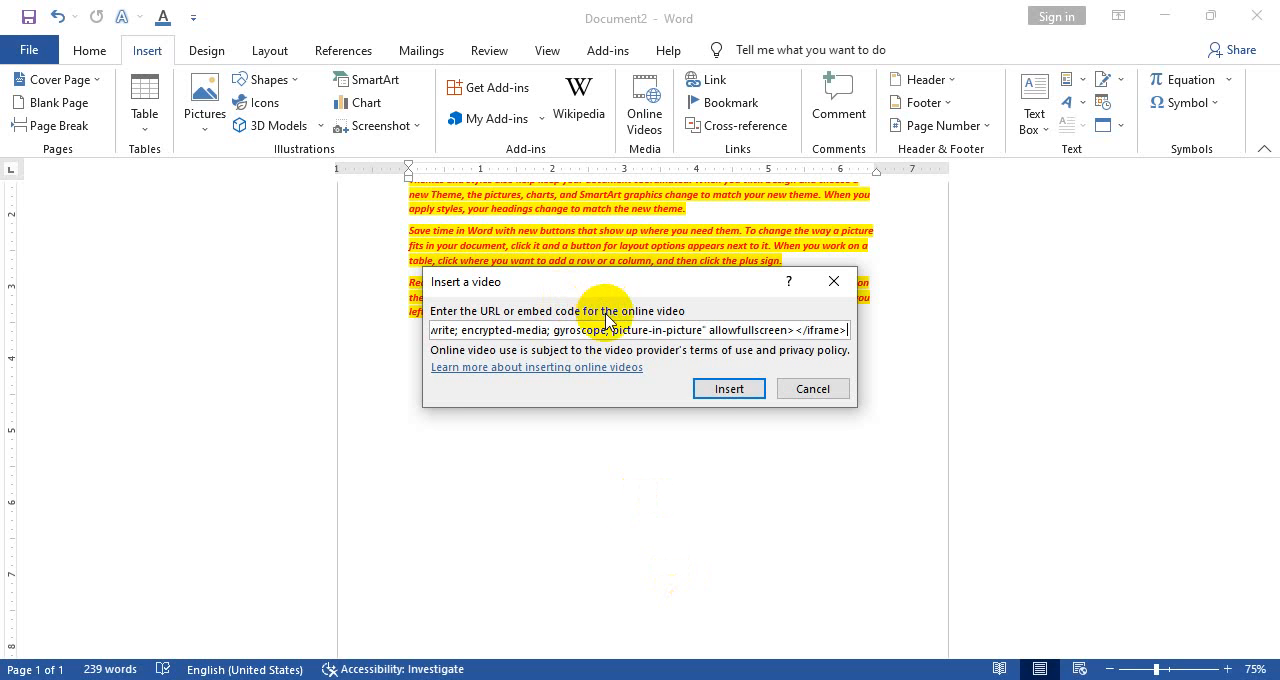
pyautogui.click(729, 389)
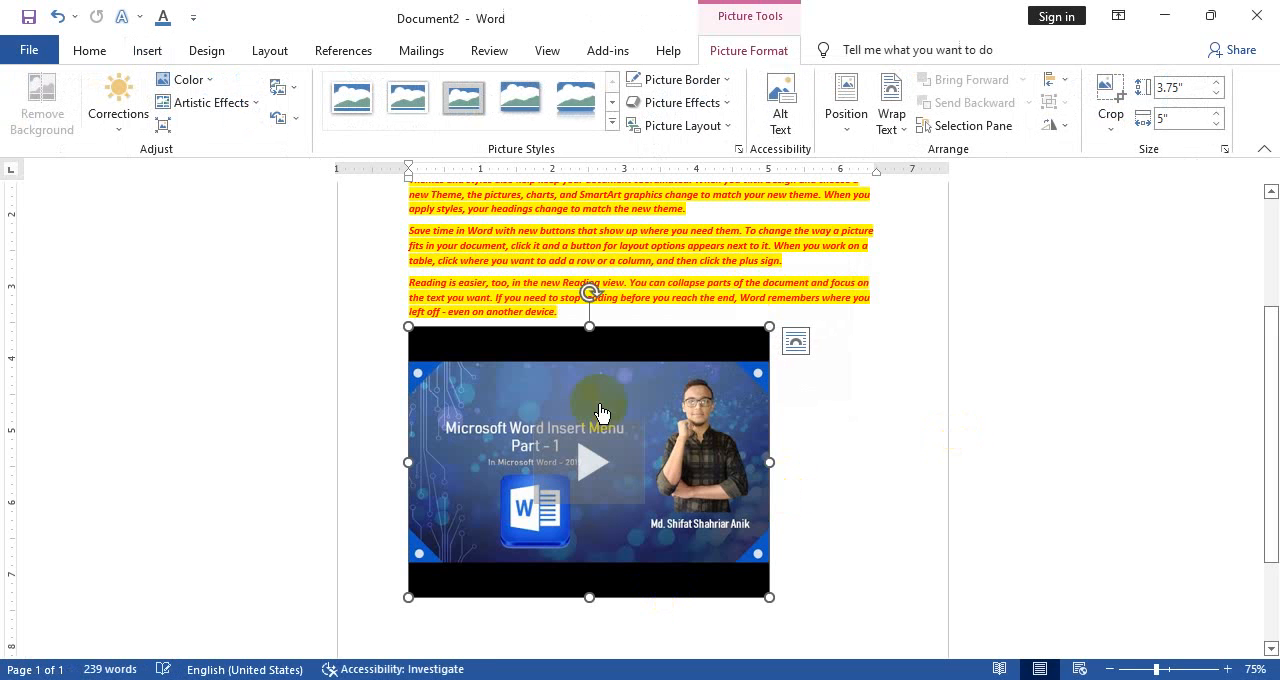
# Delete the video inserted from the embed code and return to the Insert commands
pyautogui.press('Delete')
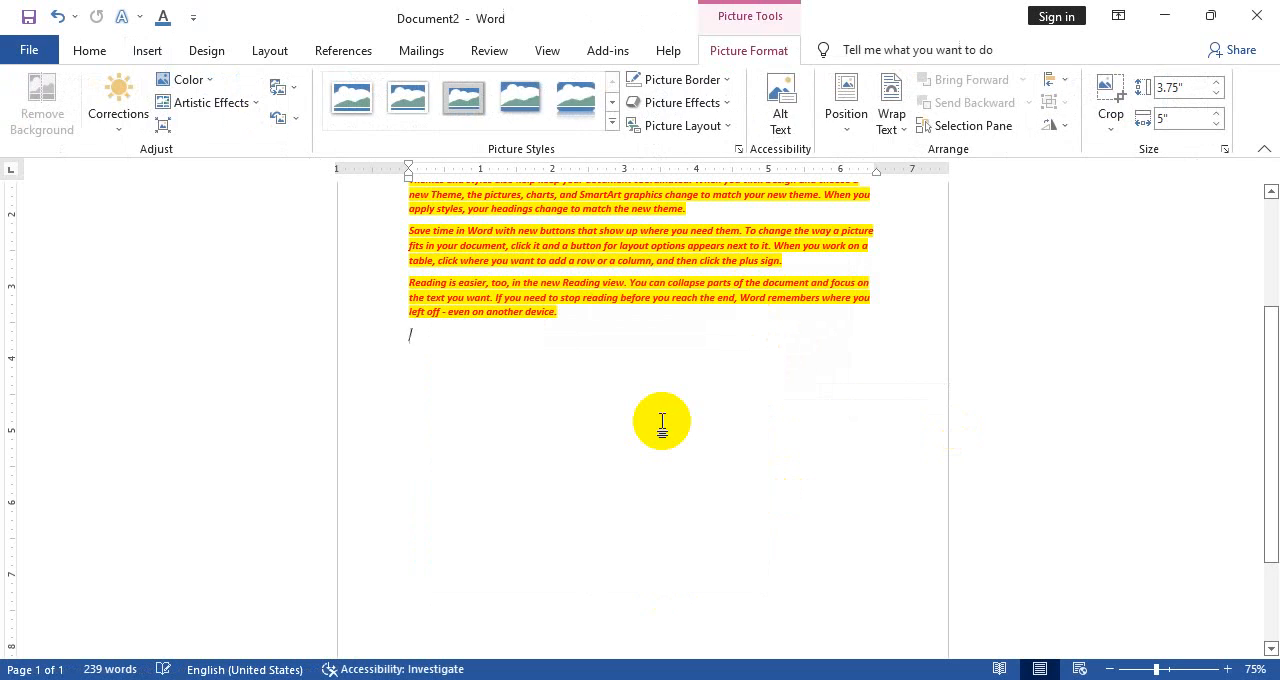
pyautogui.click(150, 51)
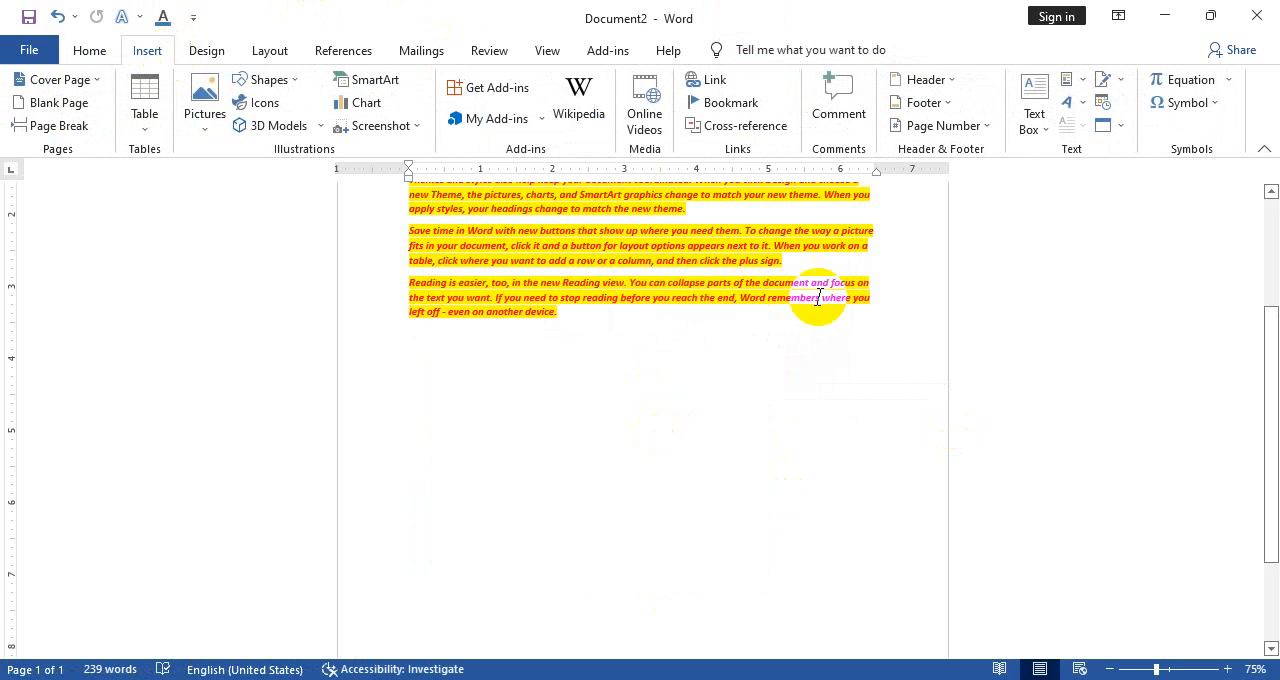